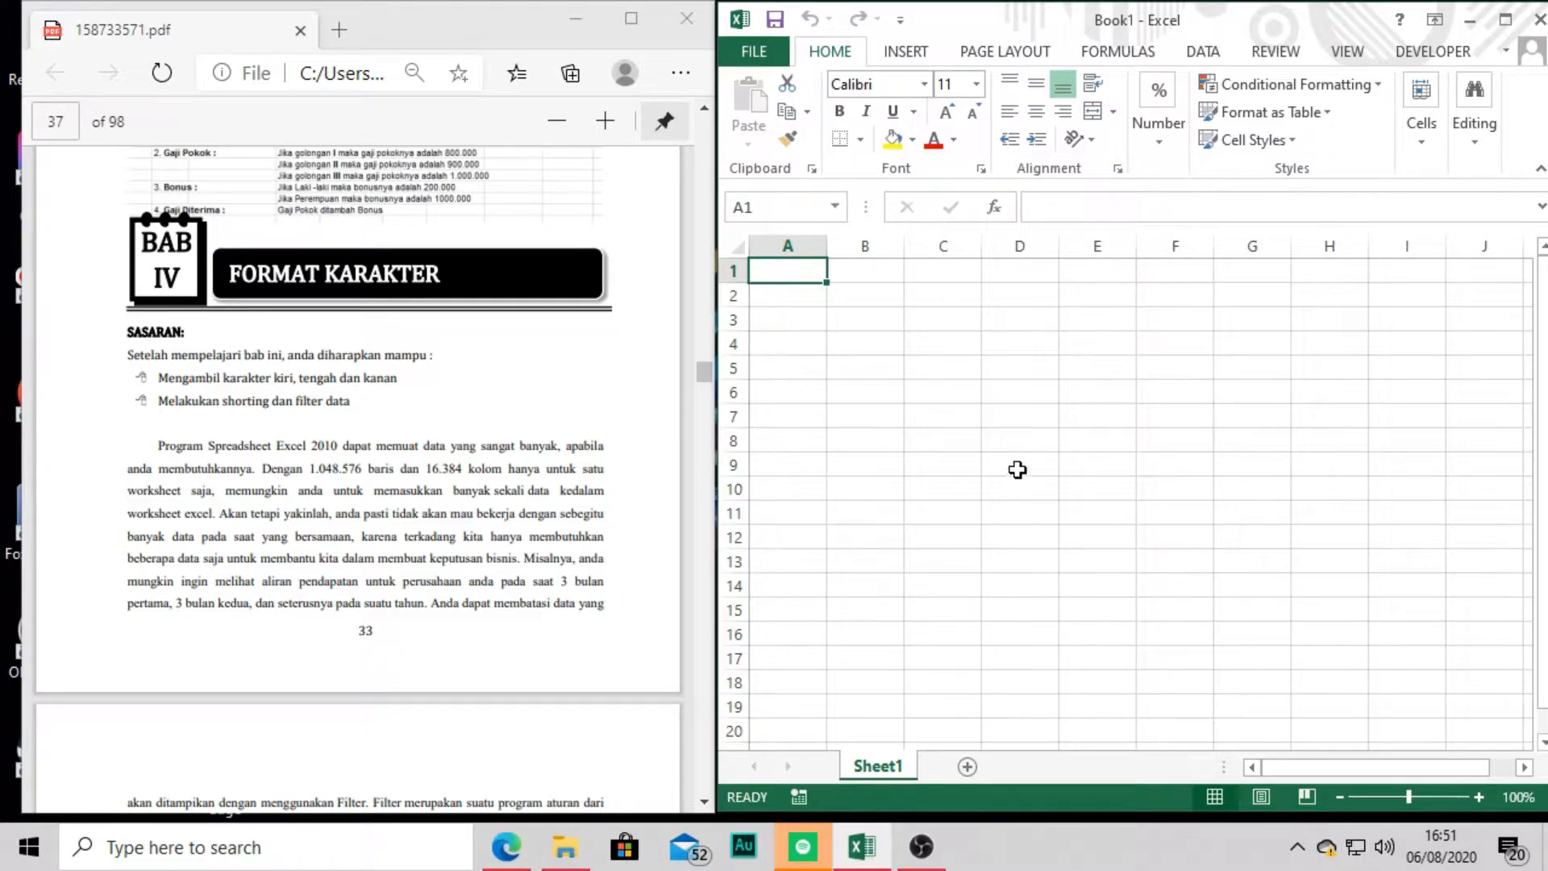
# Type the sample three-word full name into cell A4, fixing typos
pyautogui.click(793, 435)
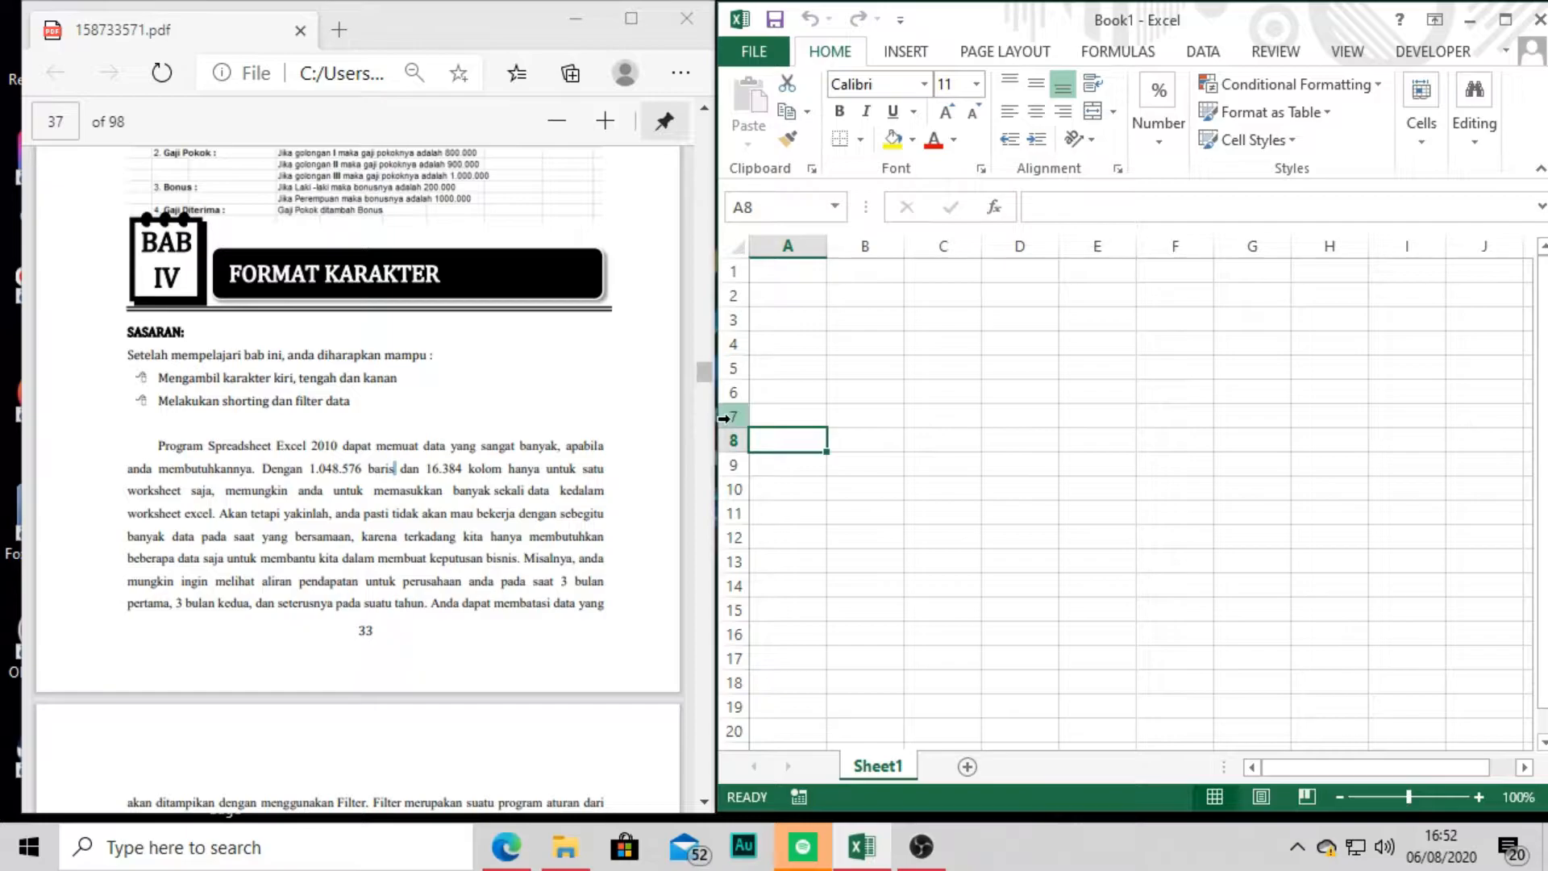
pyautogui.click(853, 436)
pyautogui.click(799, 345)
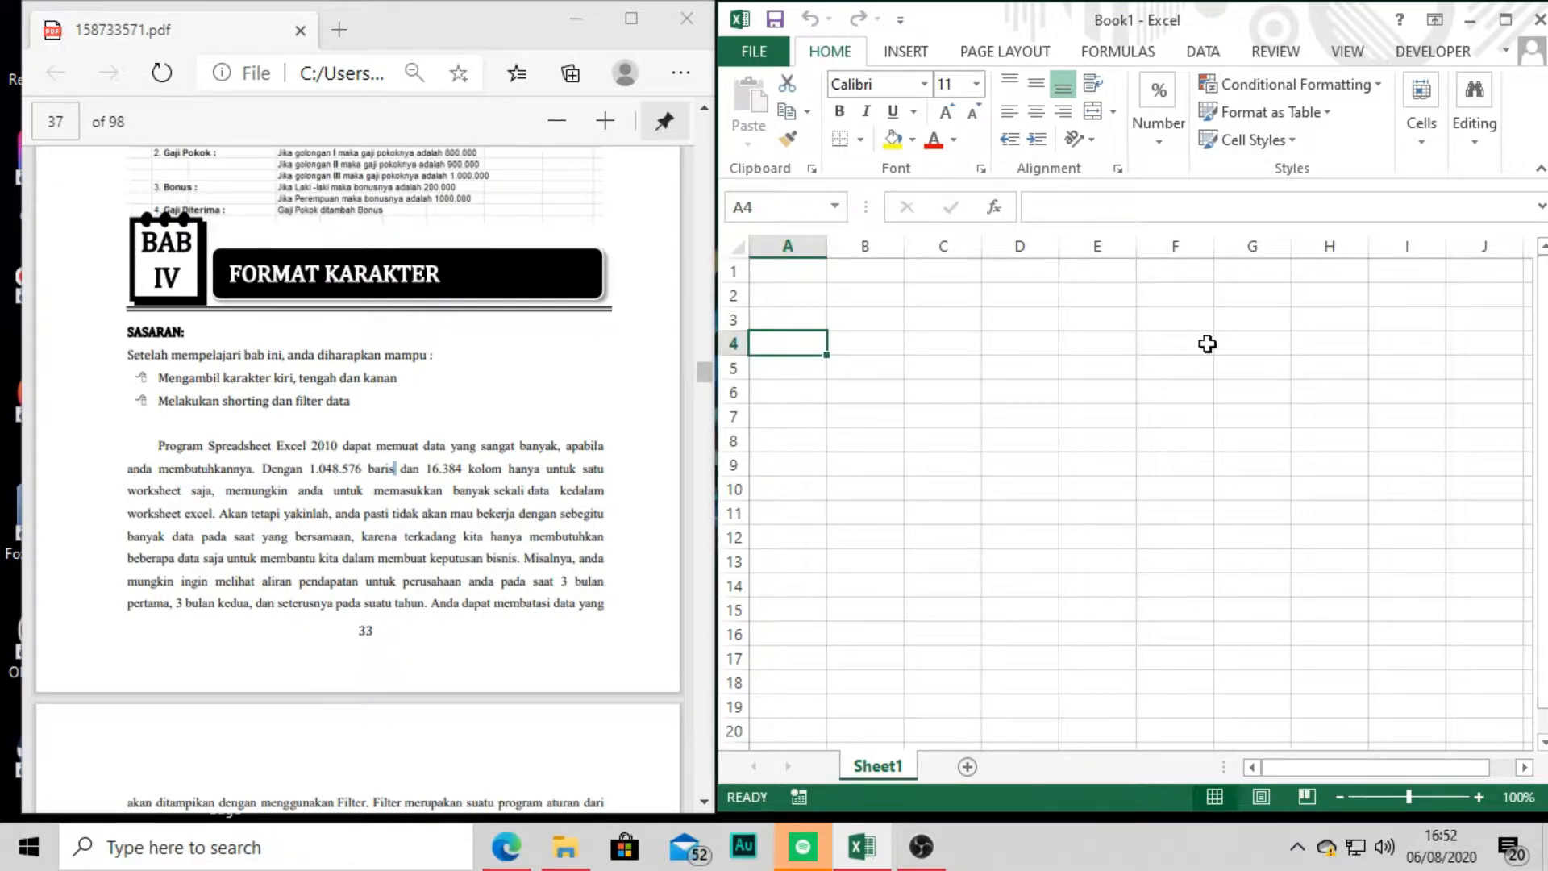
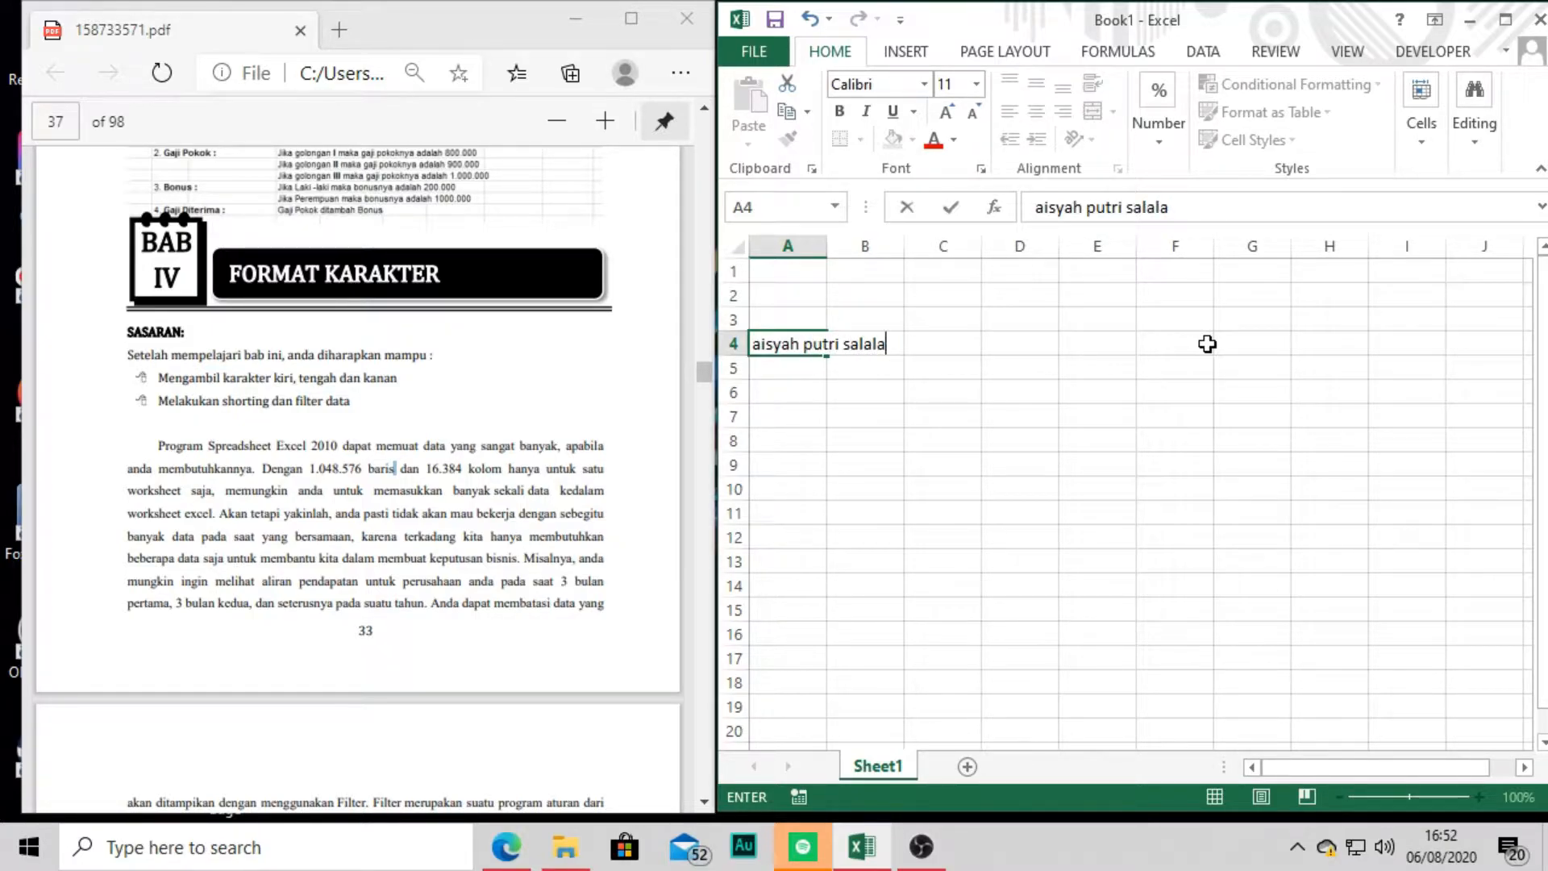
pyautogui.press('Return')
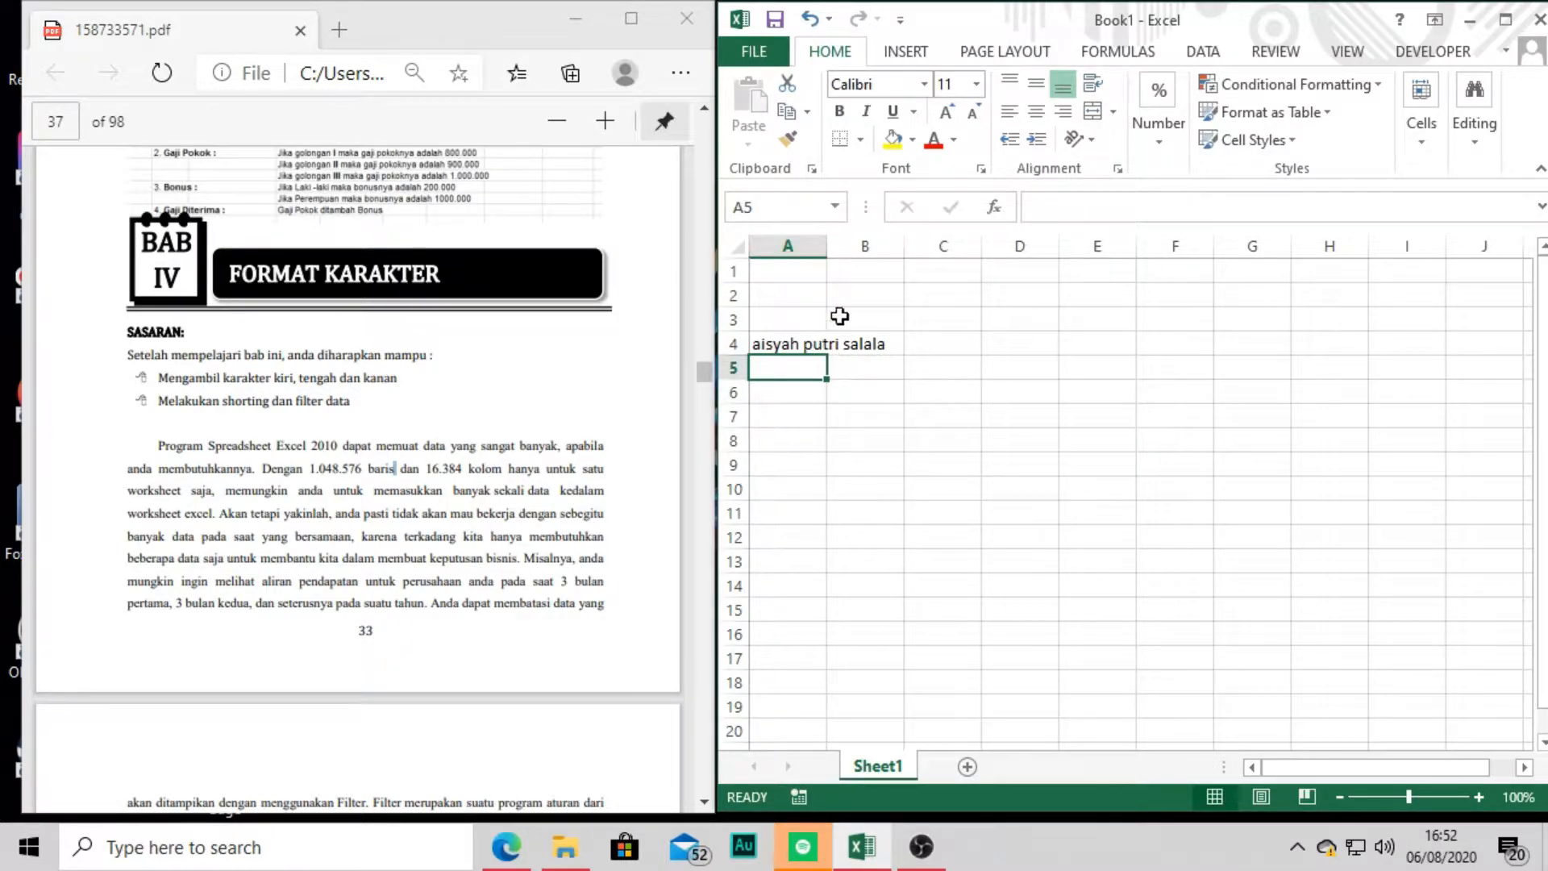
# Autofit column A so the full name in A4 is fully visible
pyautogui.doubleClick(828, 244)
pyautogui.click(1026, 295)
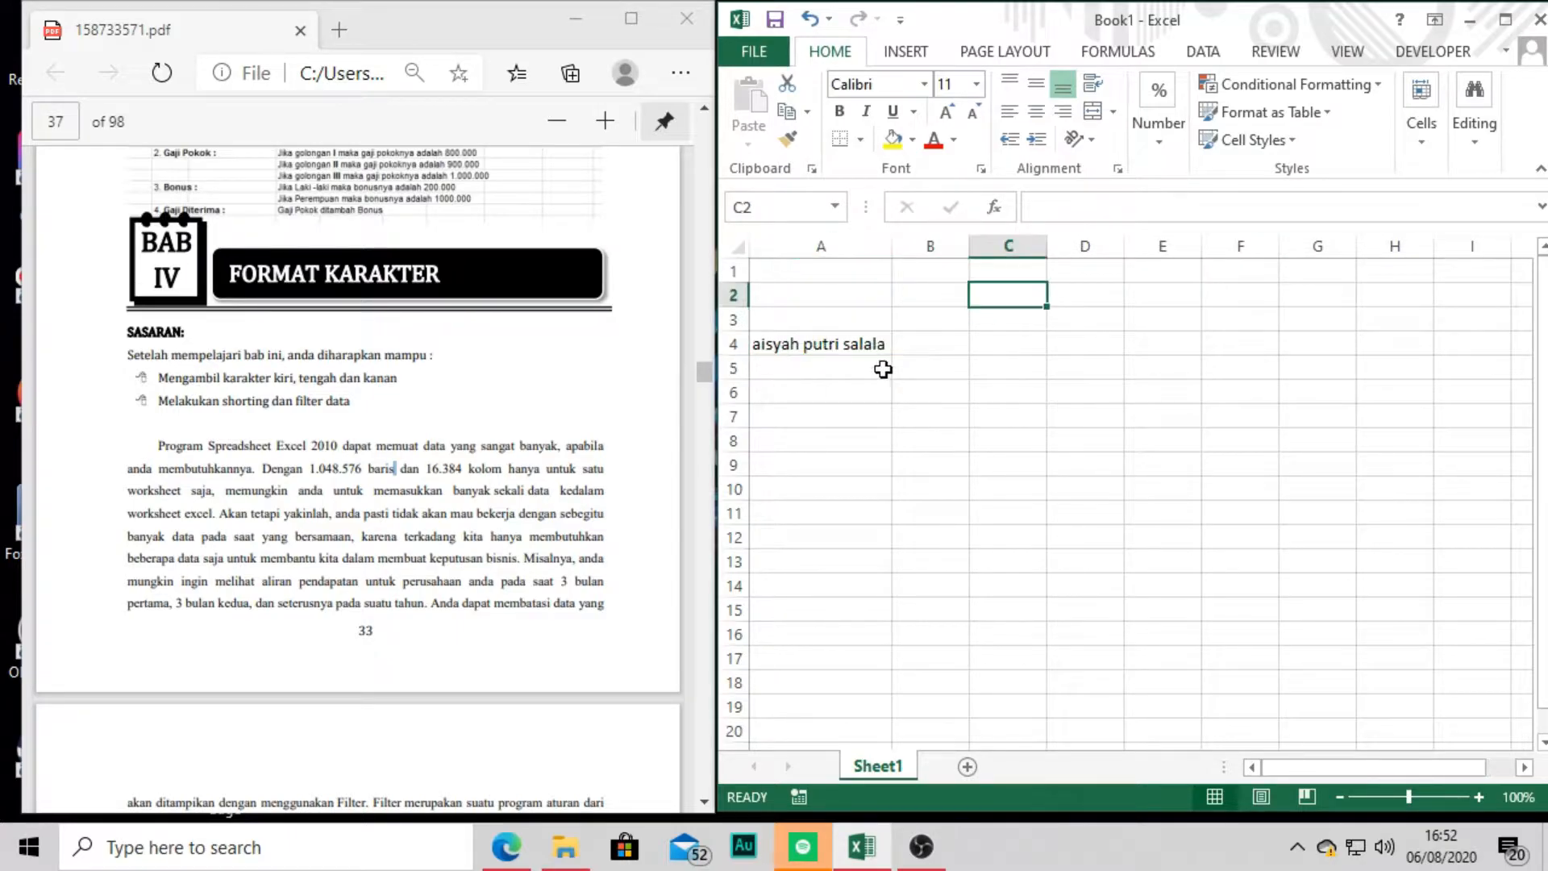
pyautogui.click(940, 367)
pyautogui.click(1051, 367)
pyautogui.click(1021, 375)
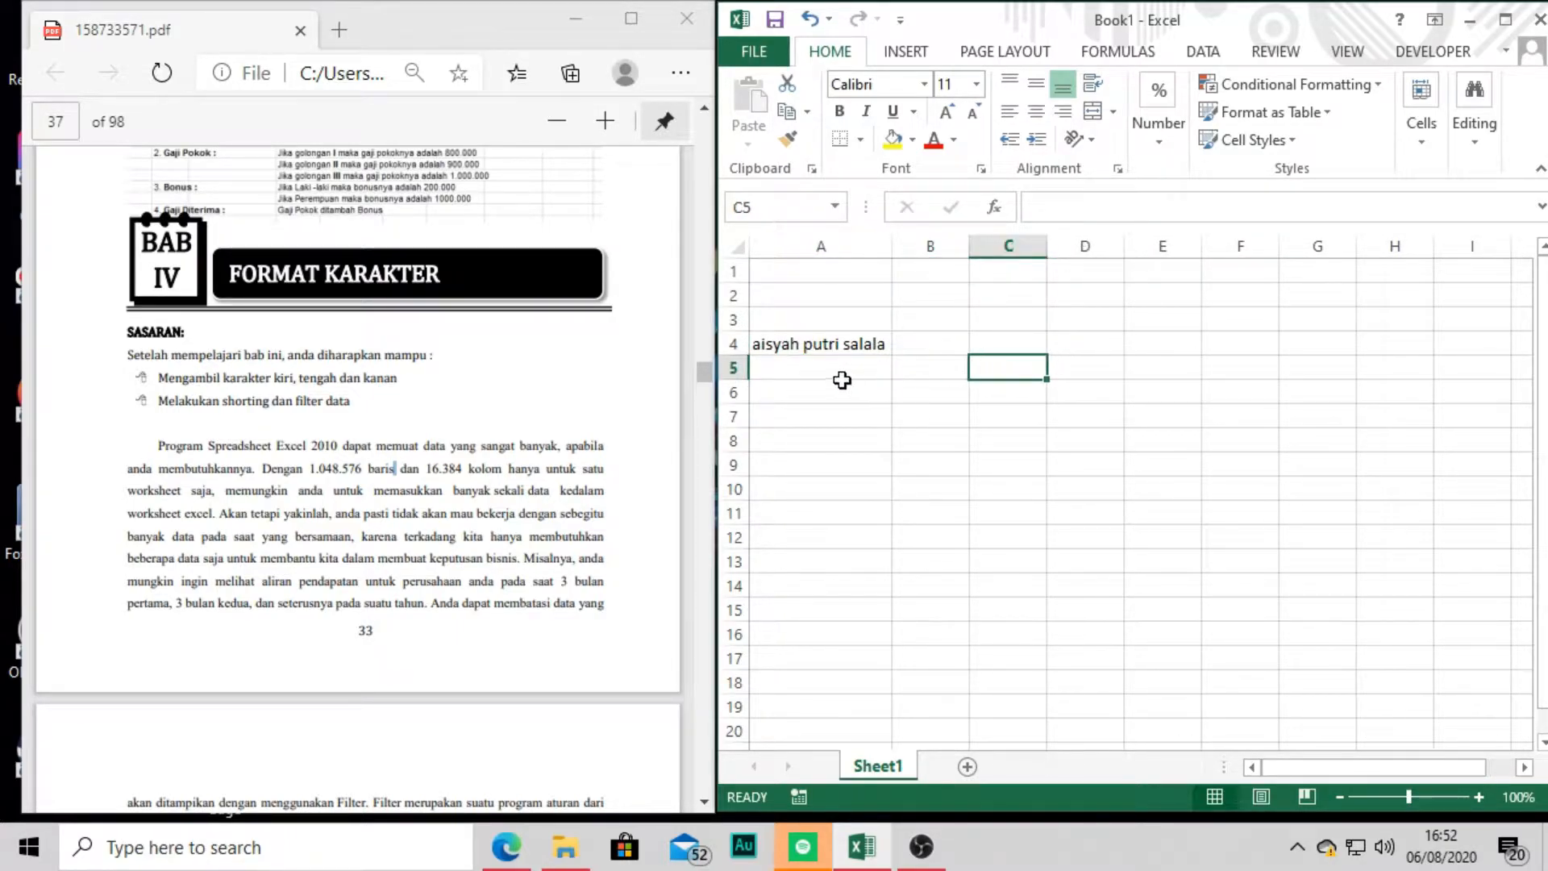
pyautogui.click(770, 342)
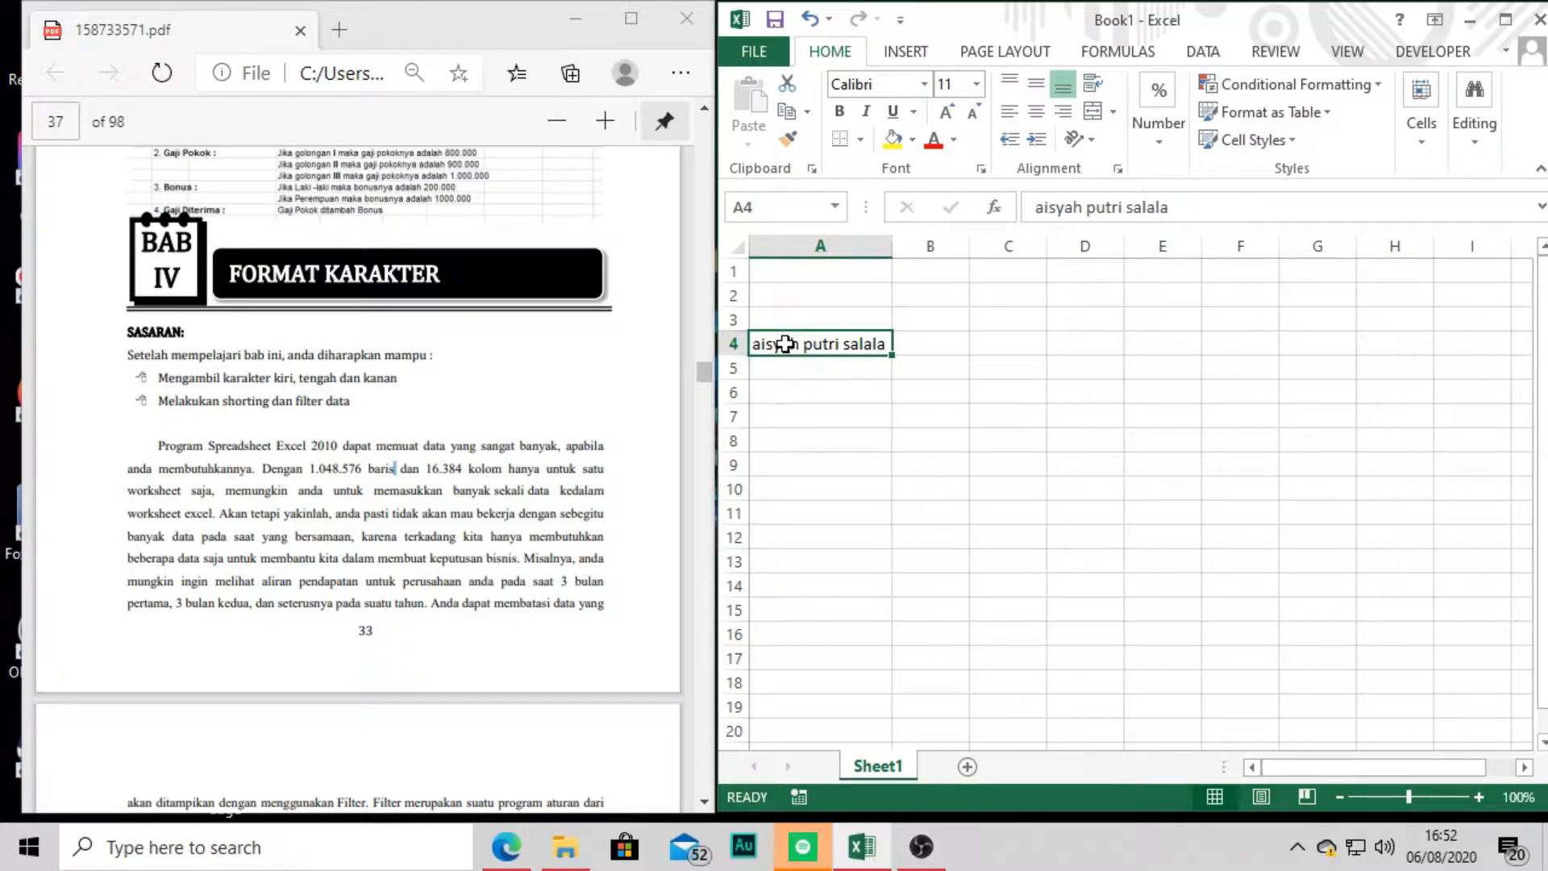
pyautogui.click(1026, 350)
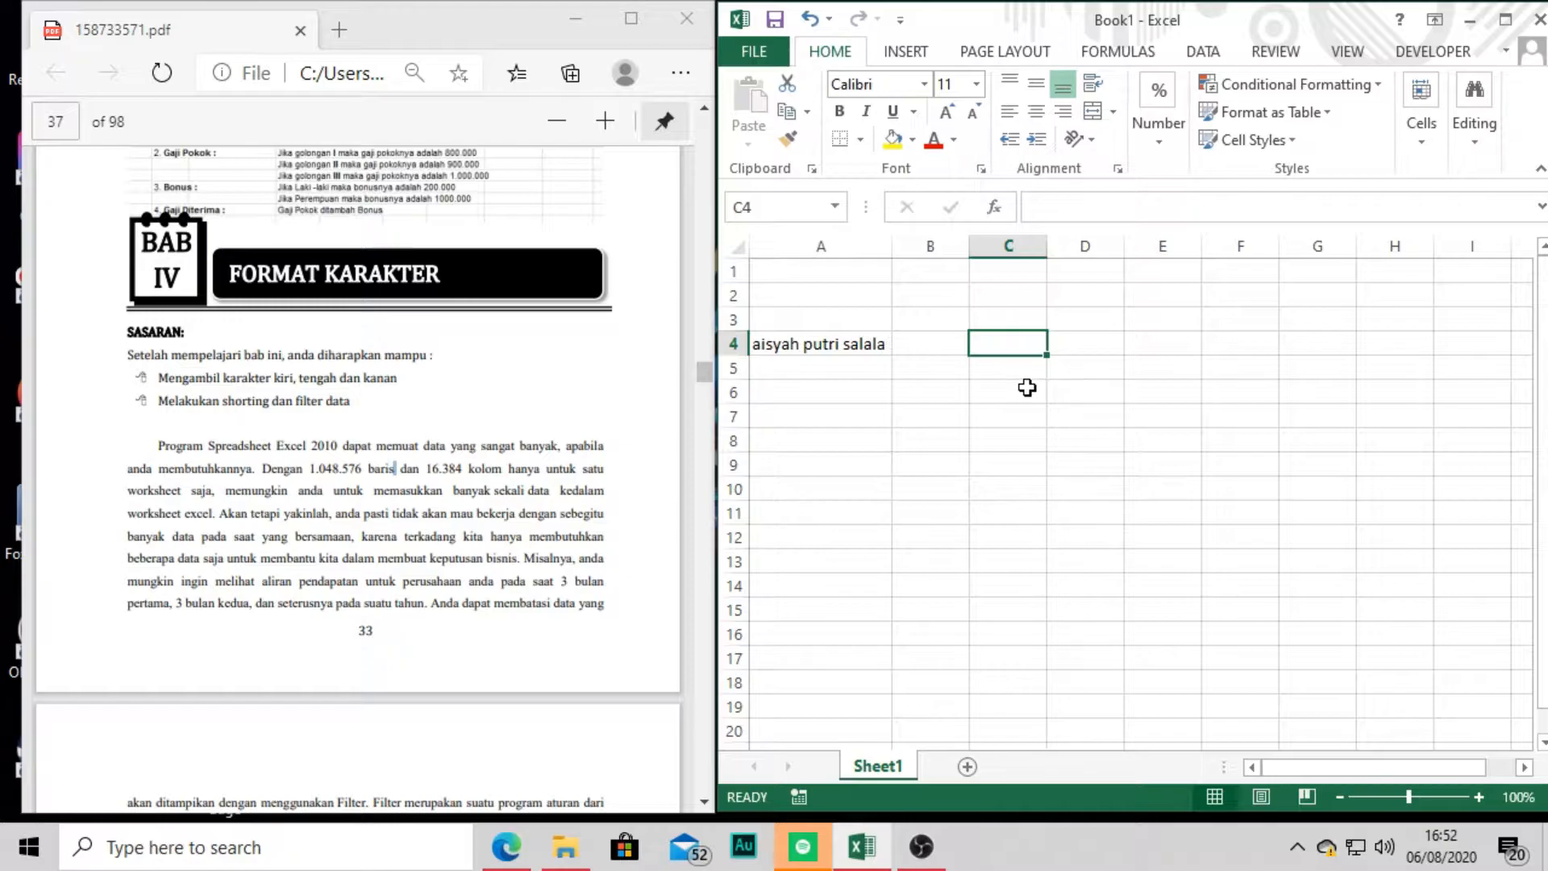
# Enter =LEFT(A4;6) in C4 to extract the first six-letter name
pyautogui.click(1059, 209)
pyautogui.write('=')
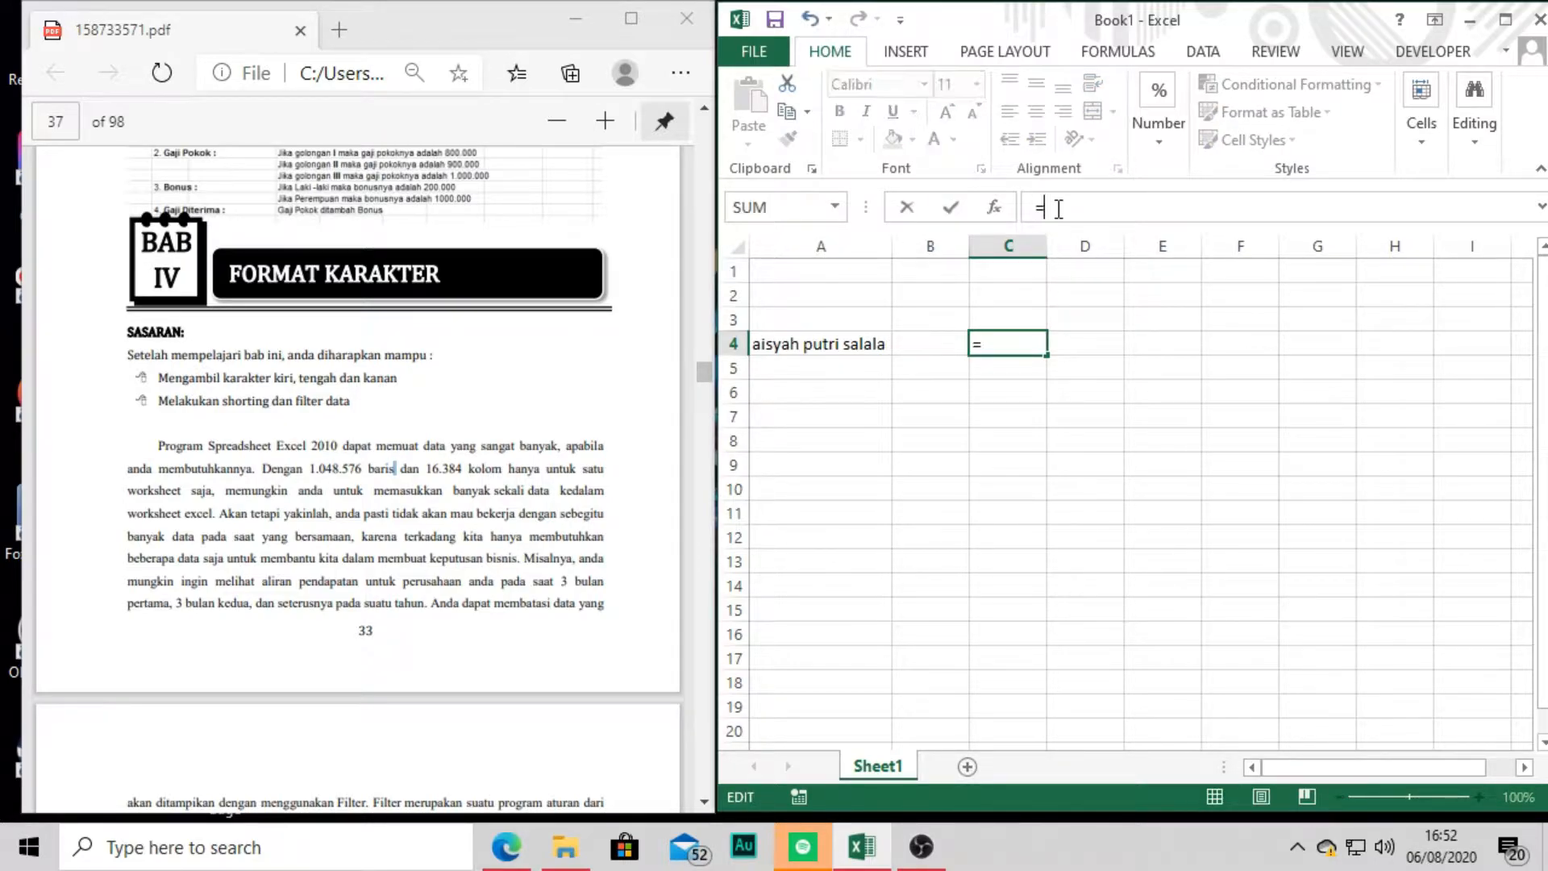
pyautogui.write('oleft')
pyautogui.press('BackSpace')
pyautogui.press('BackSpace')
pyautogui.press('BackSpace')
pyautogui.press('BackSpace')
pyautogui.press('BackSpace')
pyautogui.write('left(')
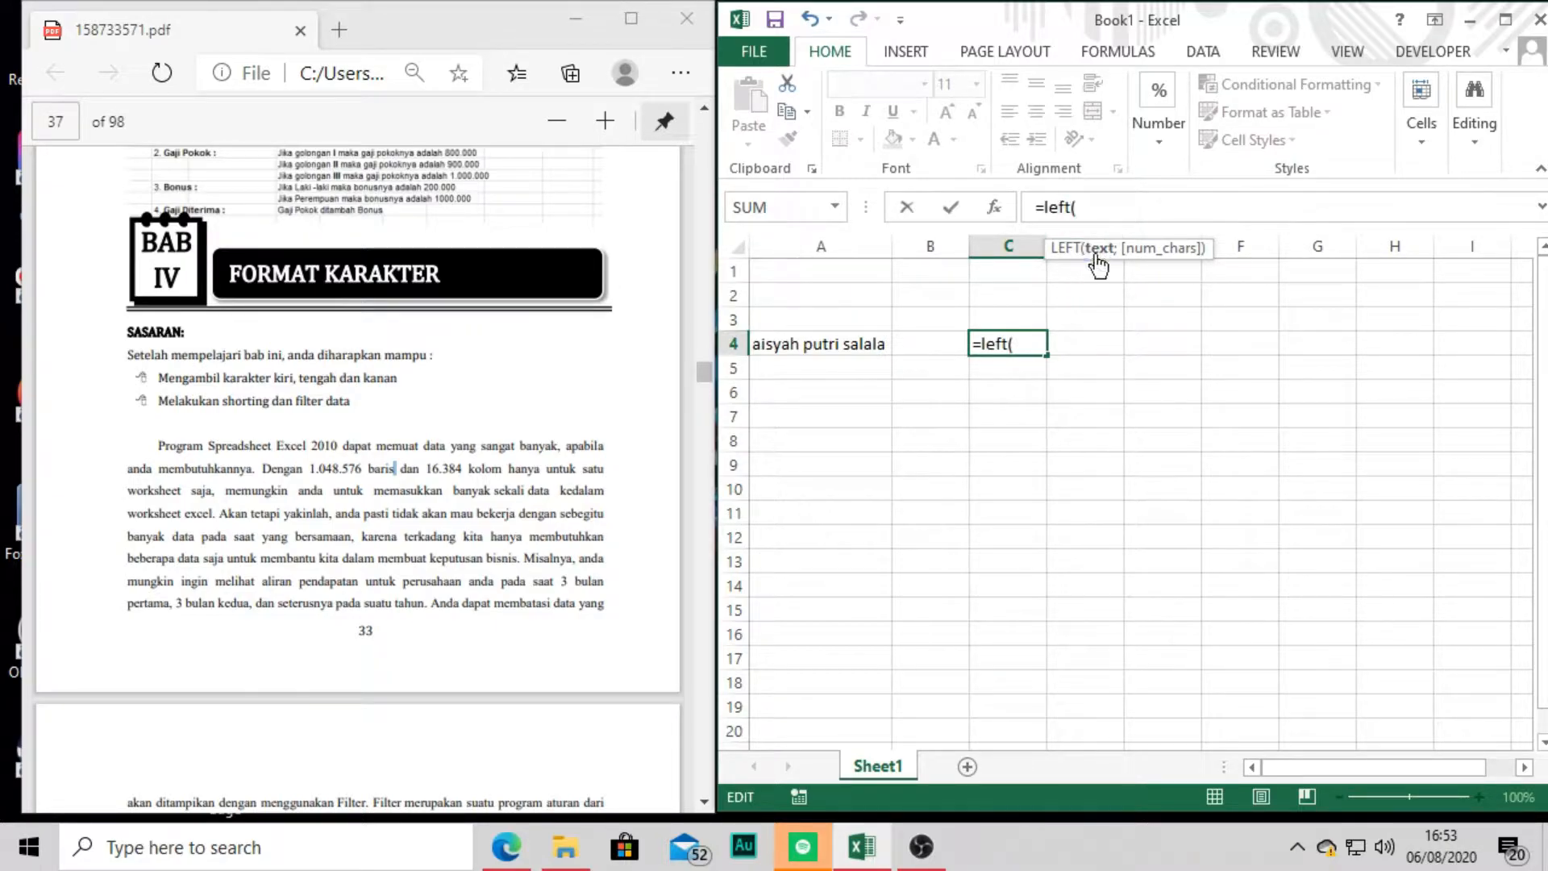
pyautogui.click(807, 337)
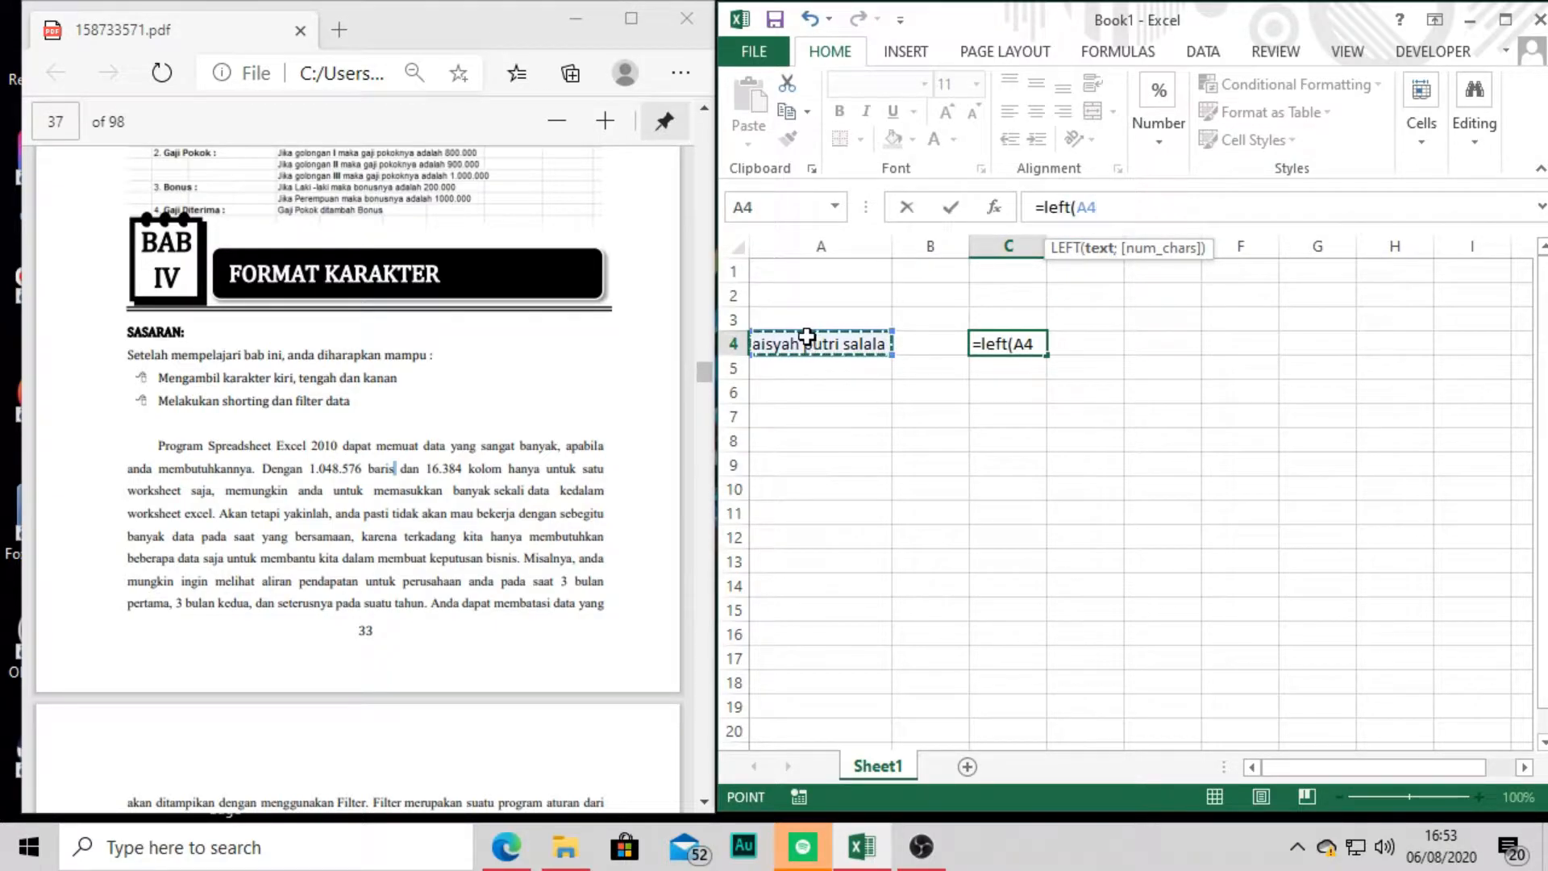
pyautogui.write(';')
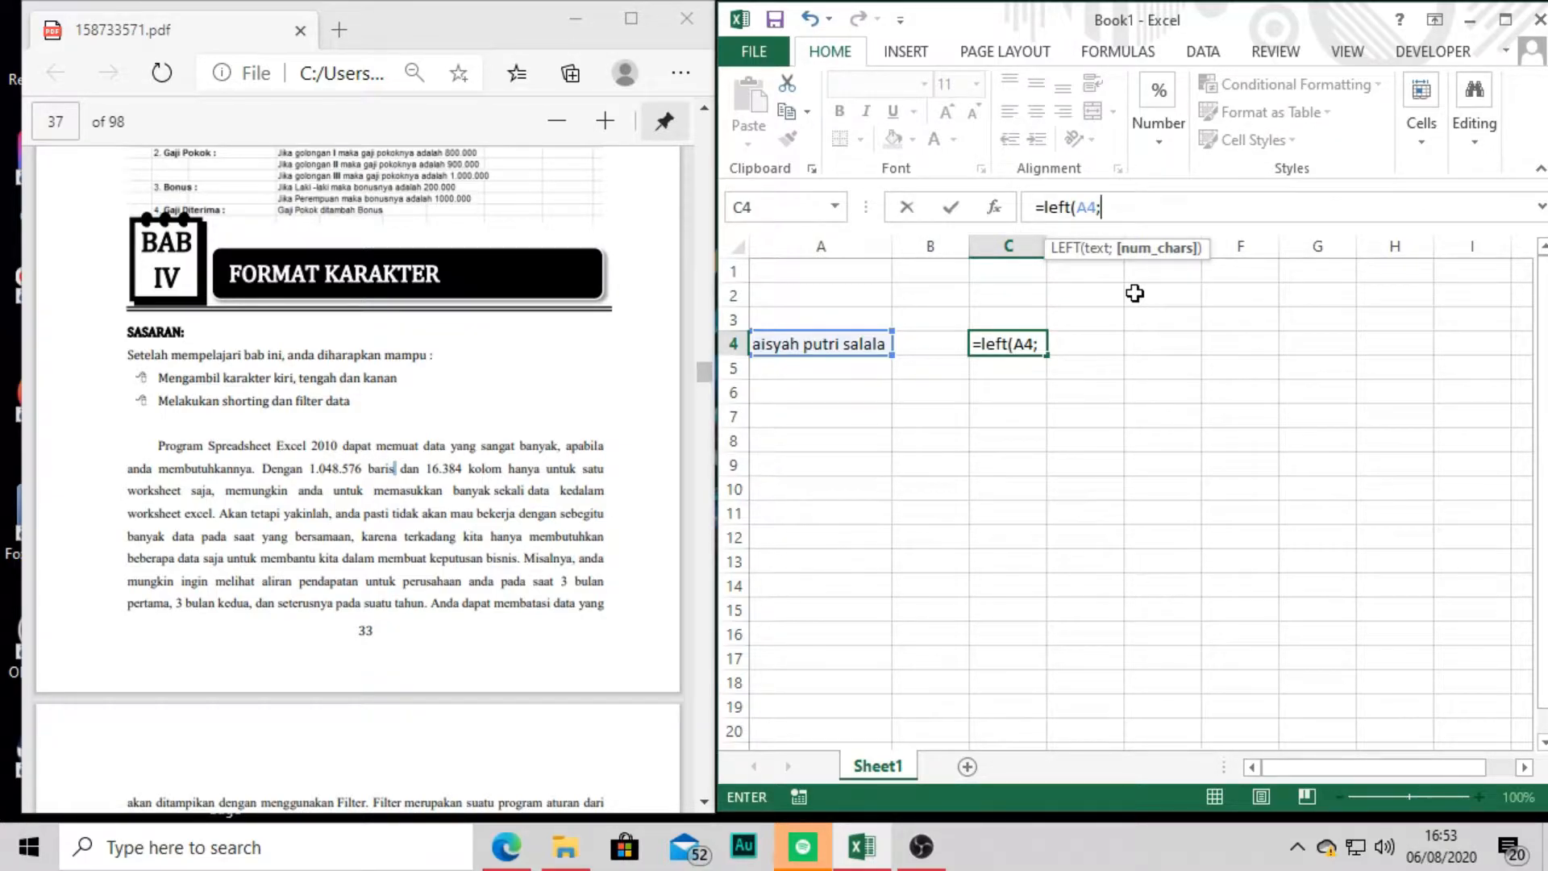
pyautogui.write('6)')
pyautogui.press('Return')
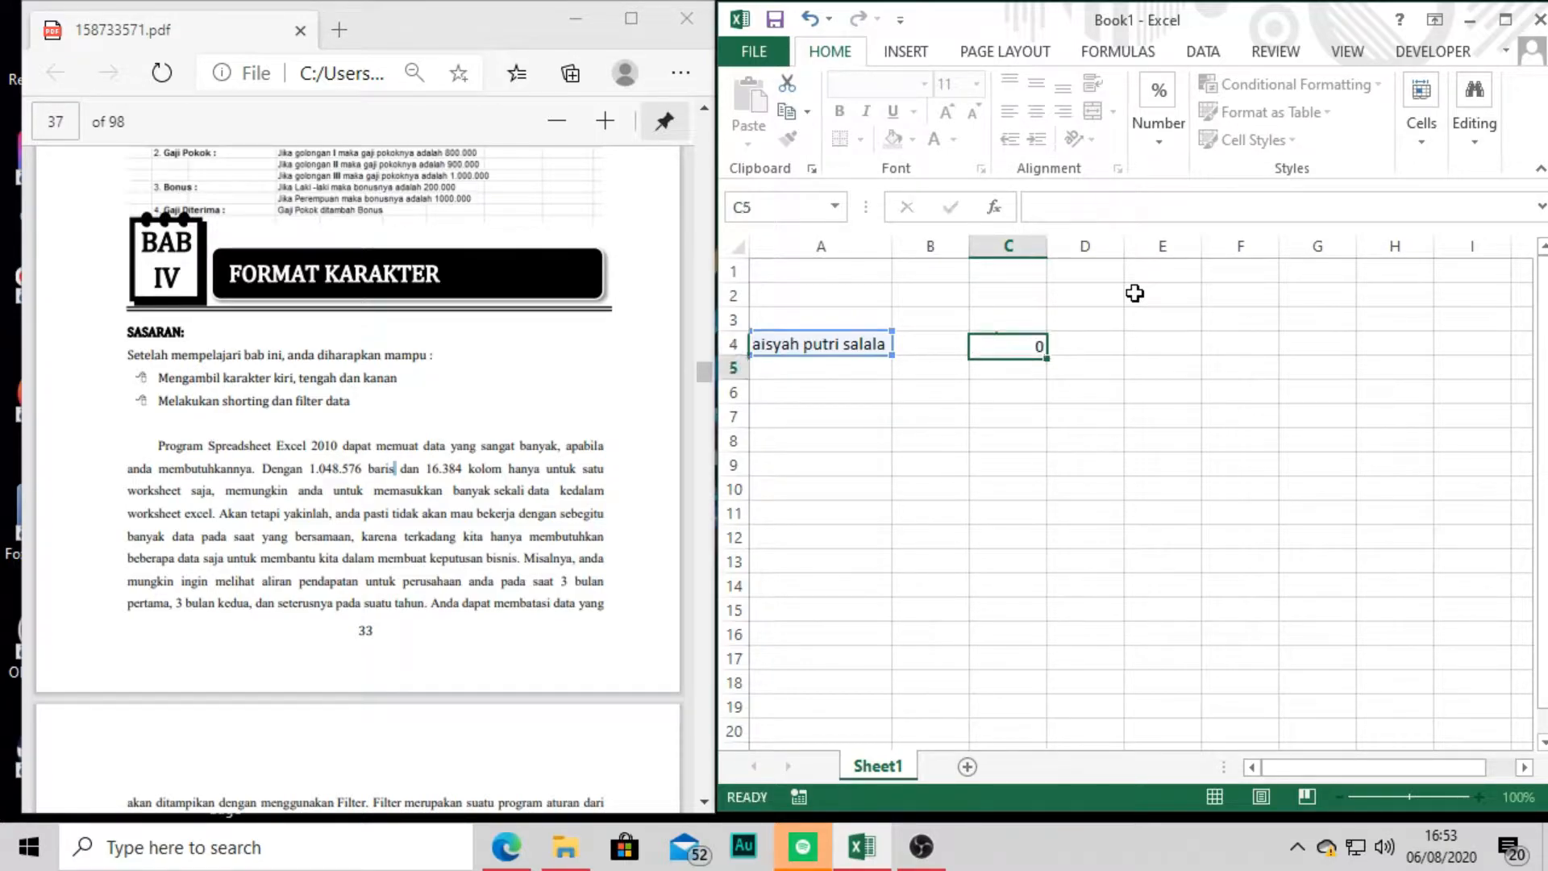
# Check C4's LEFT result against the full name in A4
pyautogui.click(989, 348)
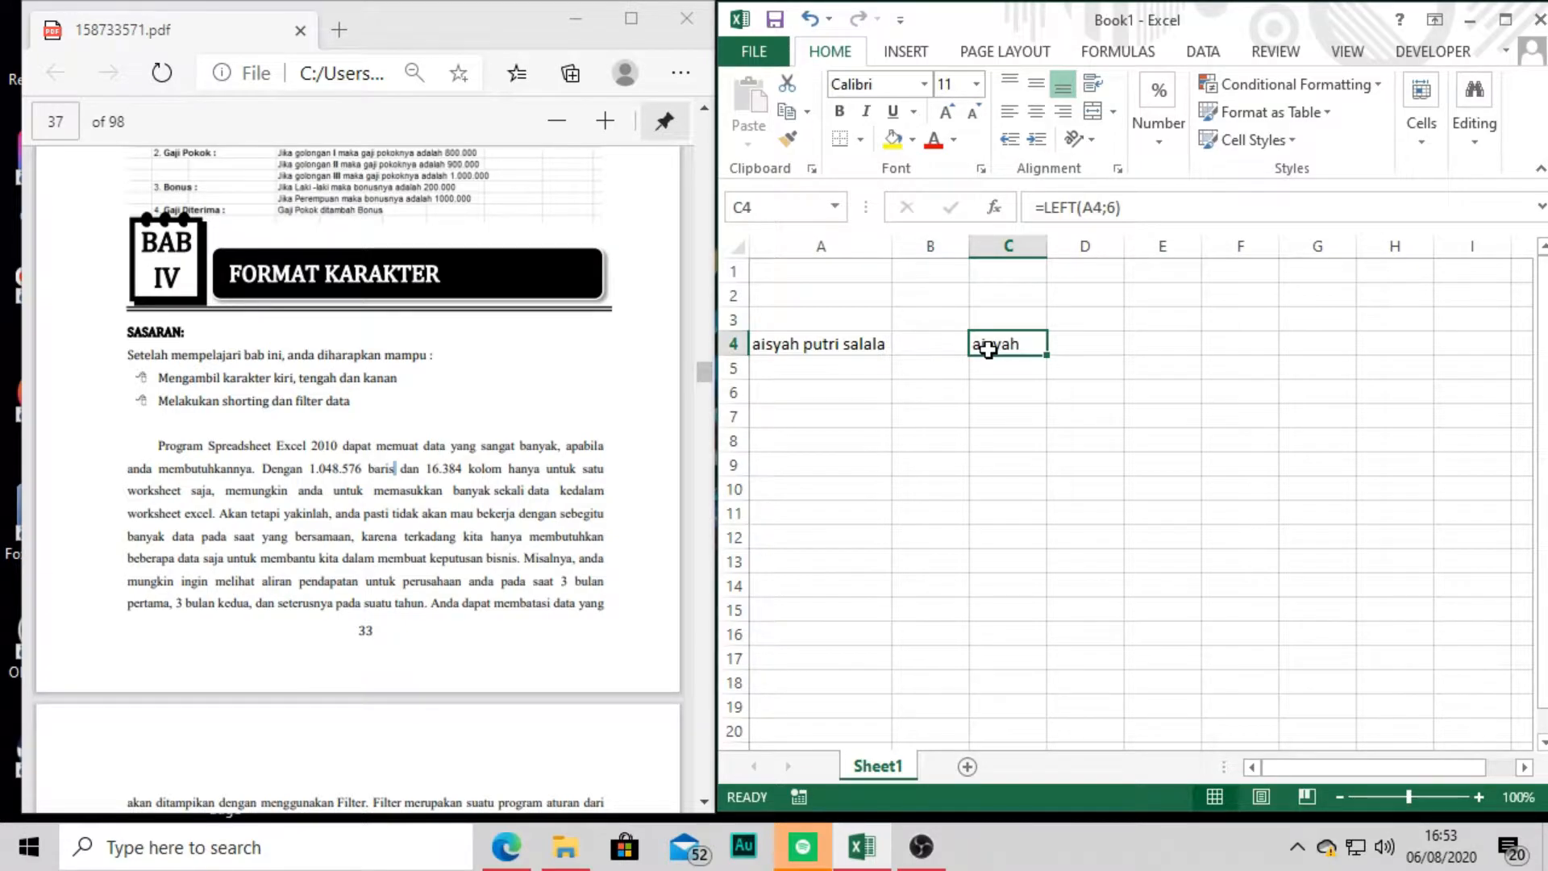
pyautogui.click(786, 344)
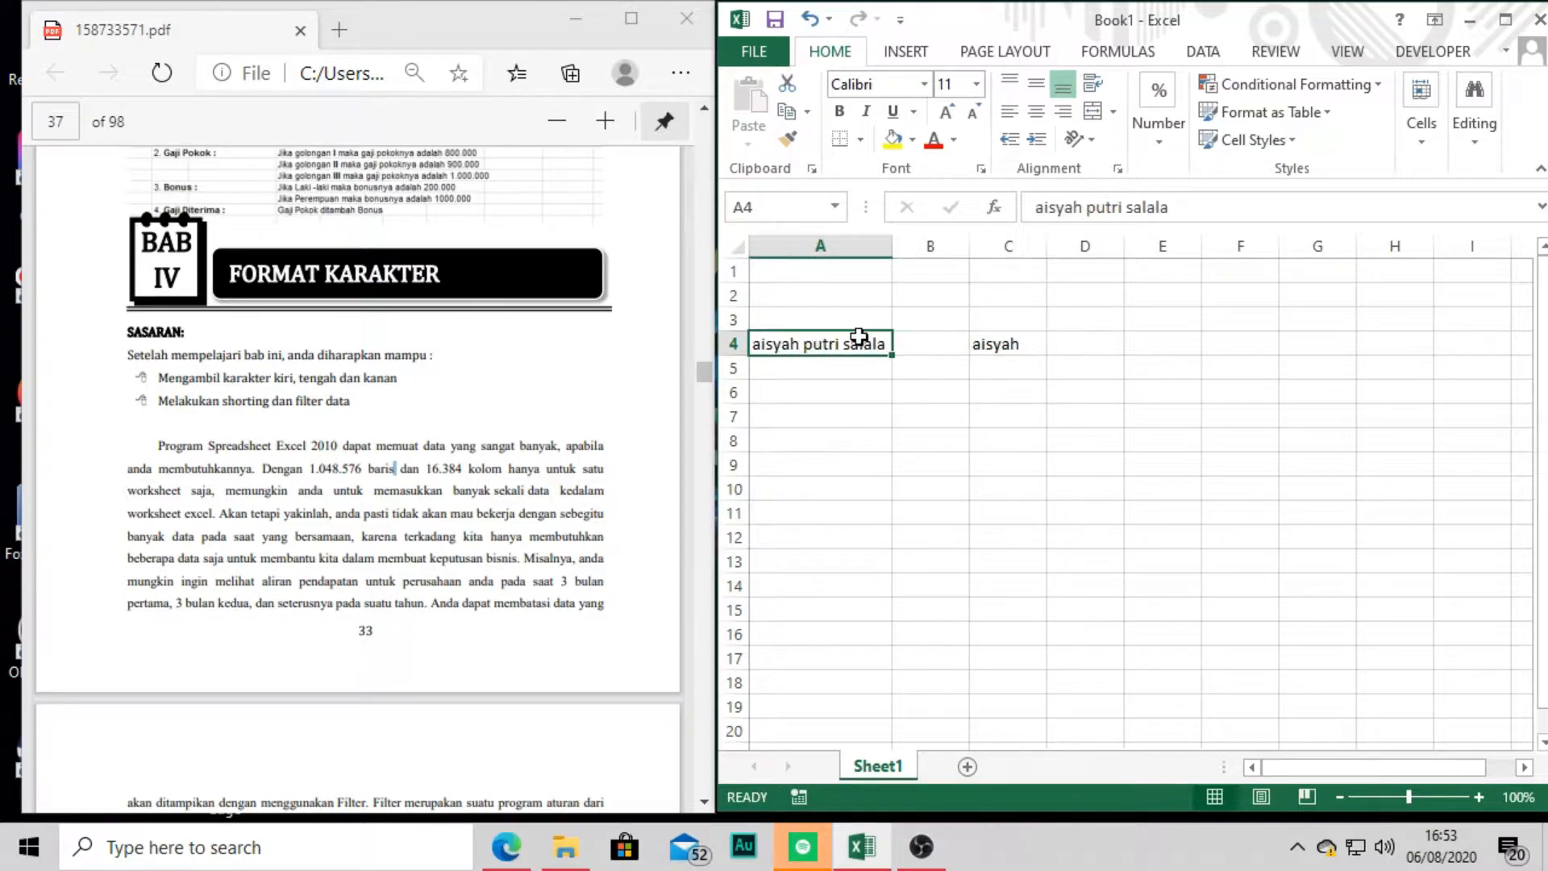
pyautogui.click(1049, 356)
pyautogui.click(979, 342)
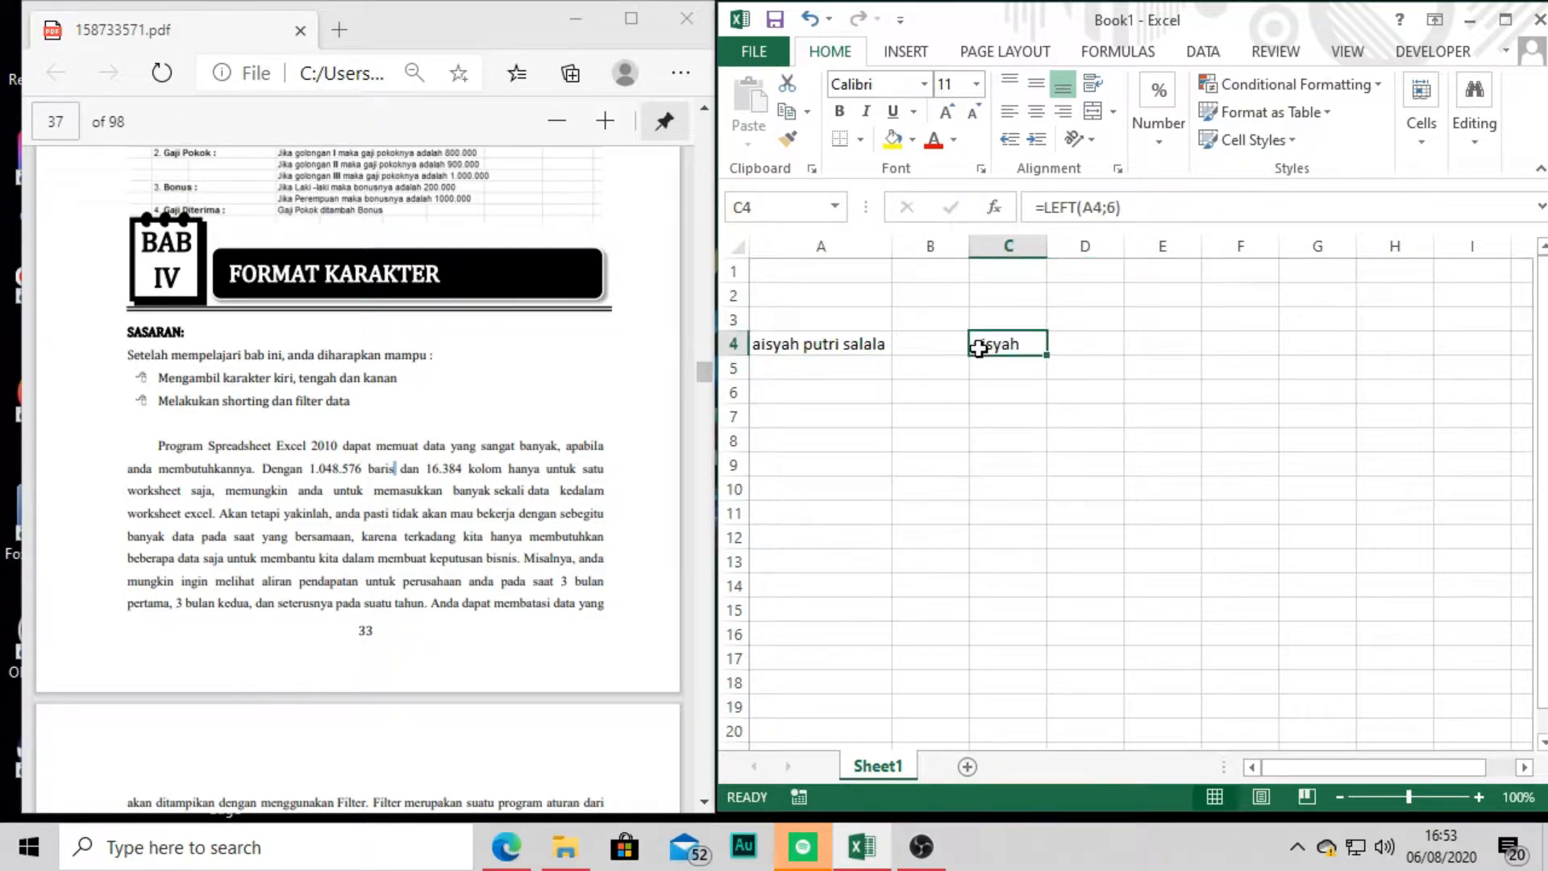
pyautogui.click(1097, 343)
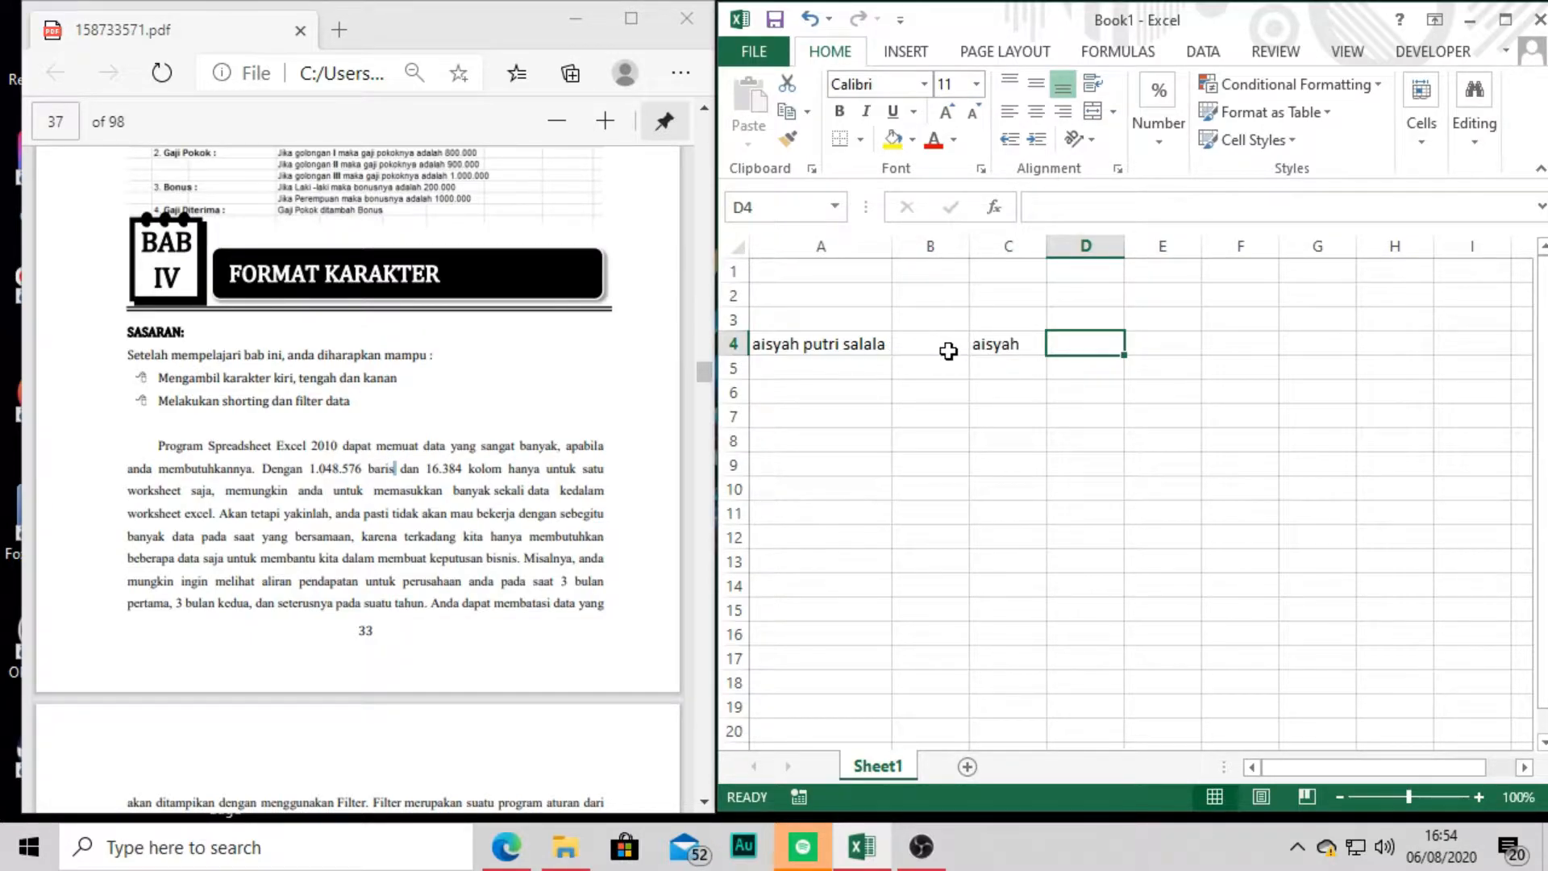
# Enter =RIGHT(A4;6) in D4 to return the last six characters
pyautogui.write('=')
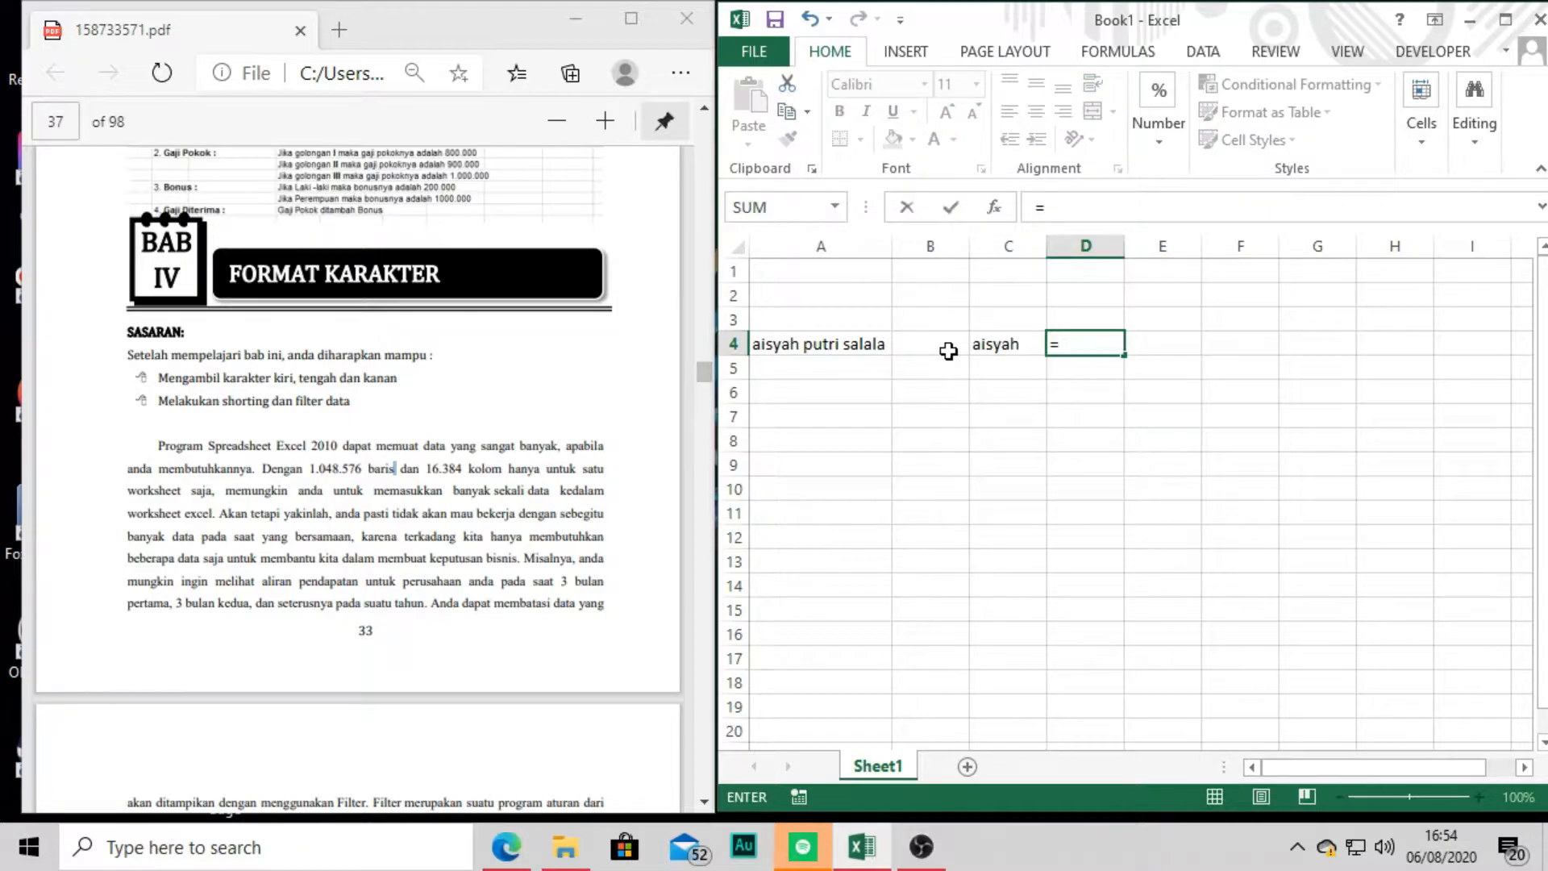
pyautogui.write('right')
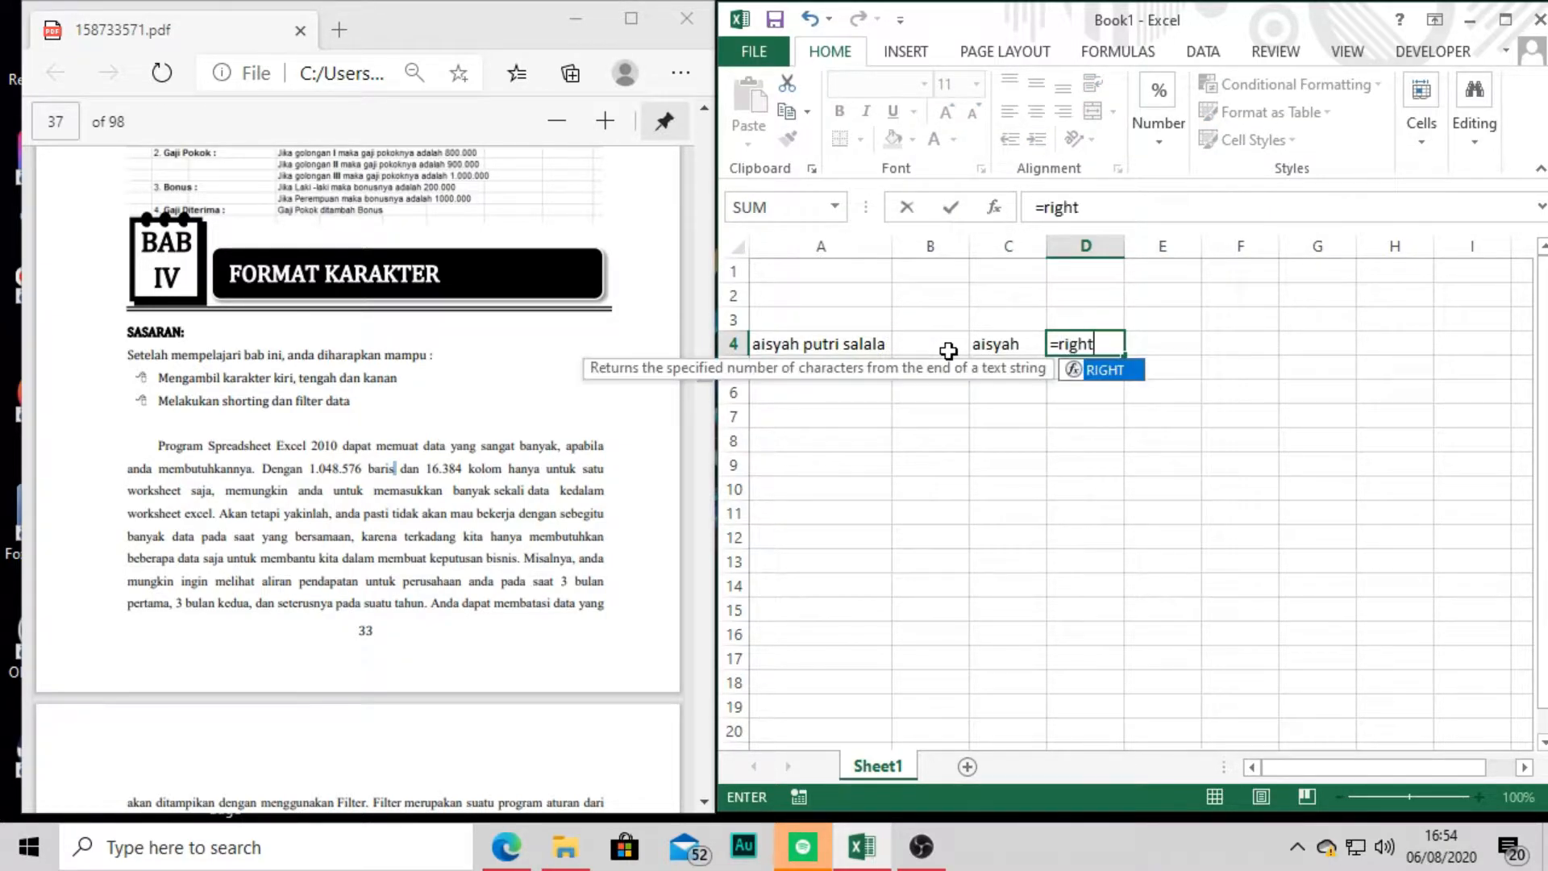
pyautogui.write('(')
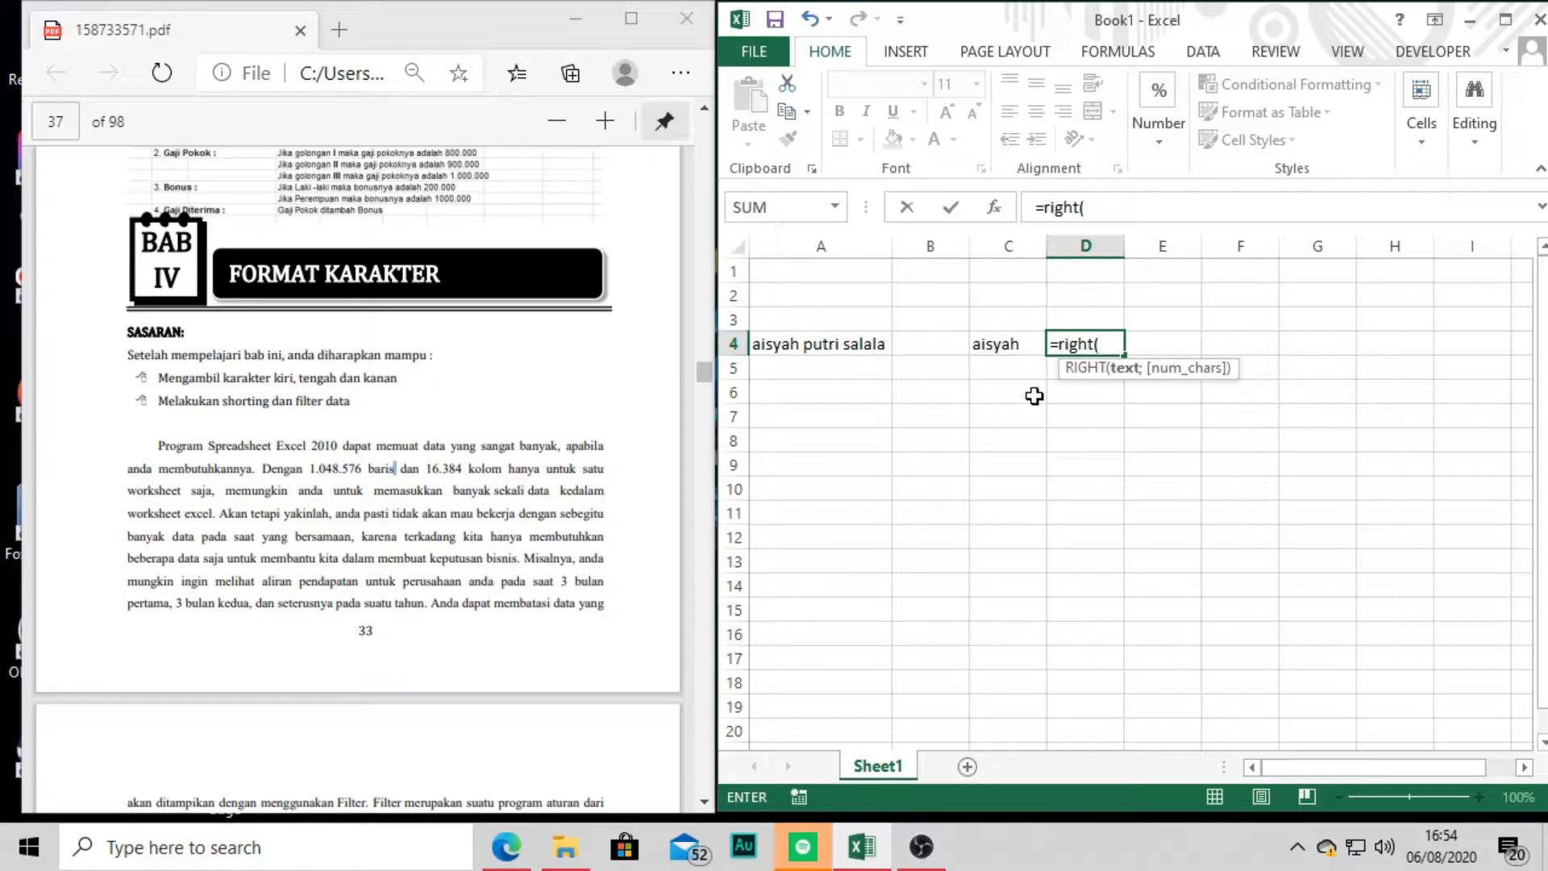
pyautogui.click(794, 345)
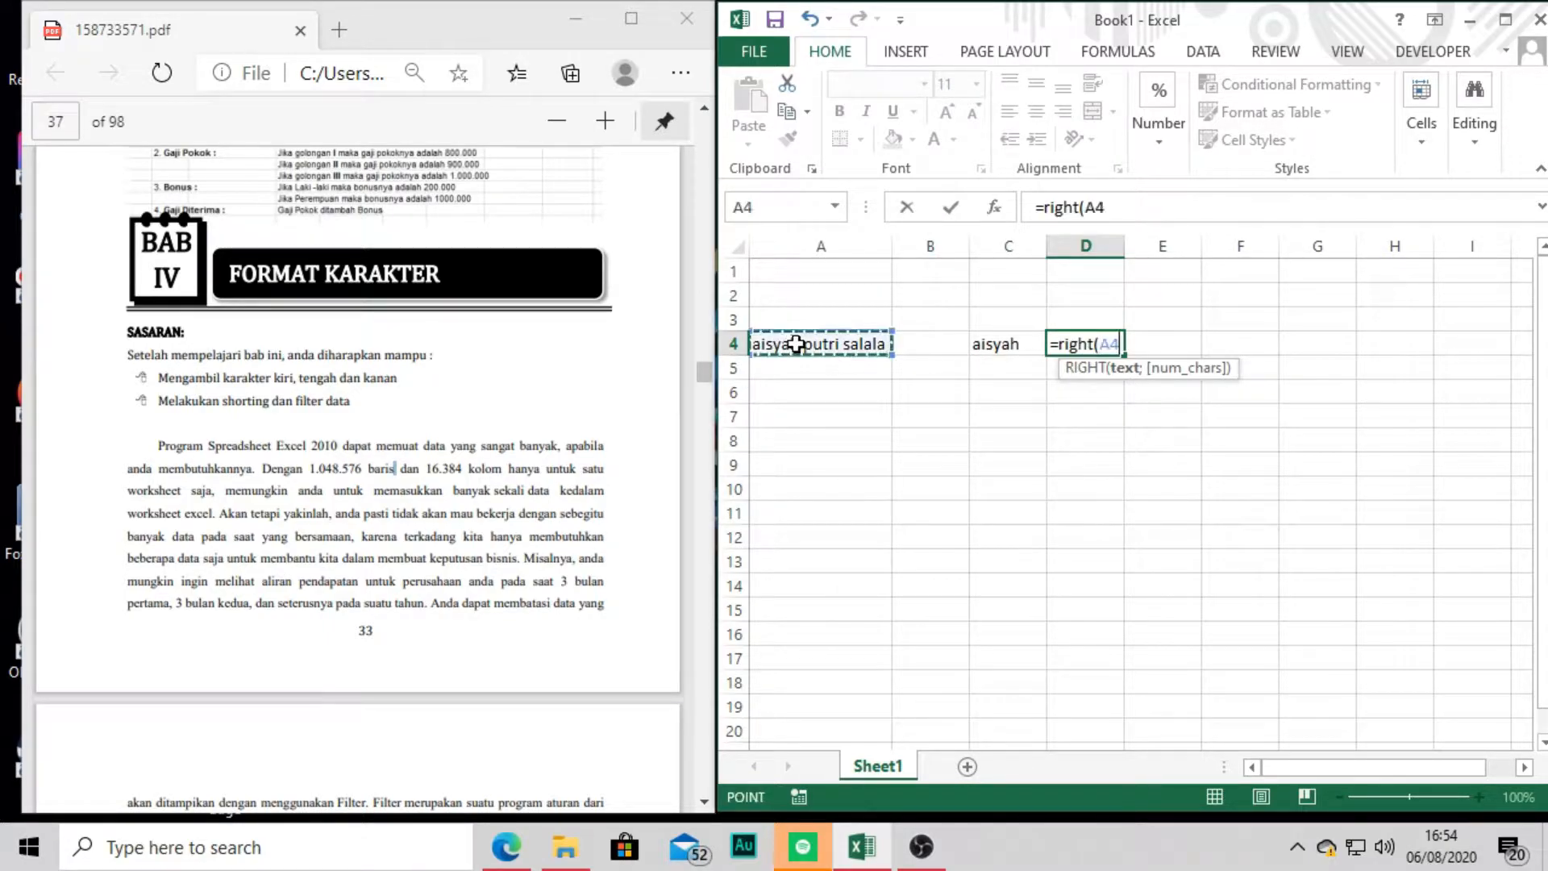
pyautogui.write(';')
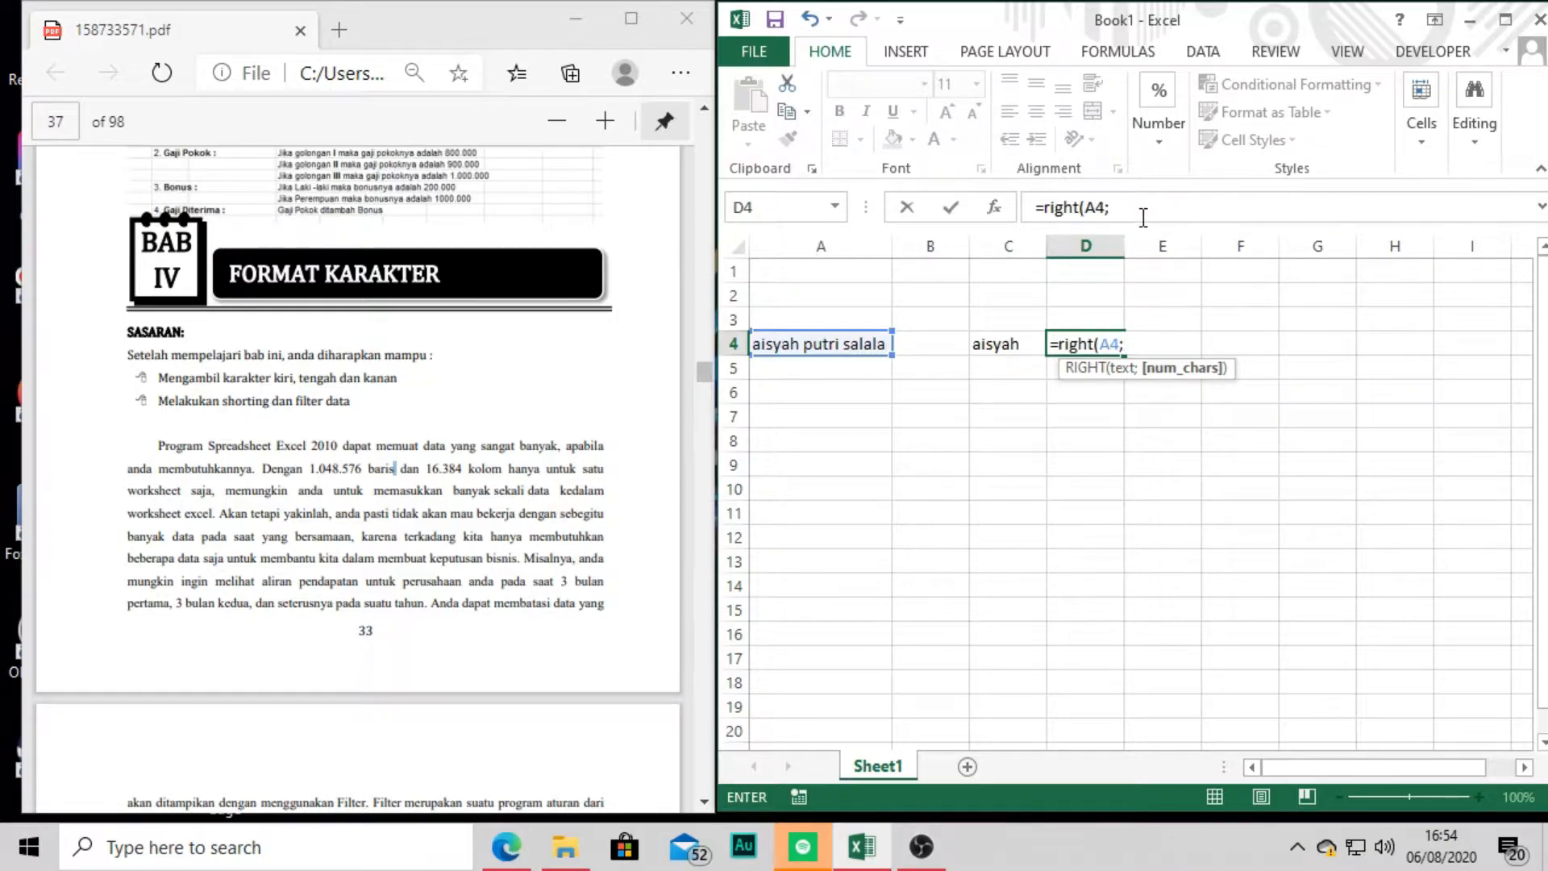
pyautogui.write('6)')
pyautogui.press('Return')
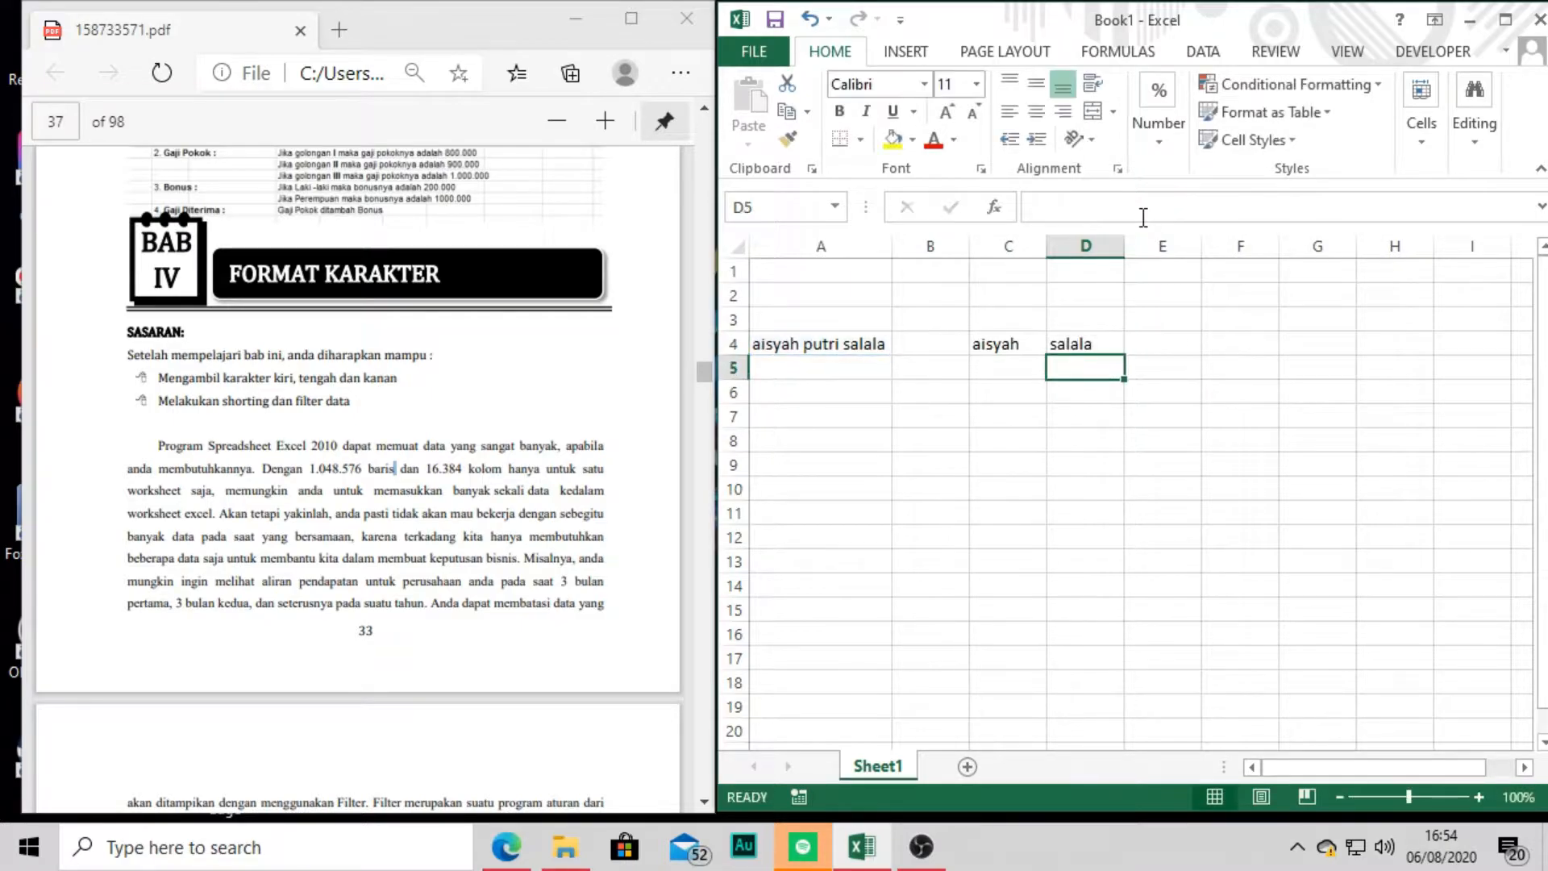
pyautogui.click(1012, 365)
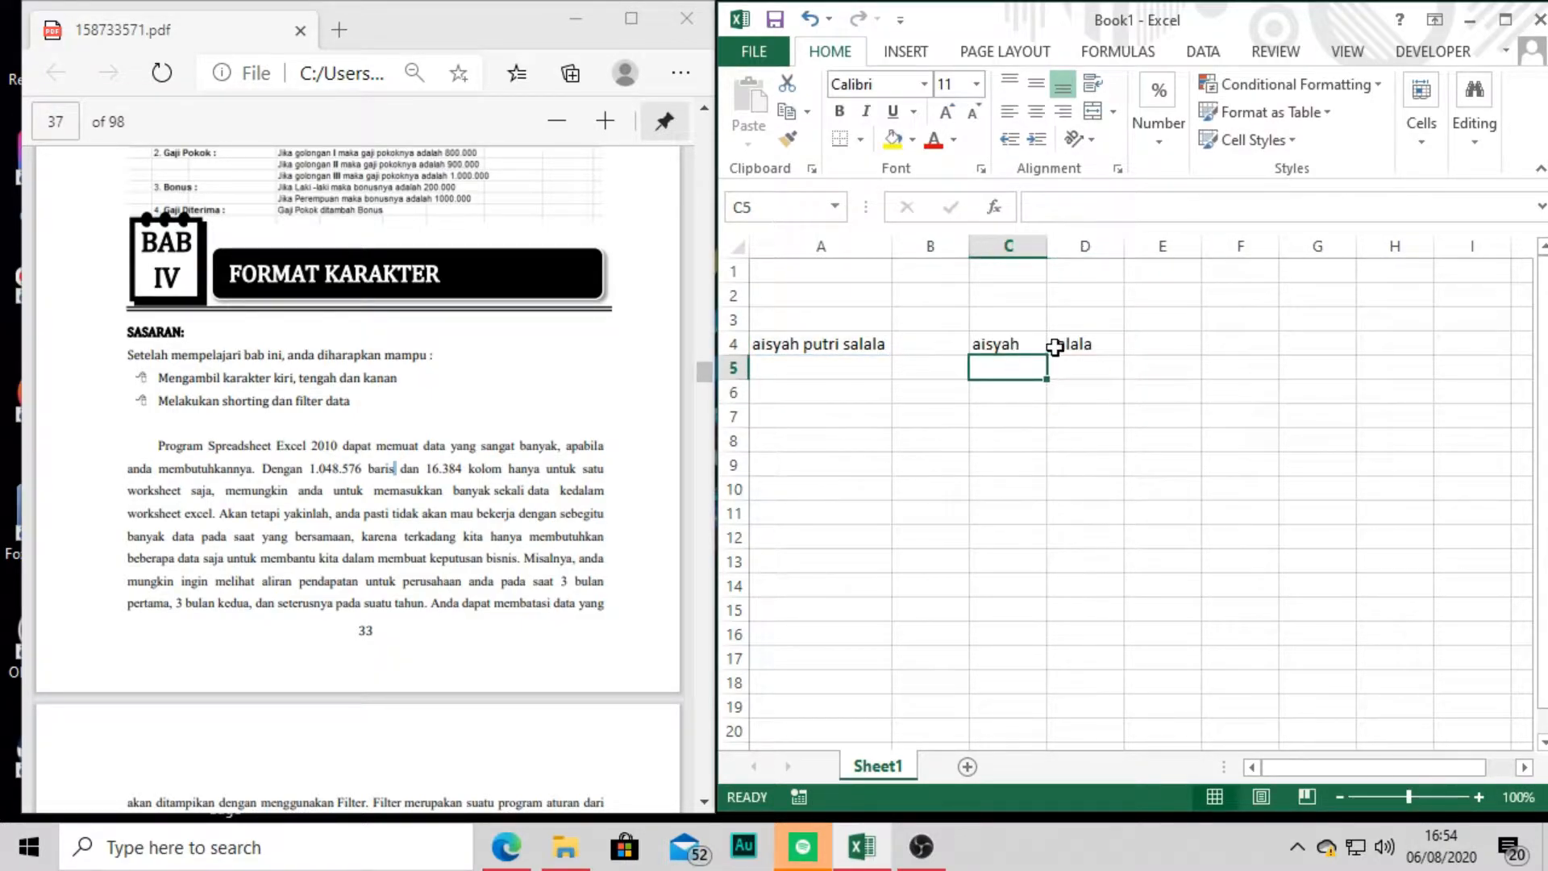
pyautogui.moveTo(1018, 368); pyautogui.dragTo(1057, 367)
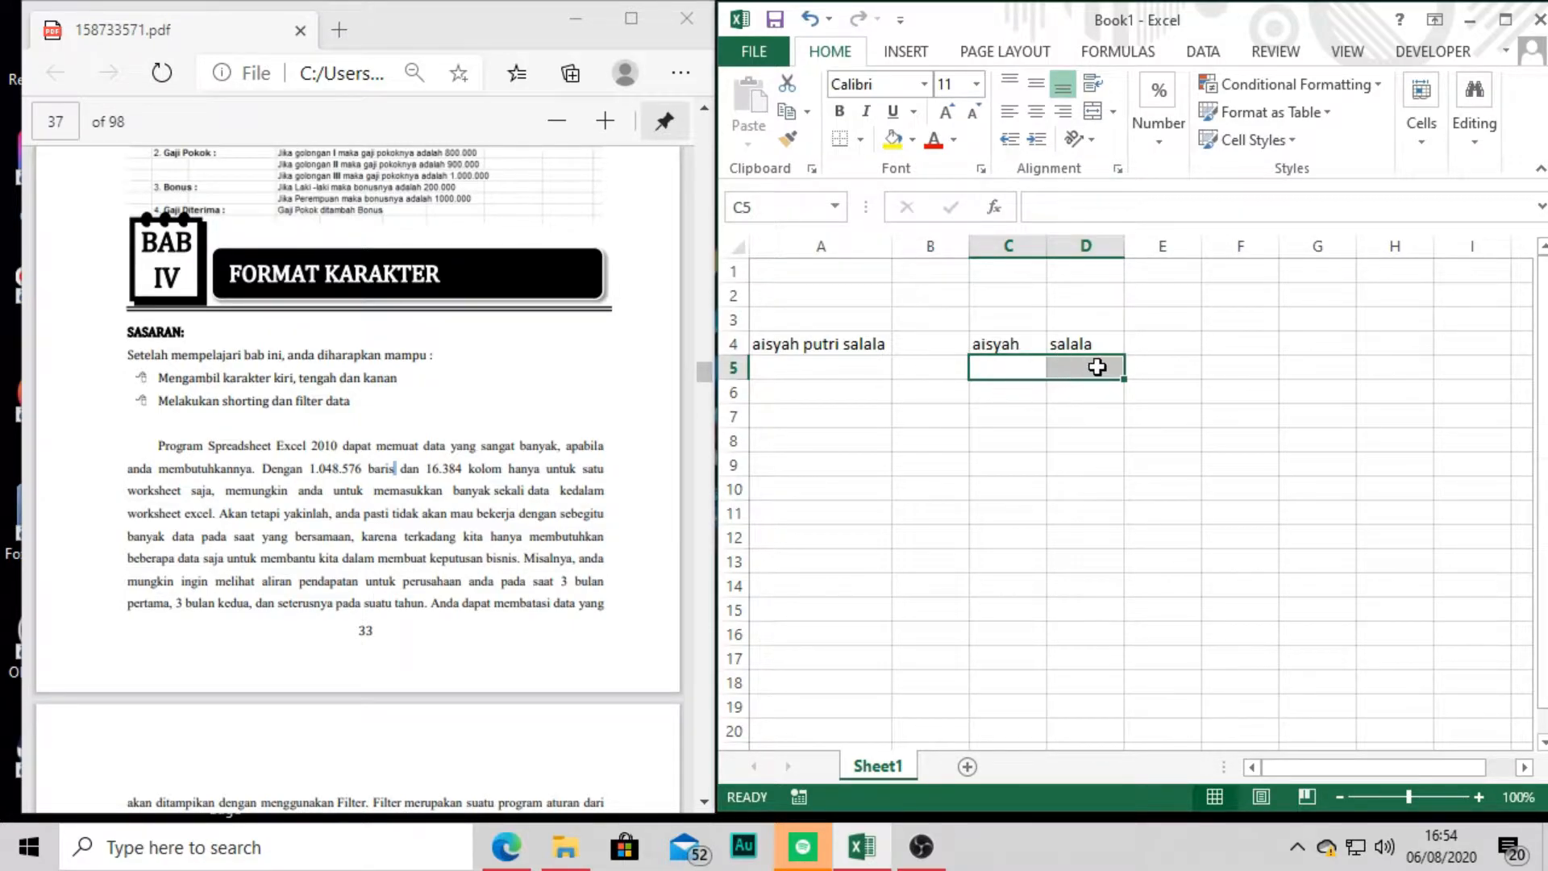
# Merge cells C5 and D5 into one cell
pyautogui.click(984, 401)
pyautogui.moveTo(988, 368); pyautogui.dragTo(1084, 365)
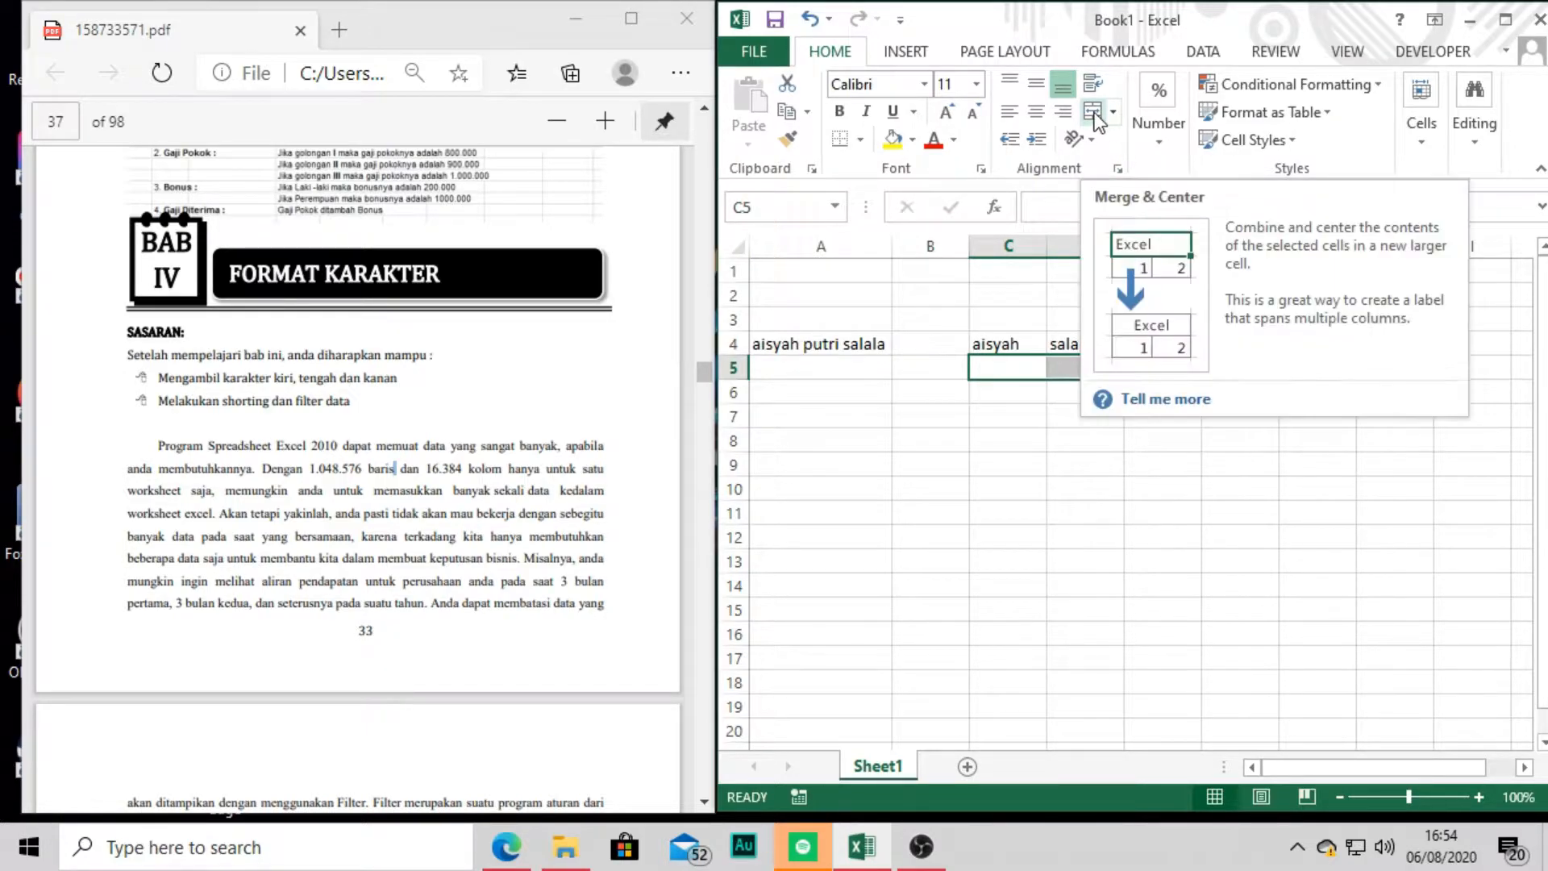
pyautogui.click(1077, 484)
pyautogui.moveTo(1008, 368); pyautogui.dragTo(1084, 368)
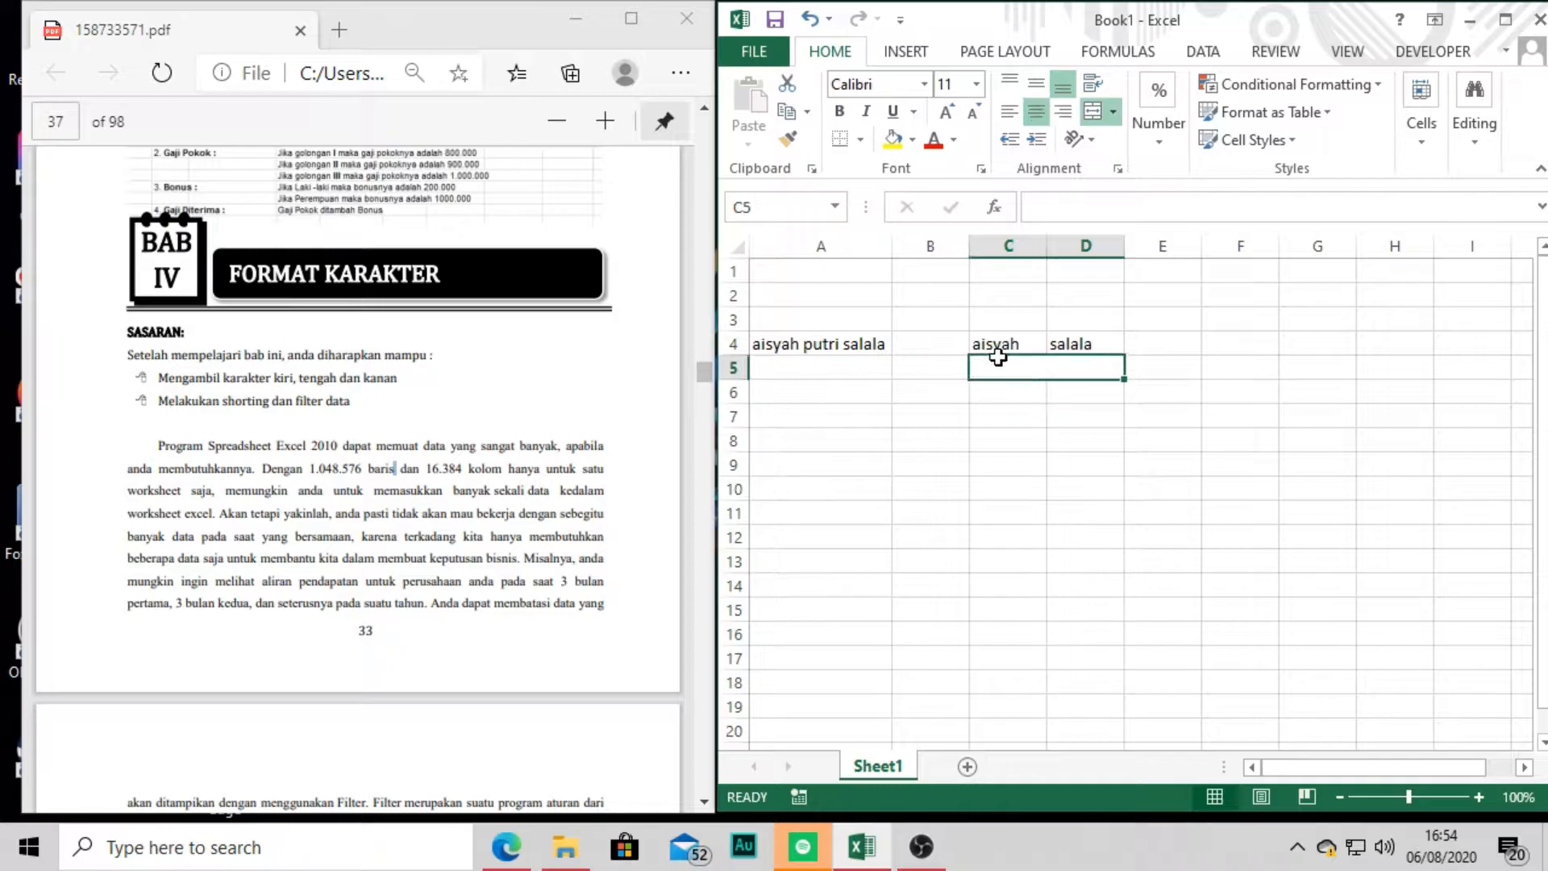
# Enter =MID(A4;7;5) in the merged C5 cell
pyautogui.click(1066, 207)
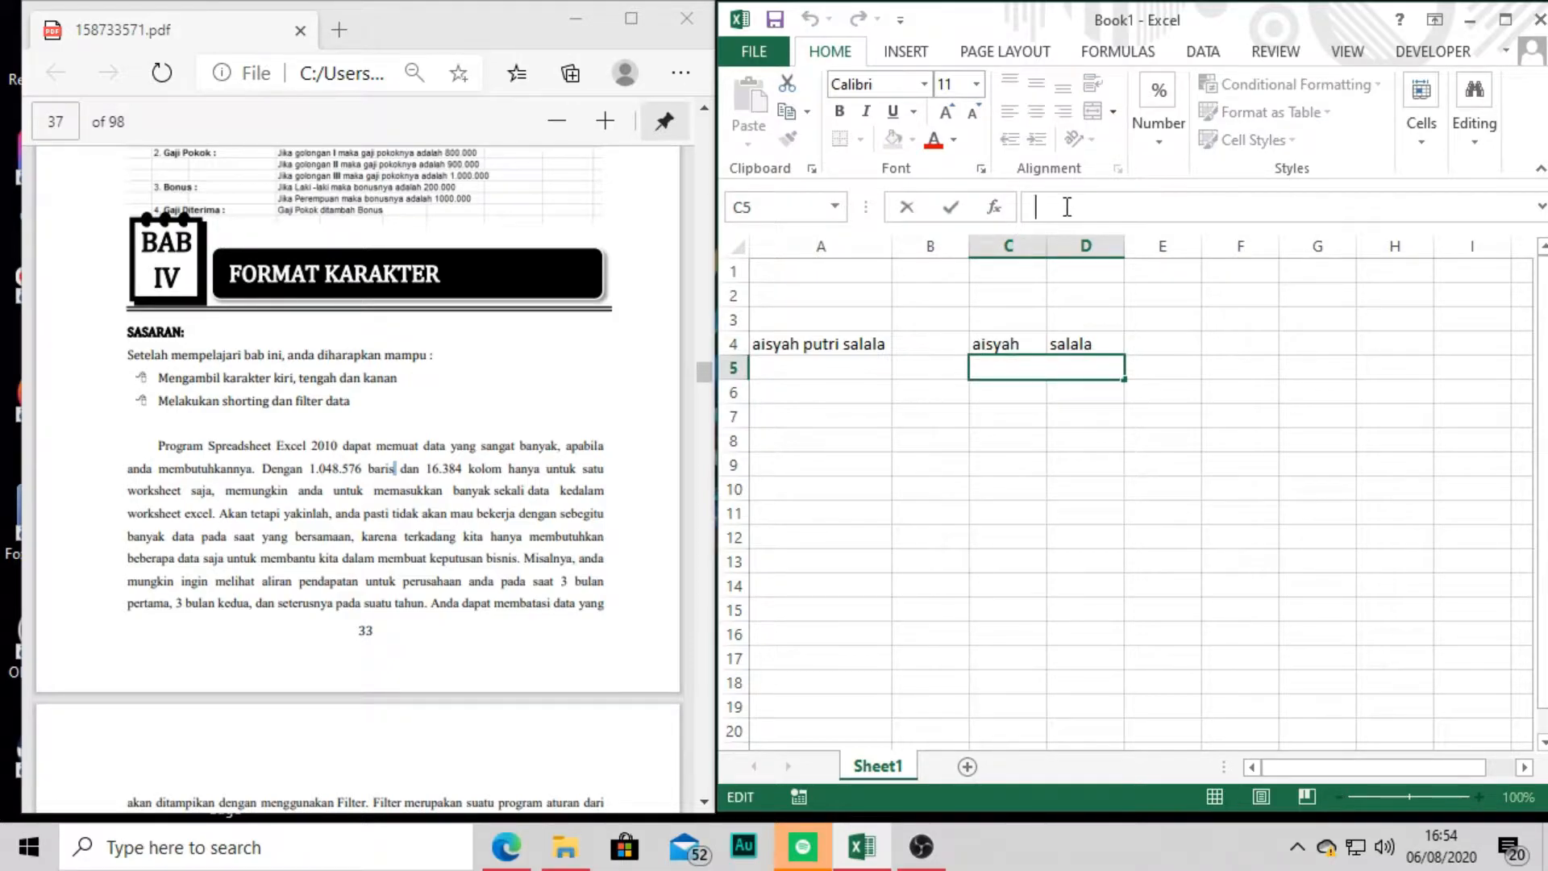
pyautogui.write('=')
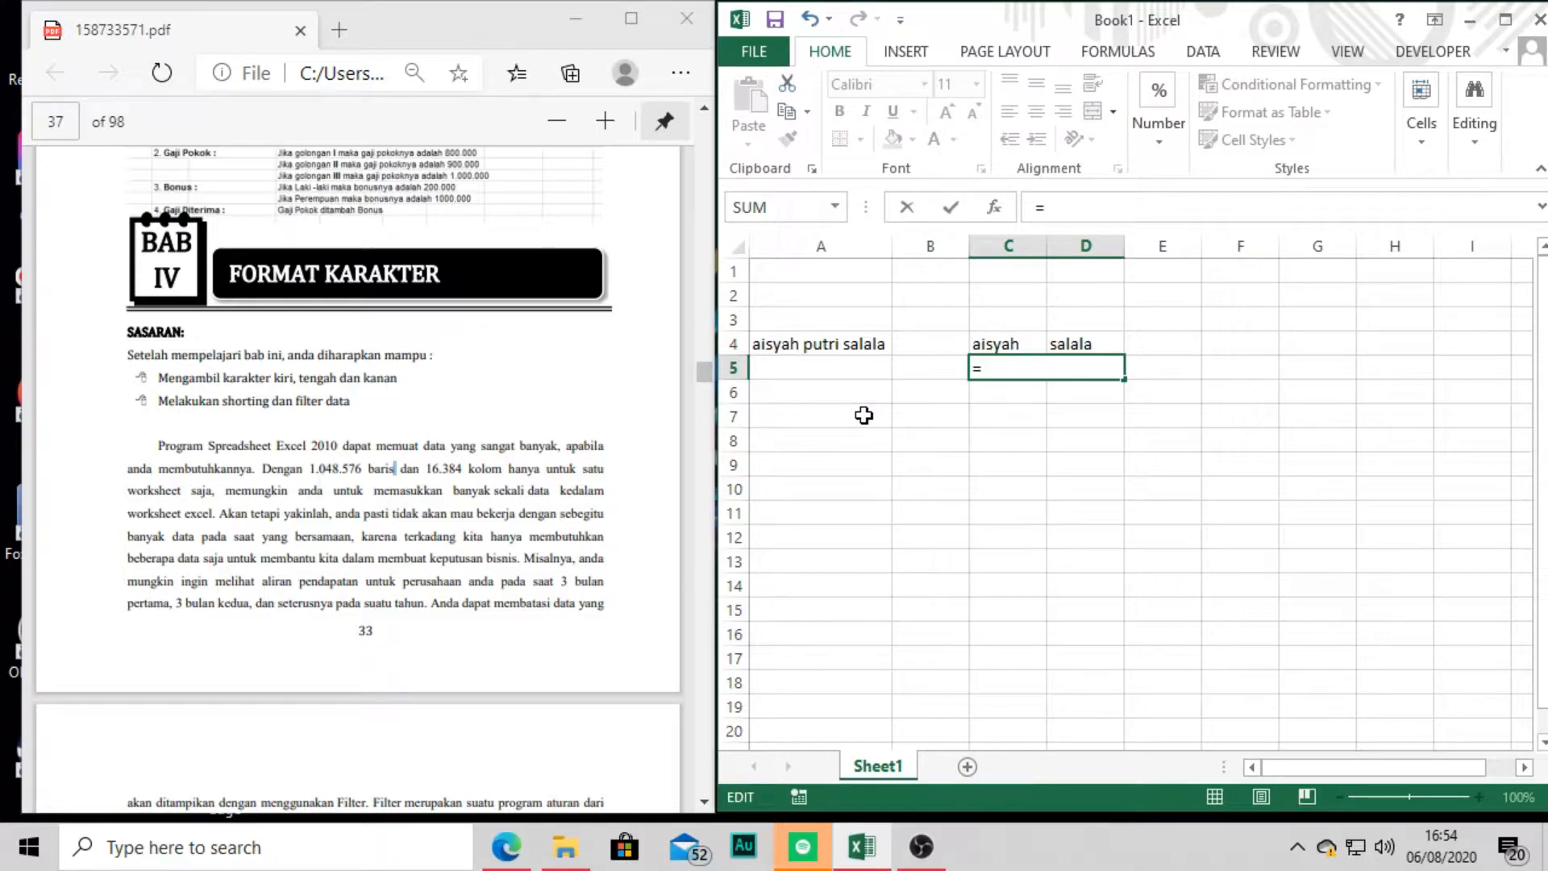
pyautogui.write('mid(')
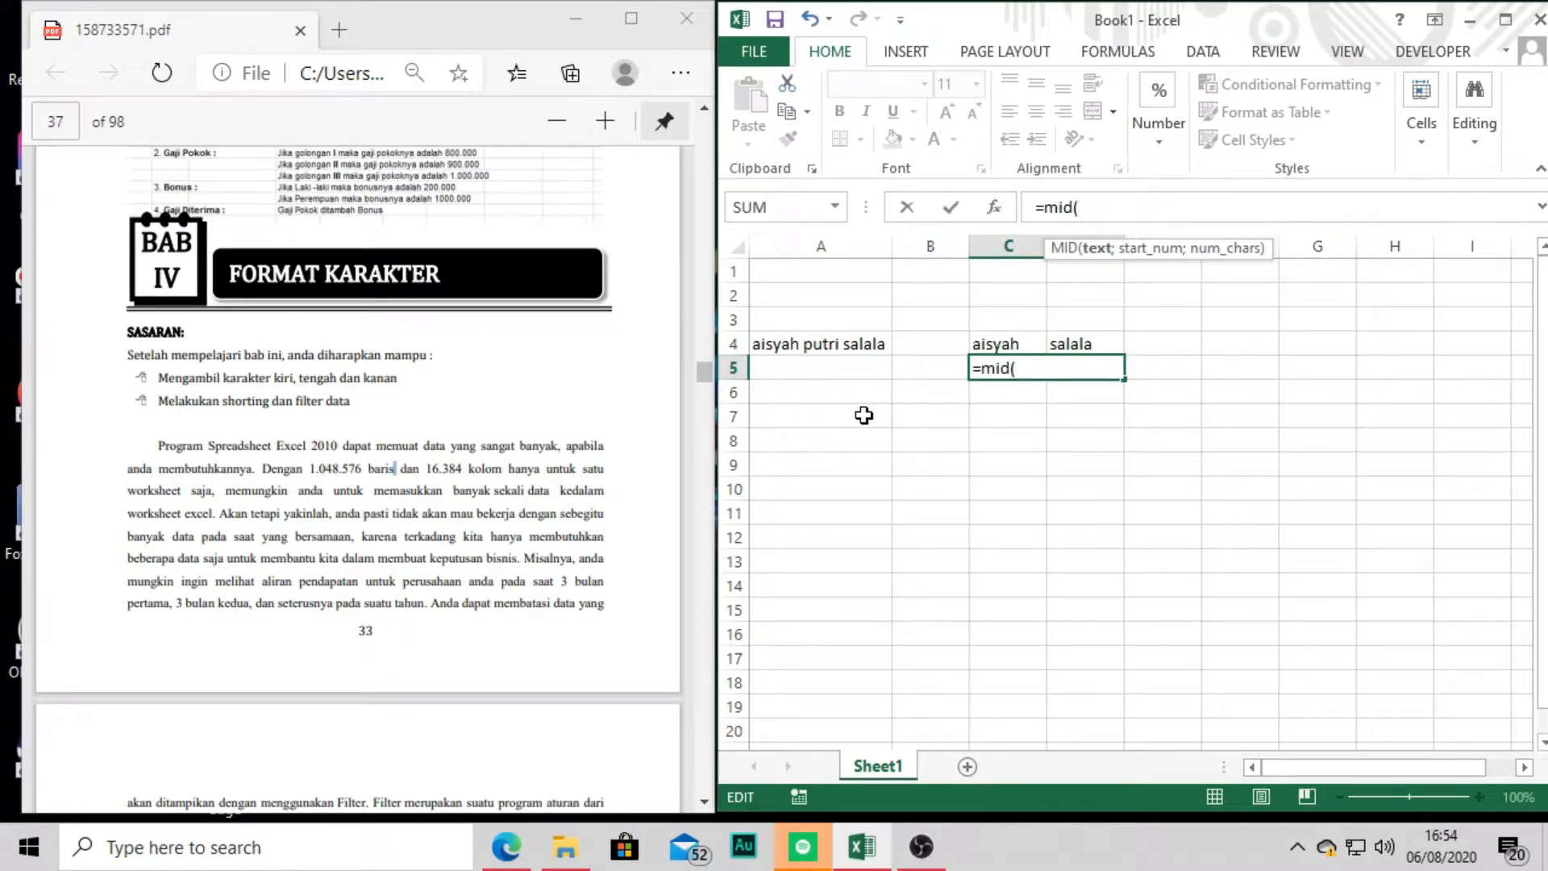
pyautogui.click(790, 347)
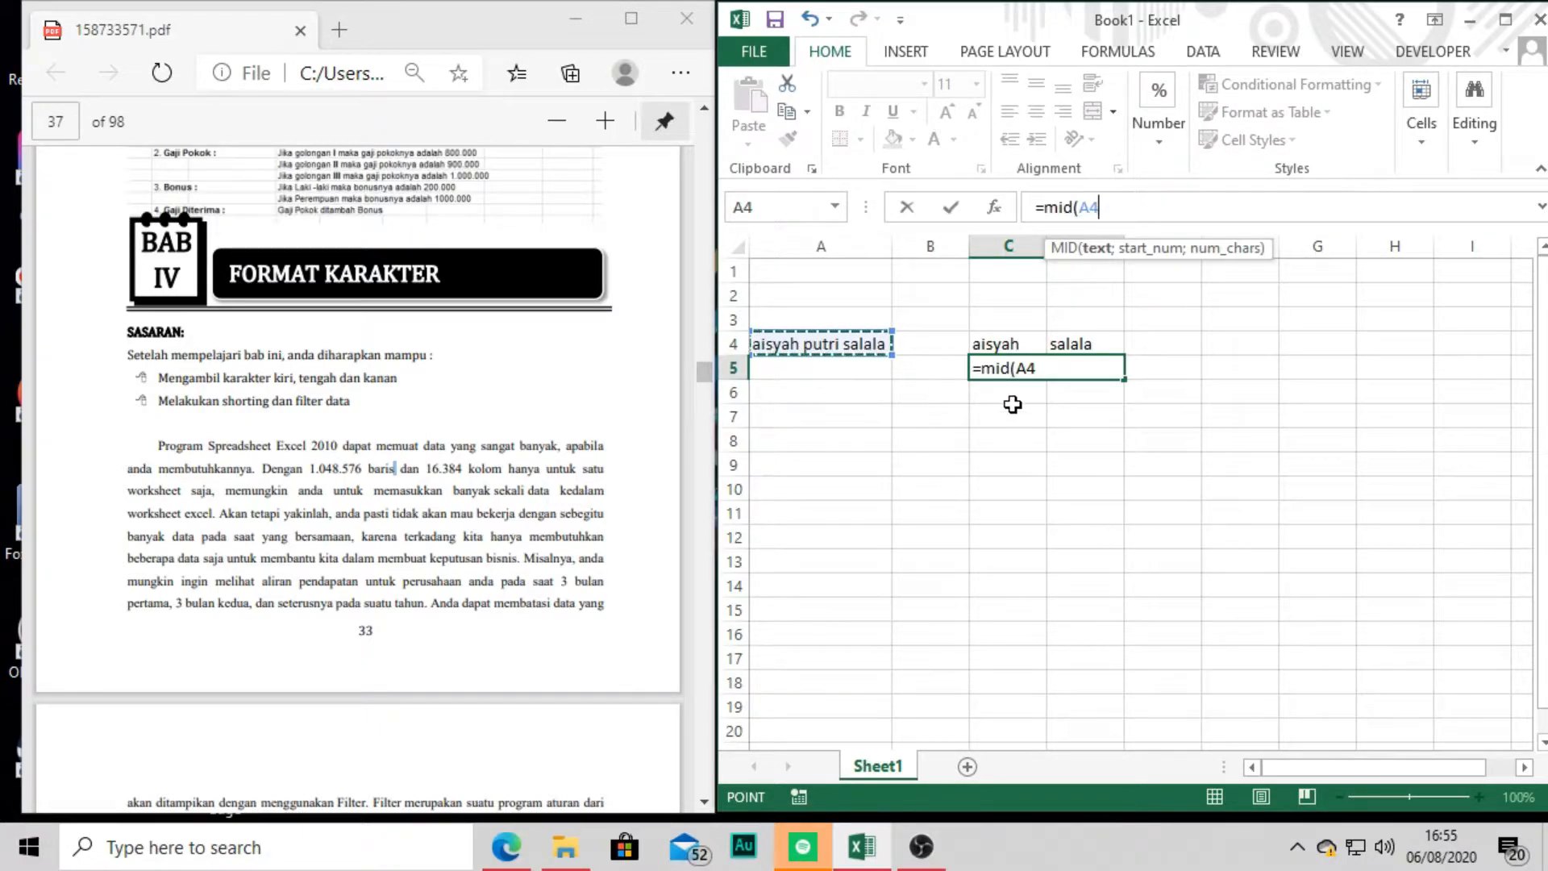
pyautogui.write(';7;')
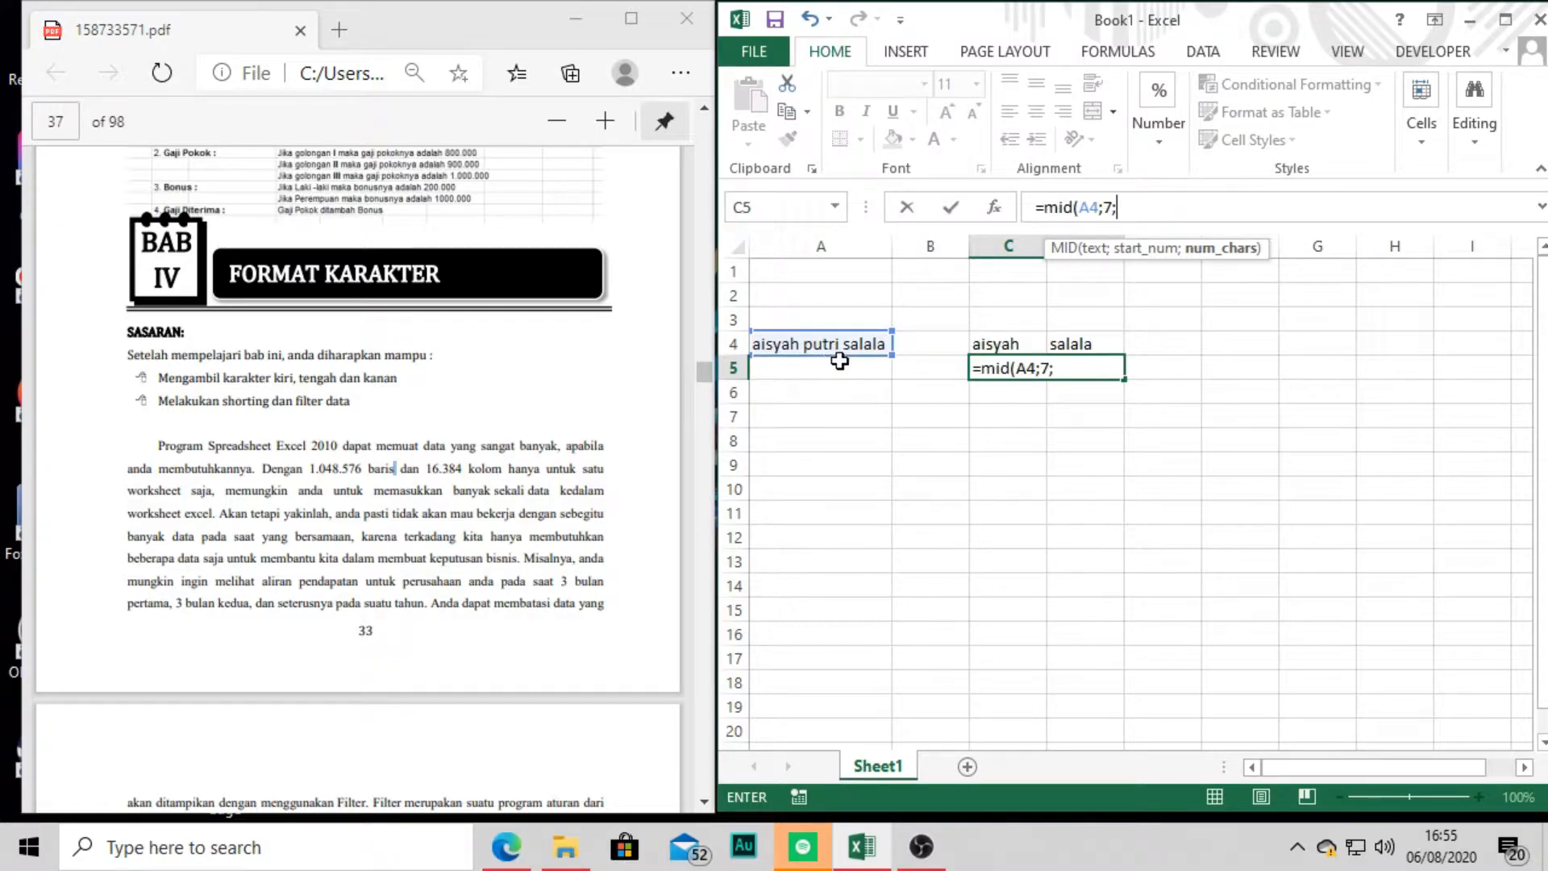
pyautogui.write('5)')
pyautogui.press('Return')
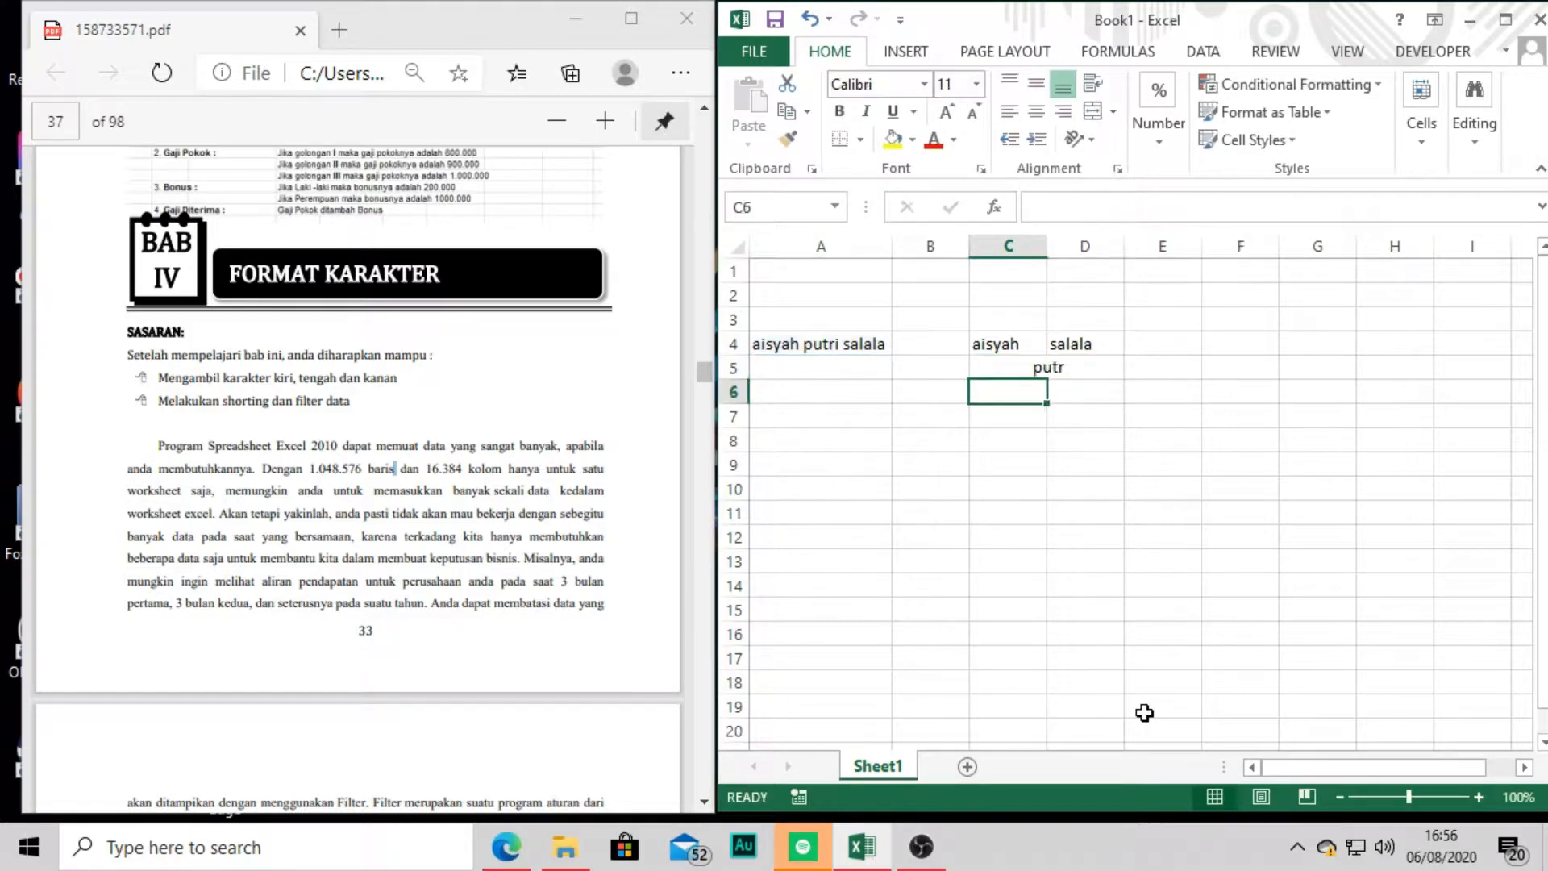
# Change the C5 formula to =MID(A4;7;6) so the whole middle name shows
pyautogui.moveTo(1047, 359); pyautogui.dragTo(1048, 351)
pyautogui.click(1053, 362)
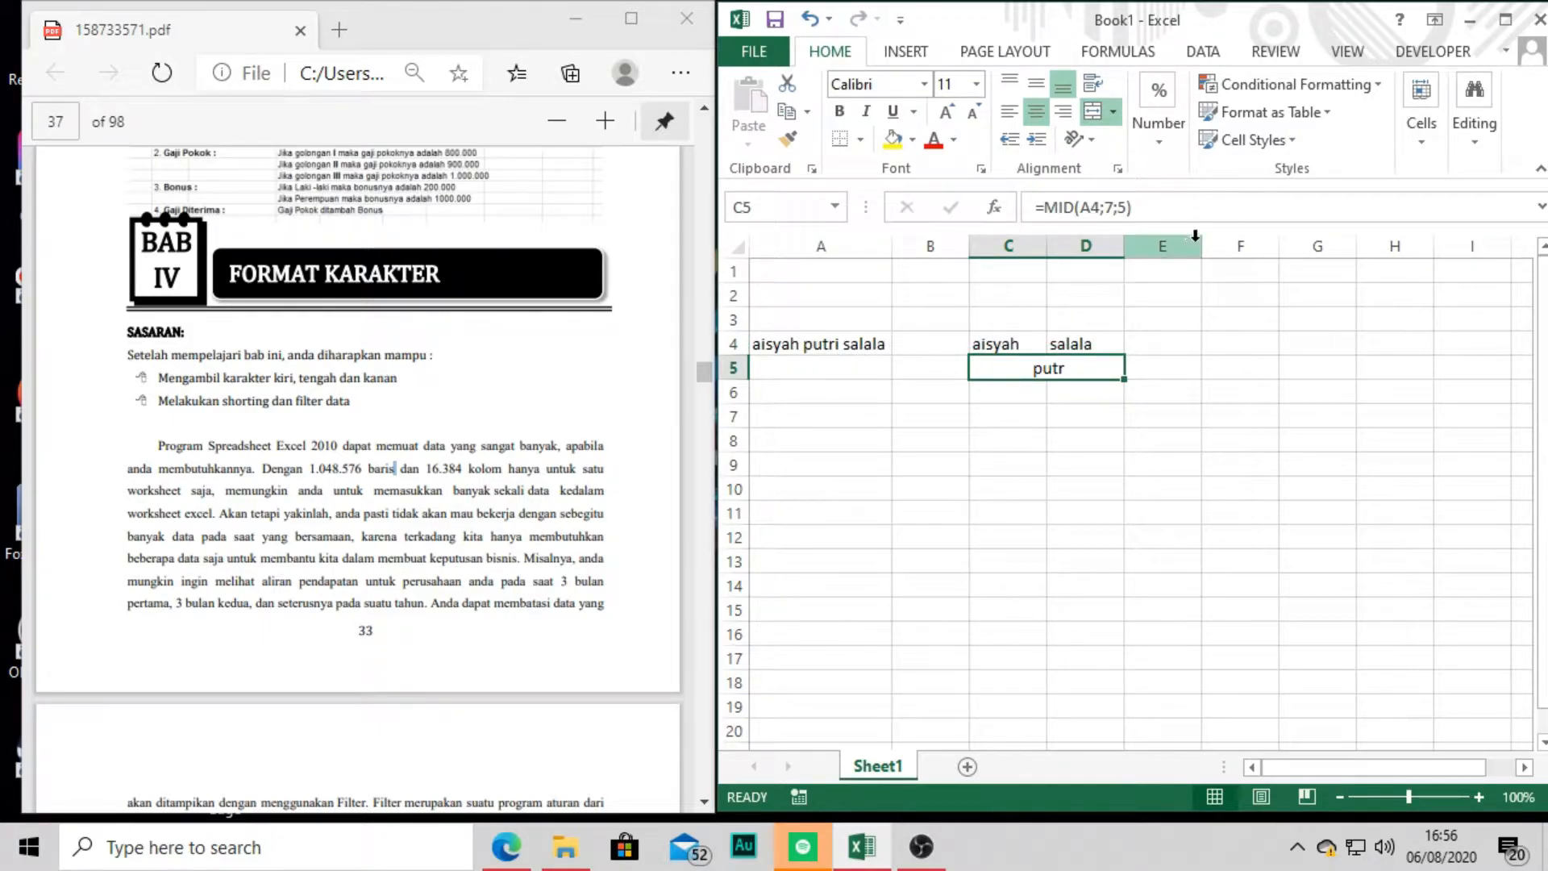
pyautogui.click(1129, 211)
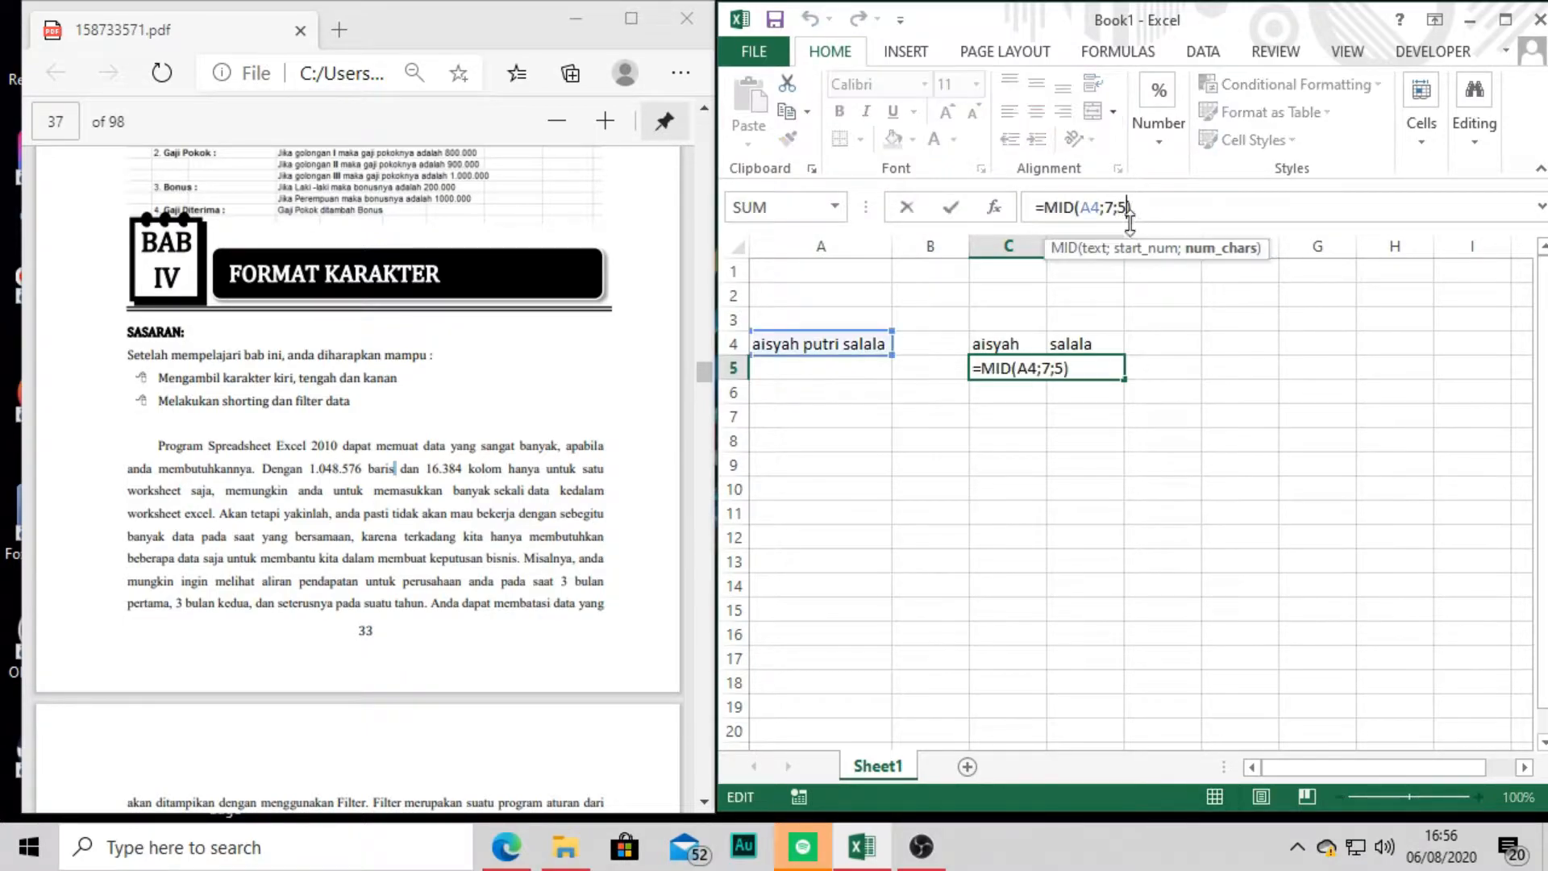
pyautogui.write('6')
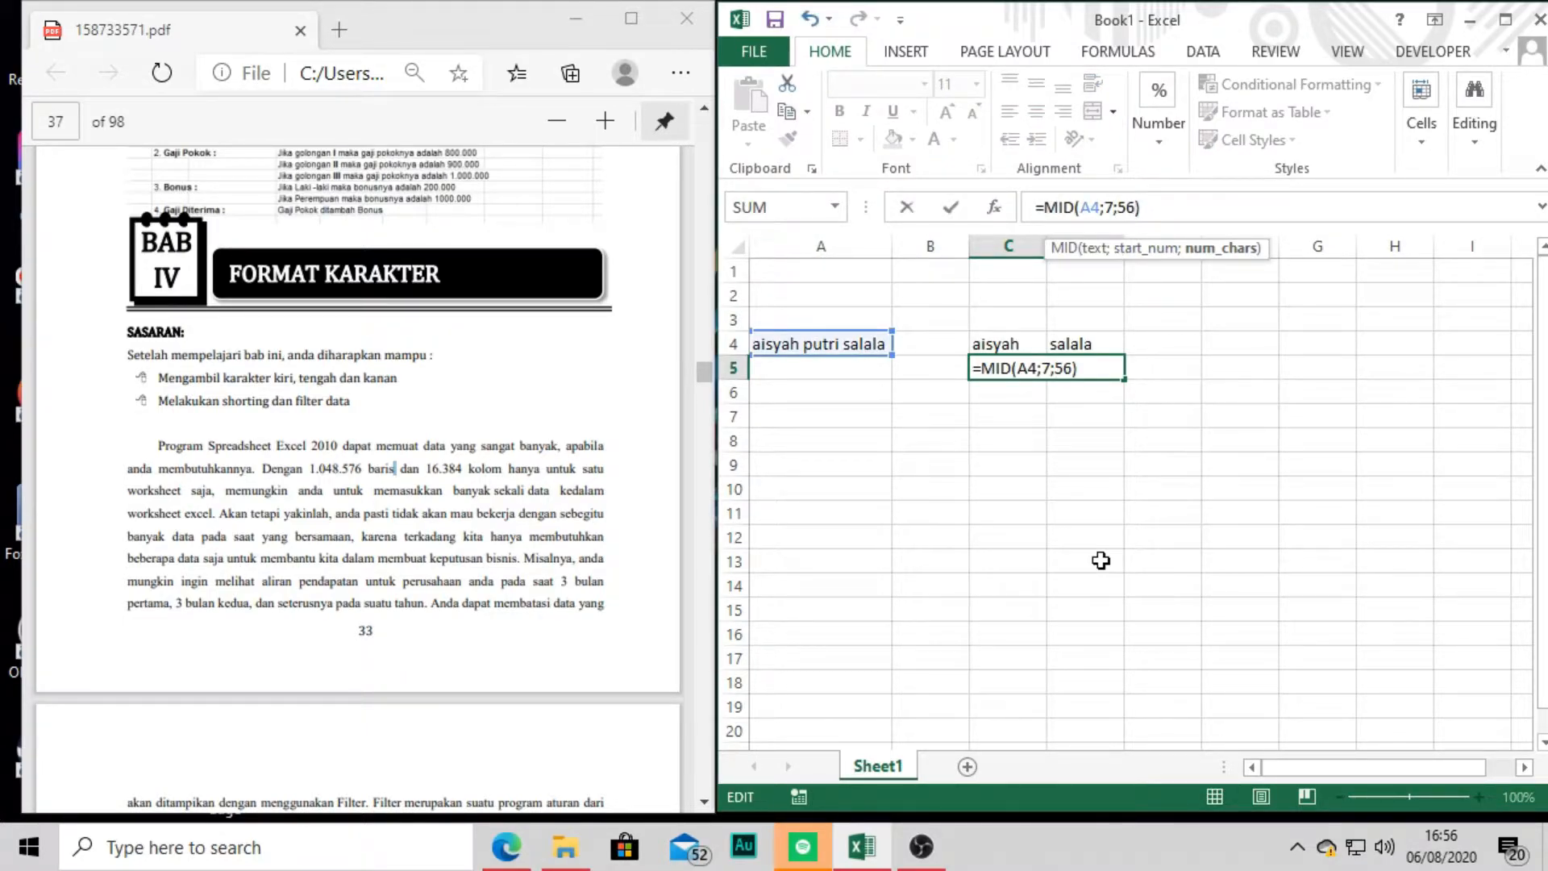
pyautogui.press('BackSpace')
pyautogui.press('BackSpace')
pyautogui.write('6')
pyautogui.press('Return')
# Centre C4:D5 both vertically and horizontally
pyautogui.click(1099, 496)
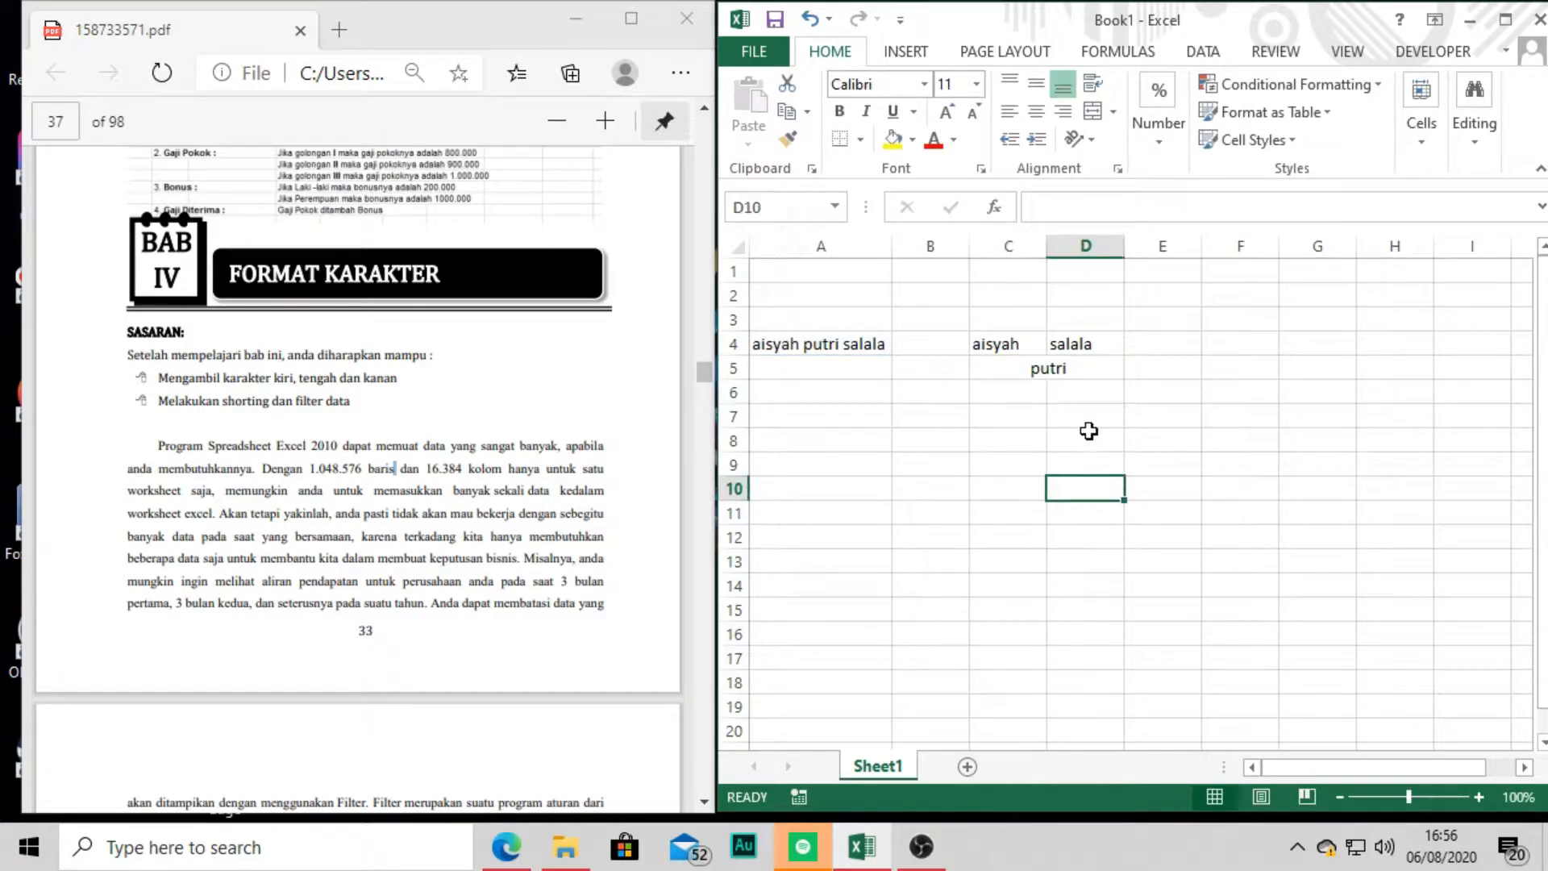
pyautogui.moveTo(1018, 343); pyautogui.dragTo(1079, 364)
pyautogui.click(1041, 87)
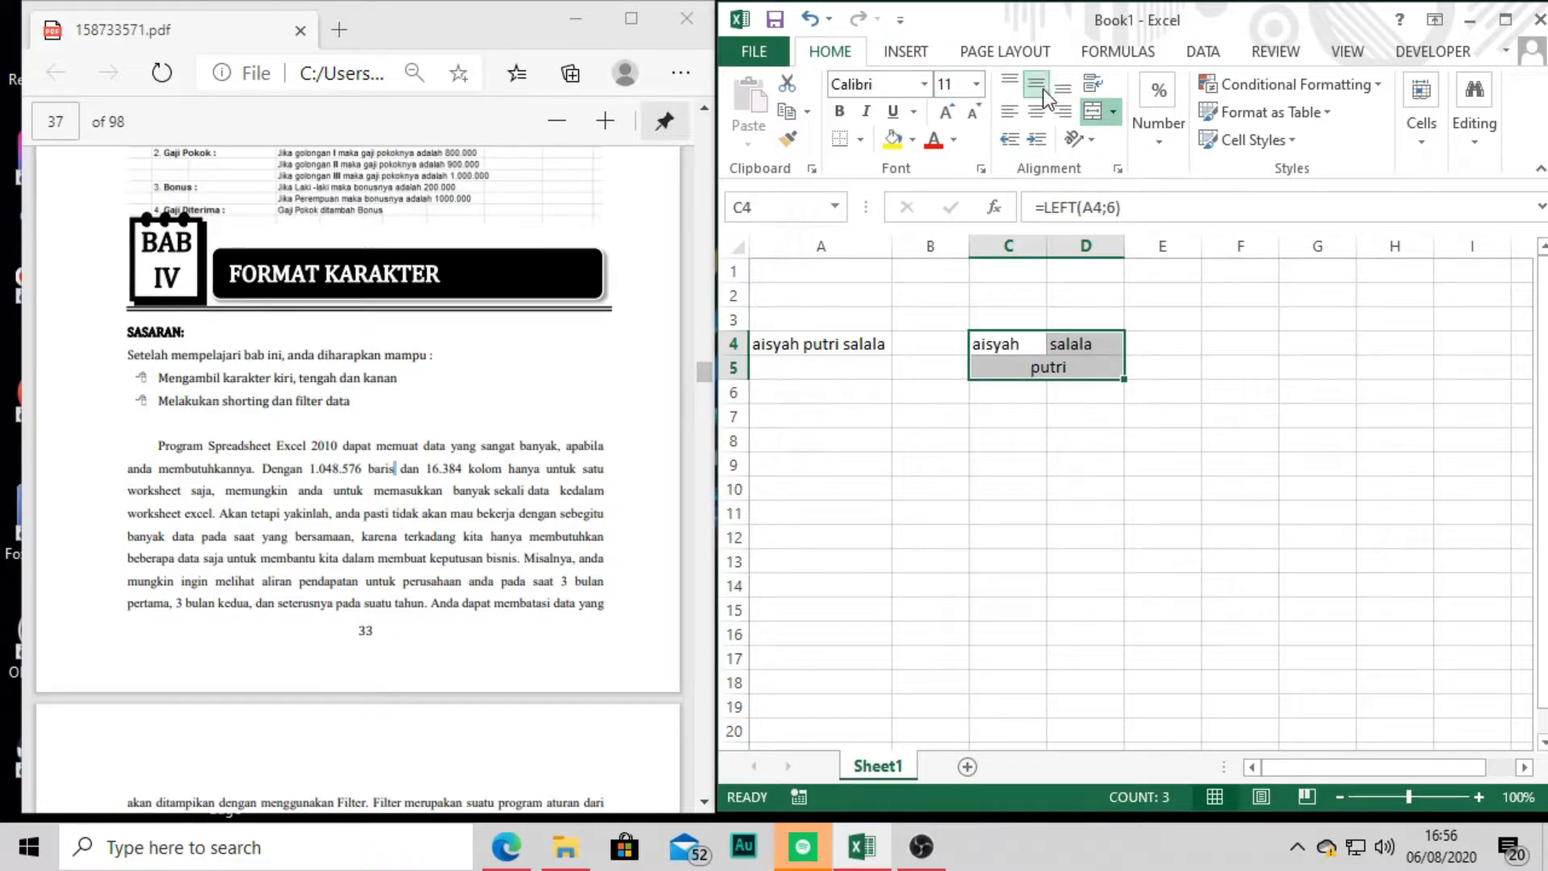
pyautogui.click(1038, 112)
pyautogui.click(1091, 486)
pyautogui.click(1234, 392)
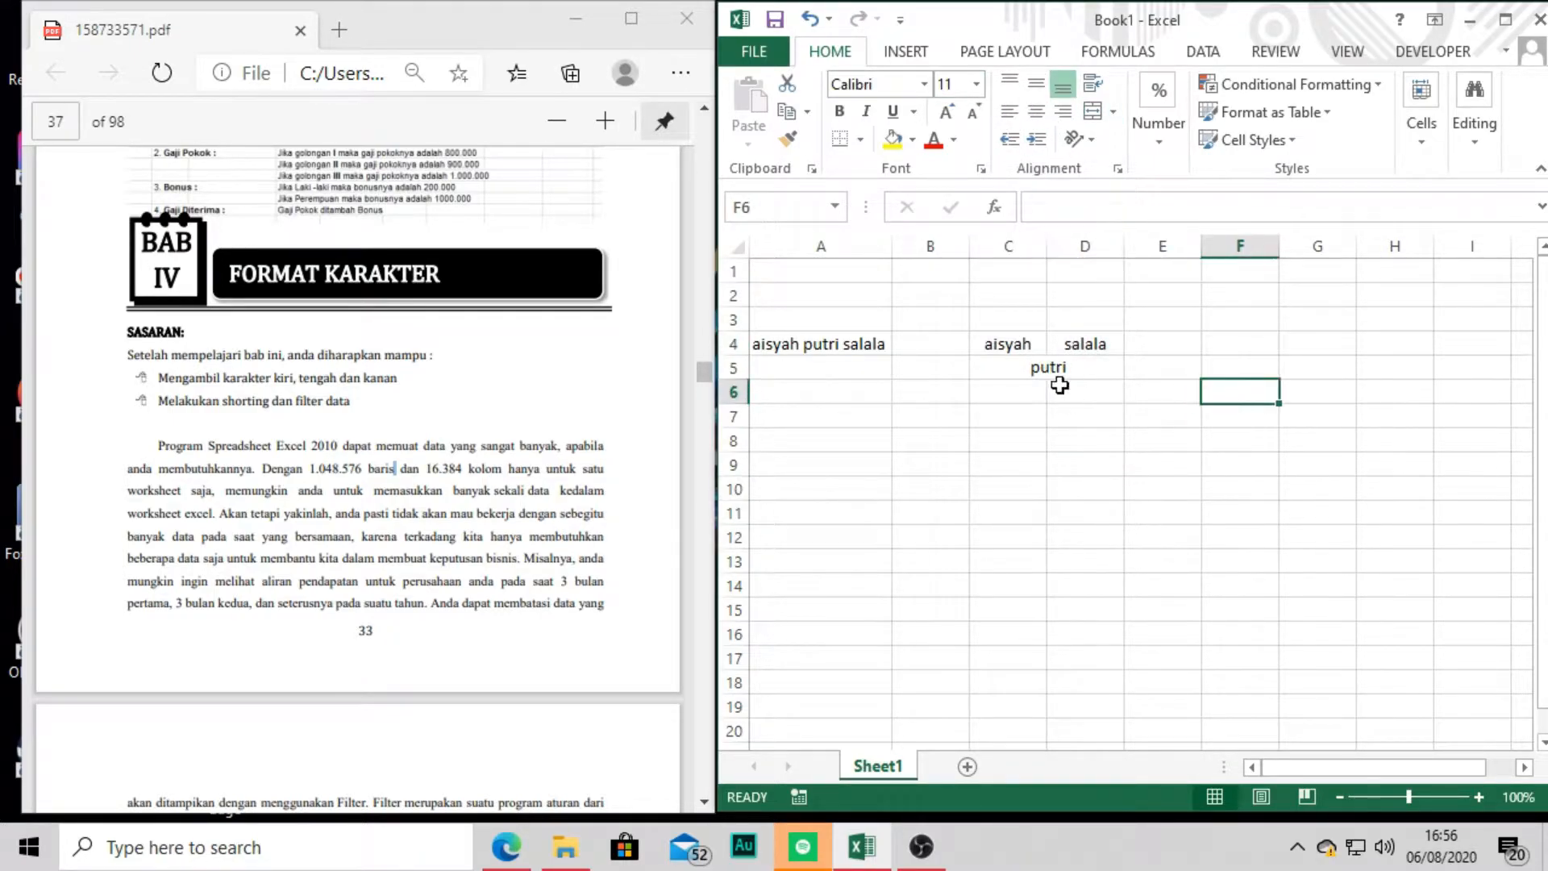
pyautogui.click(1012, 392)
pyautogui.click(767, 391)
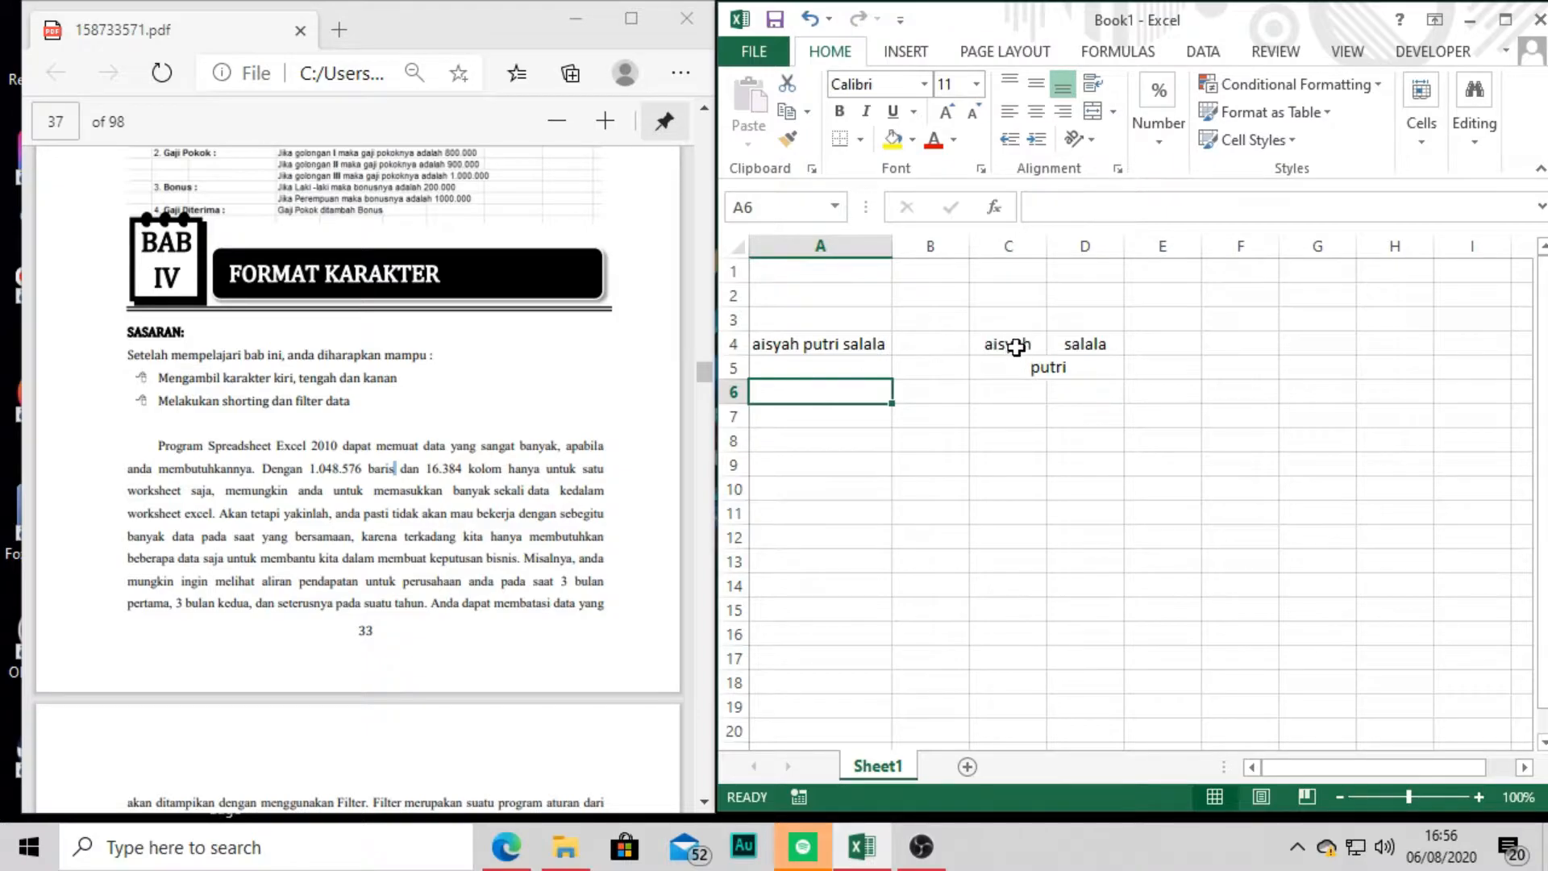
pyautogui.click(1016, 347)
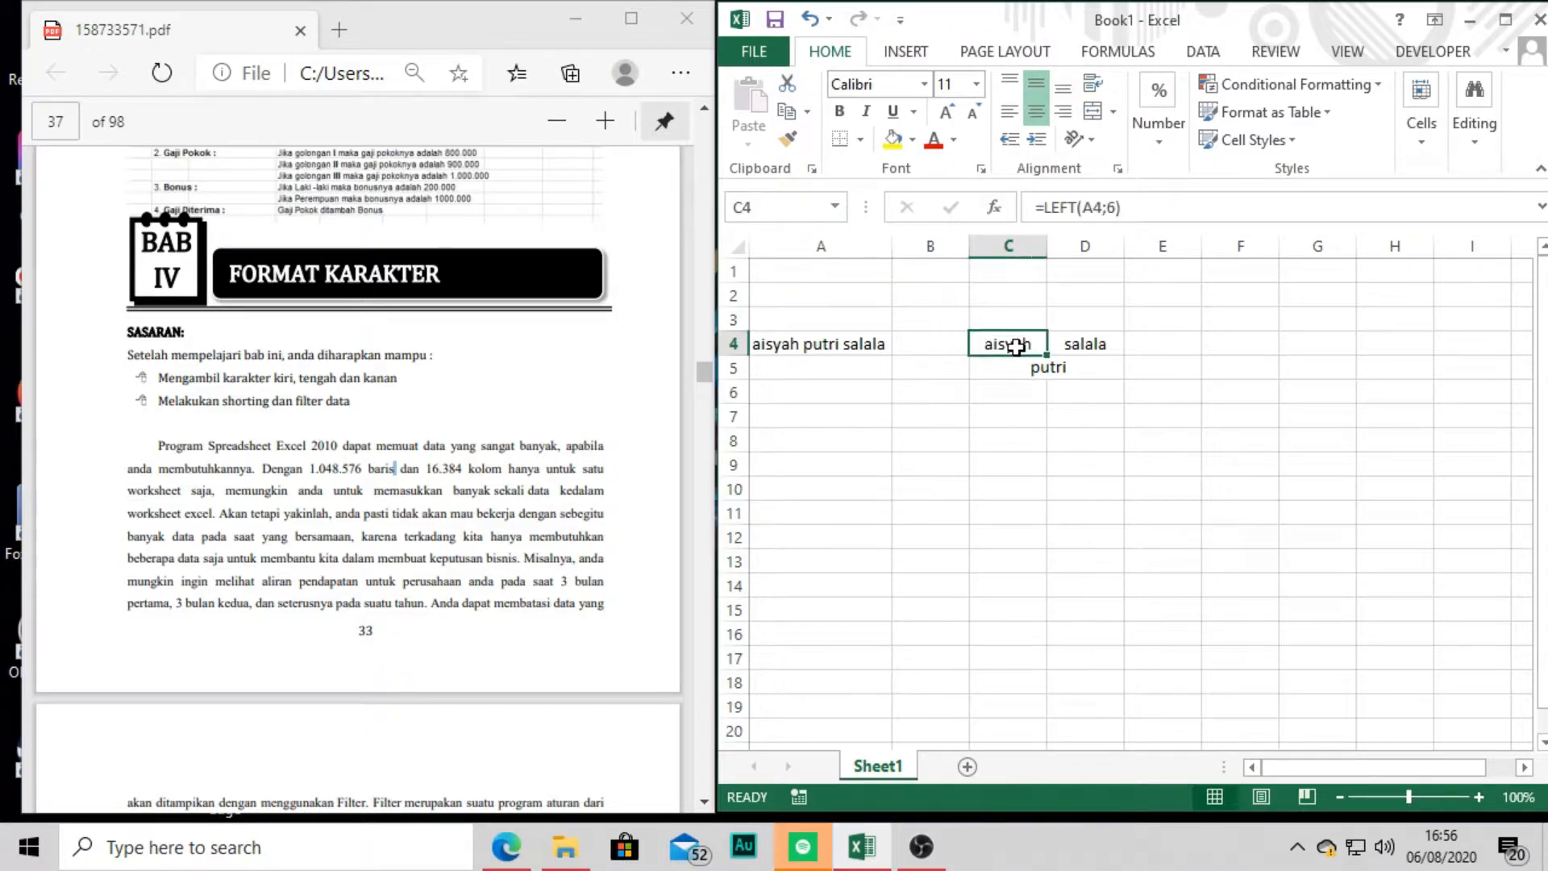
pyautogui.click(1094, 348)
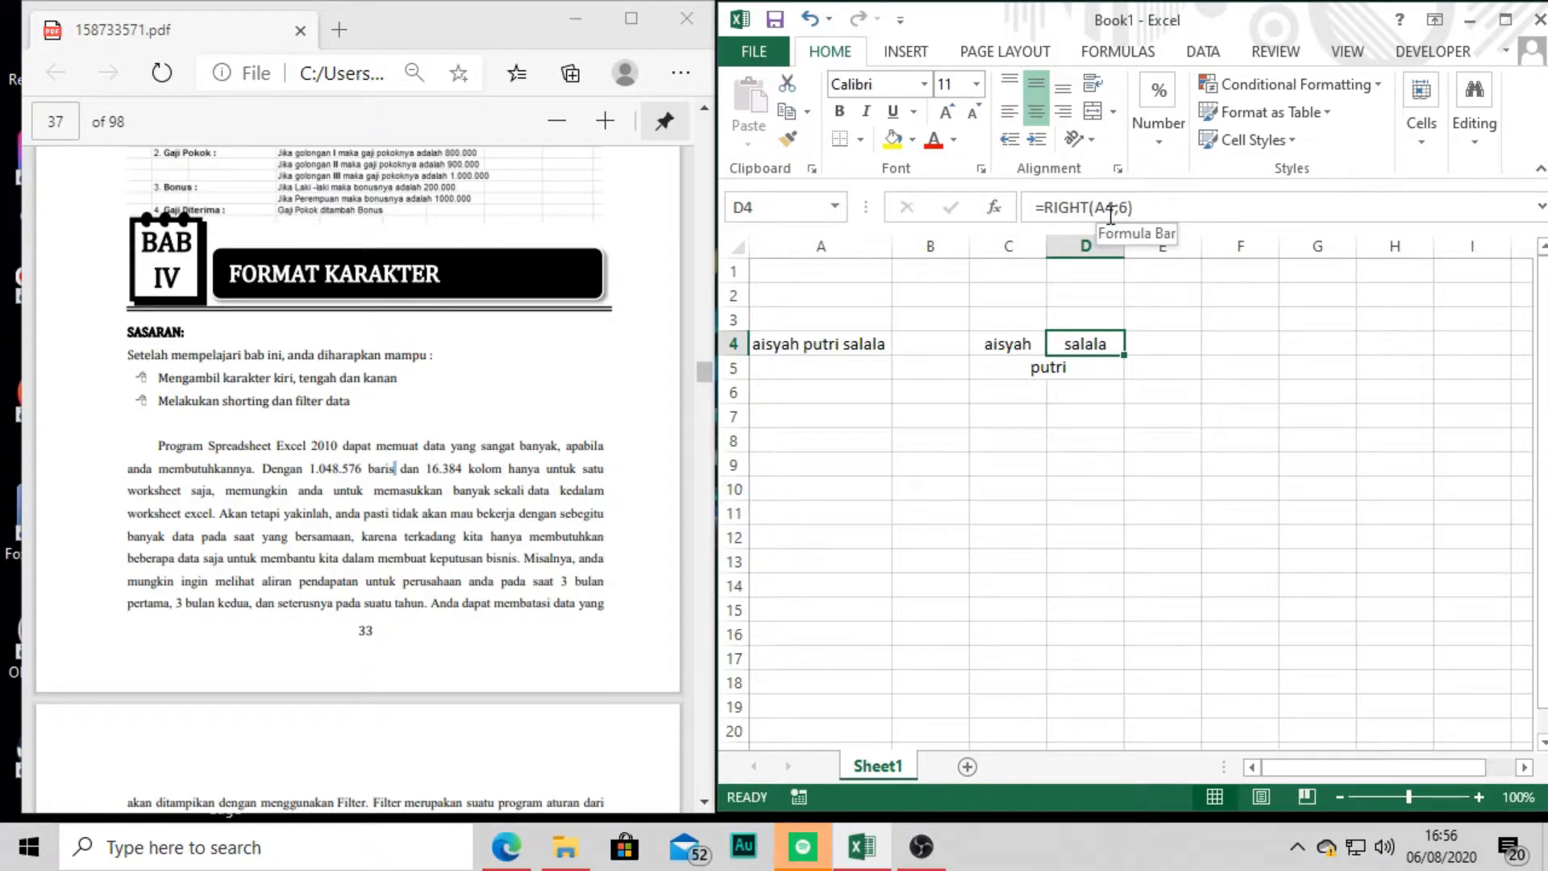
pyautogui.click(820, 344)
pyautogui.click(826, 372)
pyautogui.click(823, 345)
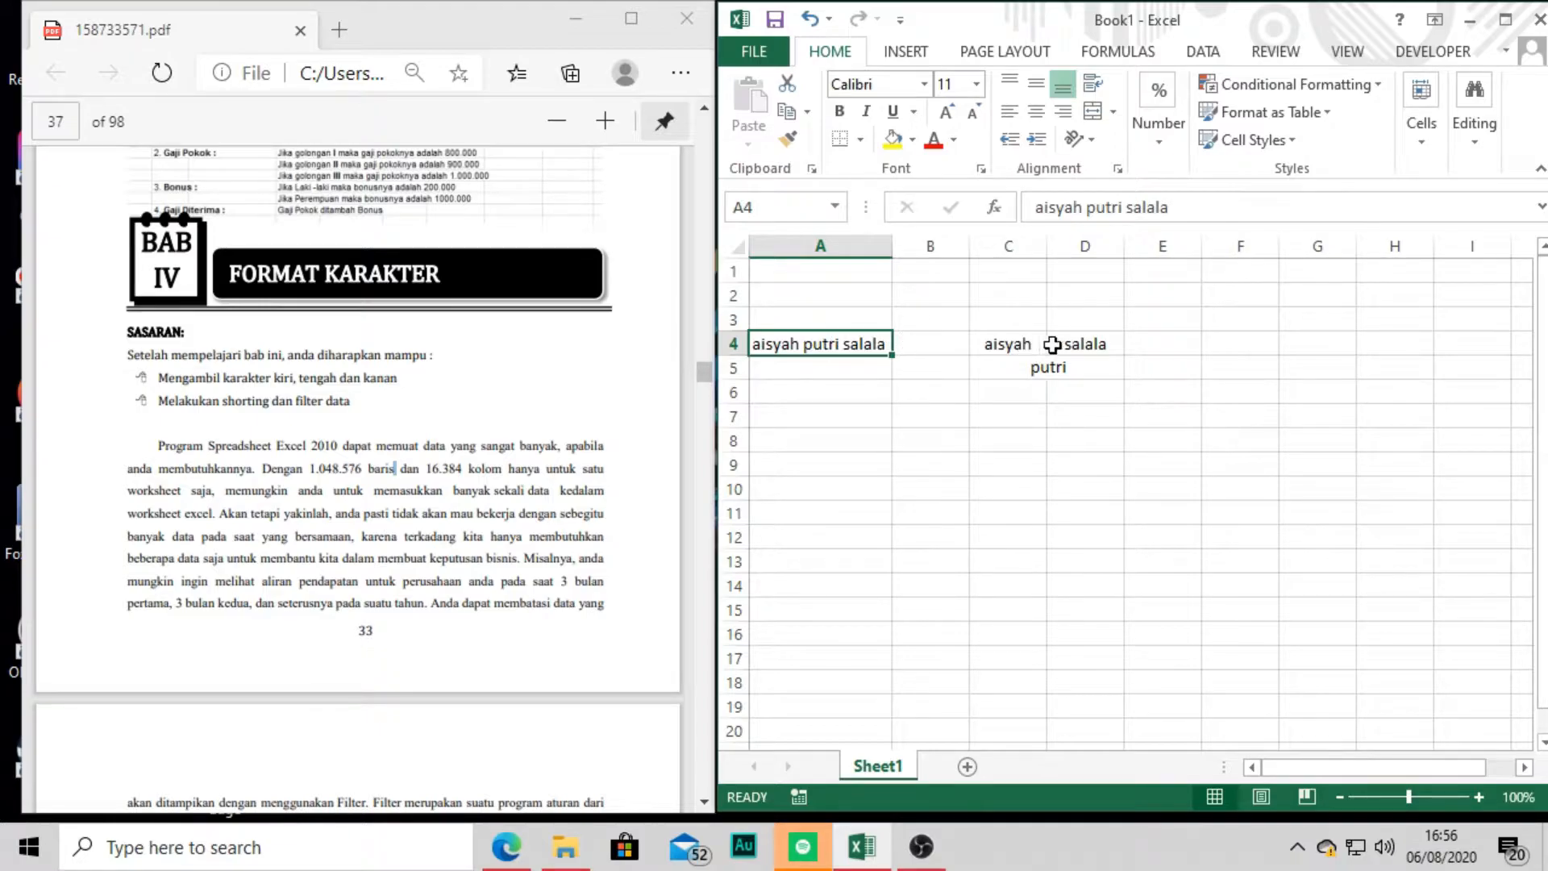
pyautogui.click(1085, 335)
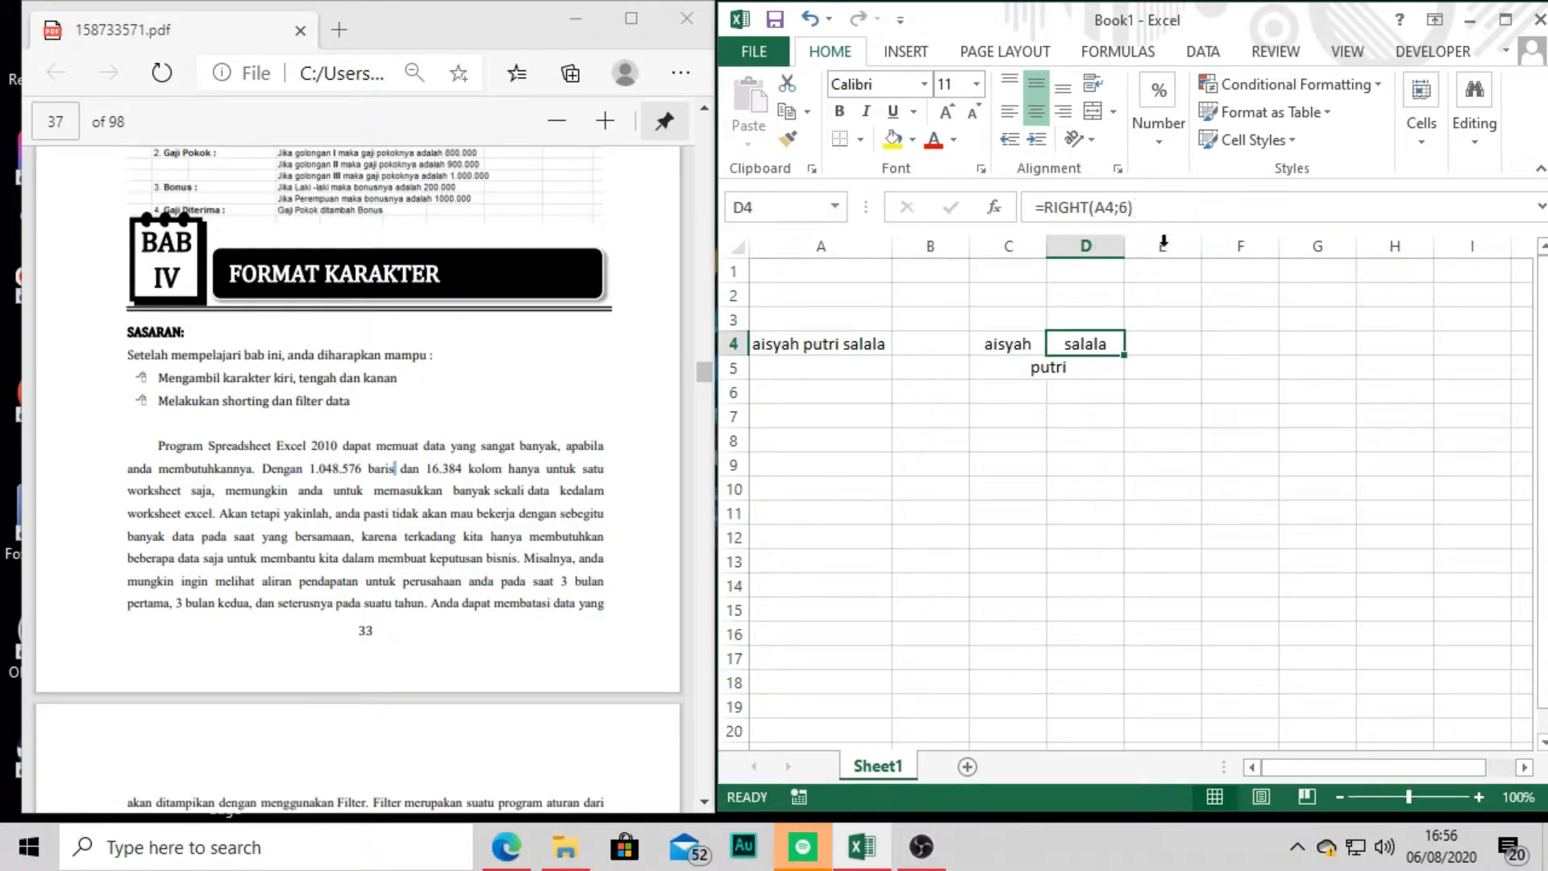
pyautogui.click(1030, 369)
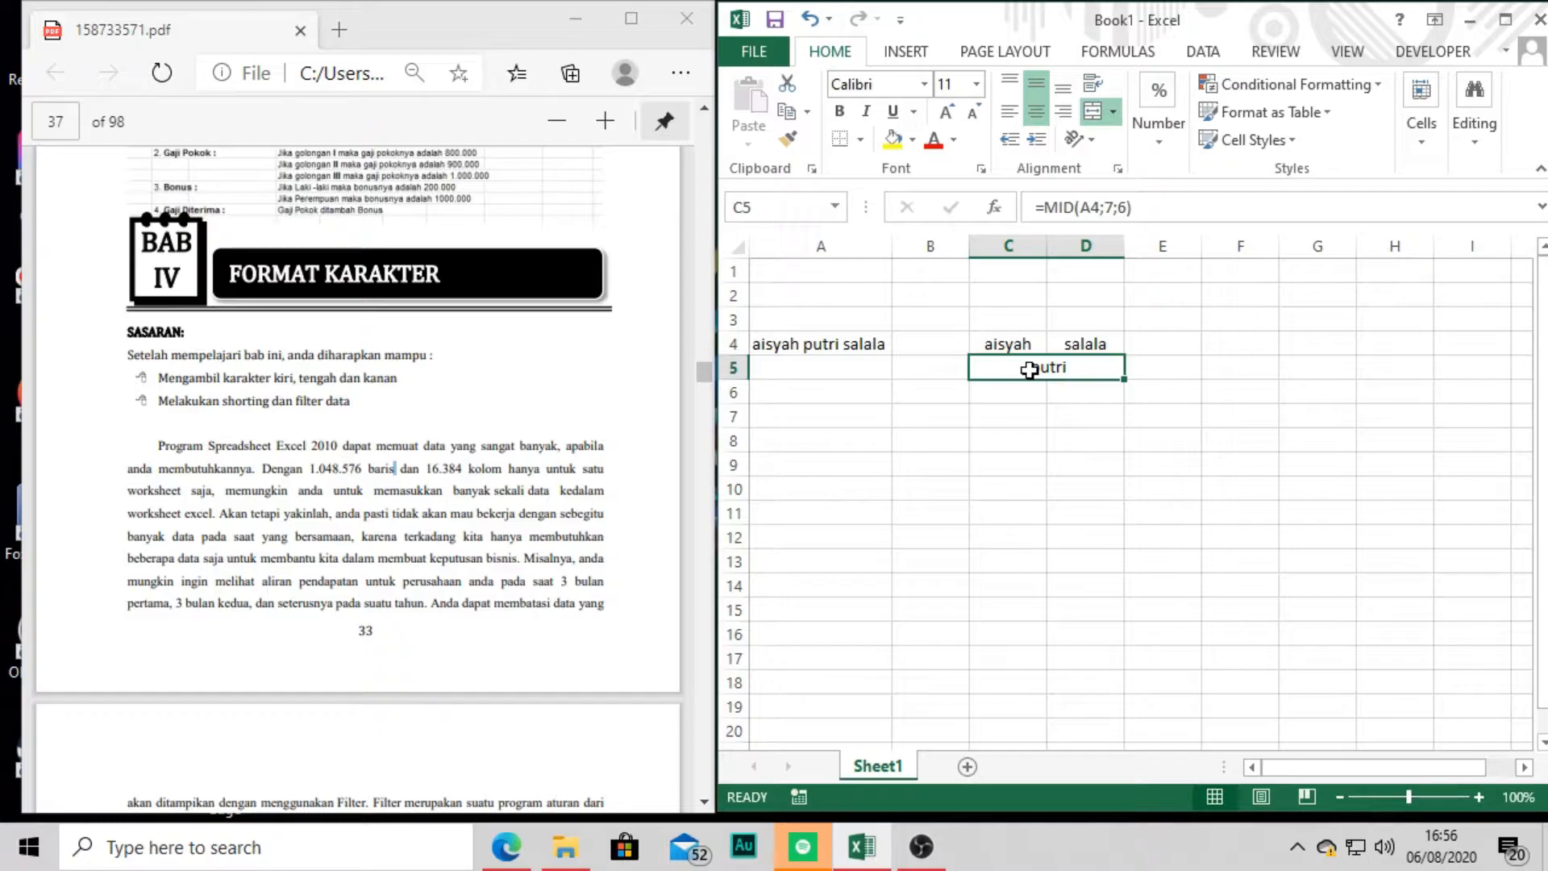
pyautogui.click(1120, 207)
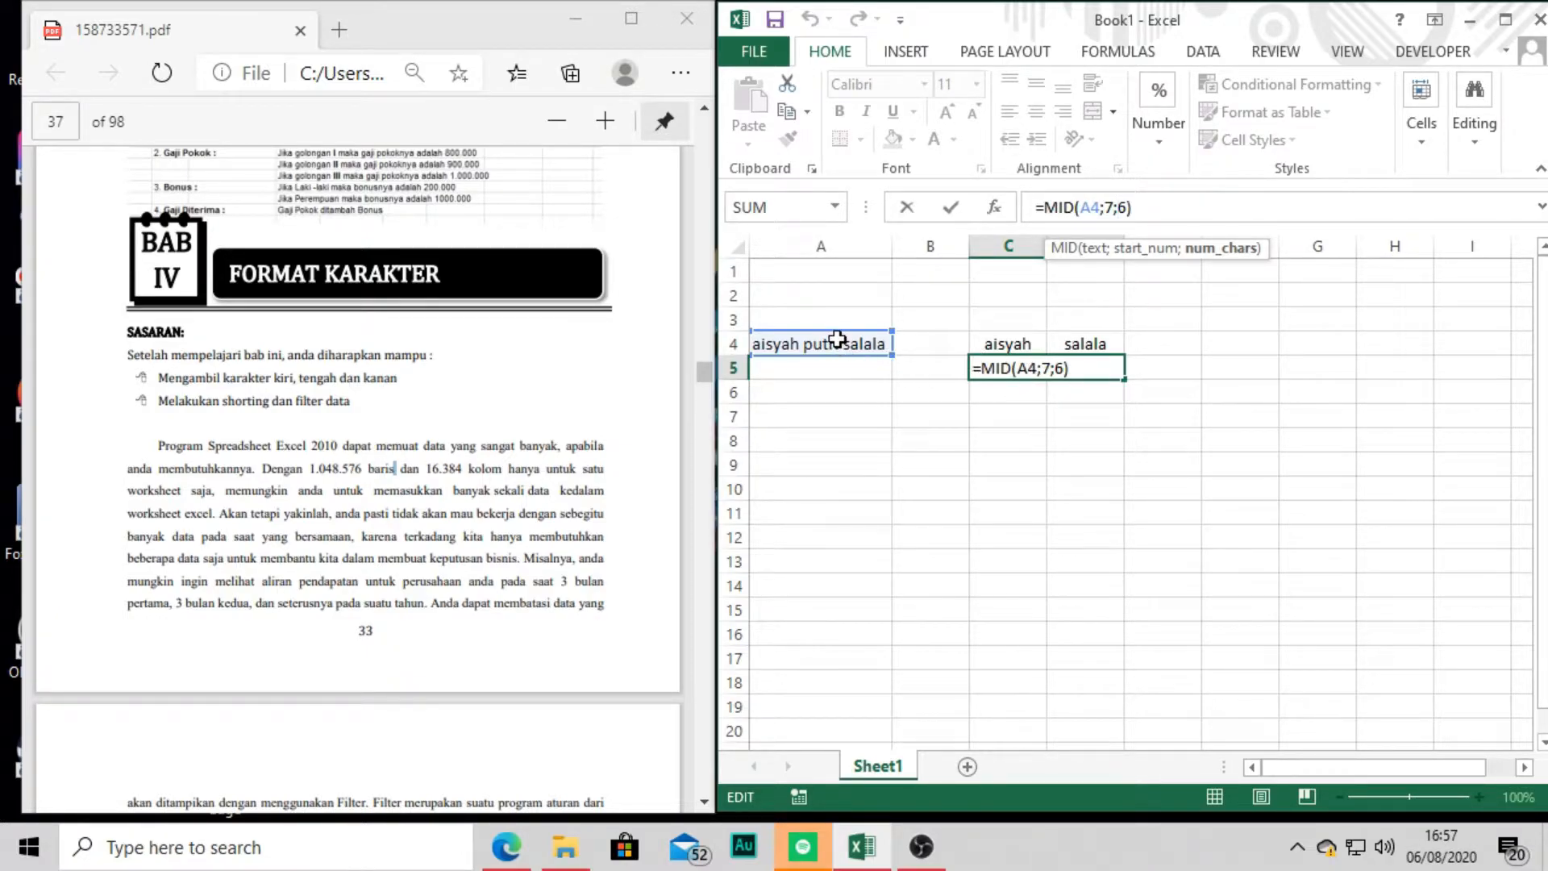
pyautogui.click(1049, 369)
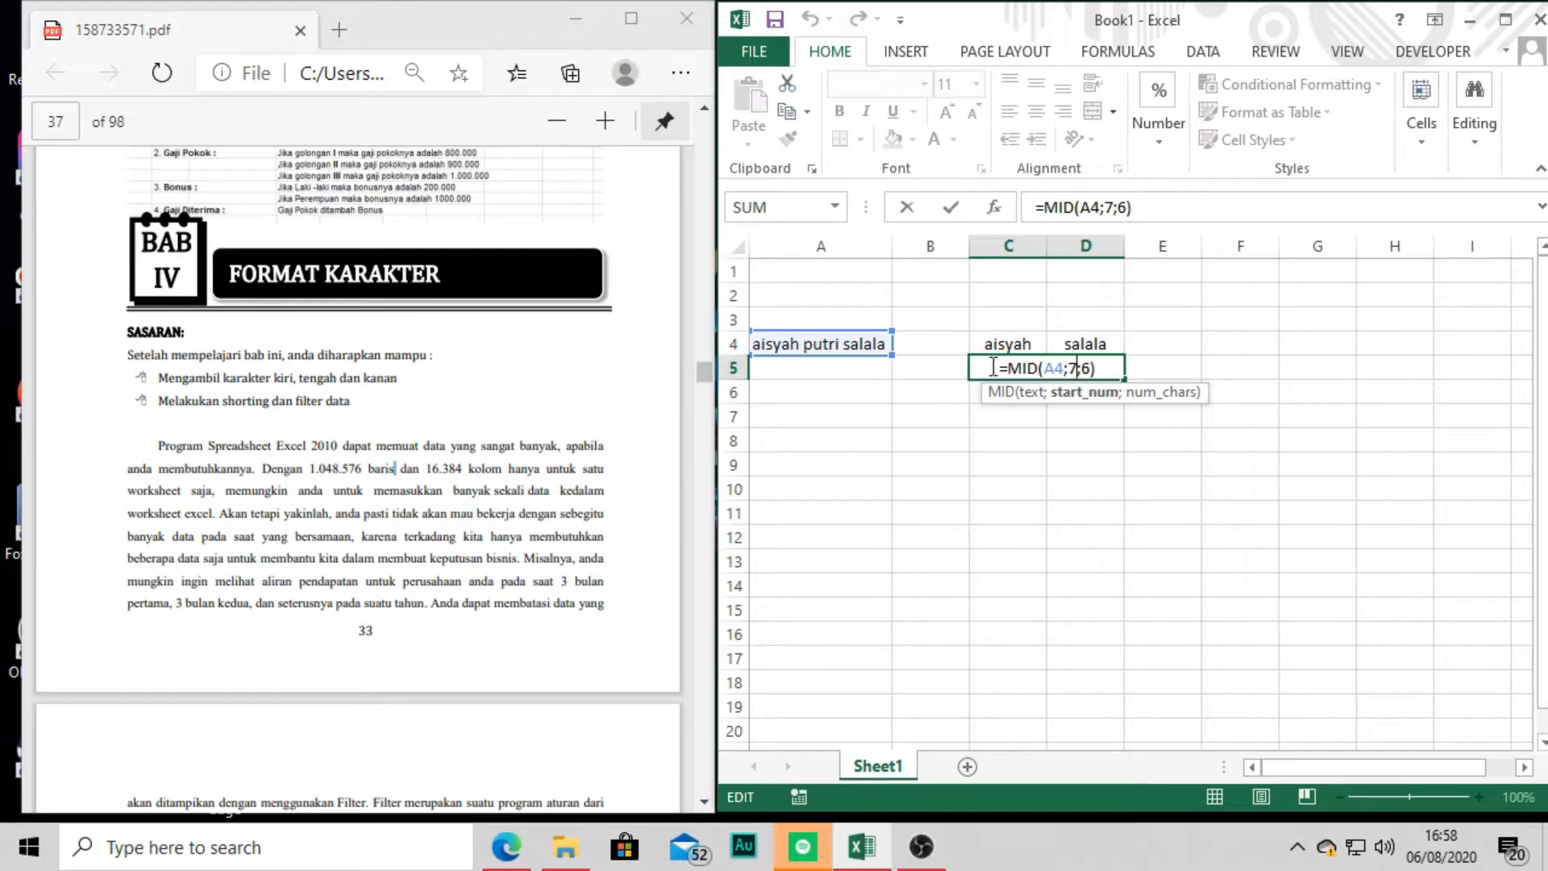
pyautogui.click(1092, 370)
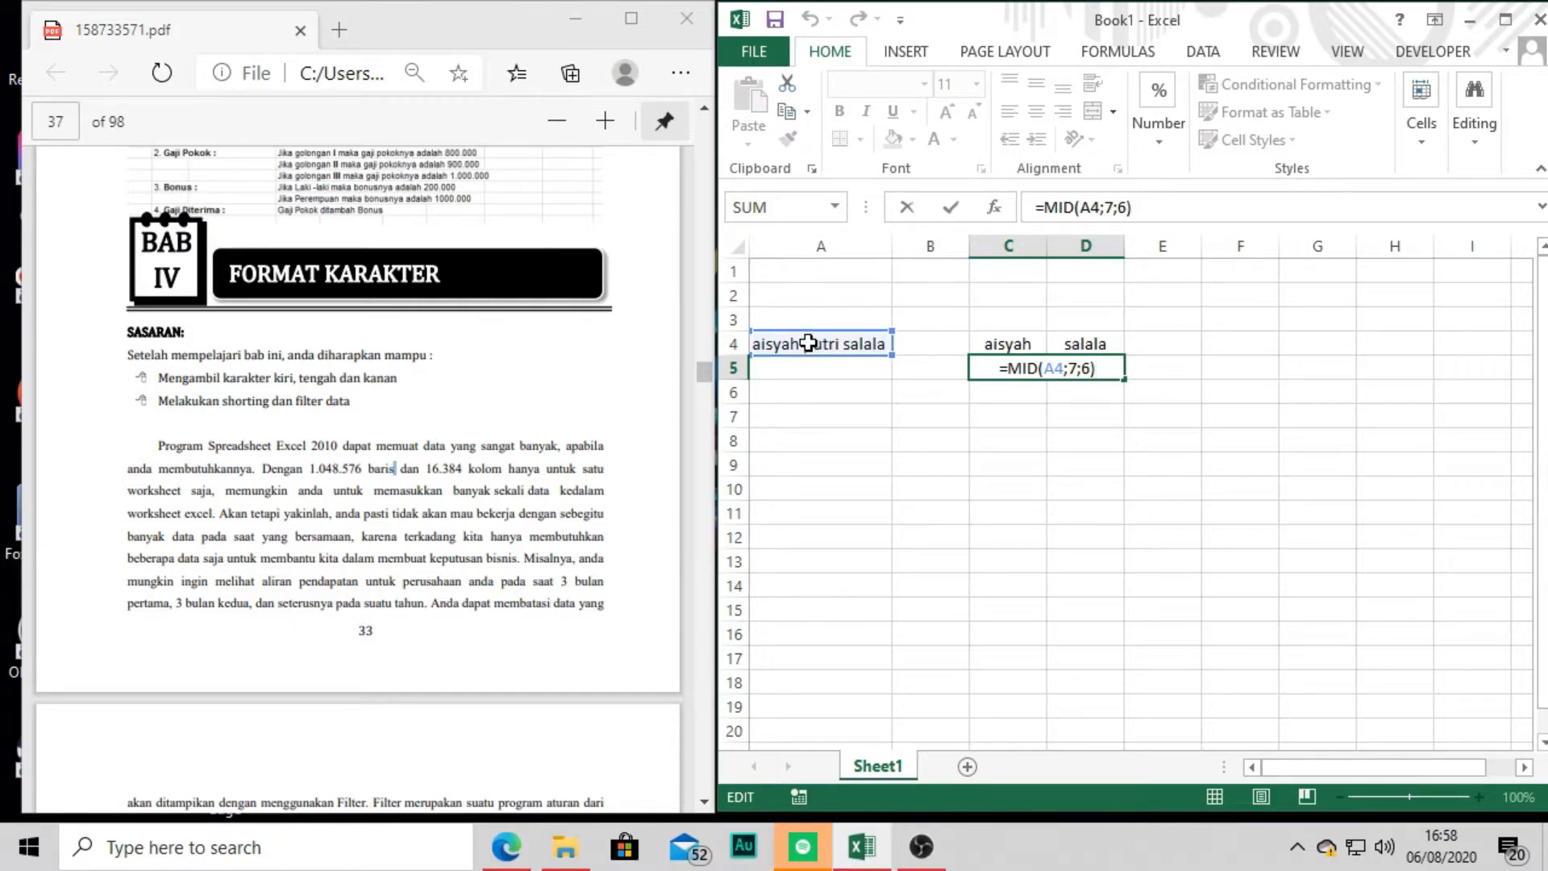
pyautogui.press('Return')
pyautogui.write('\\')
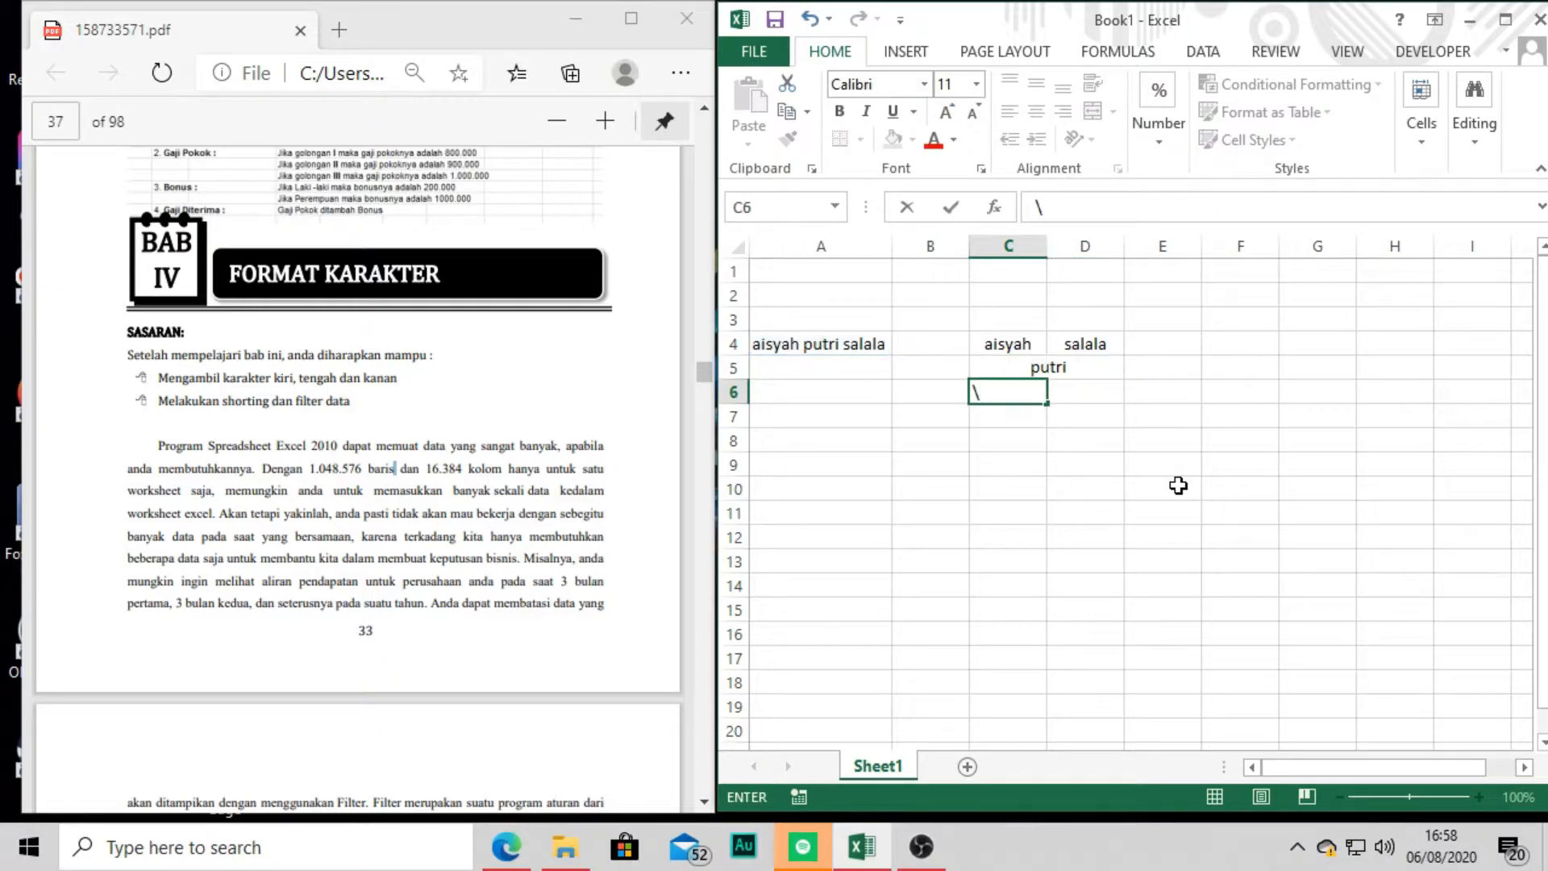
# Enter a second three-word full name in A7 and widen column A to fit
pyautogui.click(1065, 505)
pyautogui.click(816, 416)
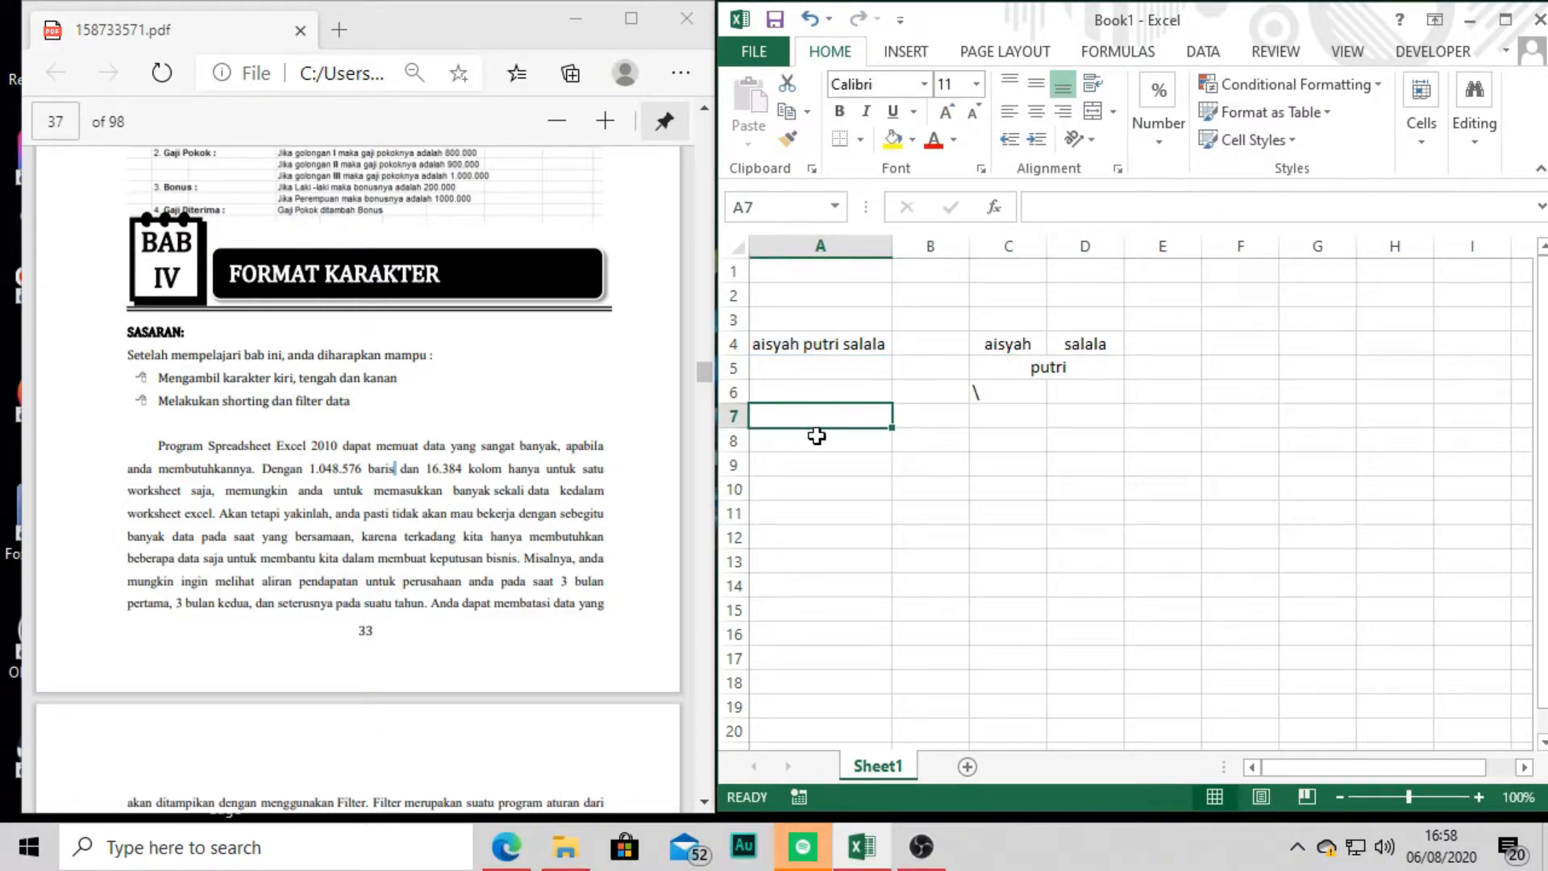
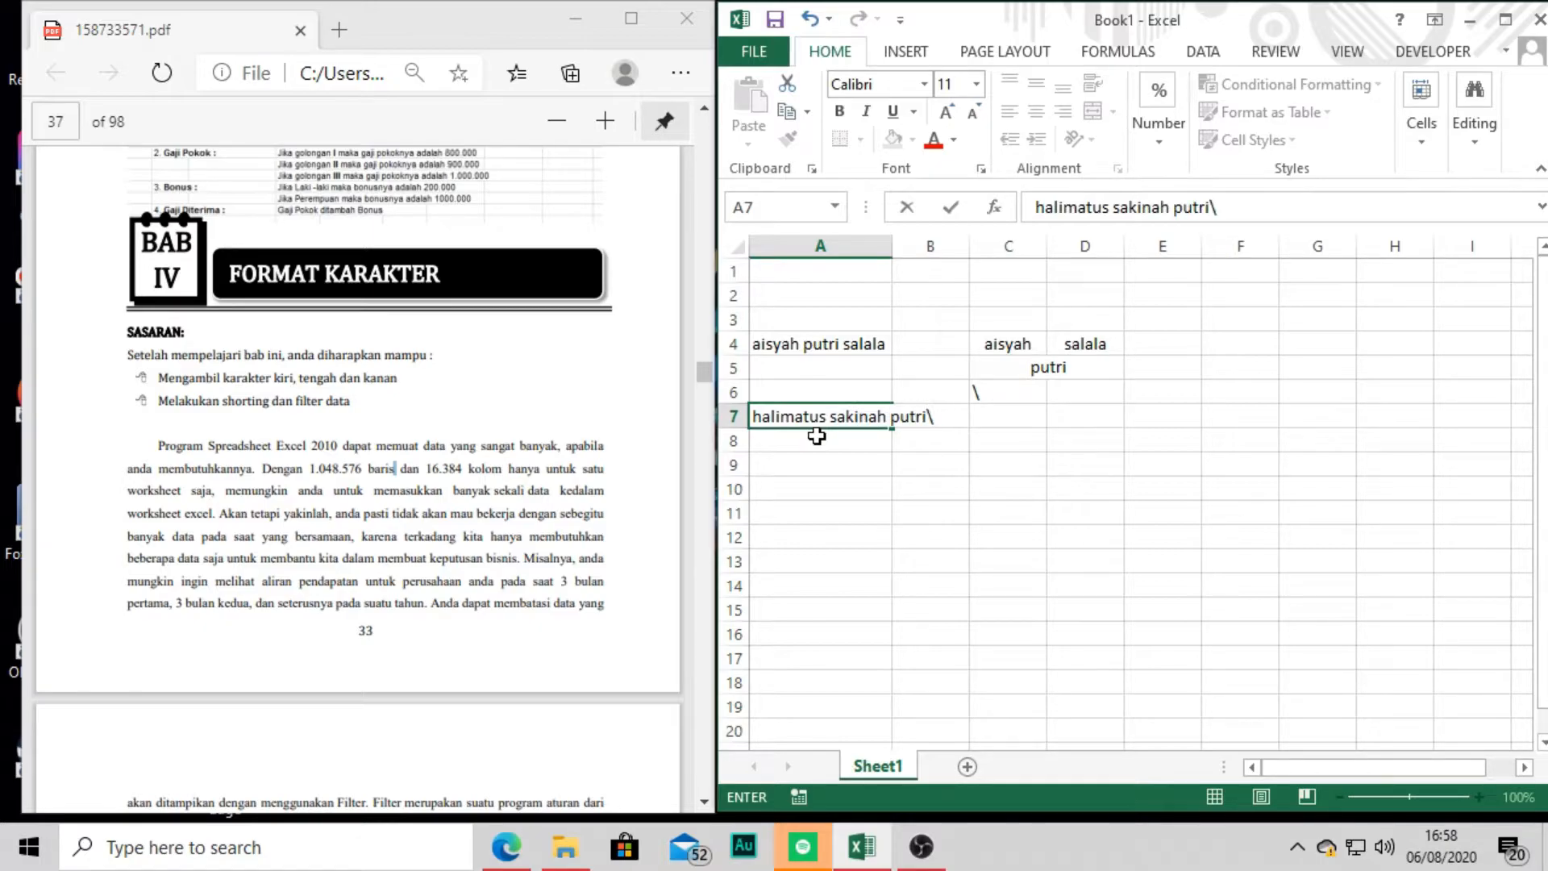
pyautogui.press('Return')
pyautogui.click(850, 417)
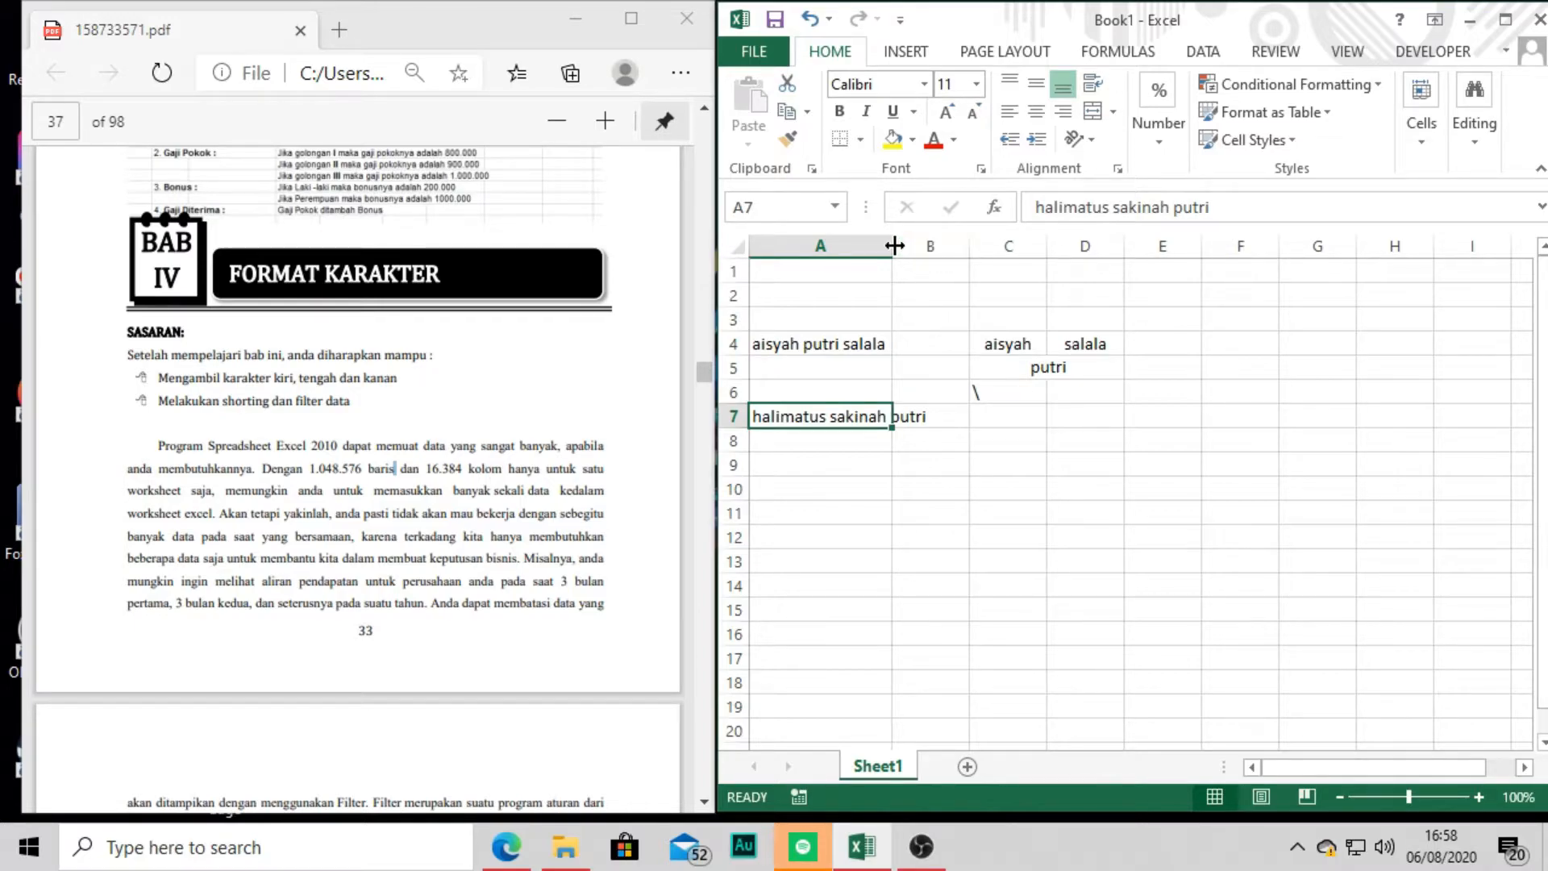
pyautogui.moveTo(895, 246); pyautogui.dragTo(936, 246)
pyautogui.click(956, 555)
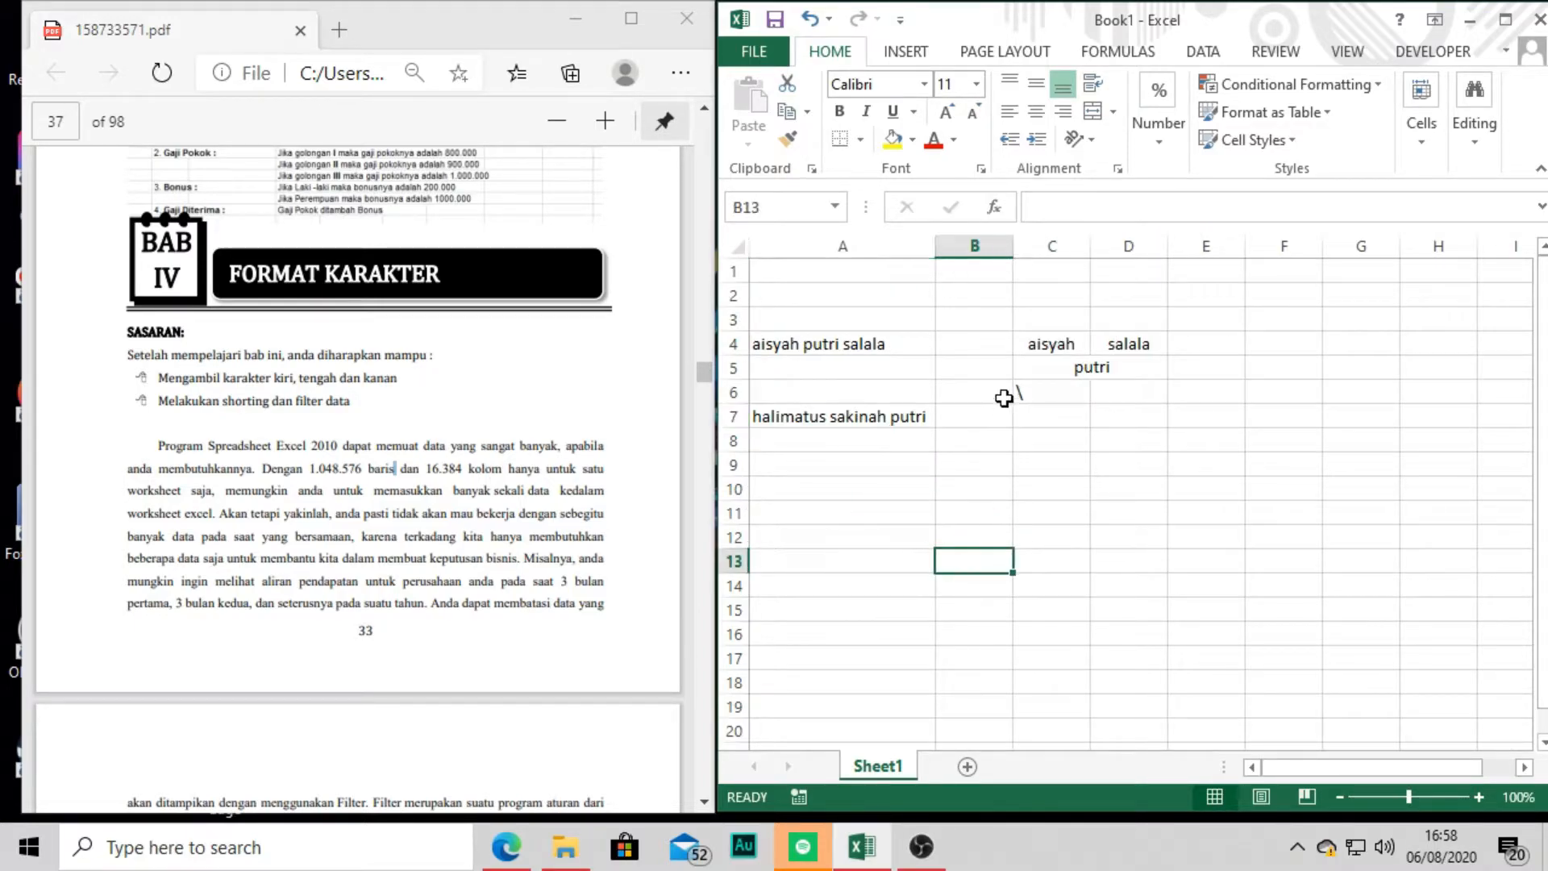
# Clear the stray backslash from cell C6
pyautogui.click(1019, 395)
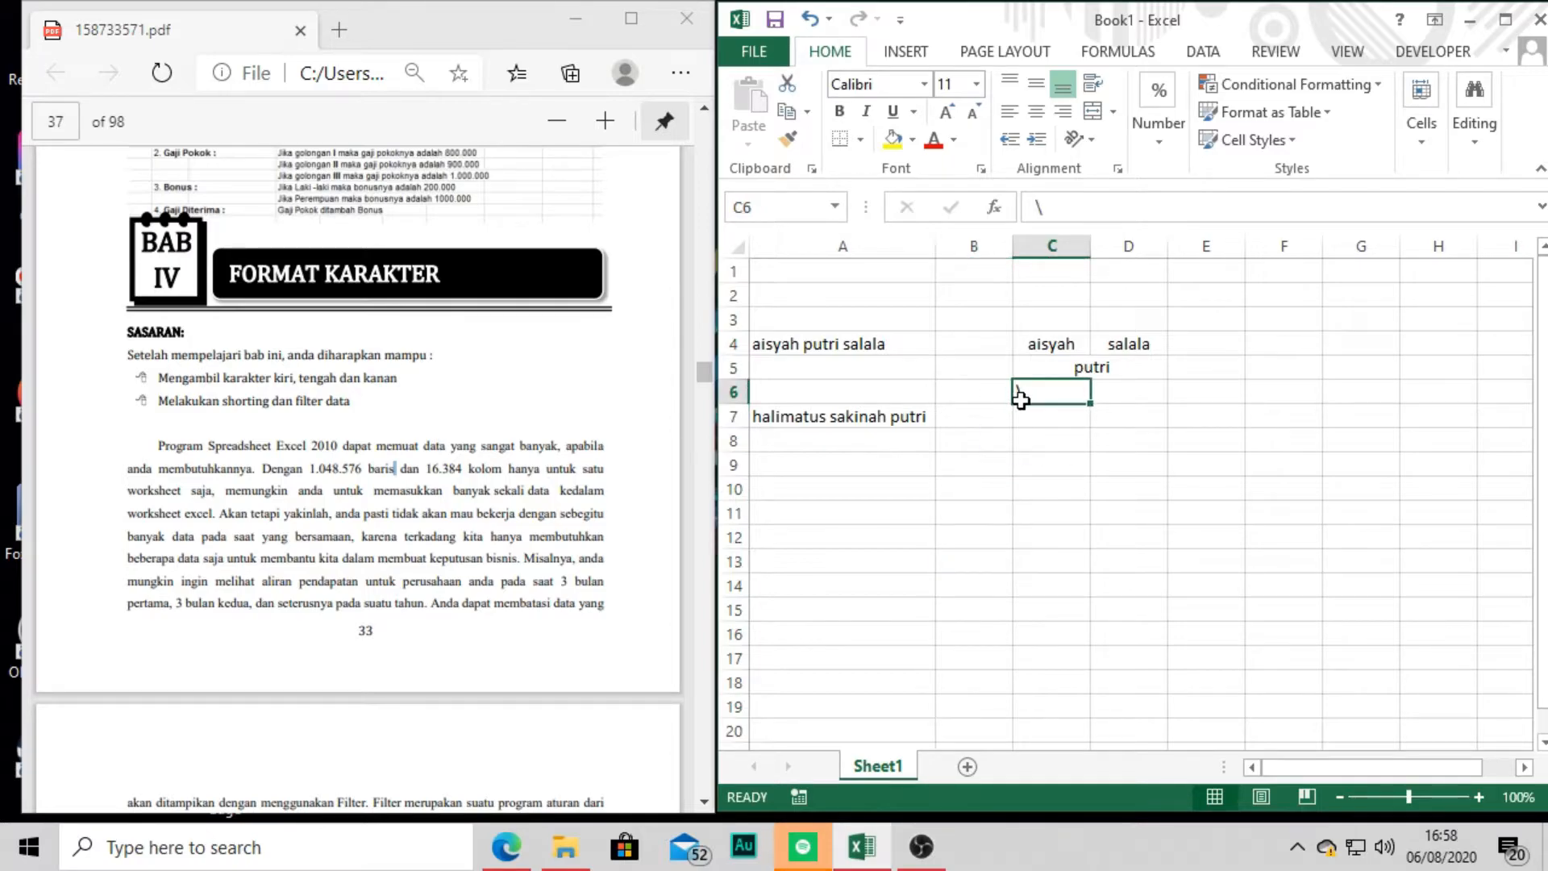
pyautogui.press('Delete')
pyautogui.press('Return')
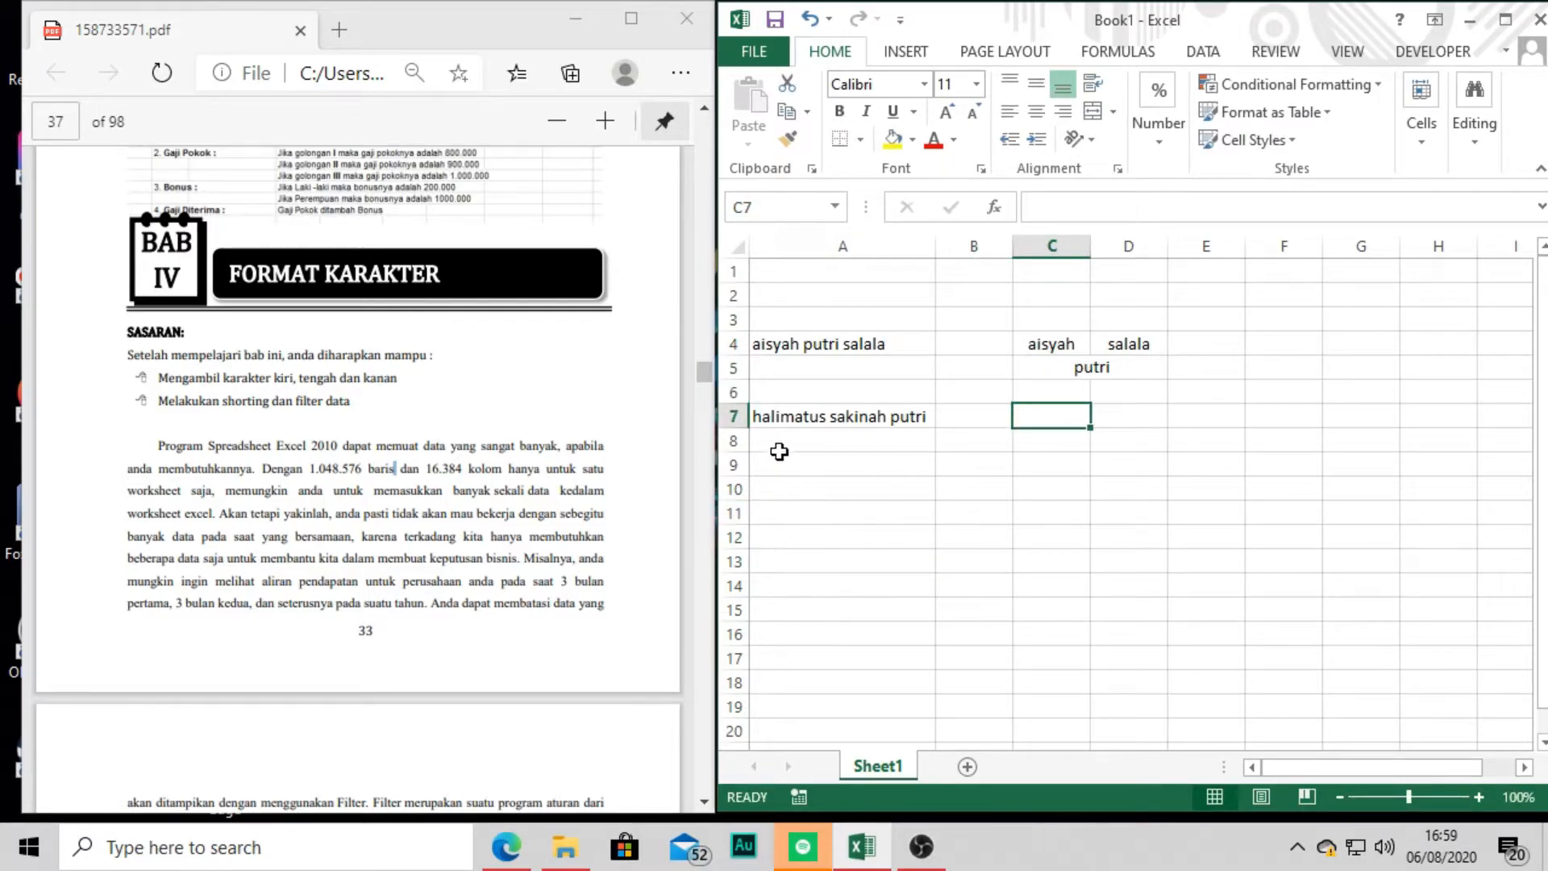
pyautogui.click(780, 421)
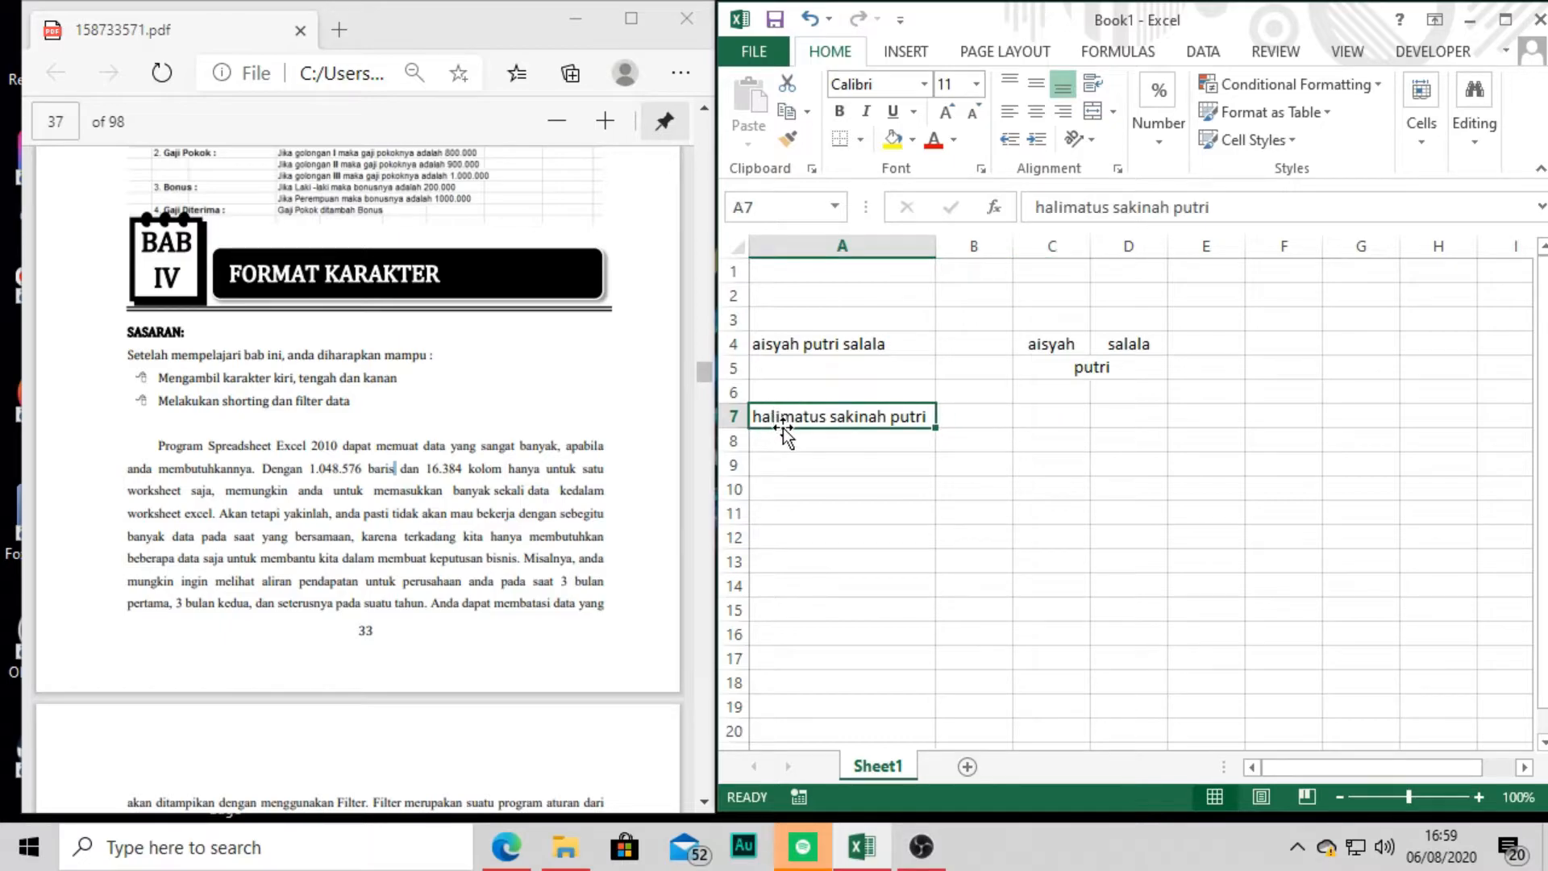
pyautogui.click(1039, 420)
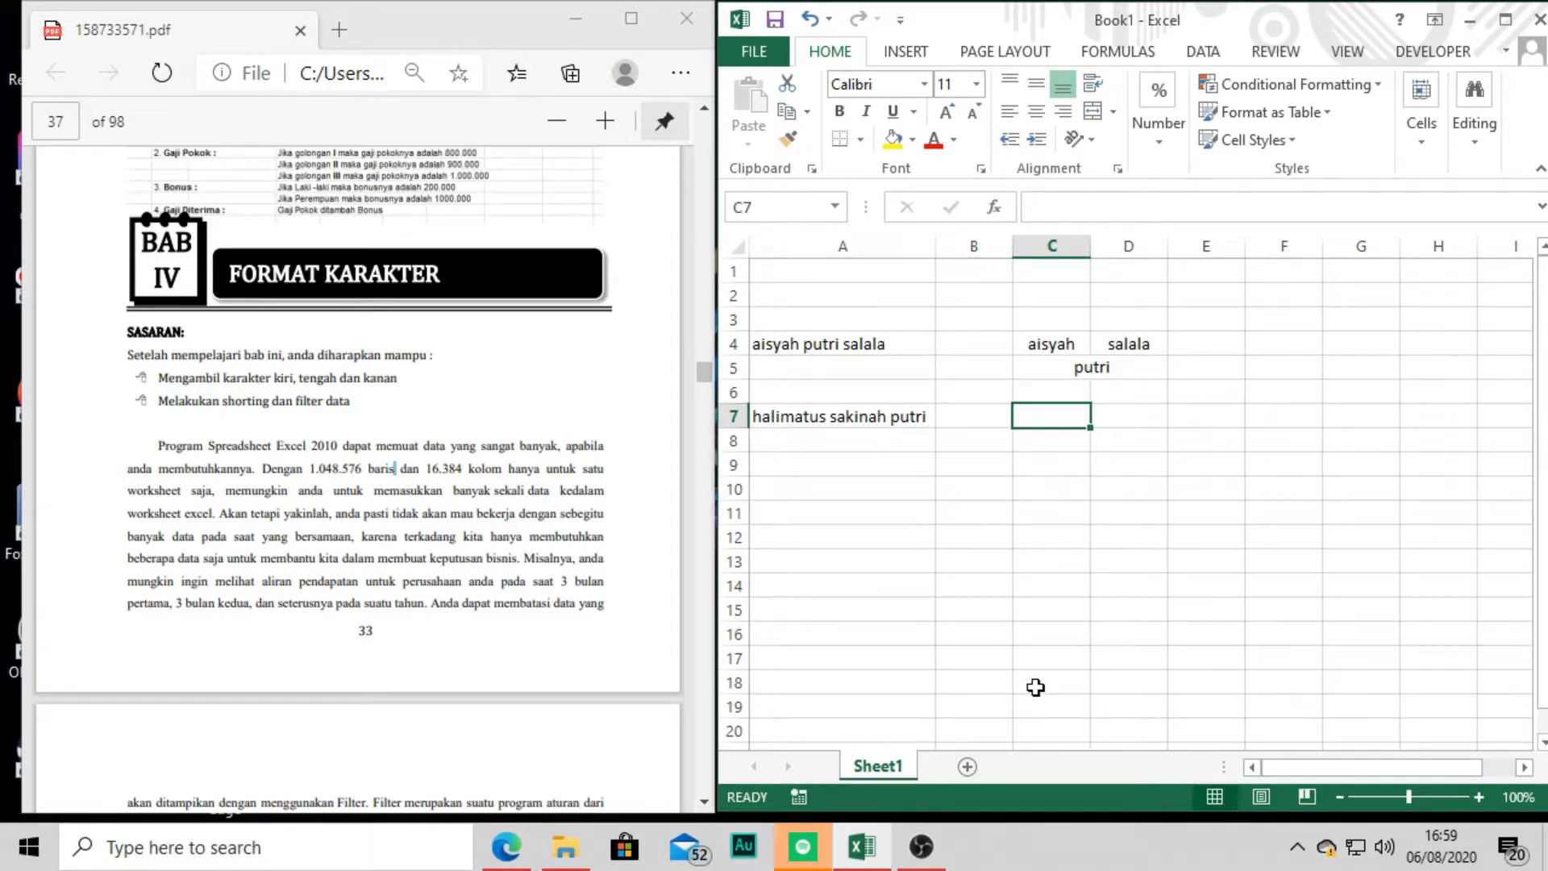
# Enter =LEFT(A7;9) in C7 and autofit column C to the nine-letter first name
pyautogui.write('=left(')
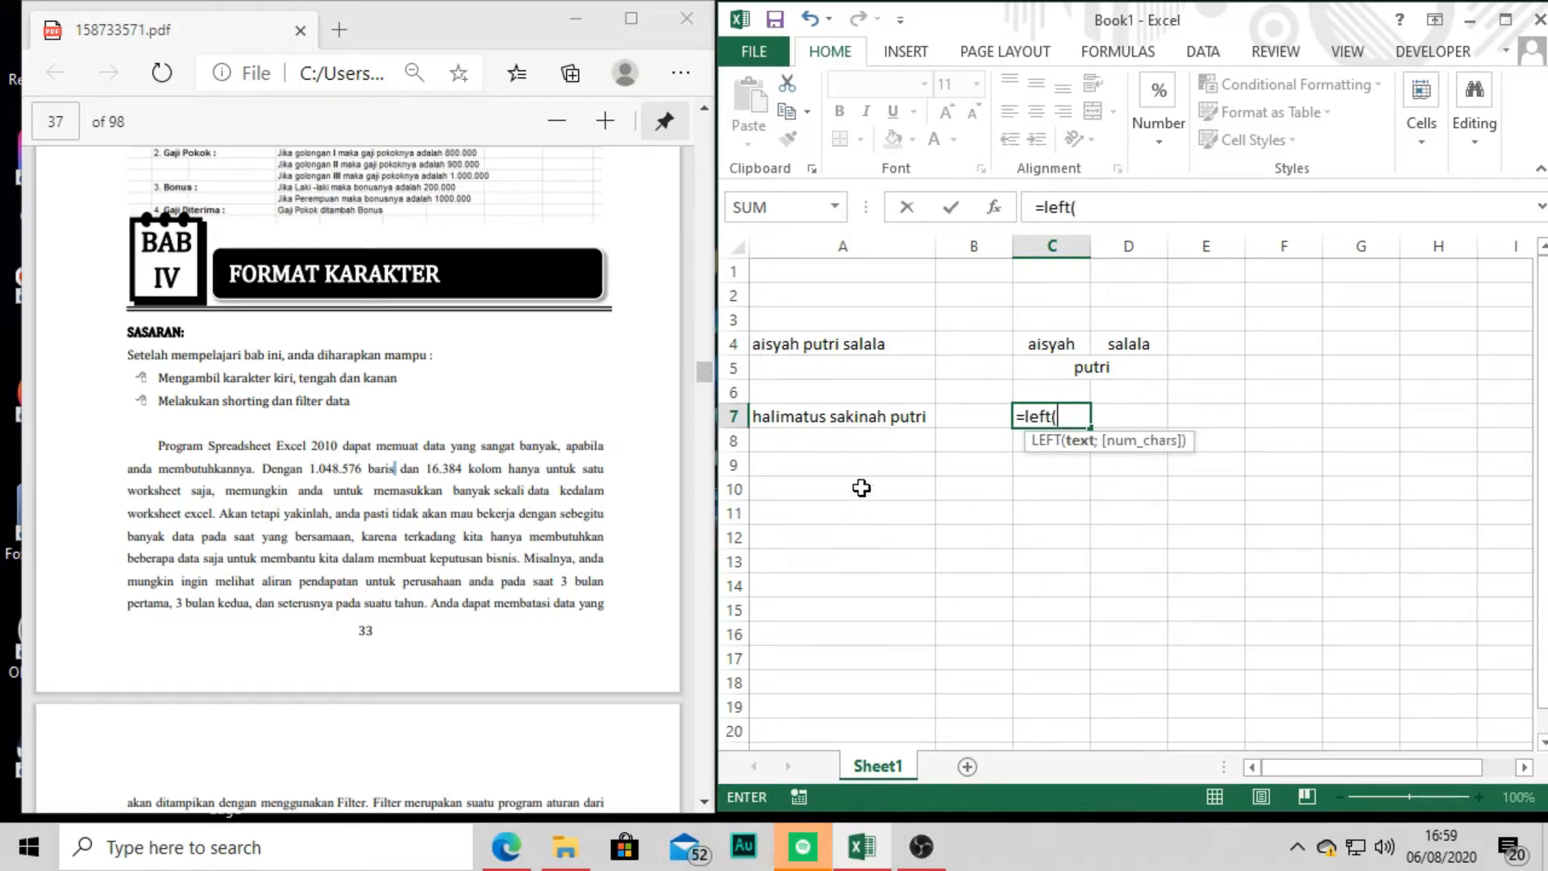
pyautogui.click(838, 416)
pyautogui.write(';9')
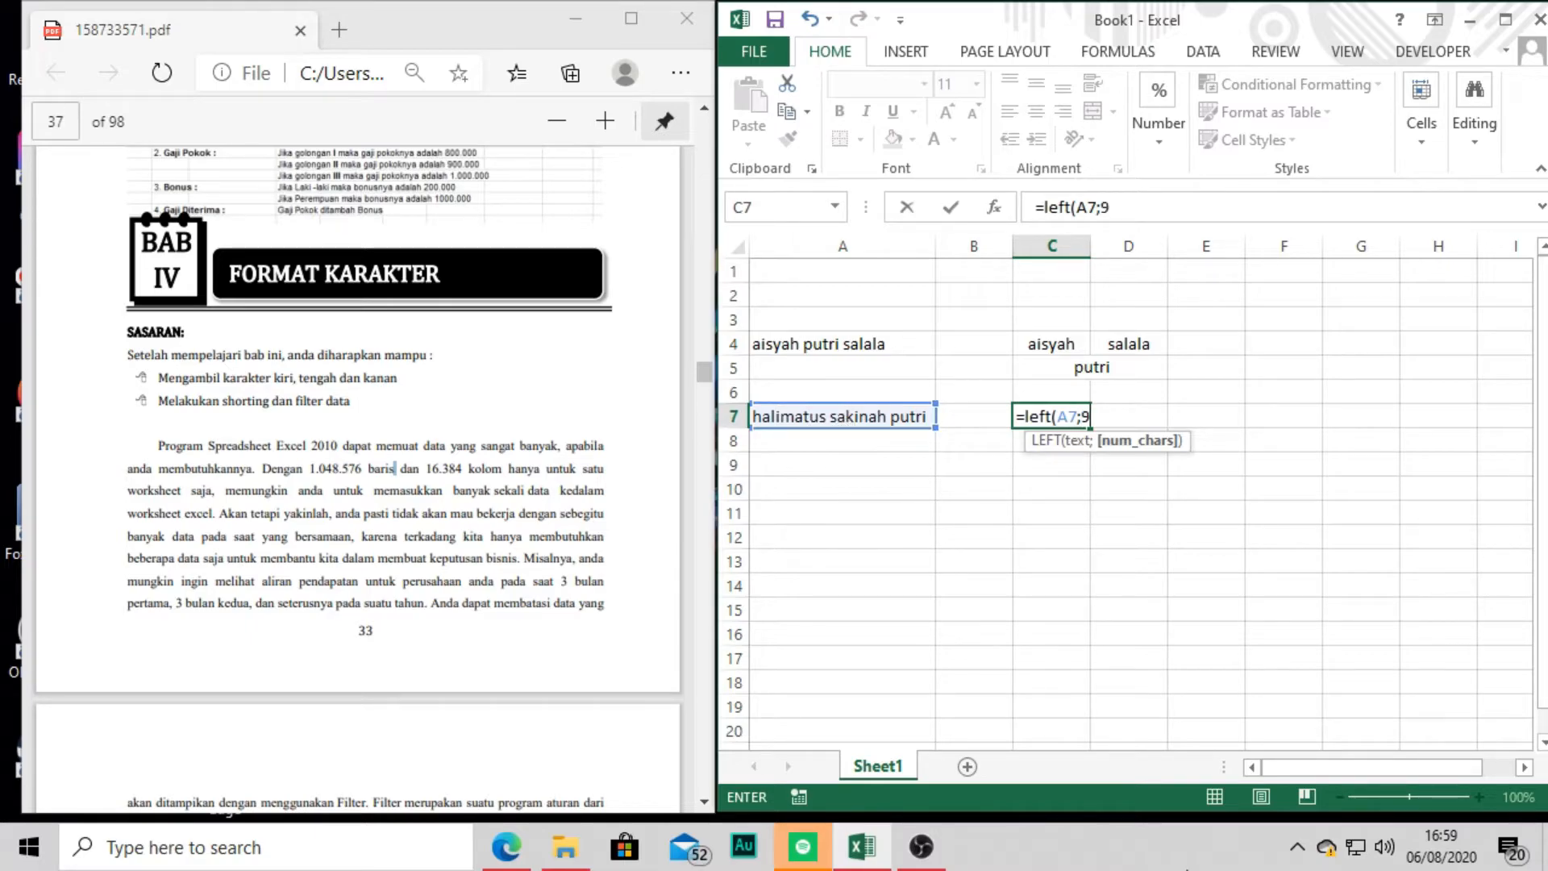
pyautogui.press('Return')
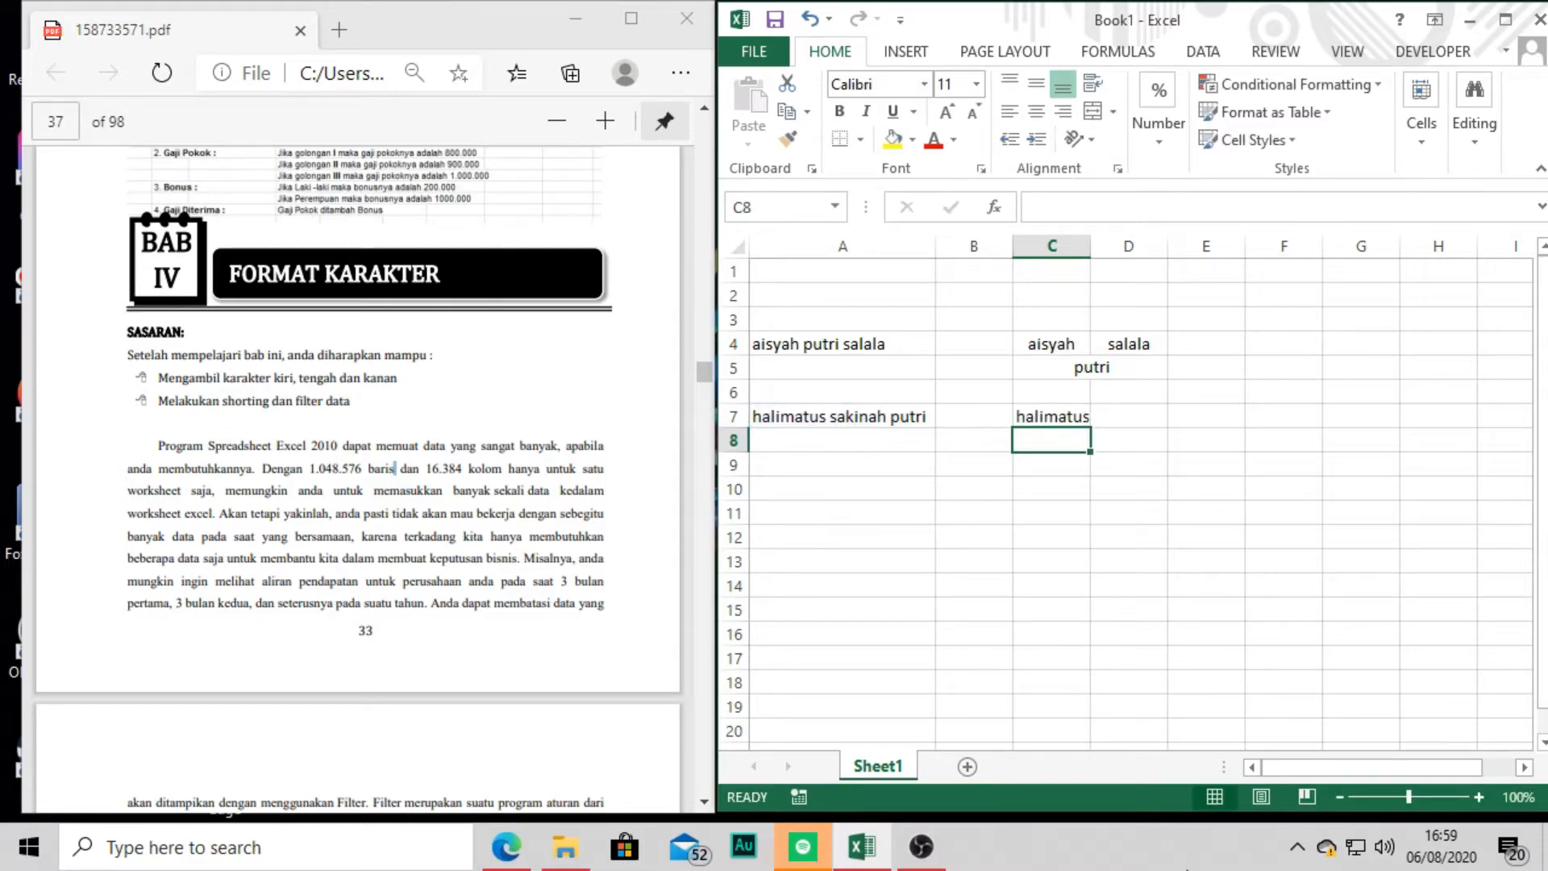
pyautogui.doubleClick(1092, 246)
pyautogui.click(1153, 436)
pyautogui.click(1140, 415)
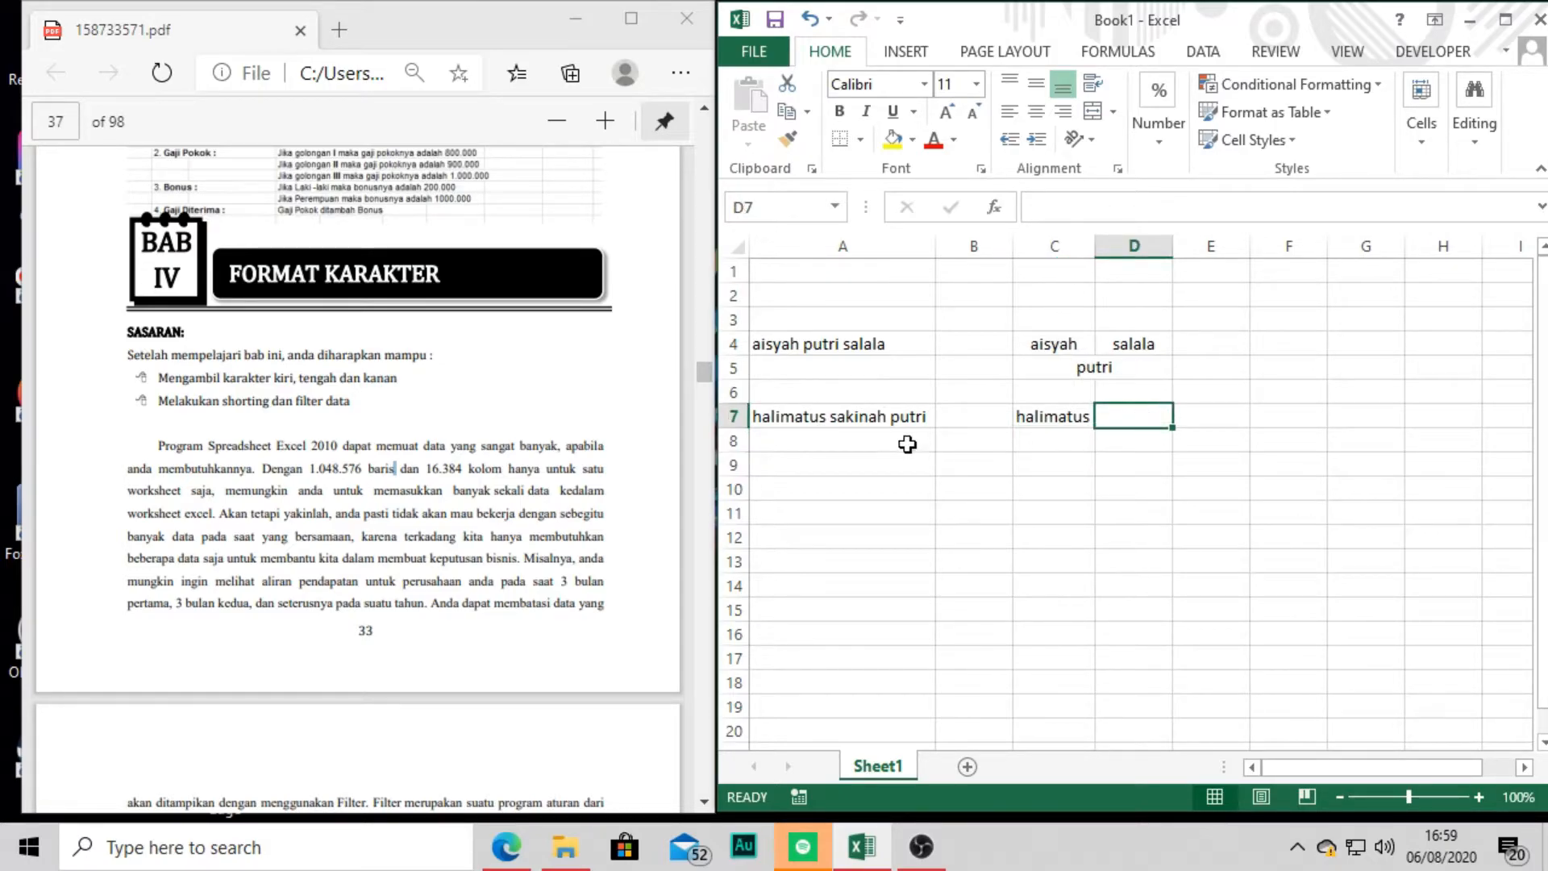
# Enter =RIGHT(A7;5) in D7 and merge and centre C8:D8
pyautogui.click(919, 416)
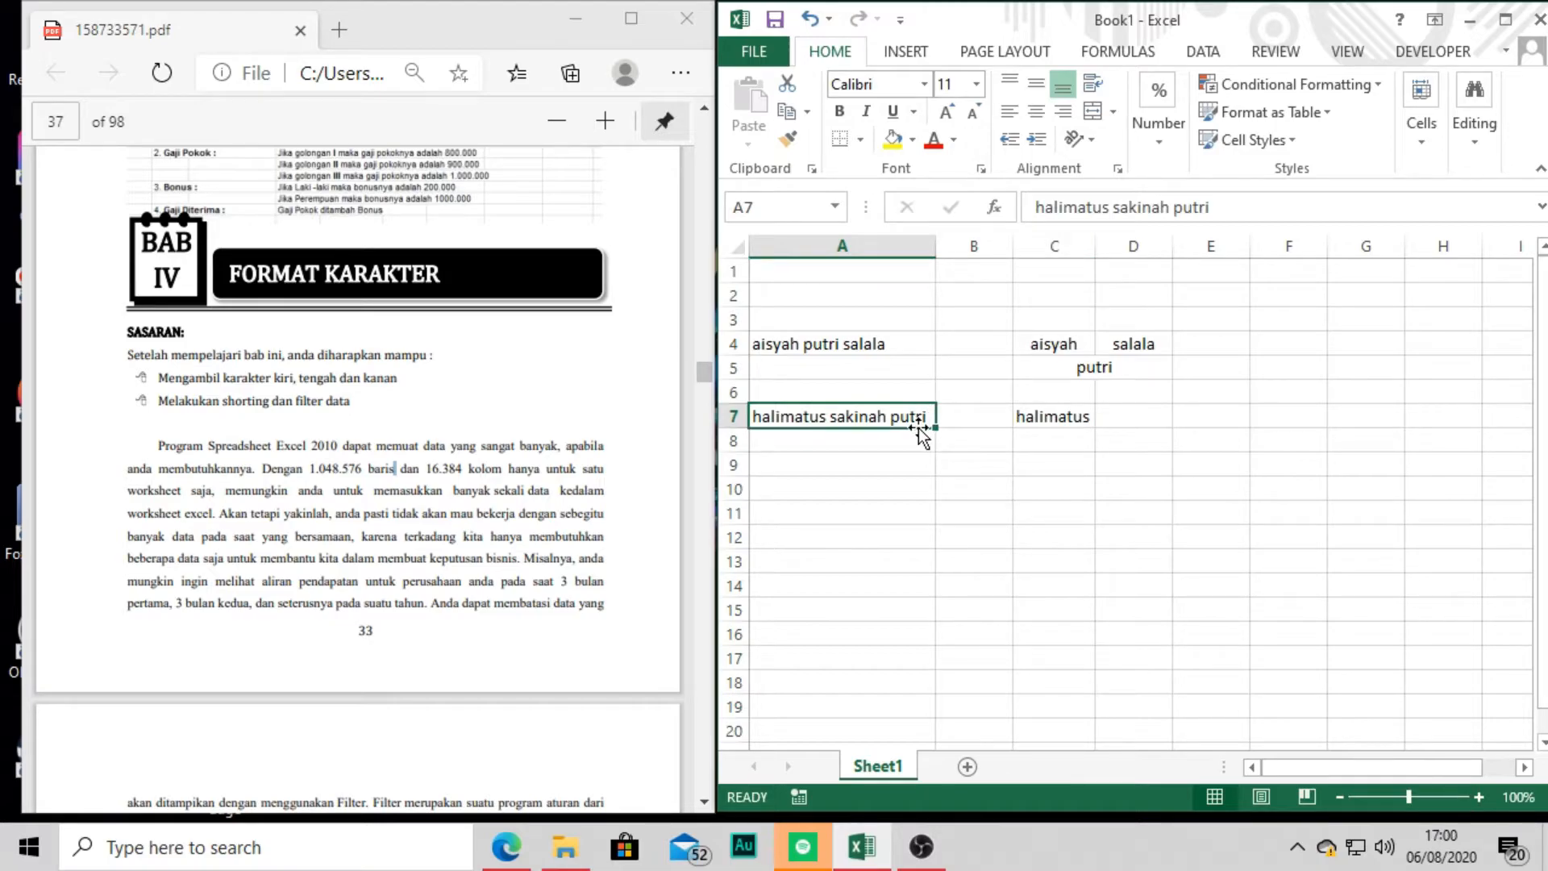
pyautogui.click(1120, 418)
pyautogui.write('=')
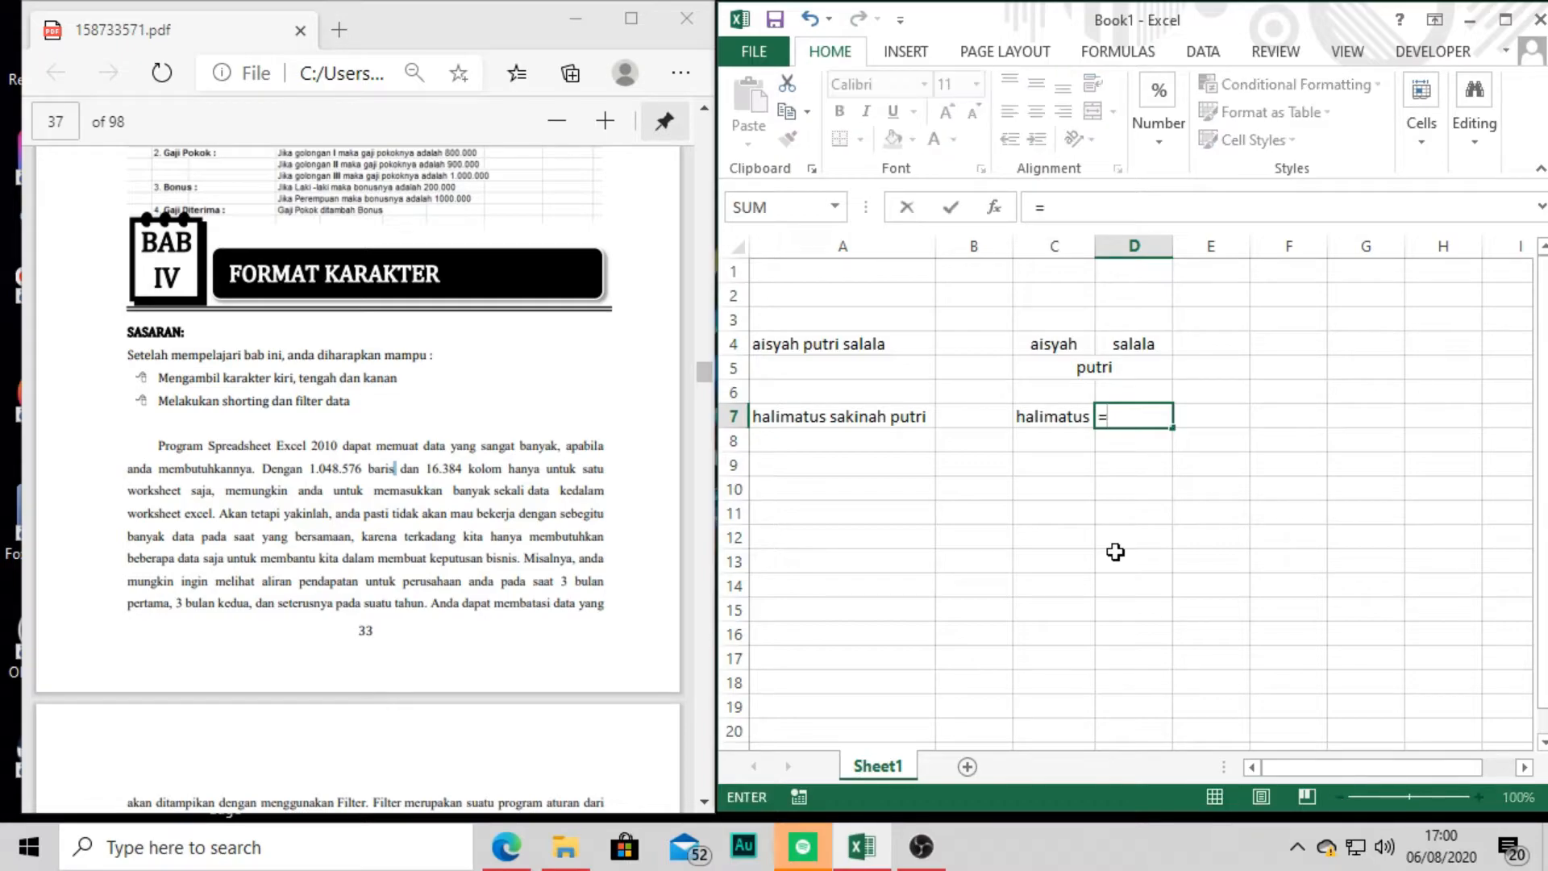
pyautogui.write('right(')
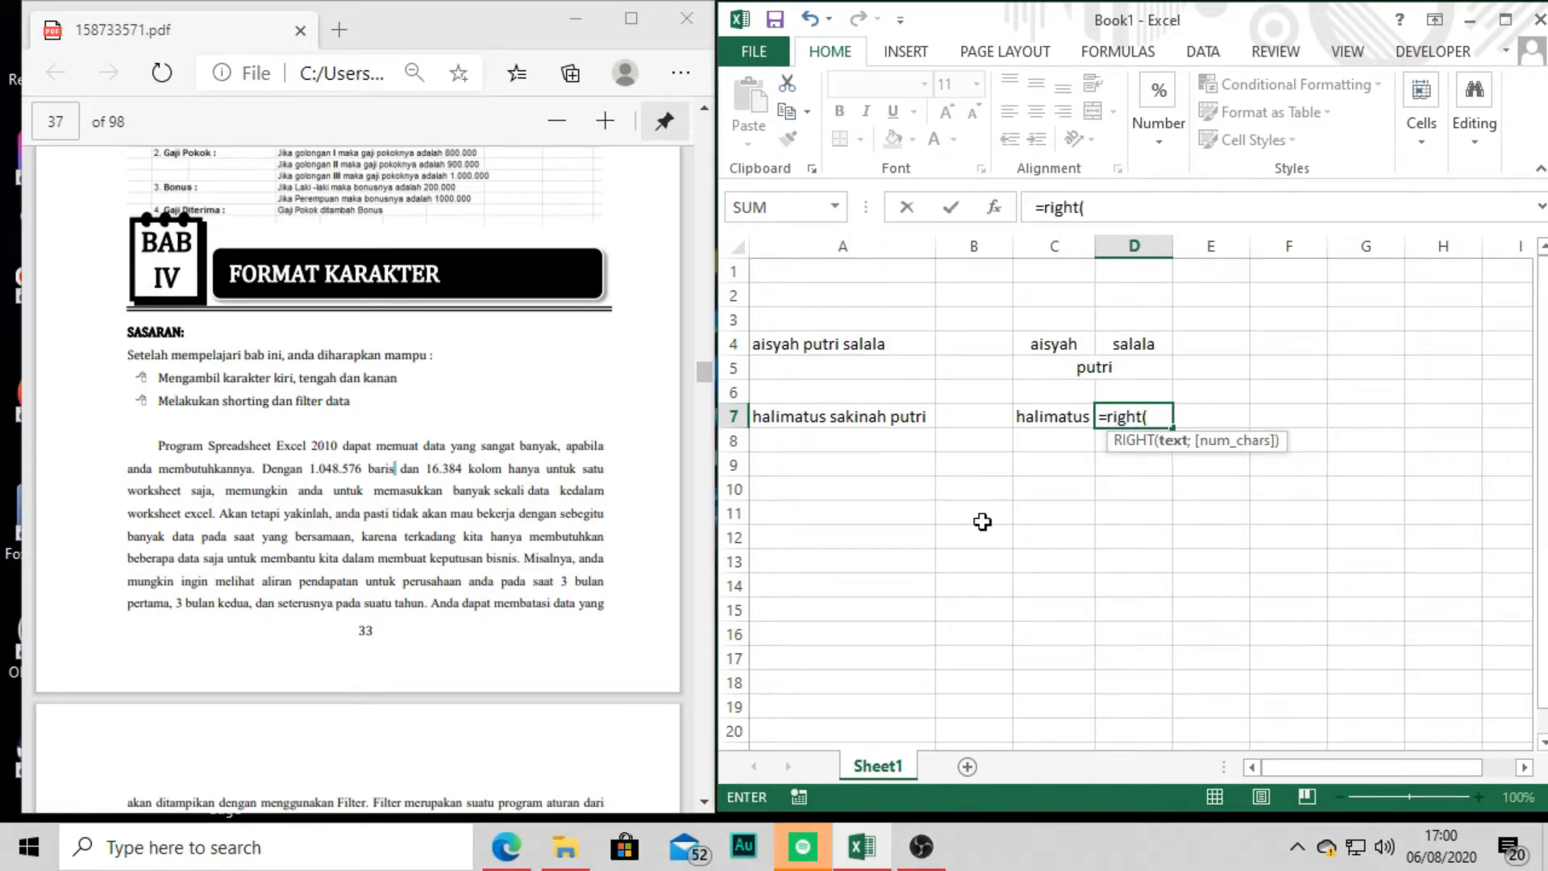
pyautogui.click(863, 423)
pyautogui.write(';5')
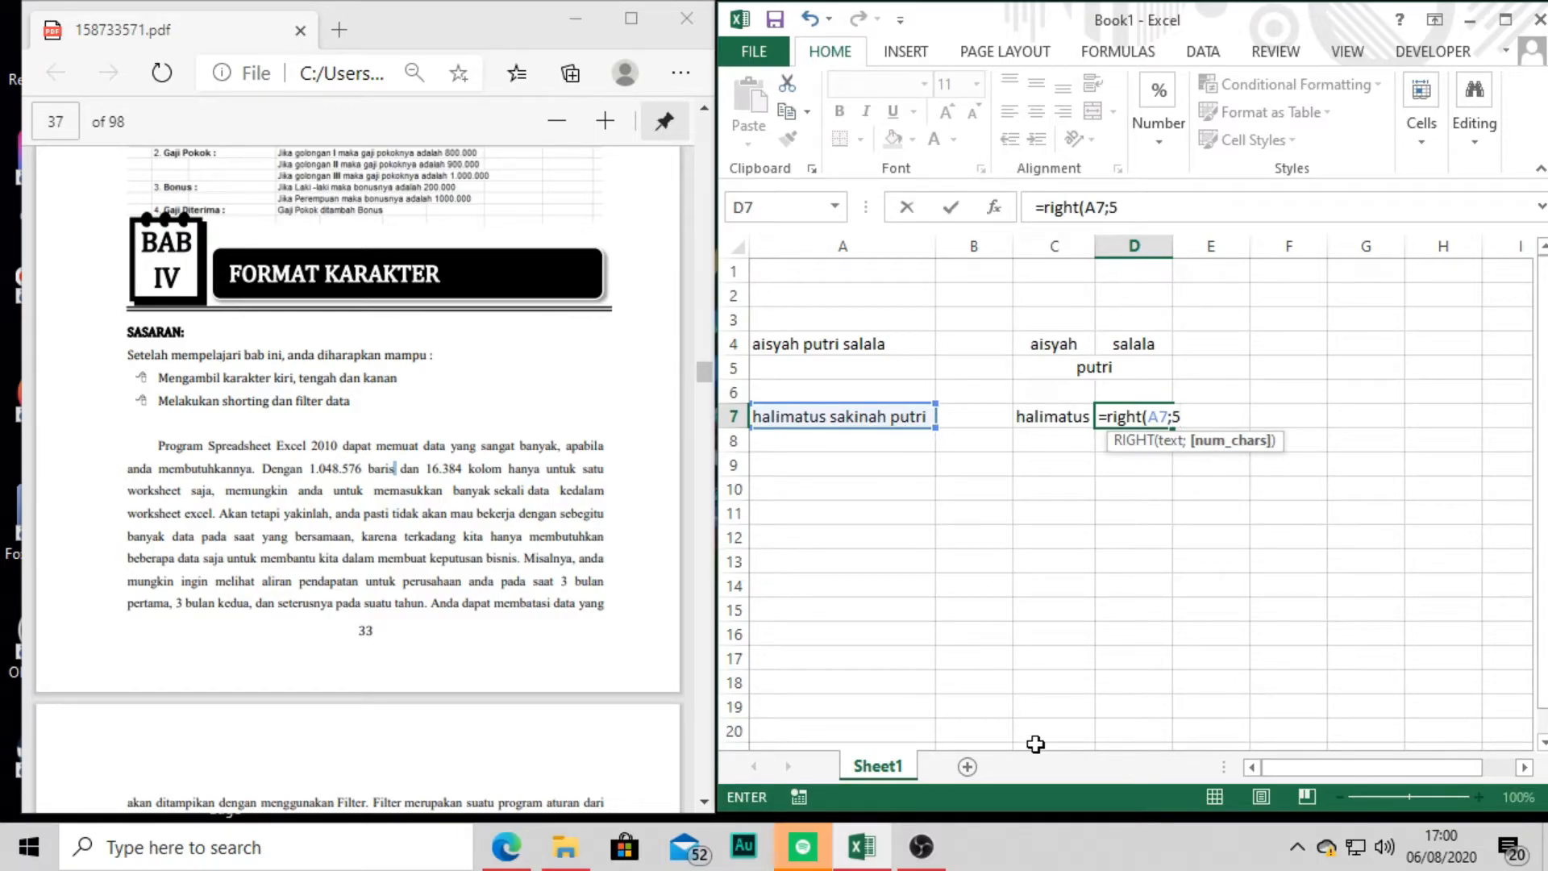
pyautogui.press('Return')
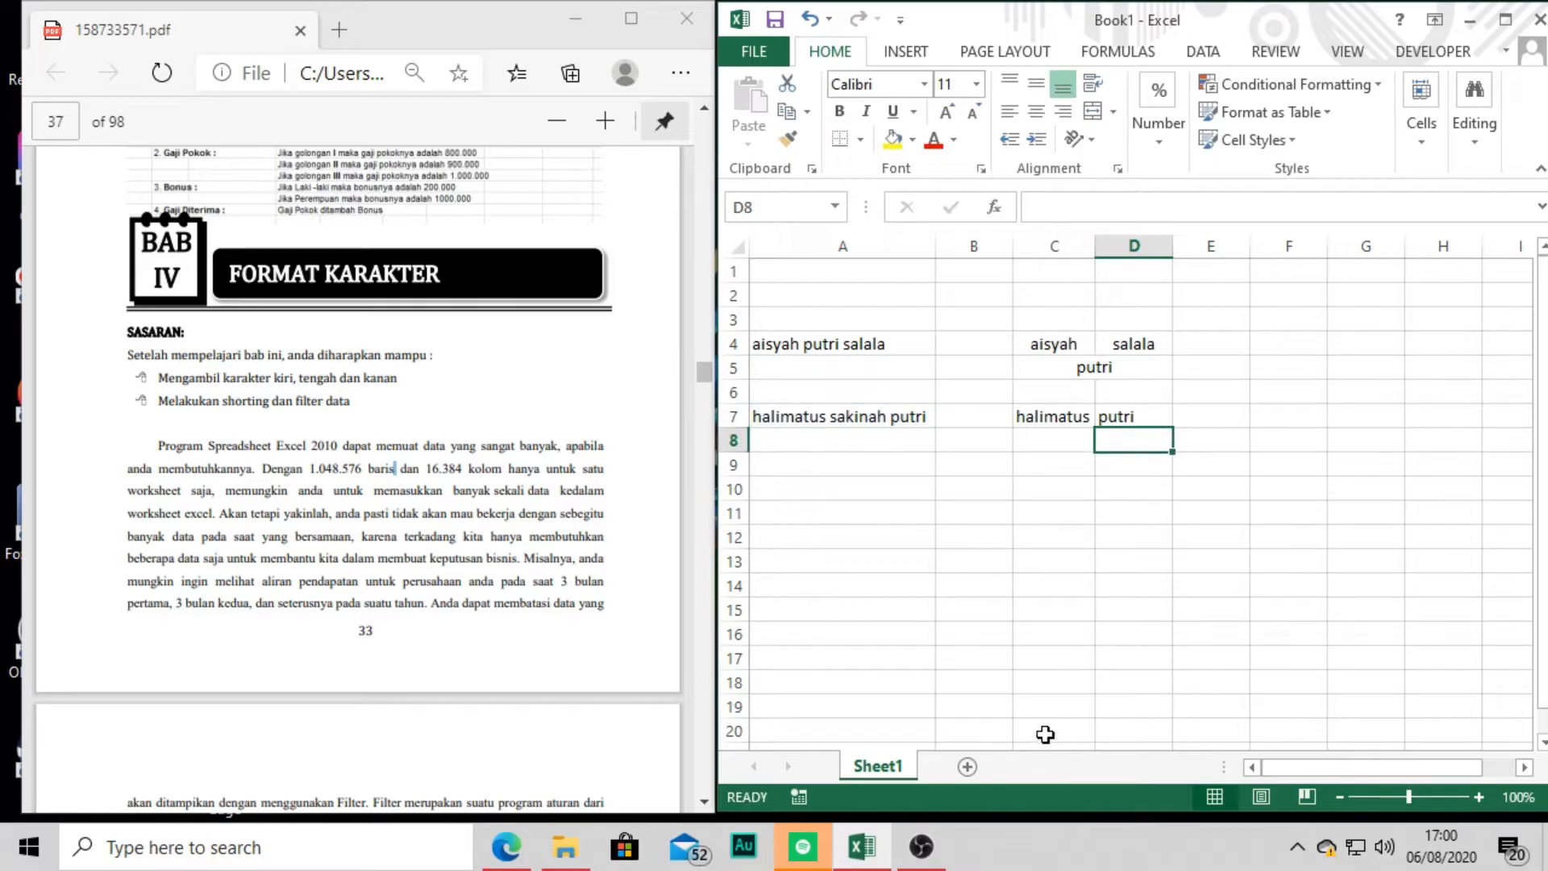
pyautogui.moveTo(1053, 440); pyautogui.dragTo(1117, 438)
pyautogui.click(1097, 114)
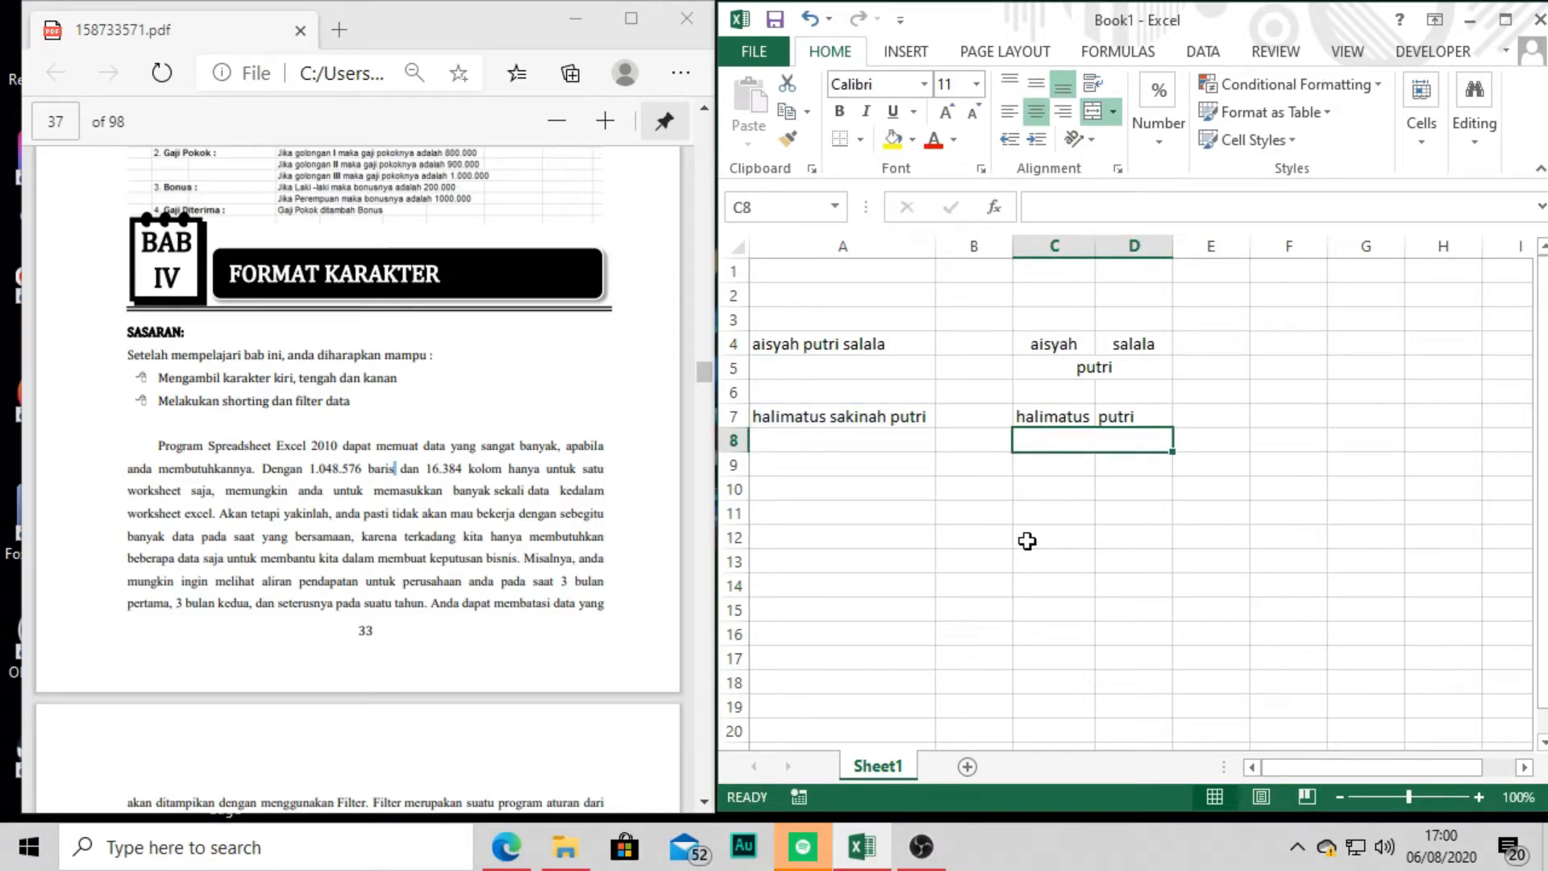
# Enter =MID(A7;8;8) in the merged C8 cell
pyautogui.write('=')
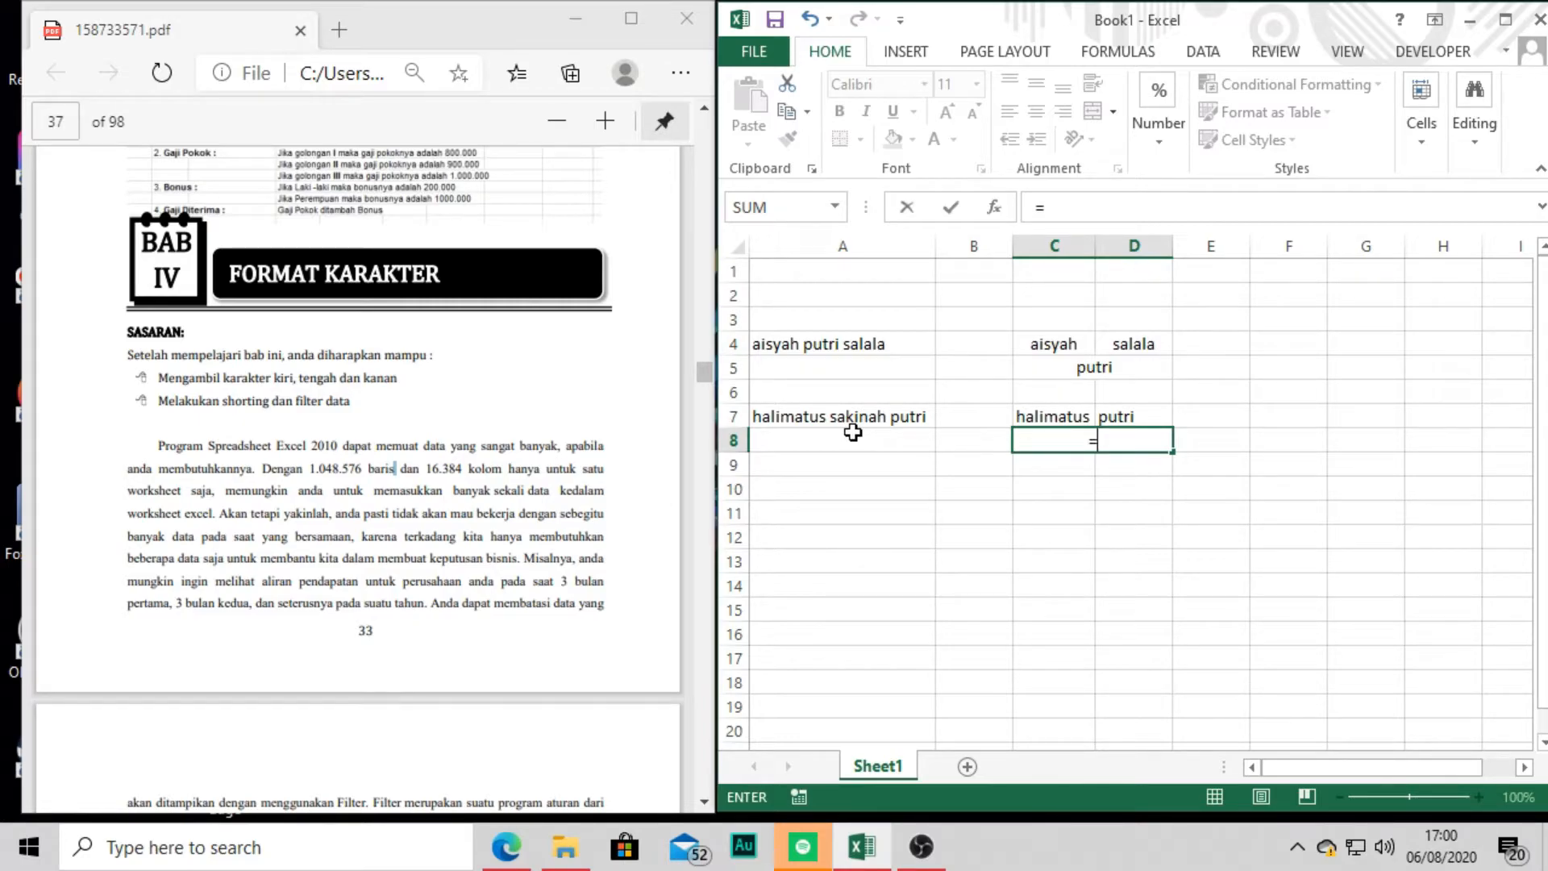
pyautogui.write('mid(')
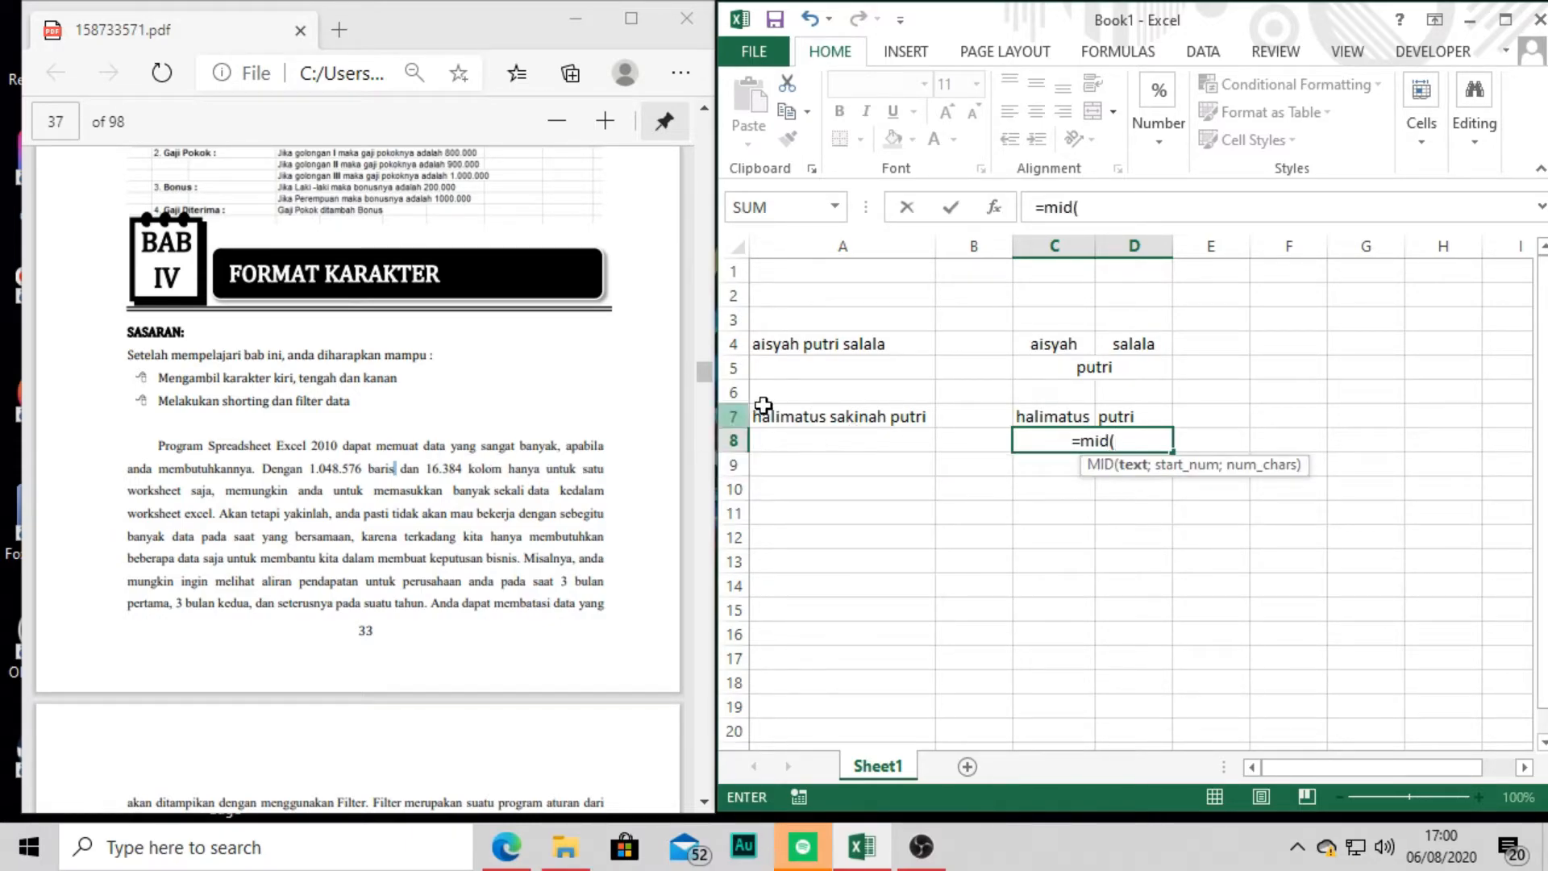
pyautogui.click(791, 413)
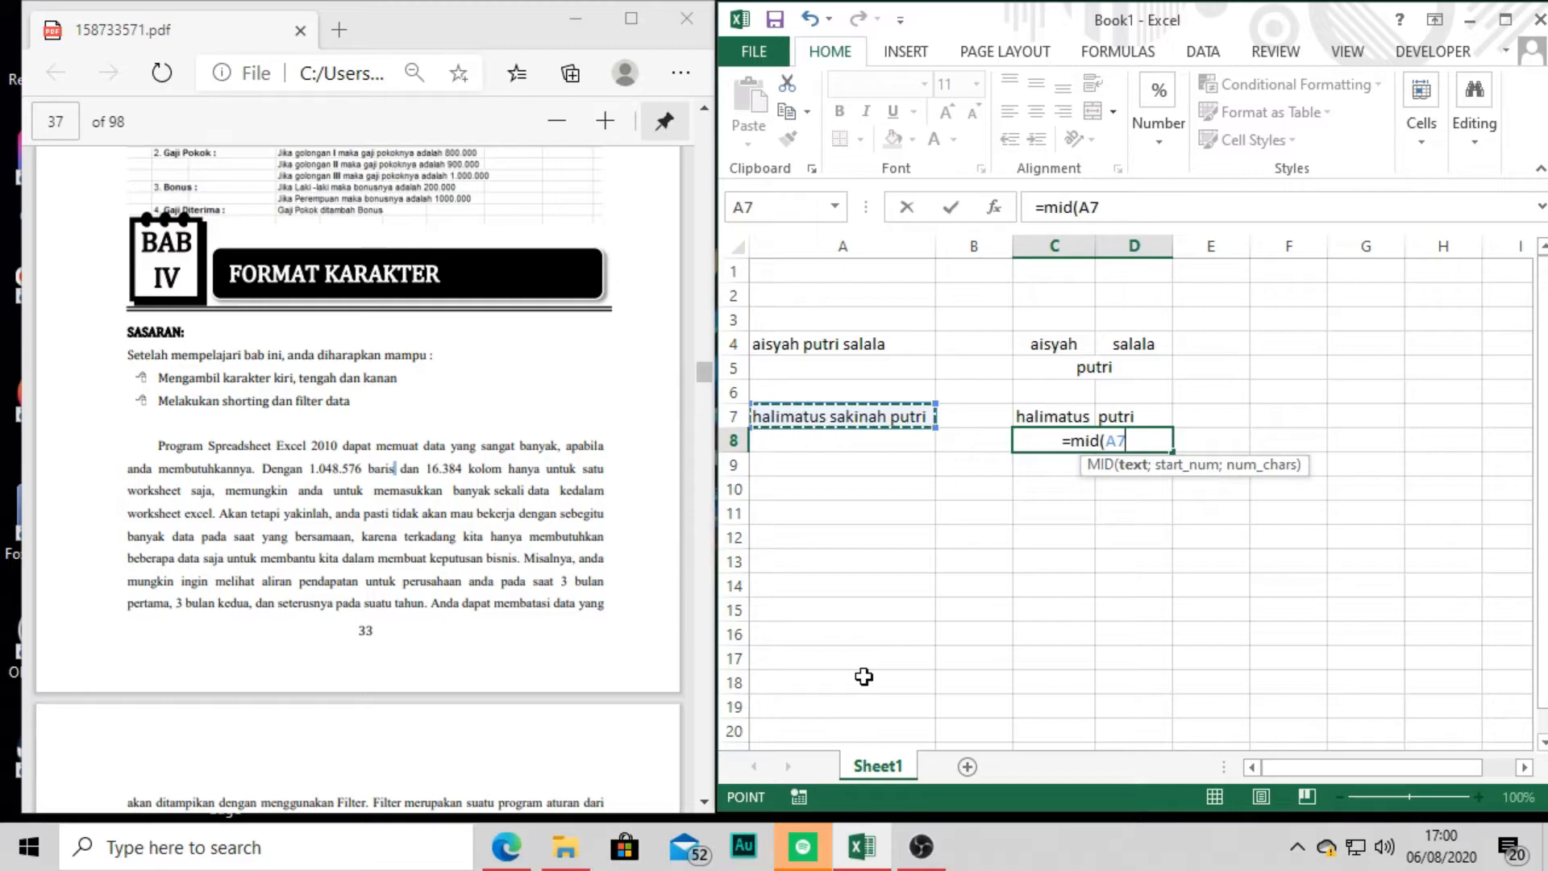
pyautogui.write(';')
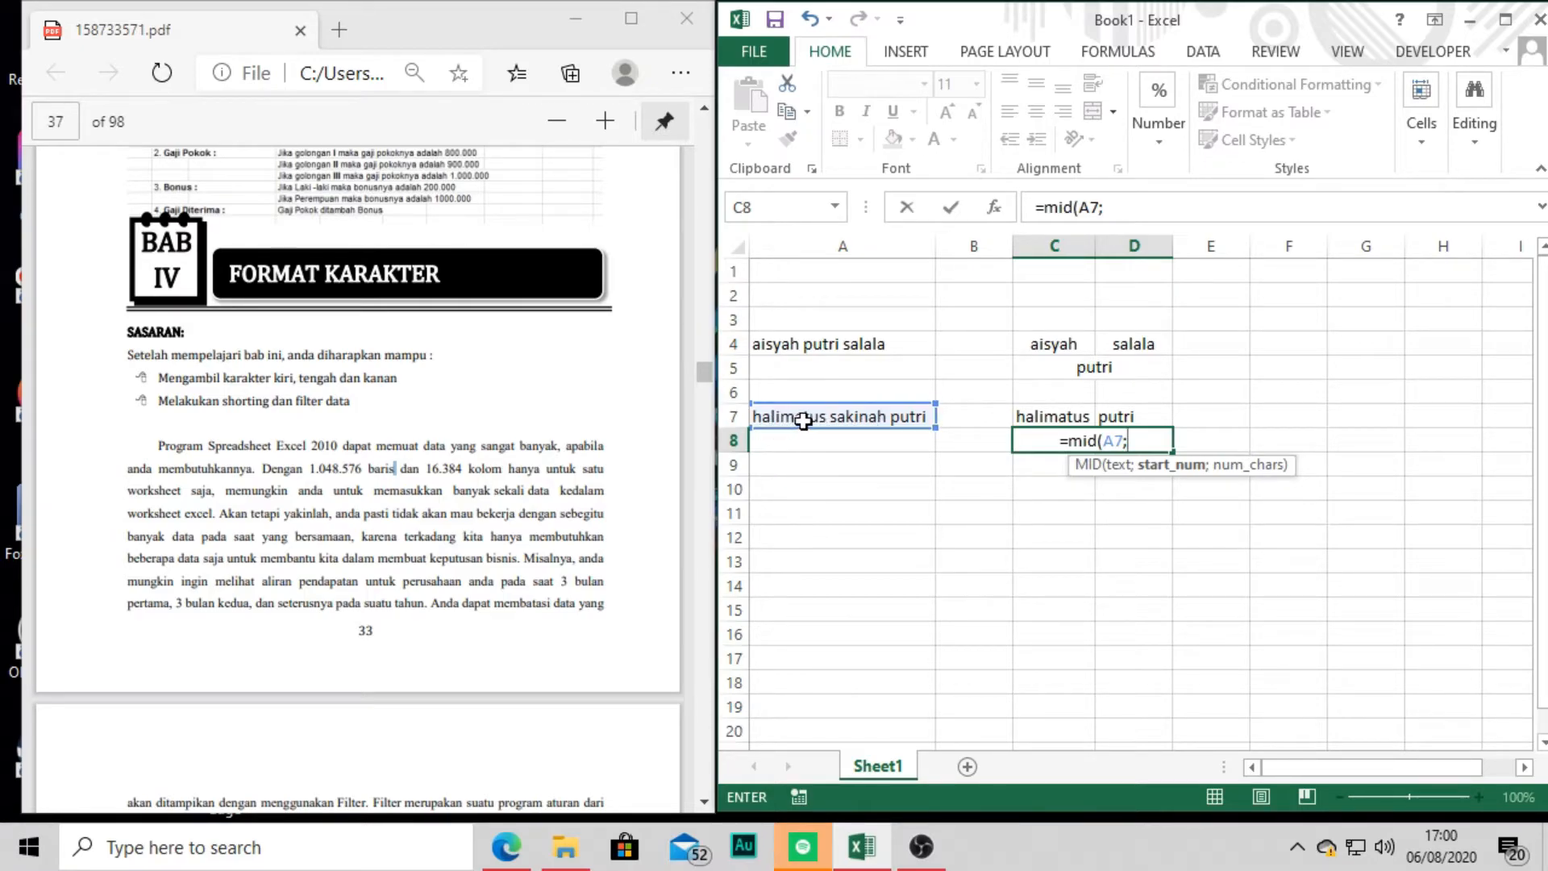
pyautogui.write('8;')
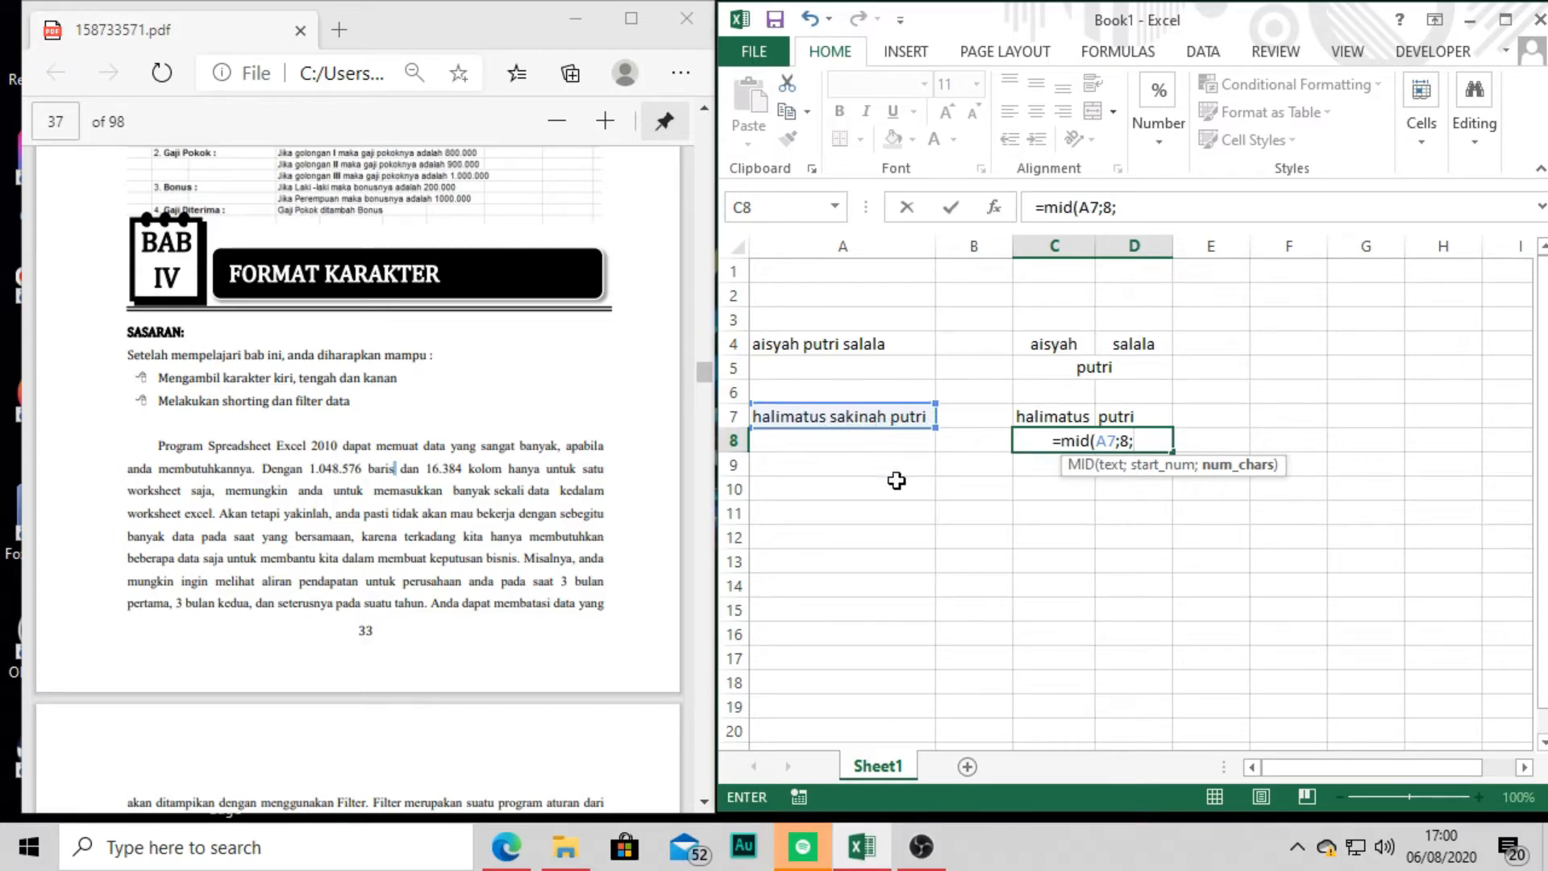
pyautogui.write('8)')
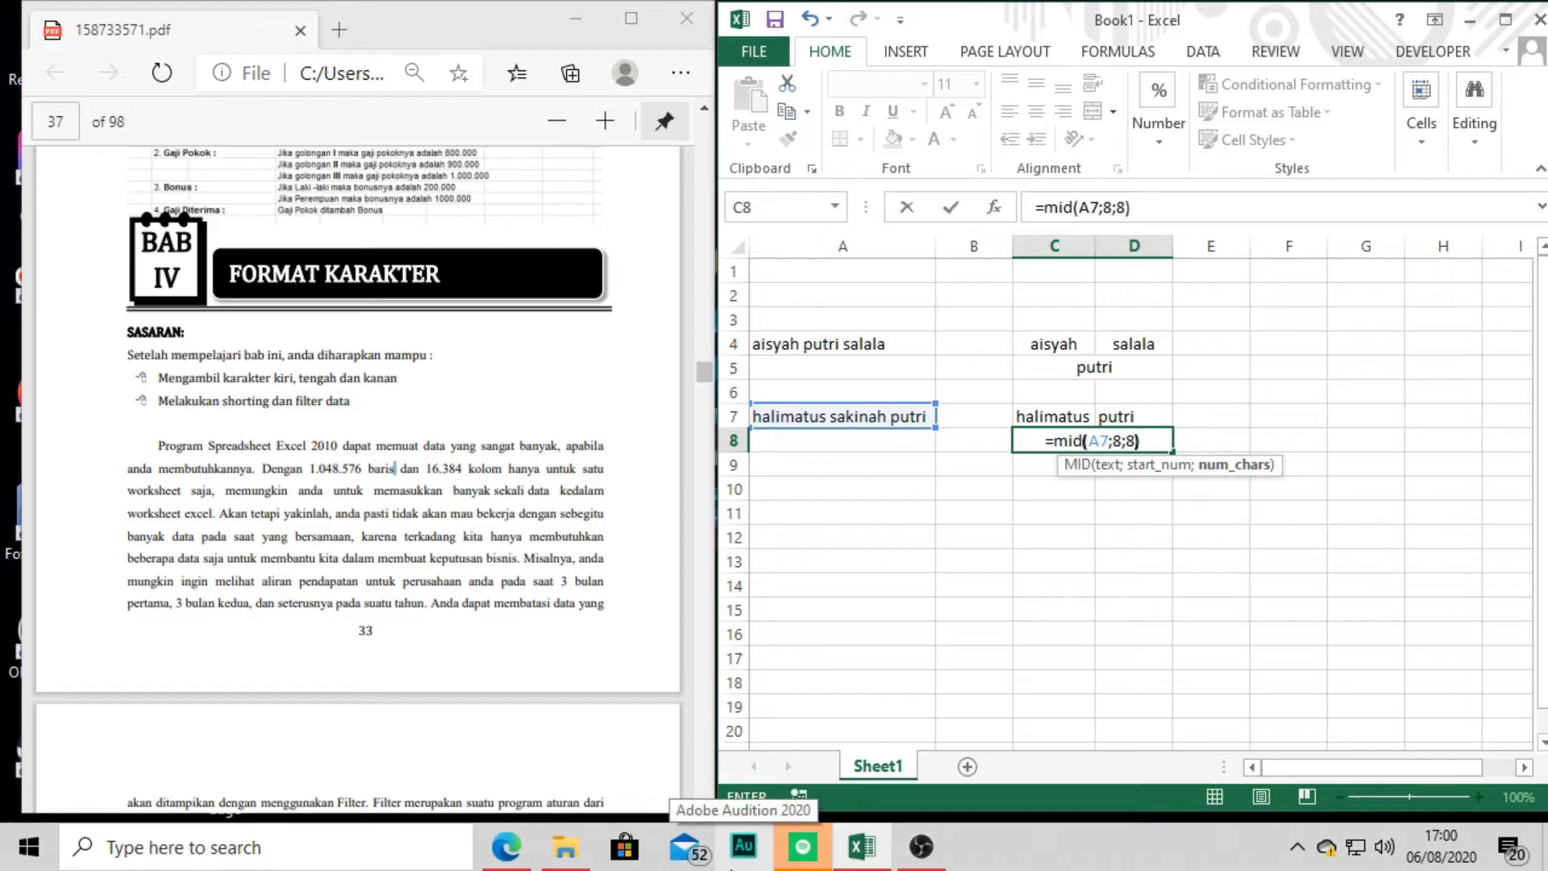
pyautogui.press('Return')
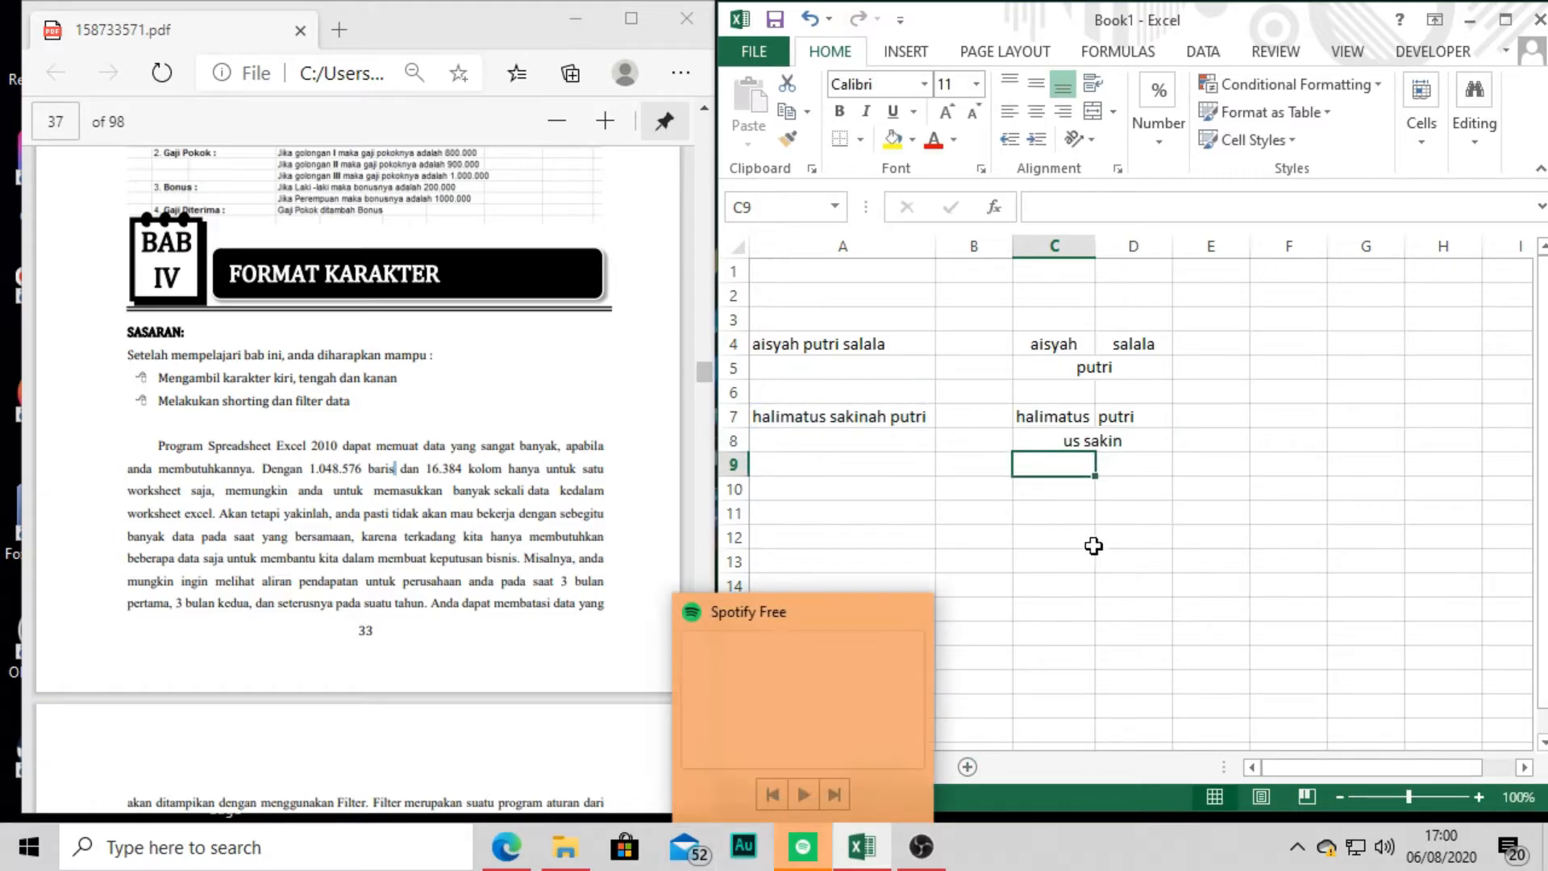
# Correct the C8 formula to =MID(A7;10;8) to start at character 10
pyautogui.click(1048, 438)
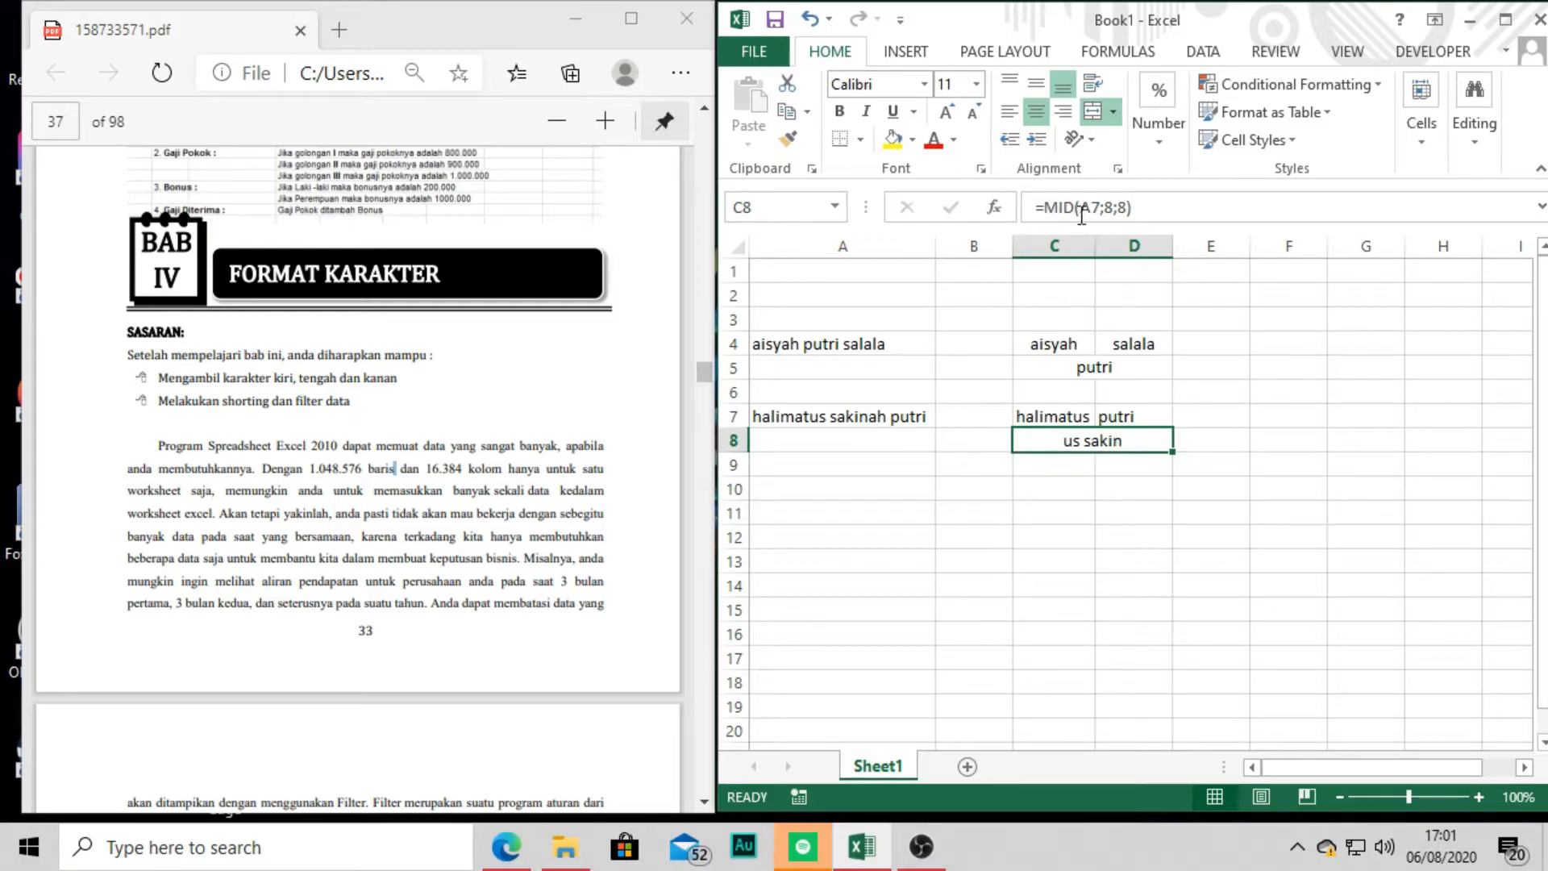
pyautogui.click(1115, 208)
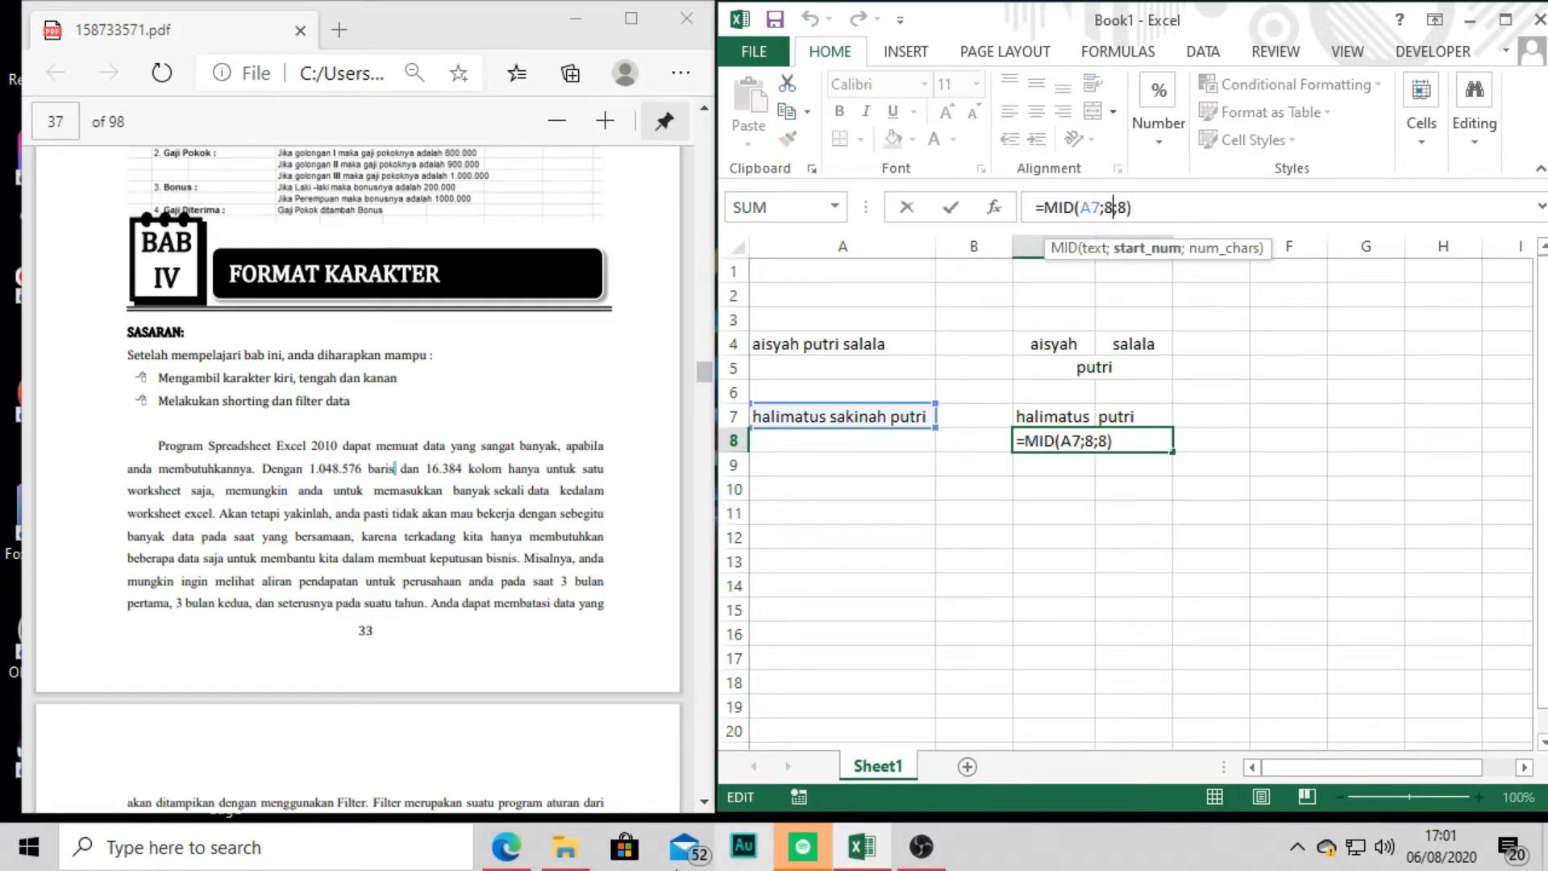
pyautogui.press('BackSpace')
pyautogui.write('10')
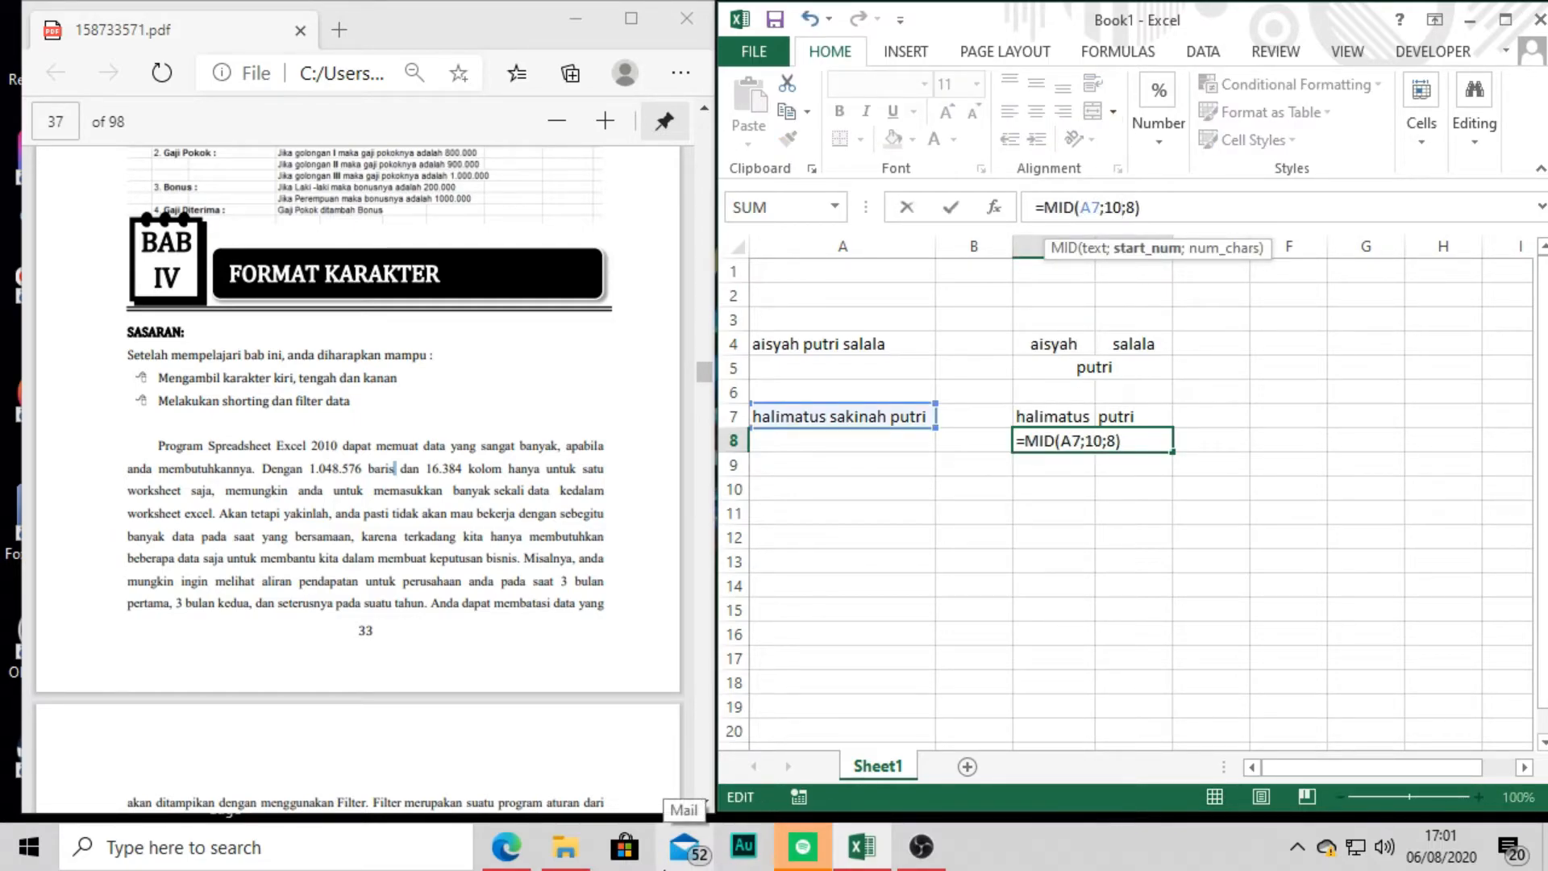
pyautogui.press('Return')
pyautogui.click(1289, 417)
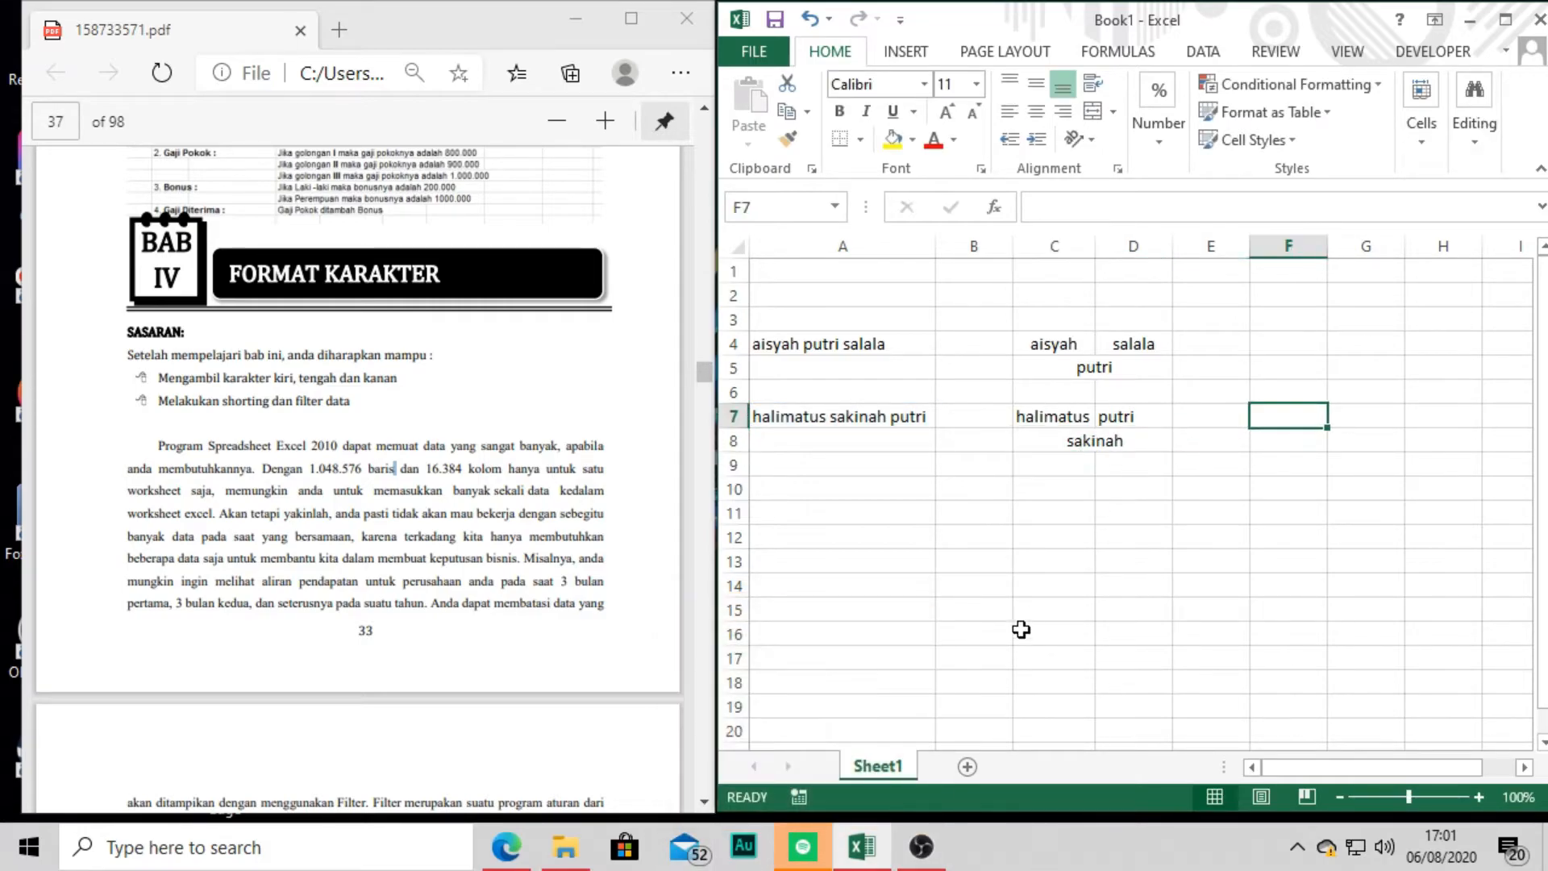
pyautogui.click(988, 433)
pyautogui.moveTo(791, 345); pyautogui.dragTo(1178, 439)
pyautogui.click(1065, 588)
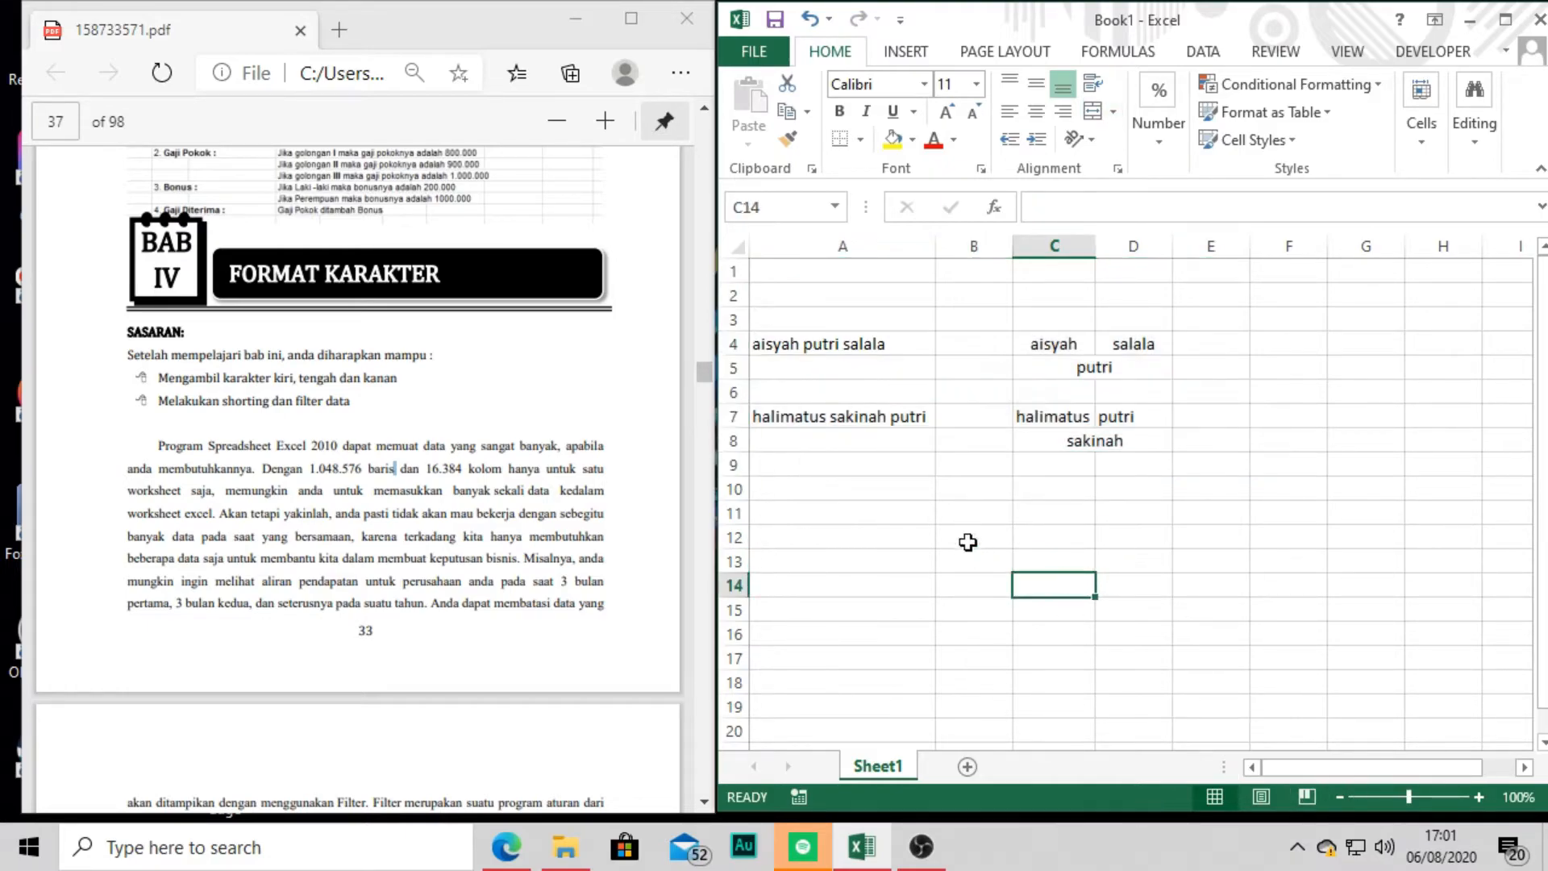
pyautogui.click(845, 409)
pyautogui.click(778, 341)
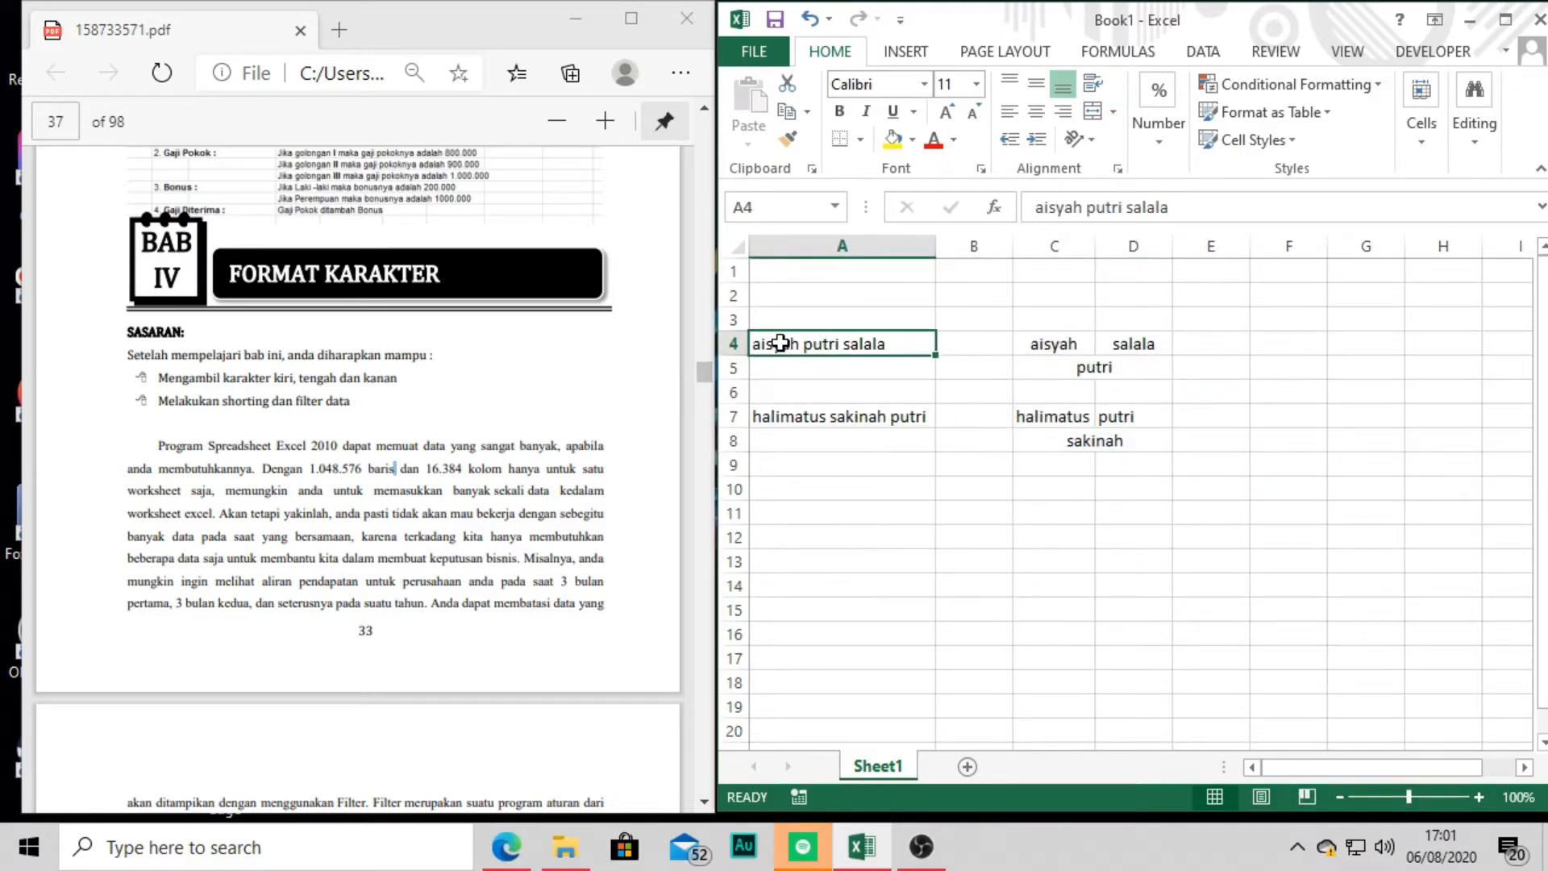
pyautogui.click(823, 450)
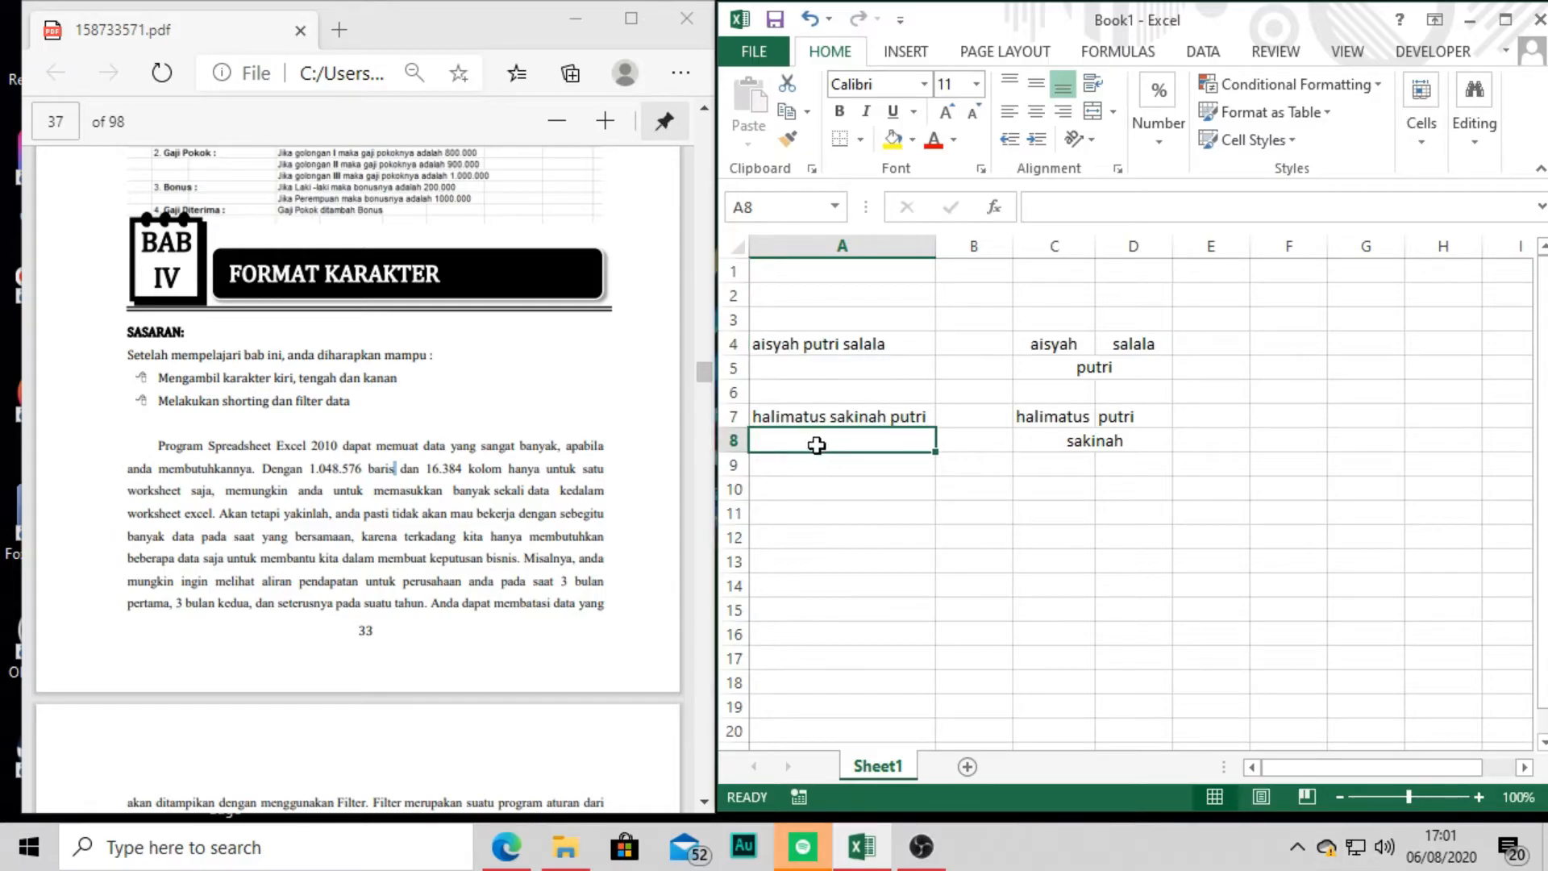
pyautogui.click(769, 491)
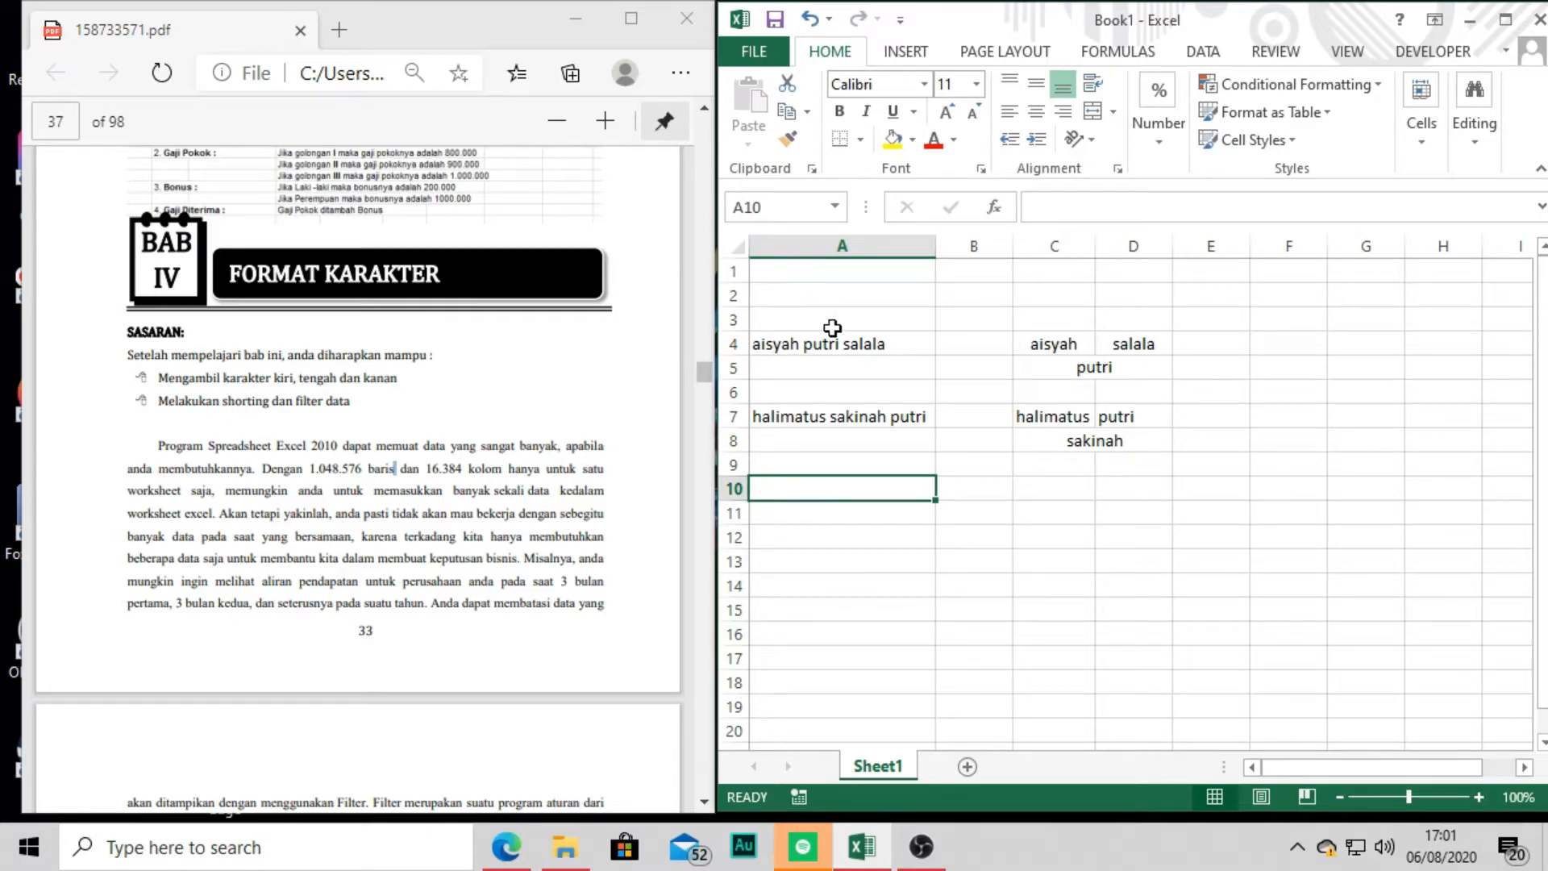
# Delete cells A4:D8, shifting cells left, to clear both name examples
pyautogui.moveTo(833, 342); pyautogui.dragTo(1113, 442)
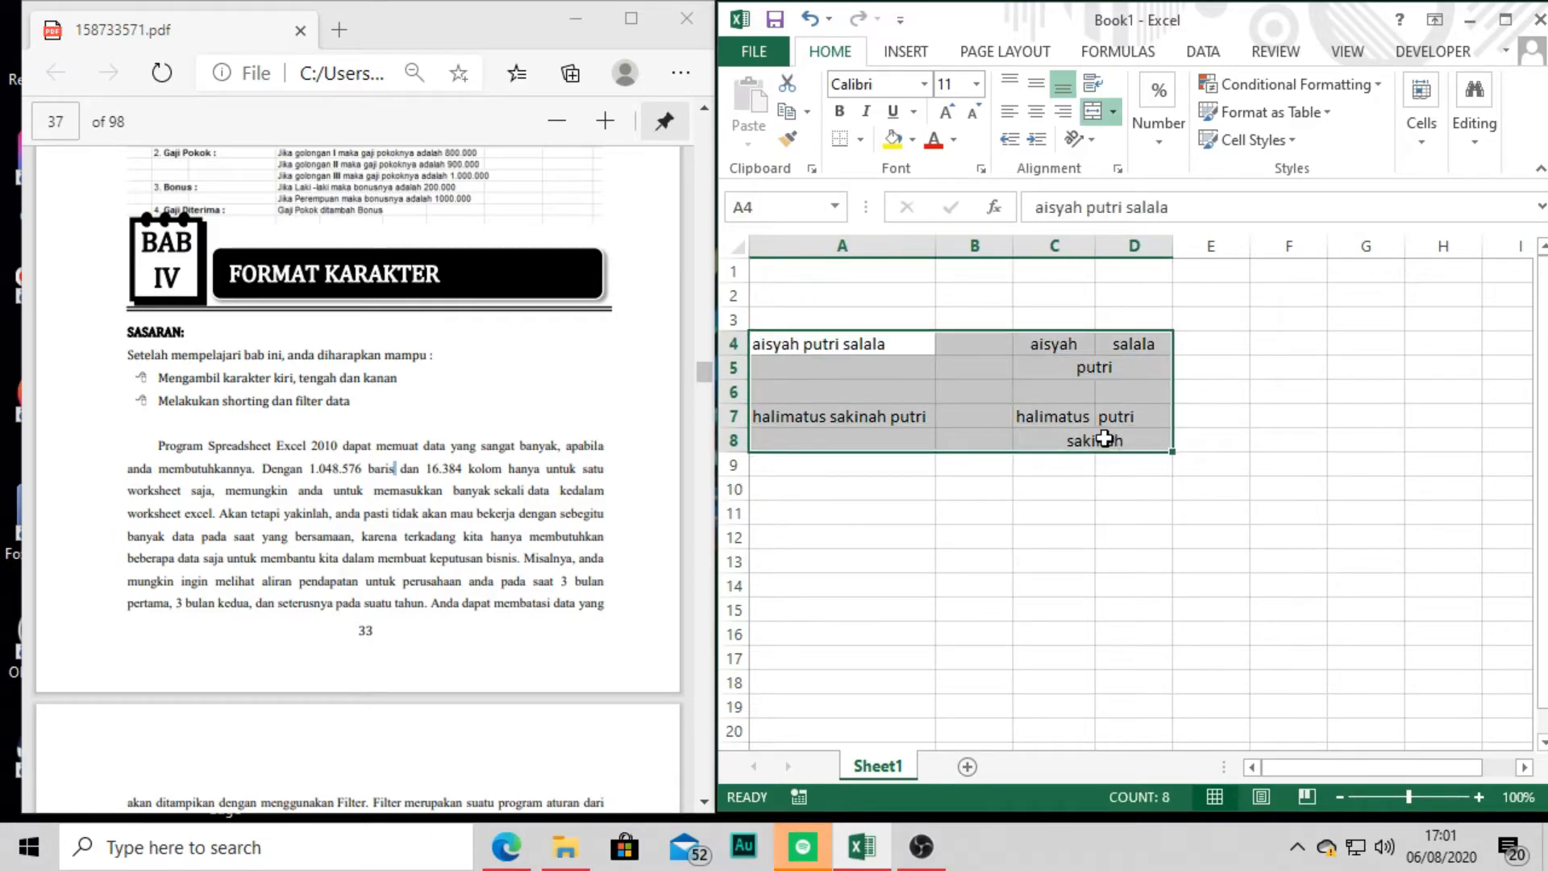
pyautogui.rightClick(1087, 427)
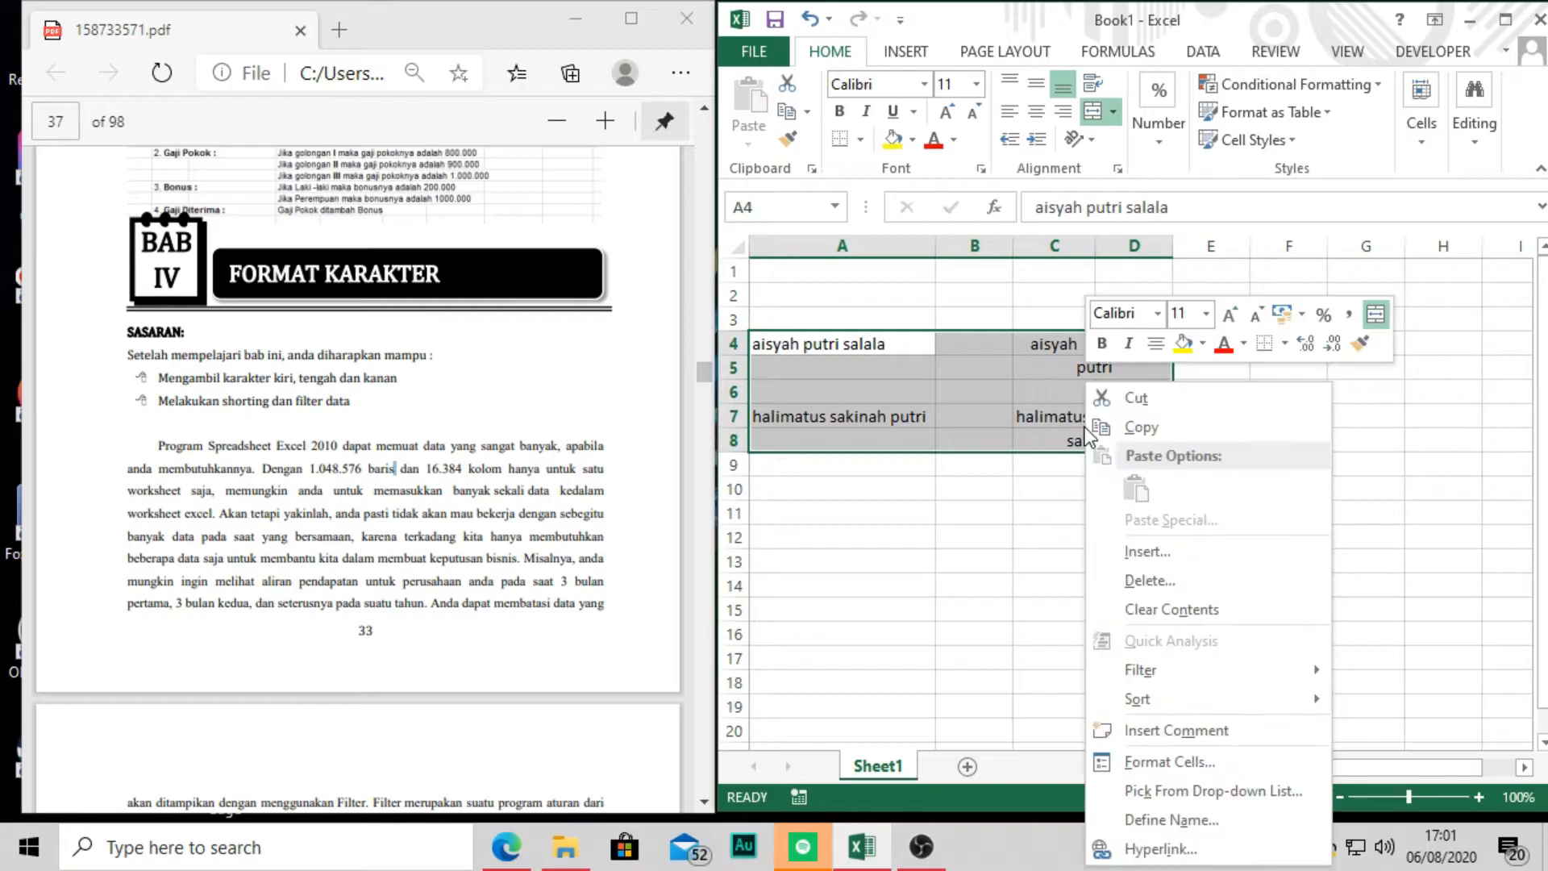
pyautogui.click(1175, 584)
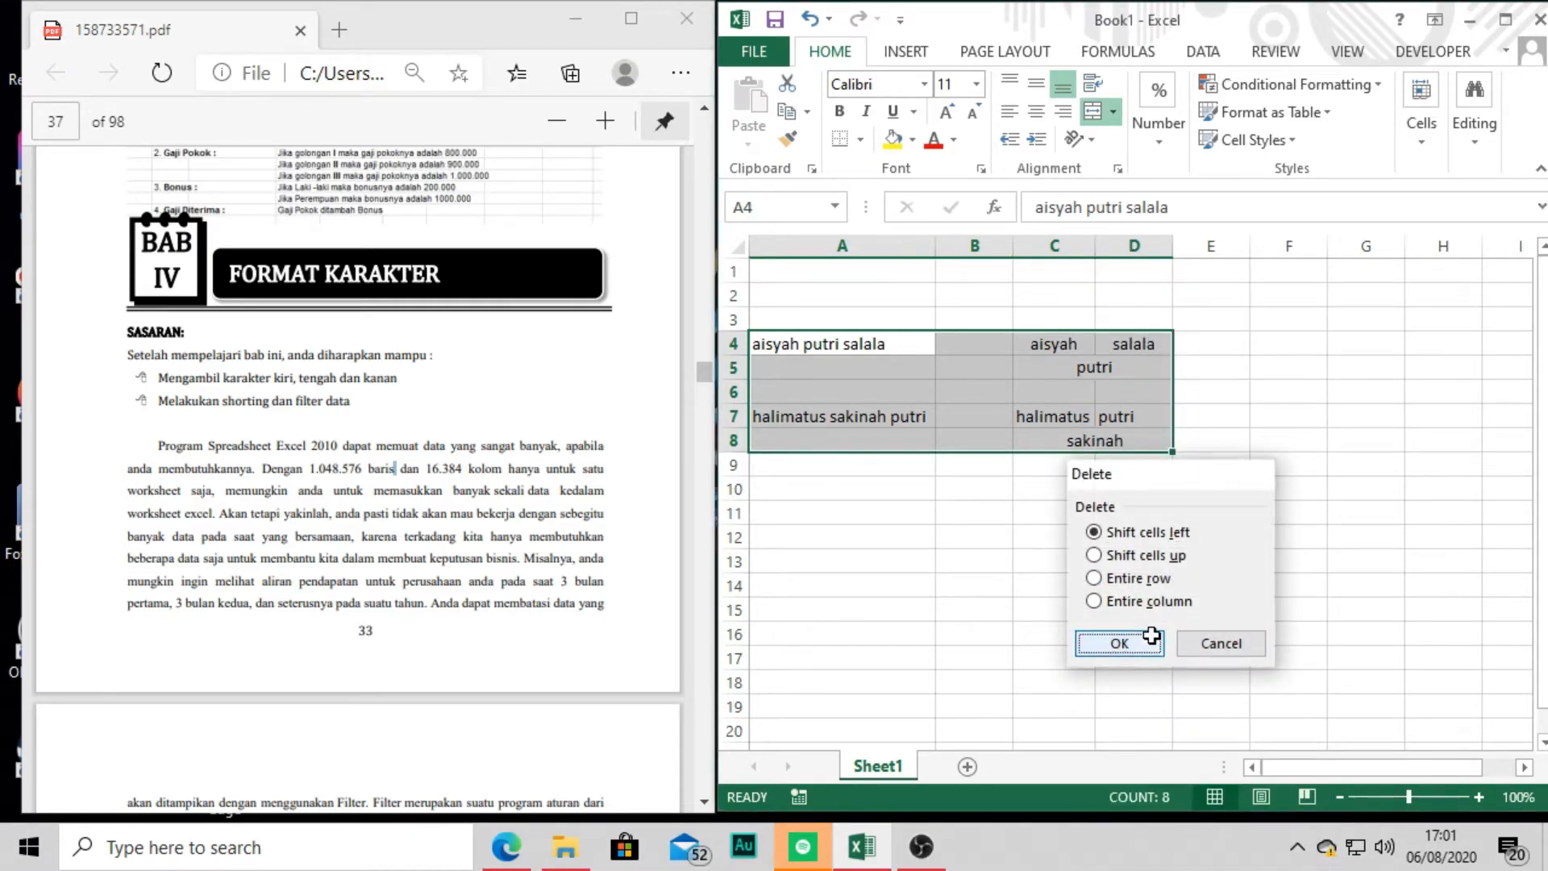
pyautogui.click(1113, 643)
pyautogui.click(1069, 536)
pyautogui.click(809, 297)
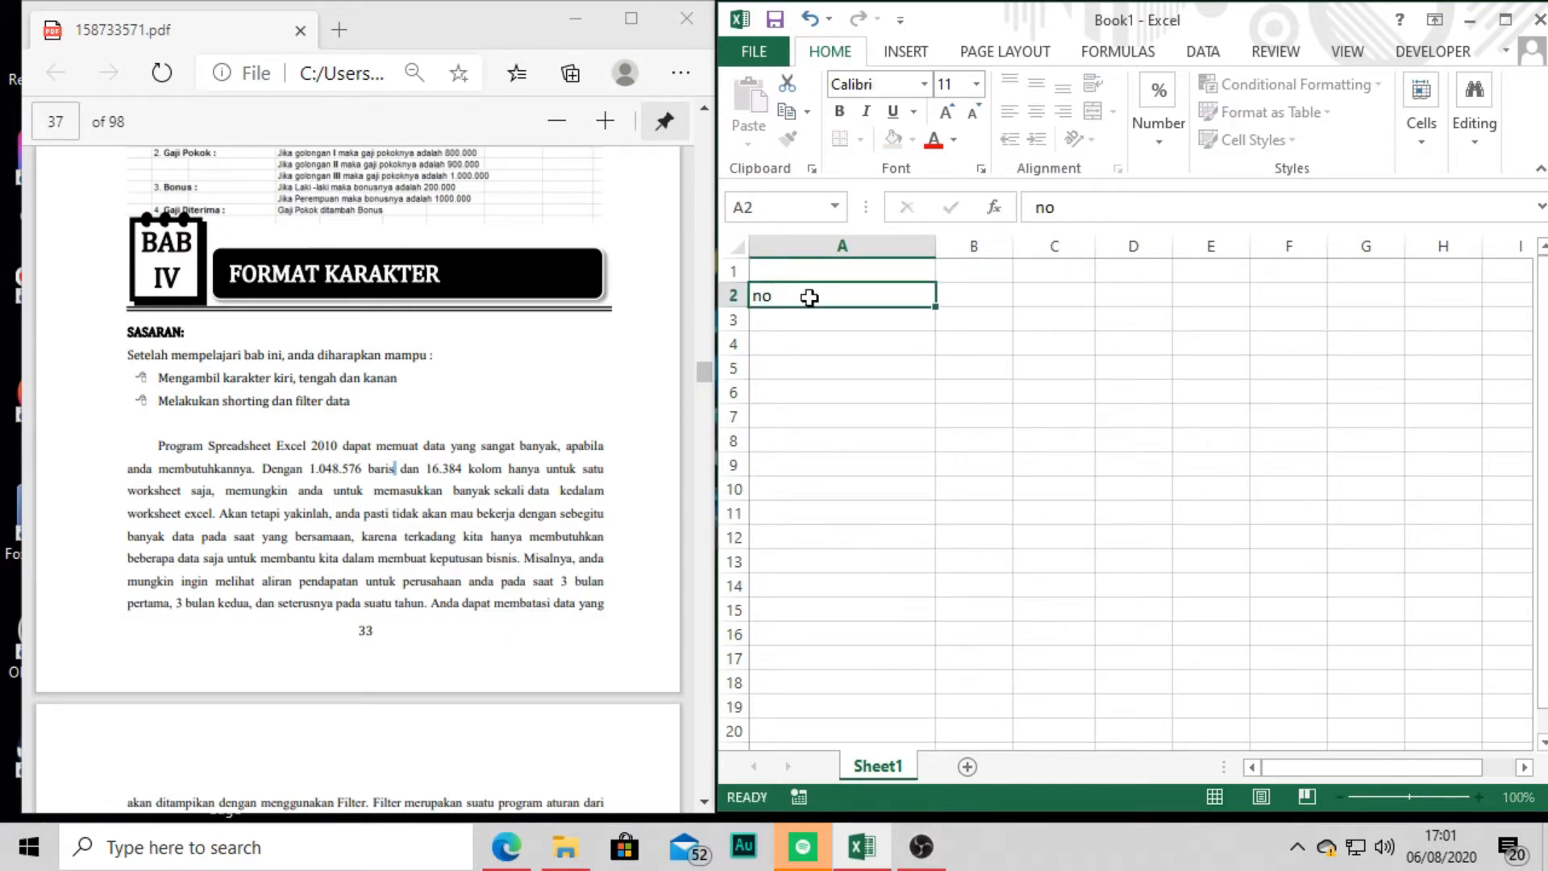
# Fill the header row A2:E2 with no, nama lengkap, left, right and mid
pyautogui.press('Tab')
pyautogui.write('nam')
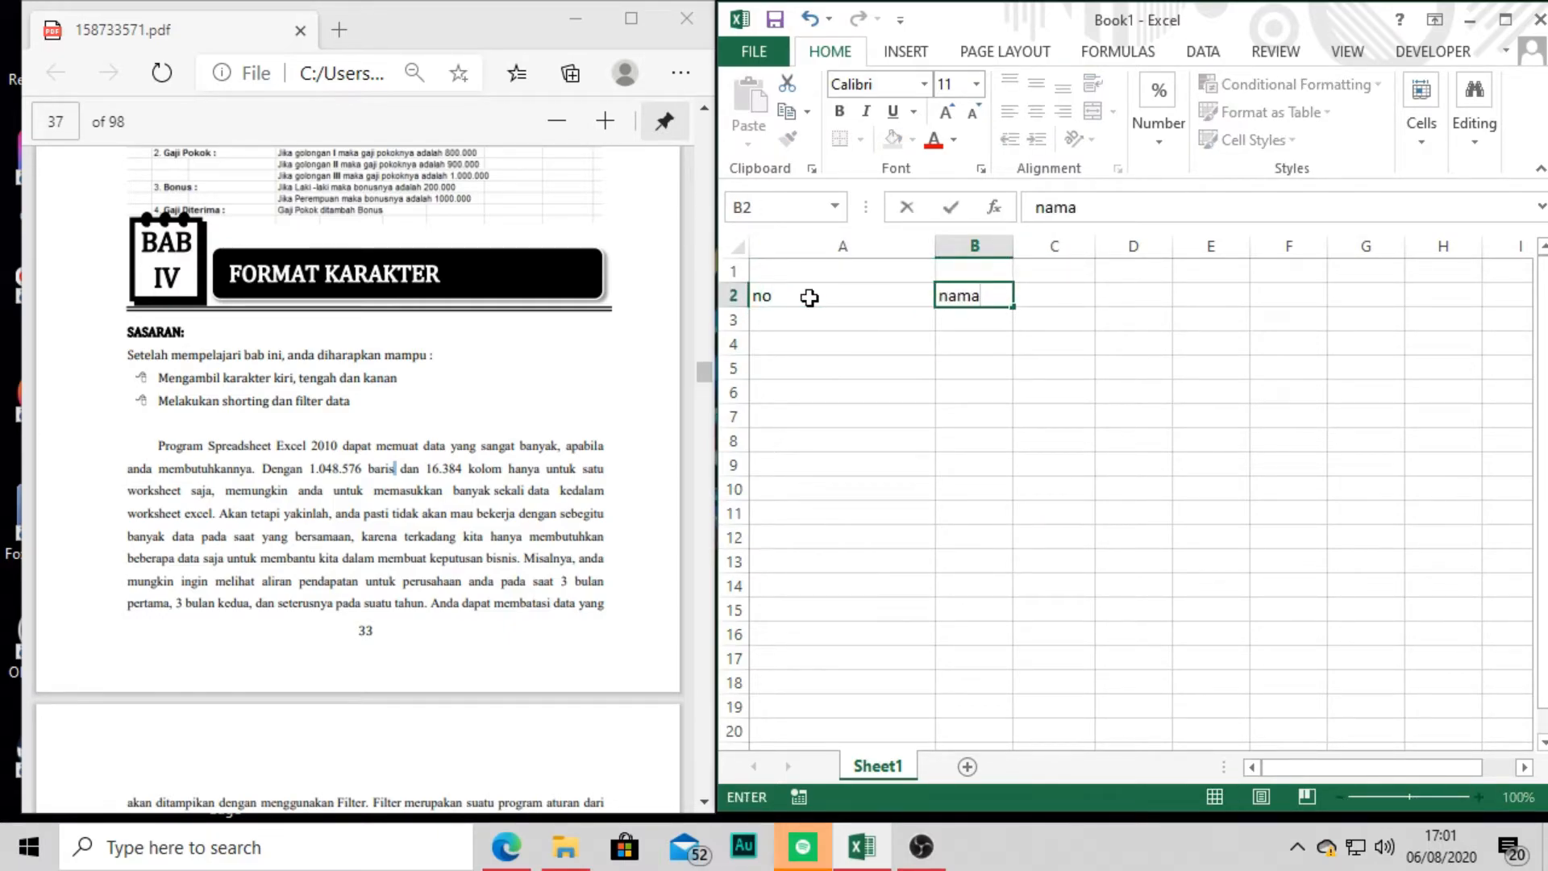
pyautogui.write('a le3ng')
pyautogui.press('BackSpace')
pyautogui.press('BackSpace')
pyautogui.press('BackSpace')
pyautogui.write('ngkap[')
pyautogui.press('Tab')
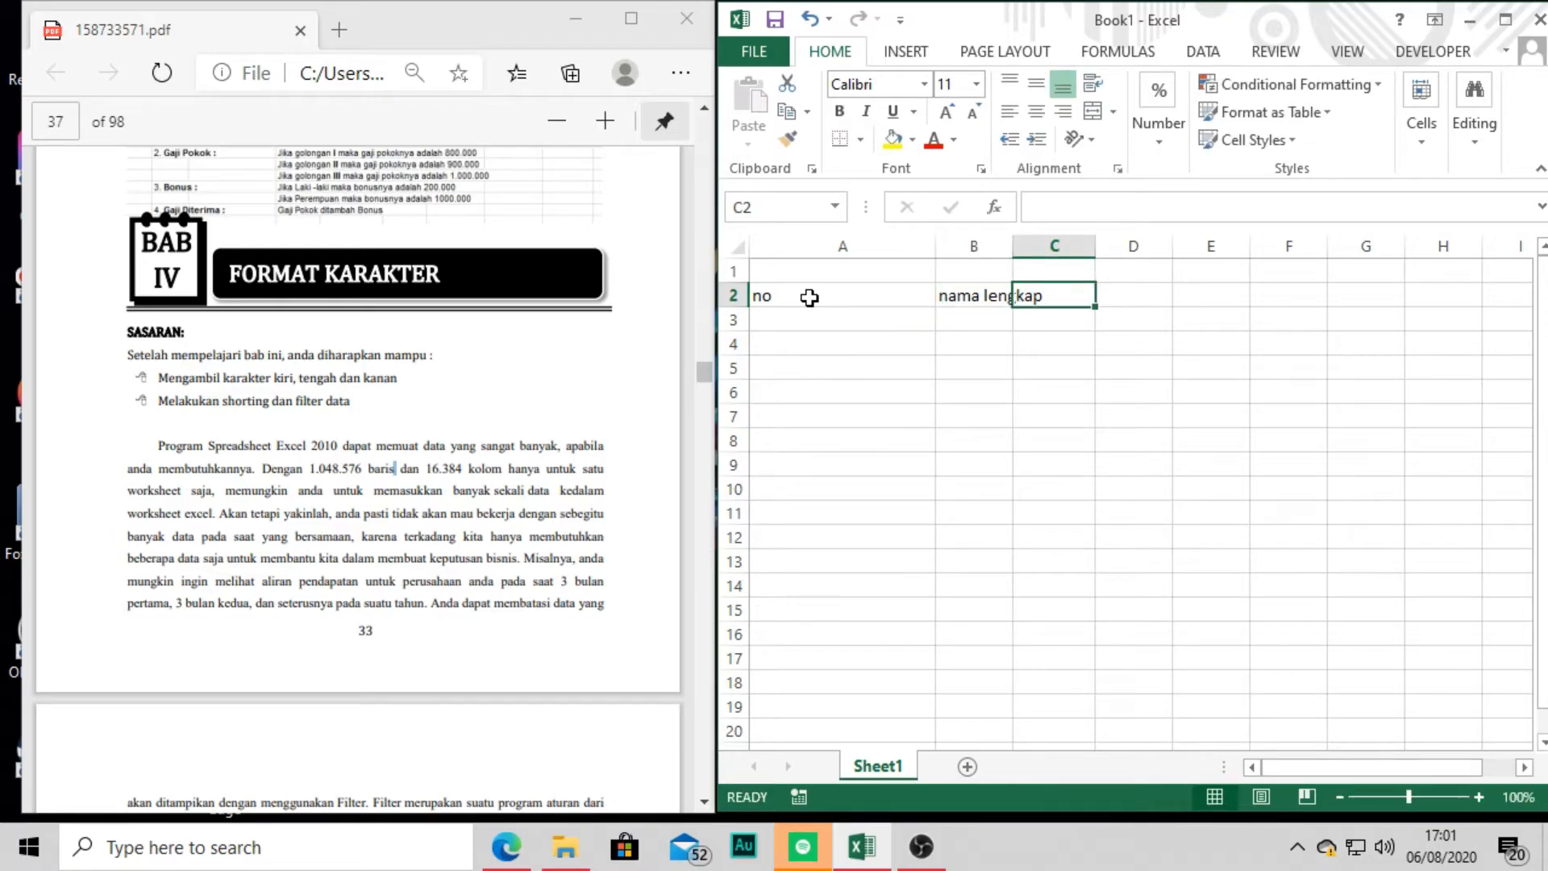
pyautogui.write('left')
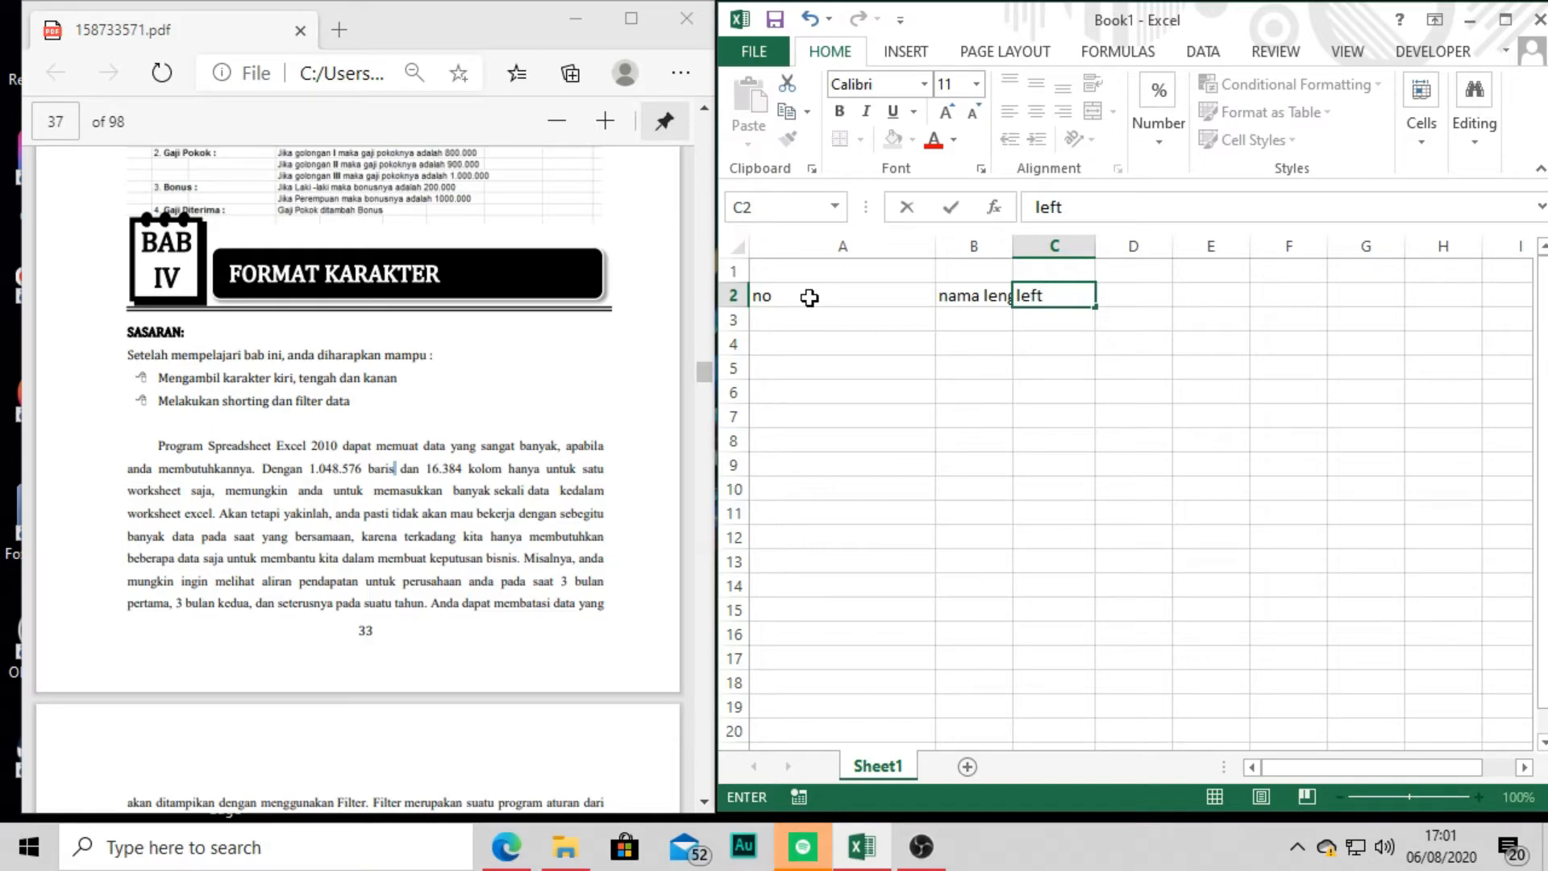
pyautogui.press('Tab')
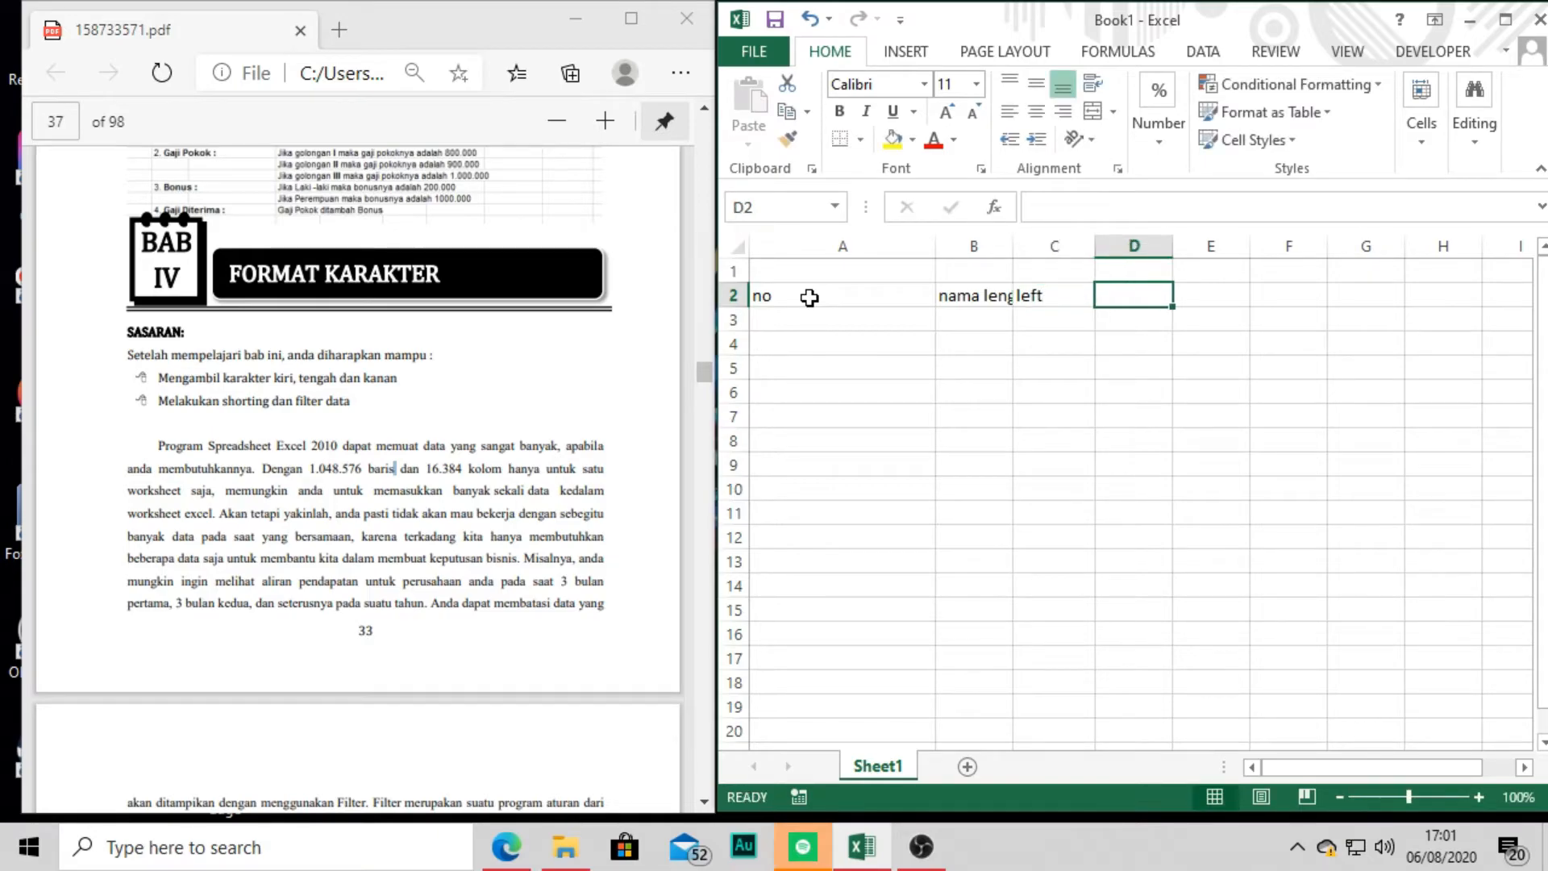
pyautogui.write('right')
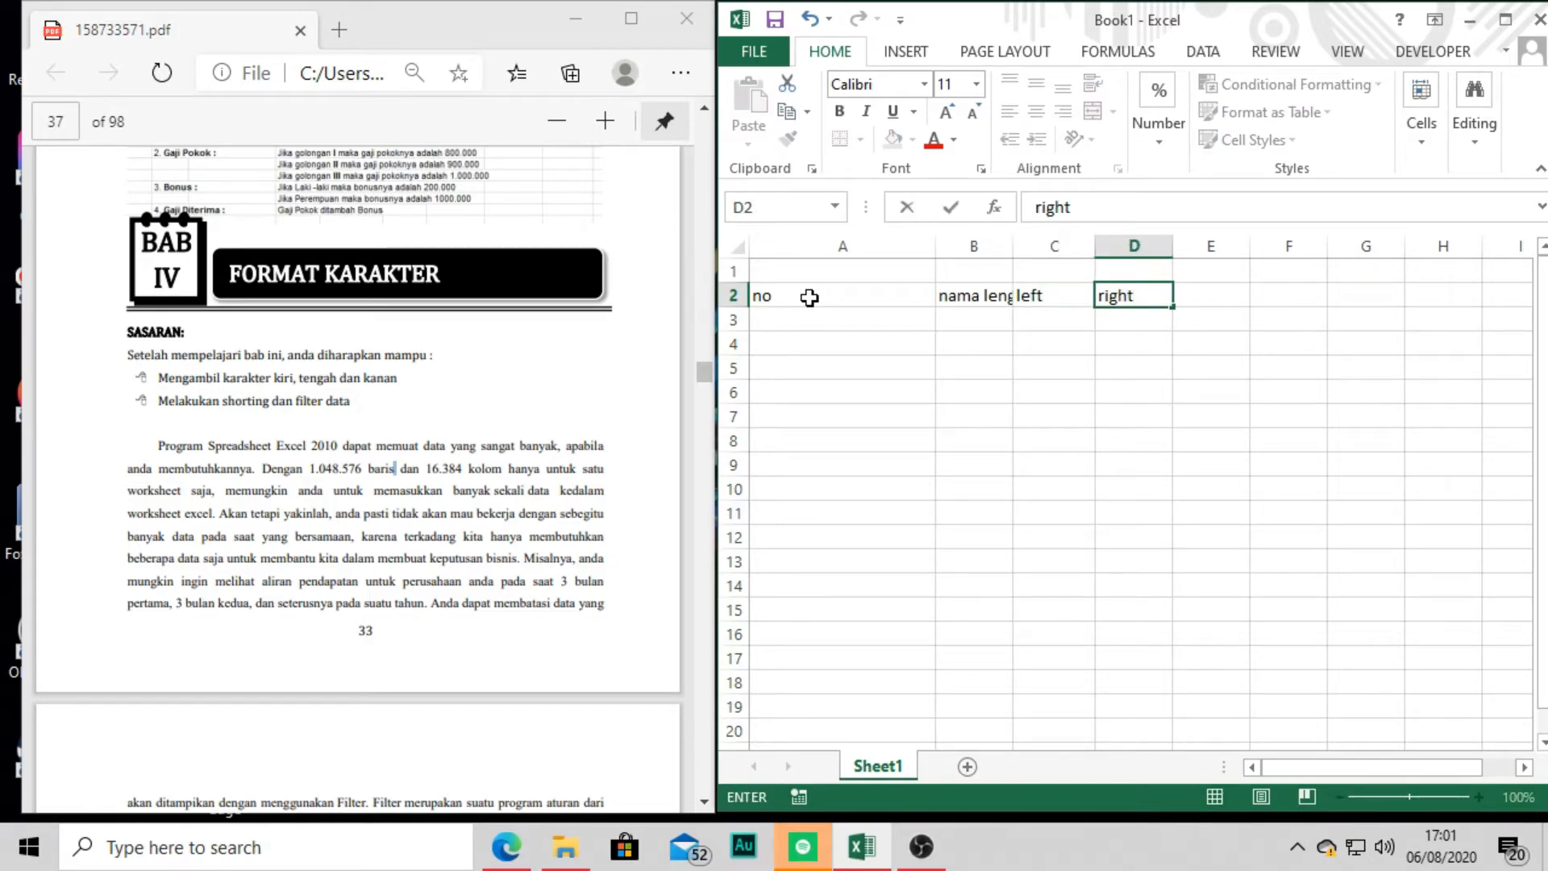
pyautogui.press('Tab')
pyautogui.write('mid')
pyautogui.press('Return')
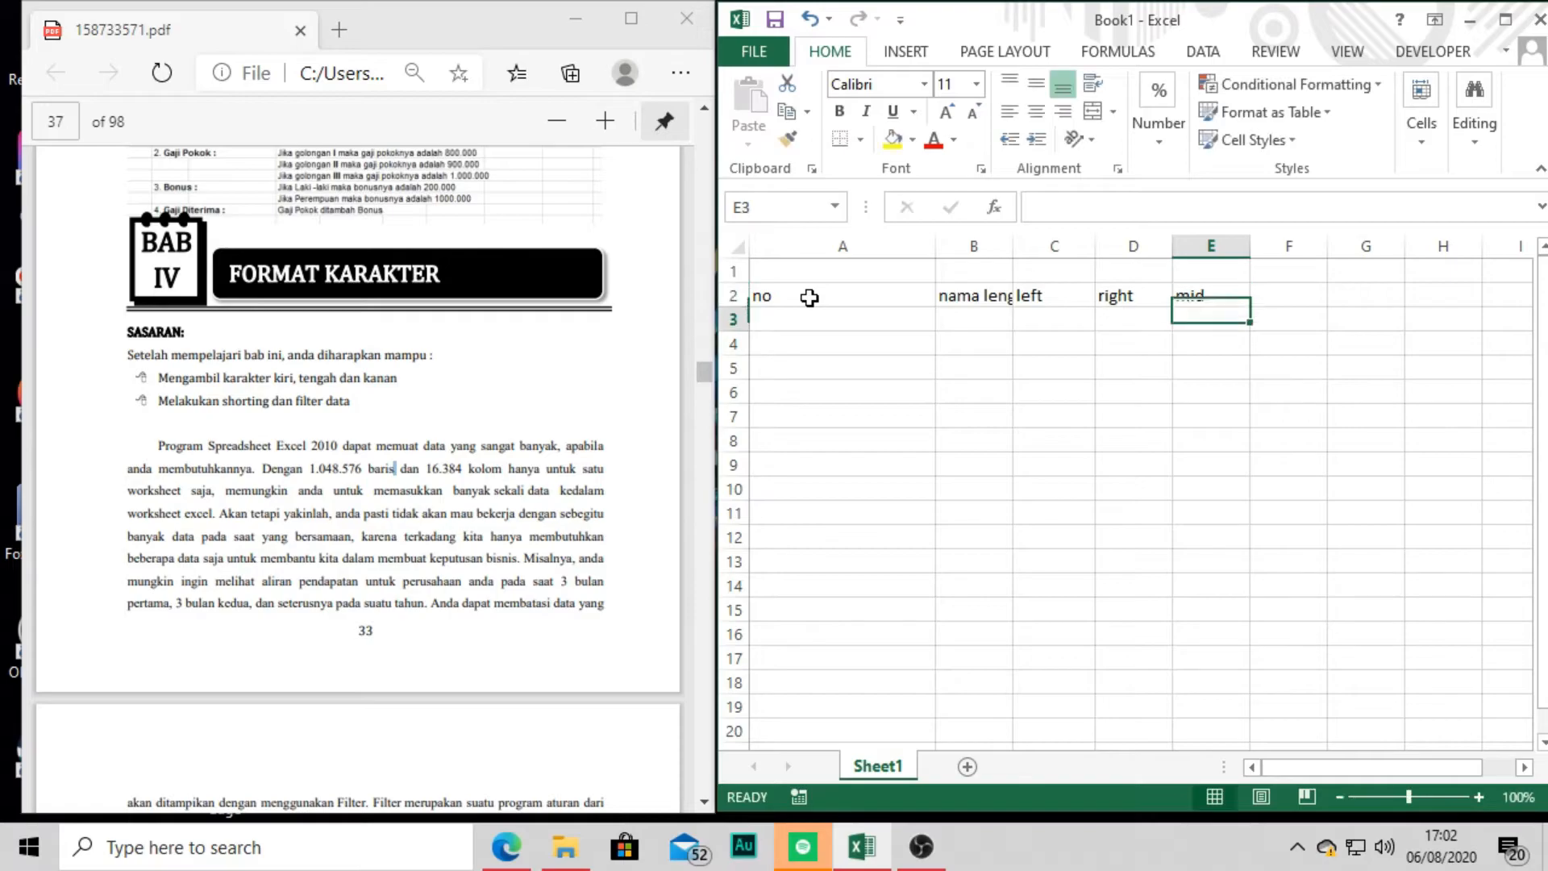
# Number A3:A7 from 1 to 5 with the fill handle and select the table A2:E7
pyautogui.click(809, 315)
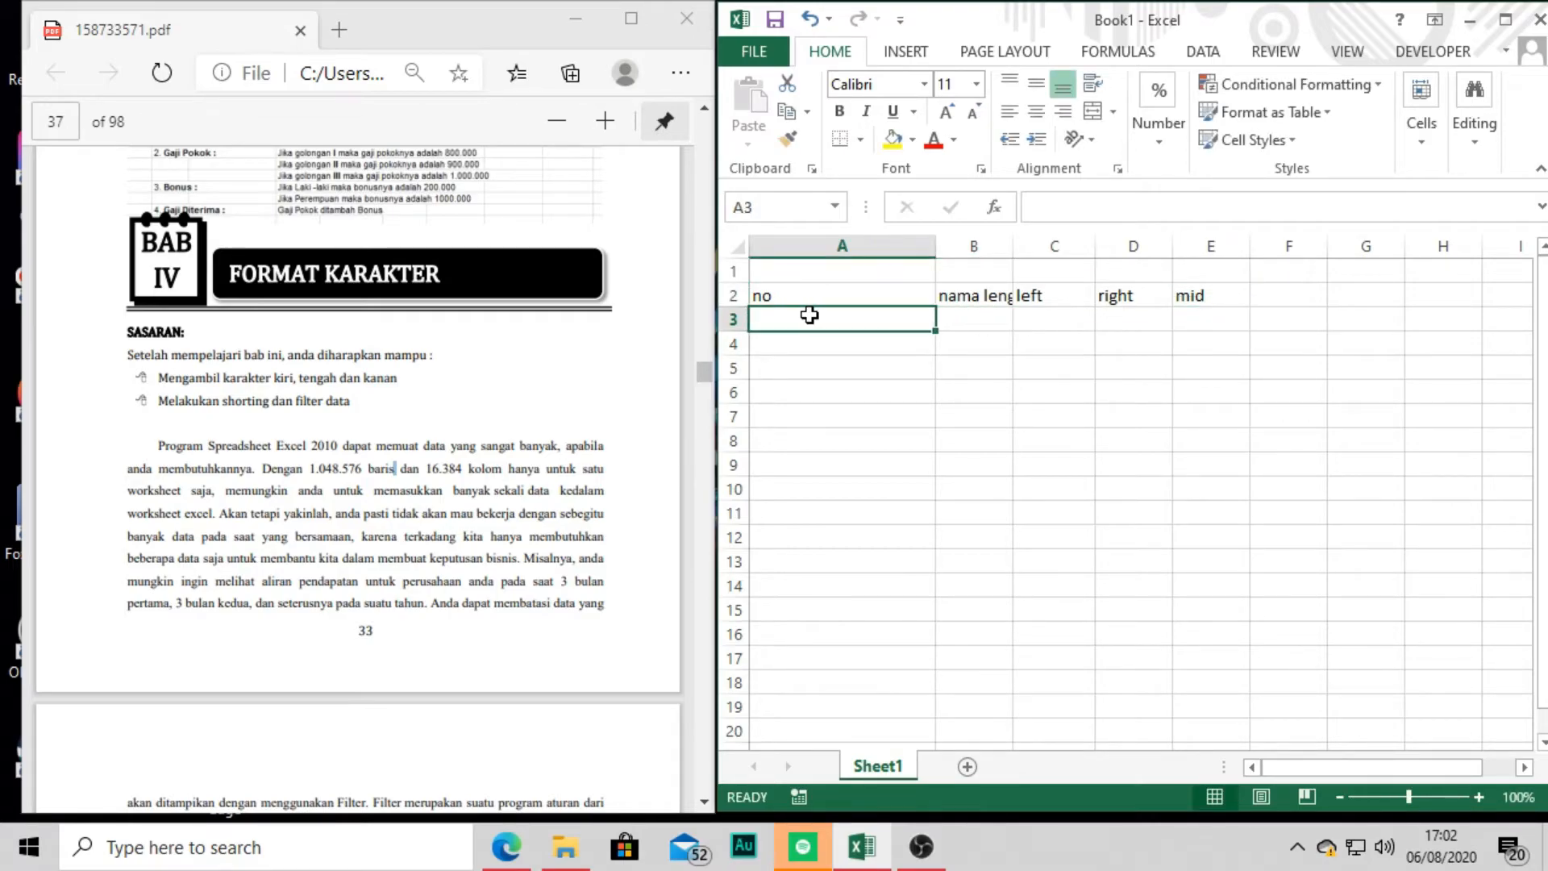
pyautogui.write('1')
pyautogui.press('Return')
pyautogui.write('2')
pyautogui.press('Return')
pyautogui.click(806, 319)
pyautogui.hotkey('shift', 'Down')
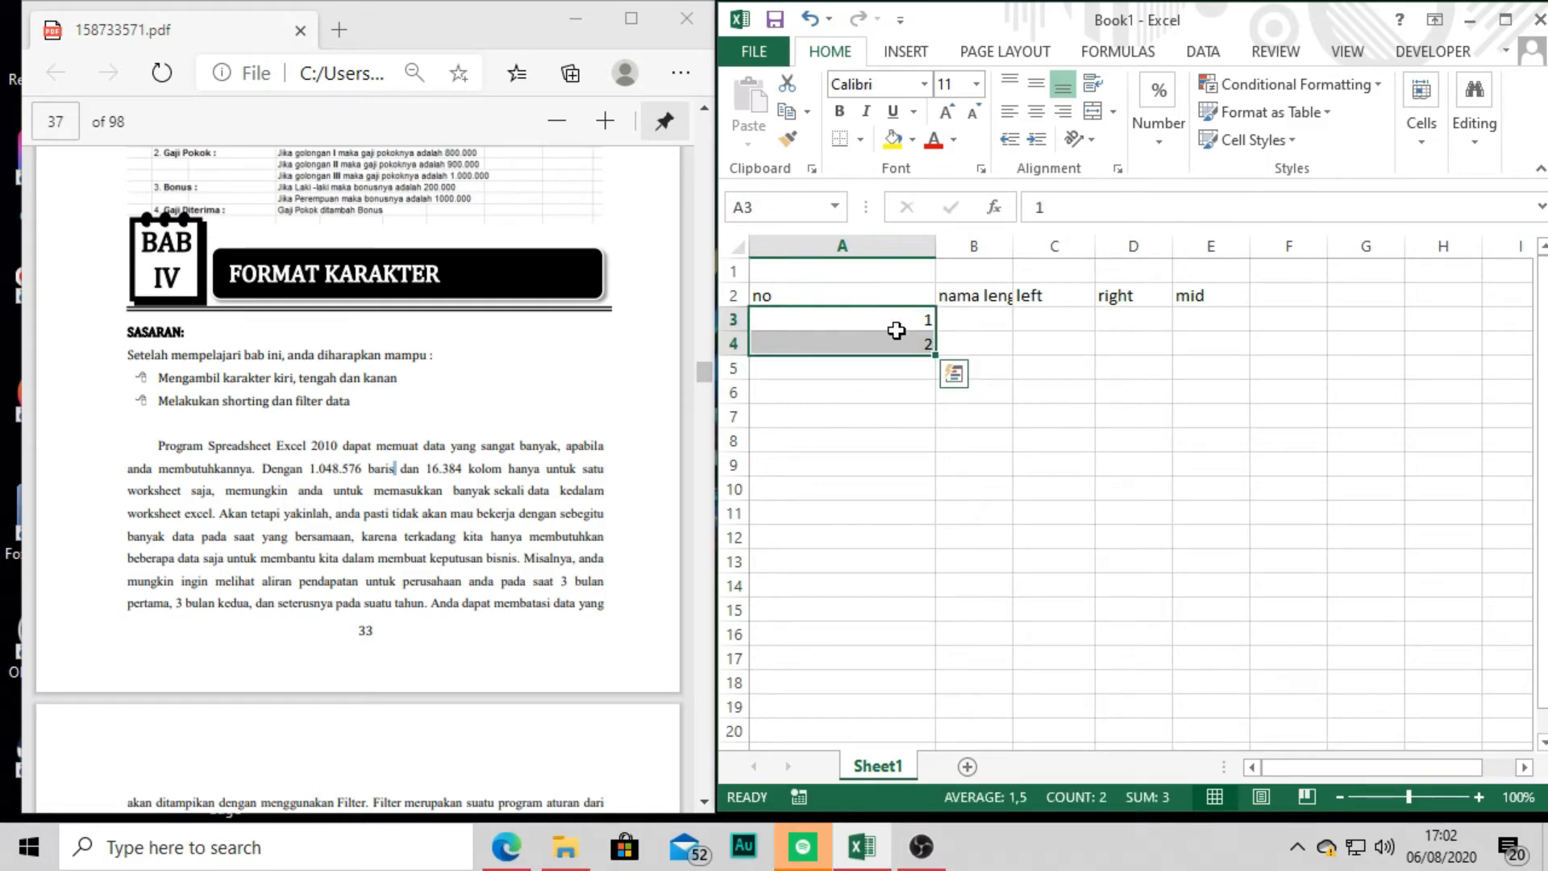
pyautogui.moveTo(935, 355); pyautogui.dragTo(935, 426)
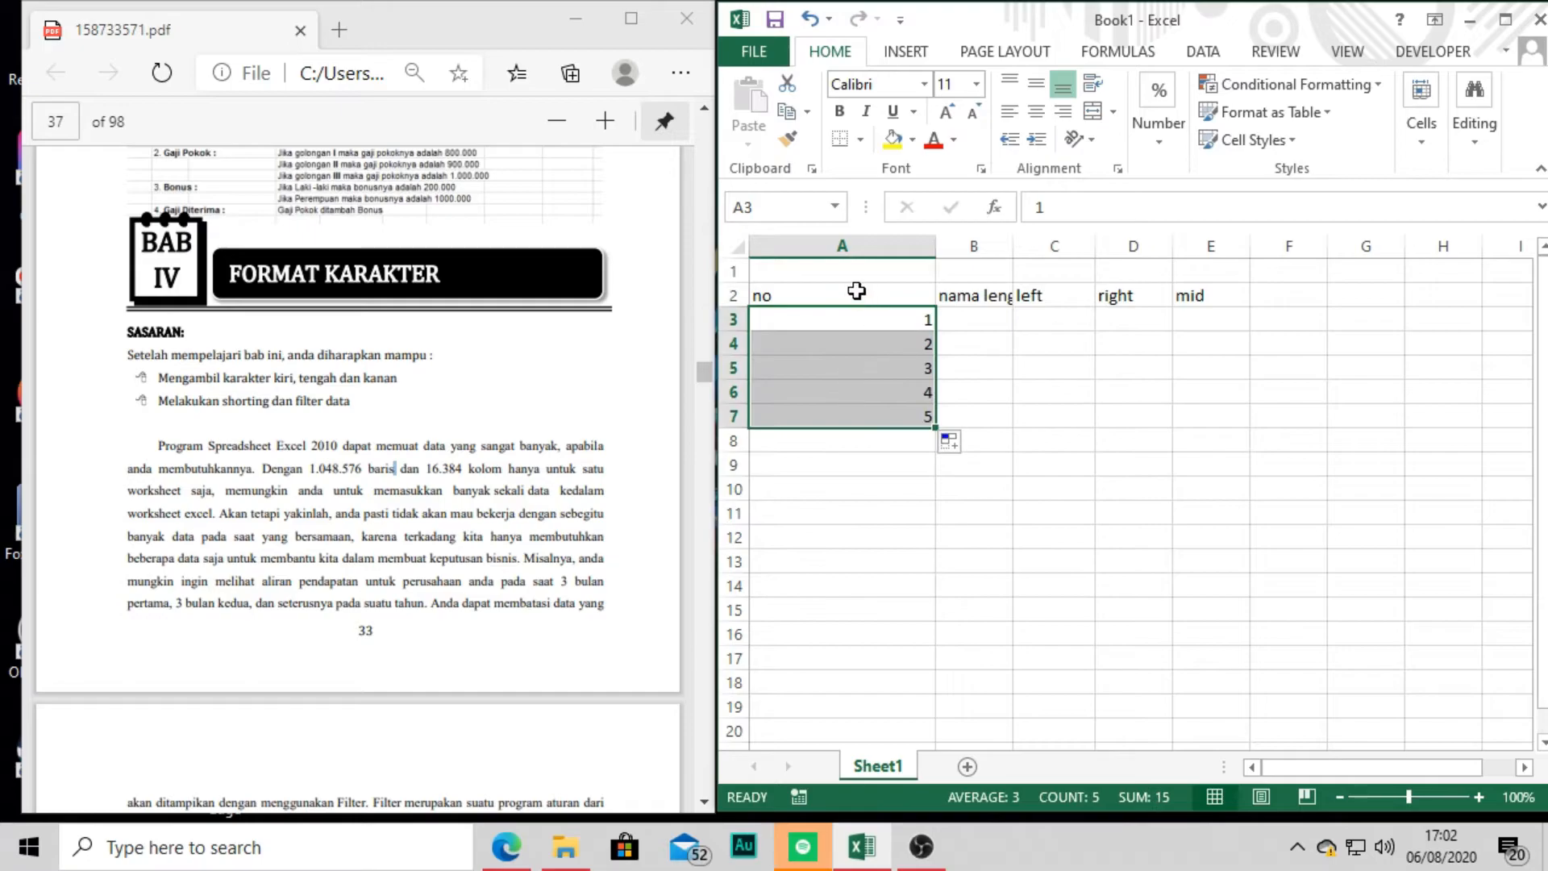
pyautogui.moveTo(851, 297); pyautogui.dragTo(1217, 425)
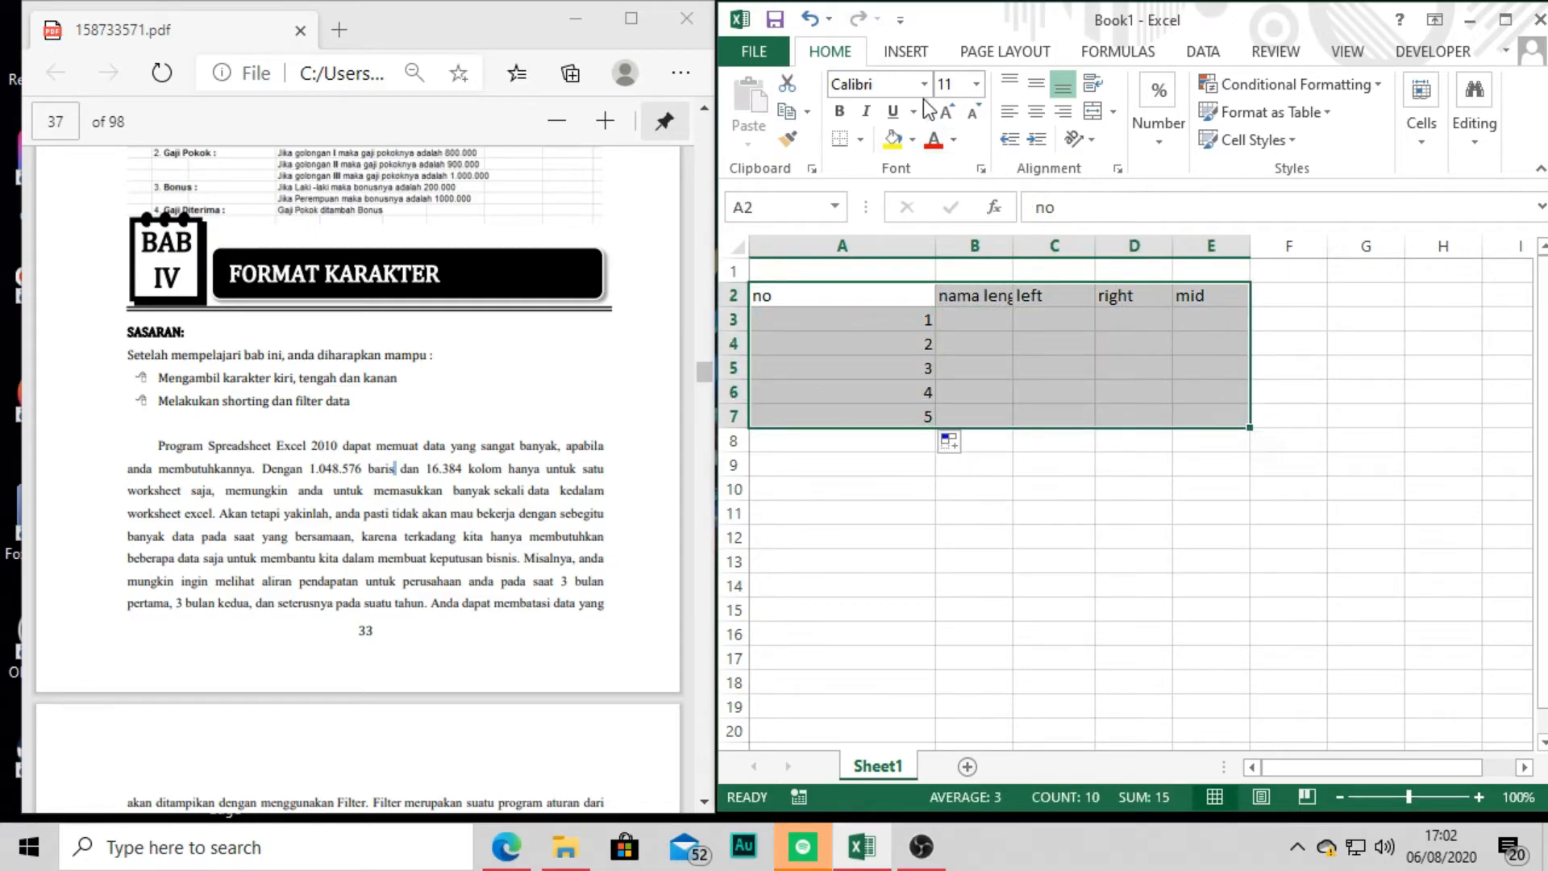
# Apply All Borders to every cell of A2:E7, leaving the Insert Tables menu unused
pyautogui.click(864, 149)
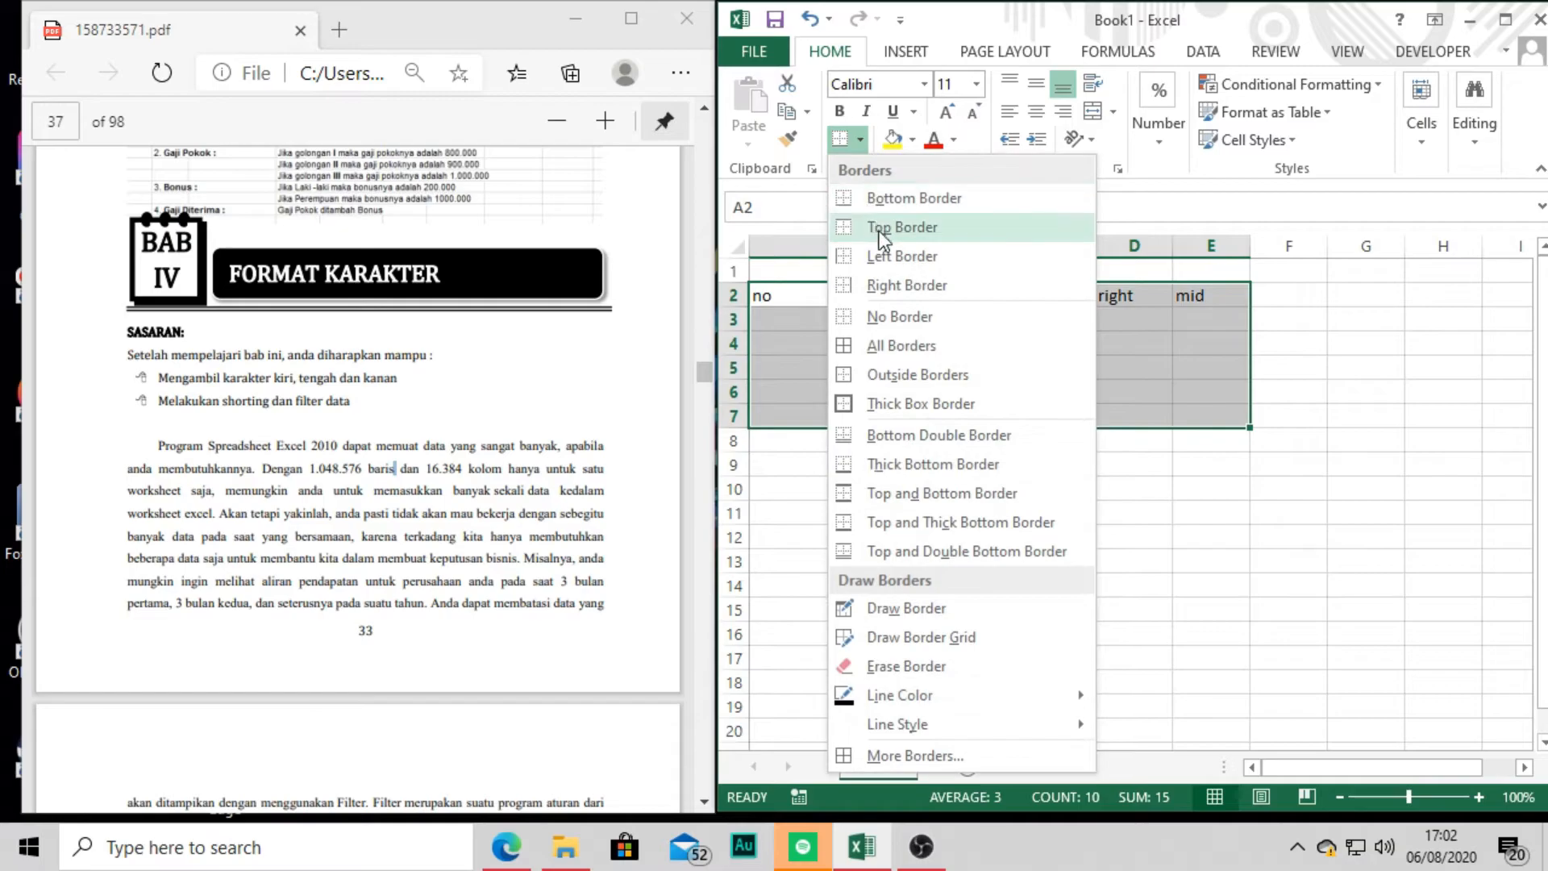
pyautogui.click(917, 342)
pyautogui.click(906, 51)
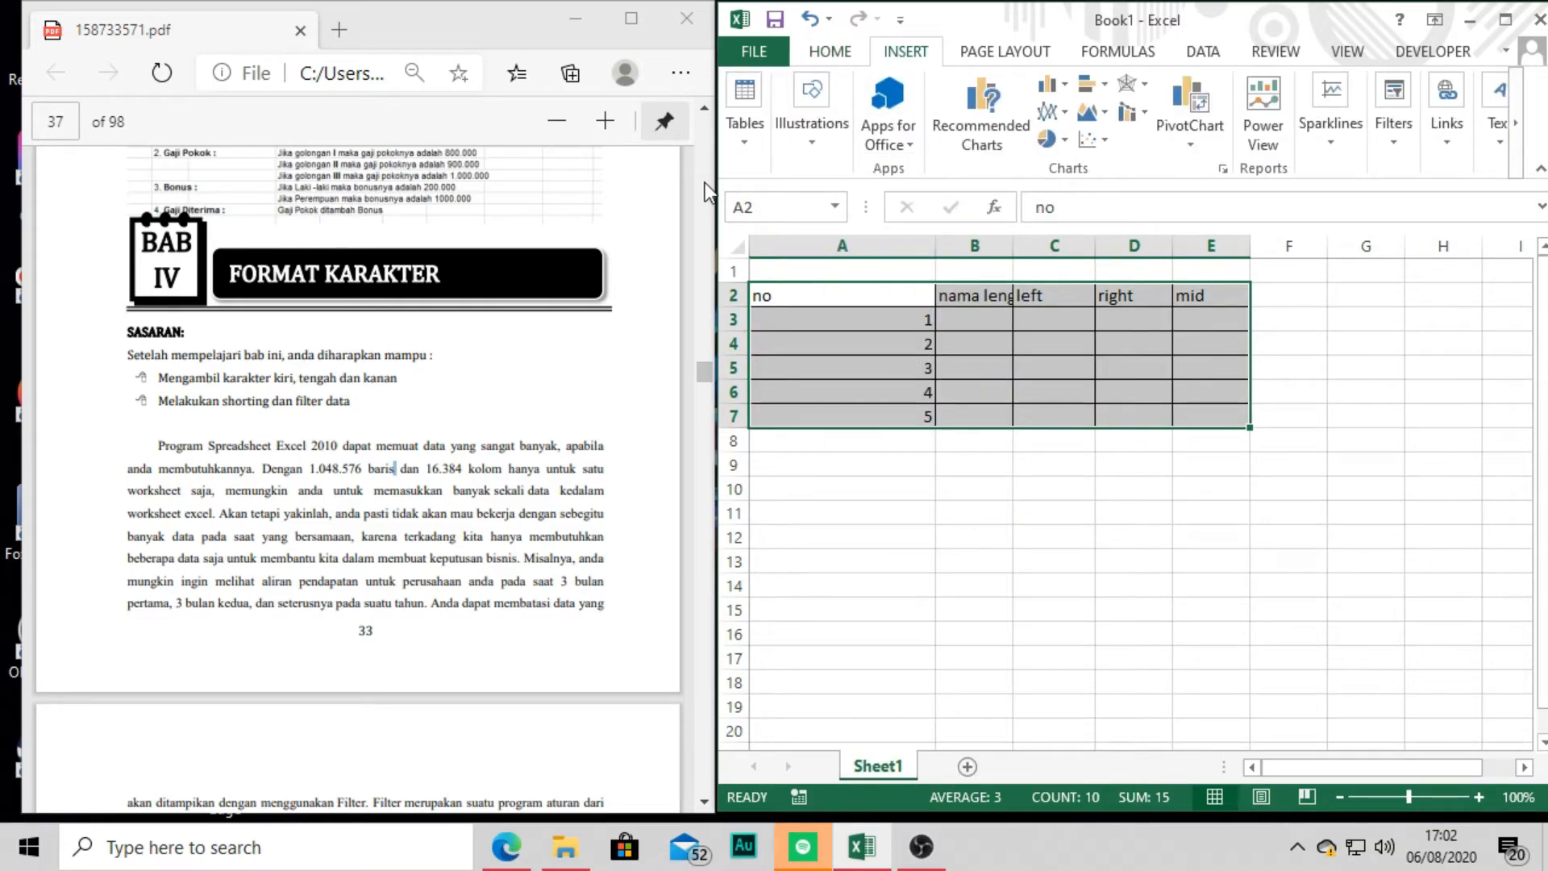
pyautogui.click(744, 129)
pyautogui.click(999, 513)
pyautogui.click(744, 125)
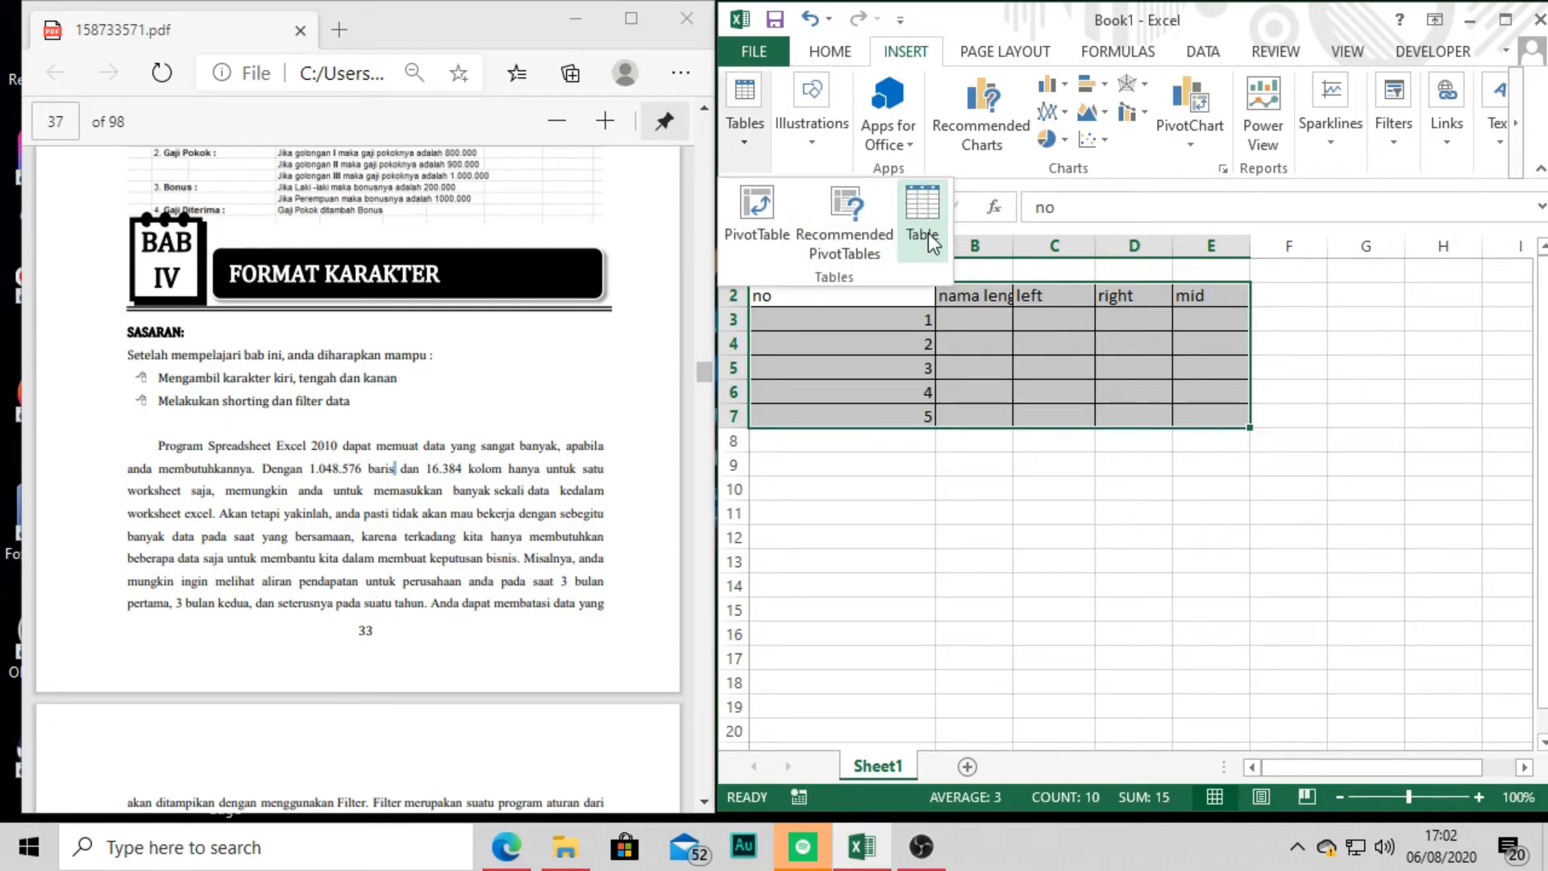
pyautogui.click(1227, 308)
pyautogui.moveTo(1226, 316); pyautogui.dragTo(1227, 415)
pyautogui.click(1213, 321)
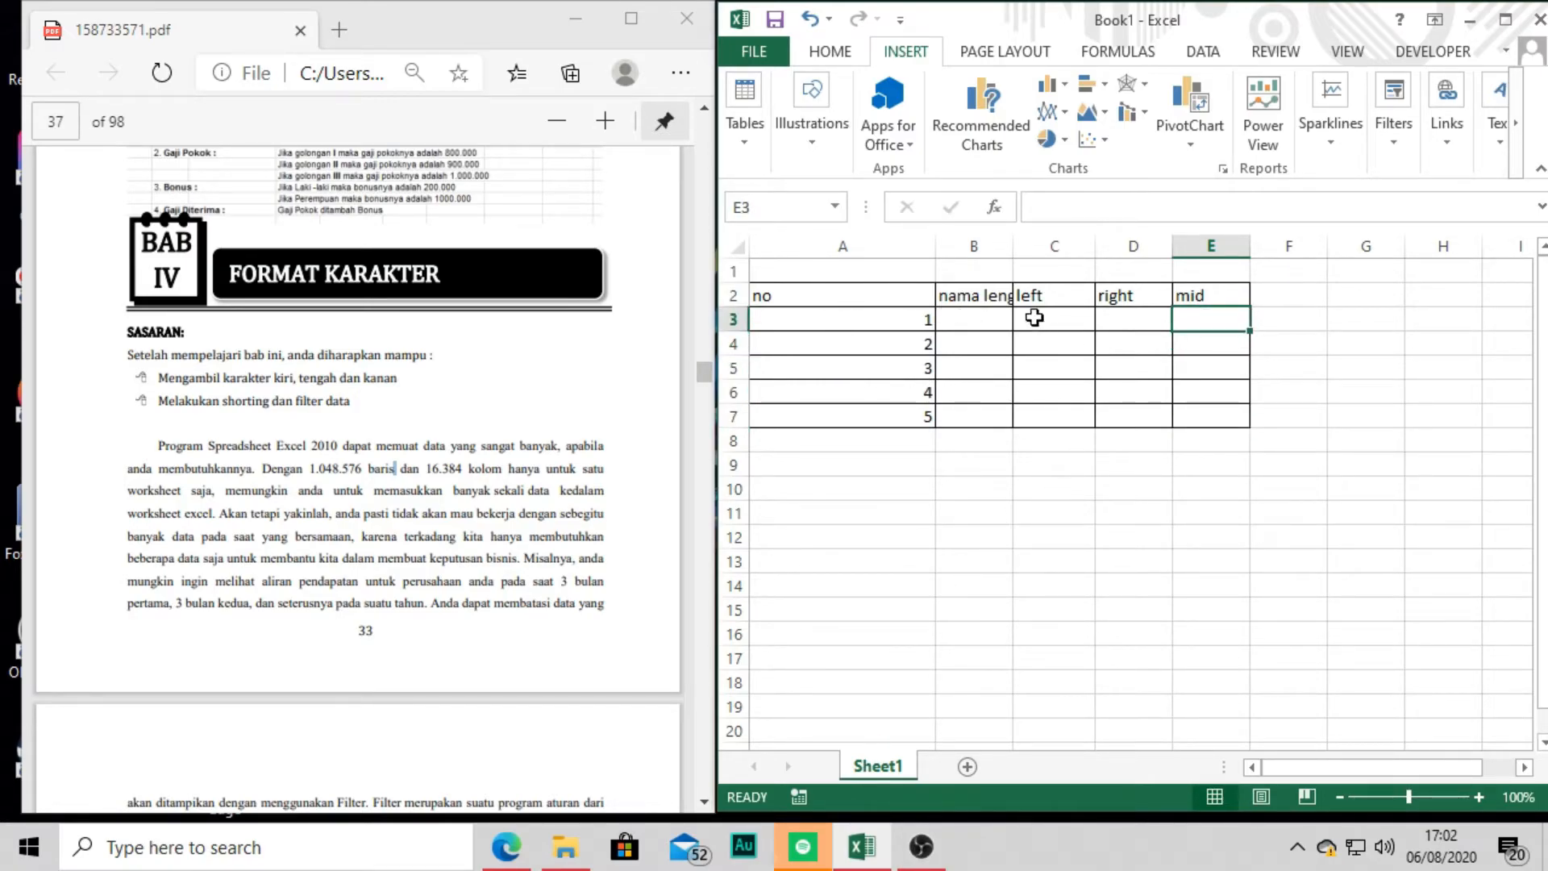
# AutoFit column B to show nama lengkap in full and narrow column A to its no heading
pyautogui.doubleClick(1011, 248)
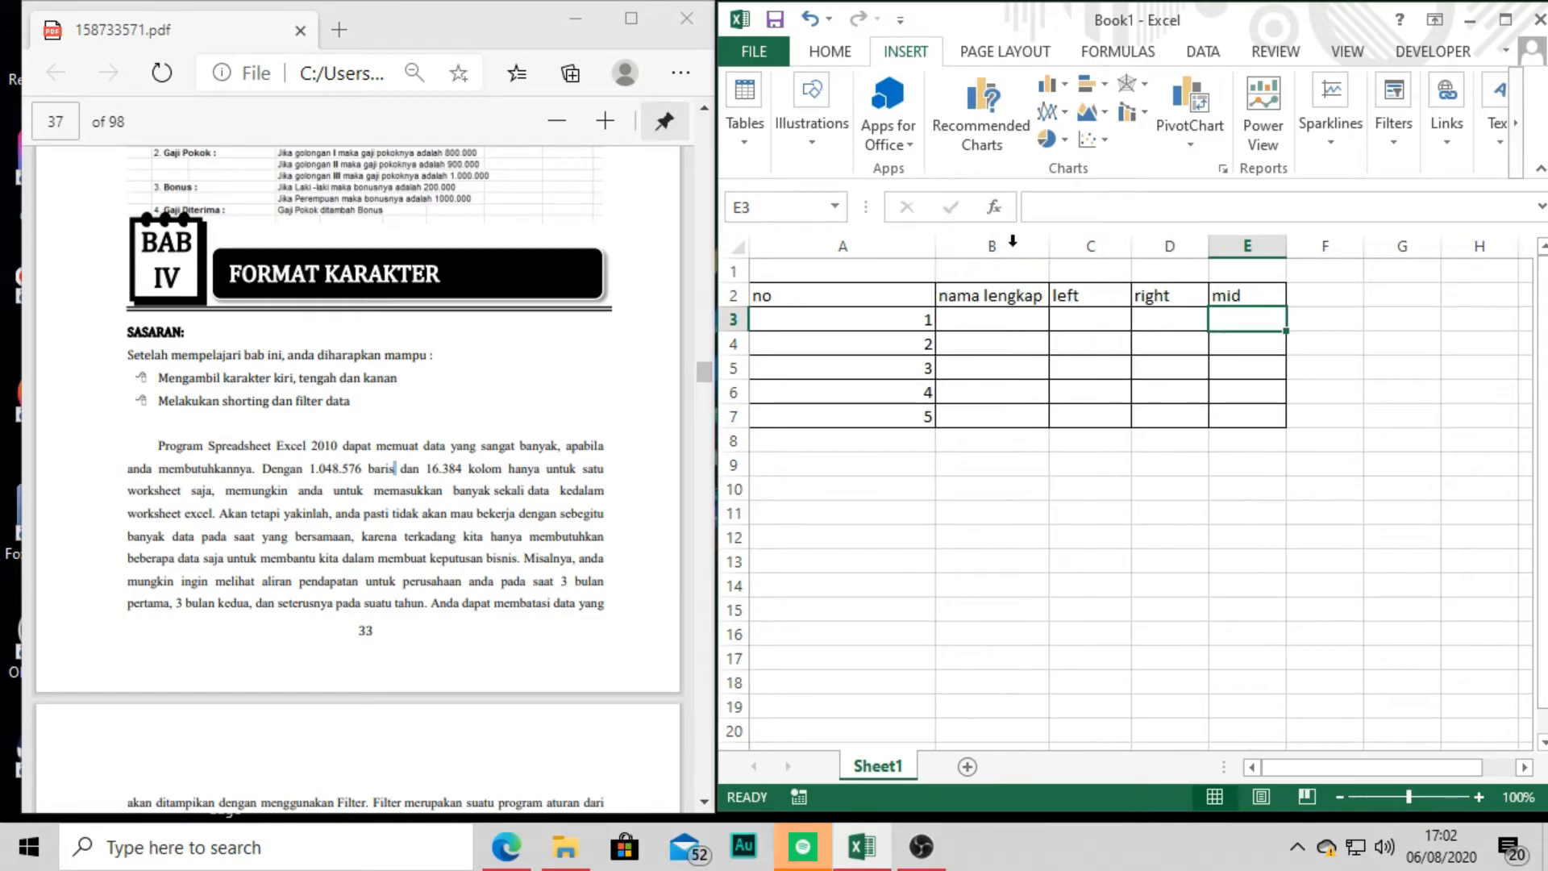
pyautogui.doubleClick(935, 246)
pyautogui.click(925, 339)
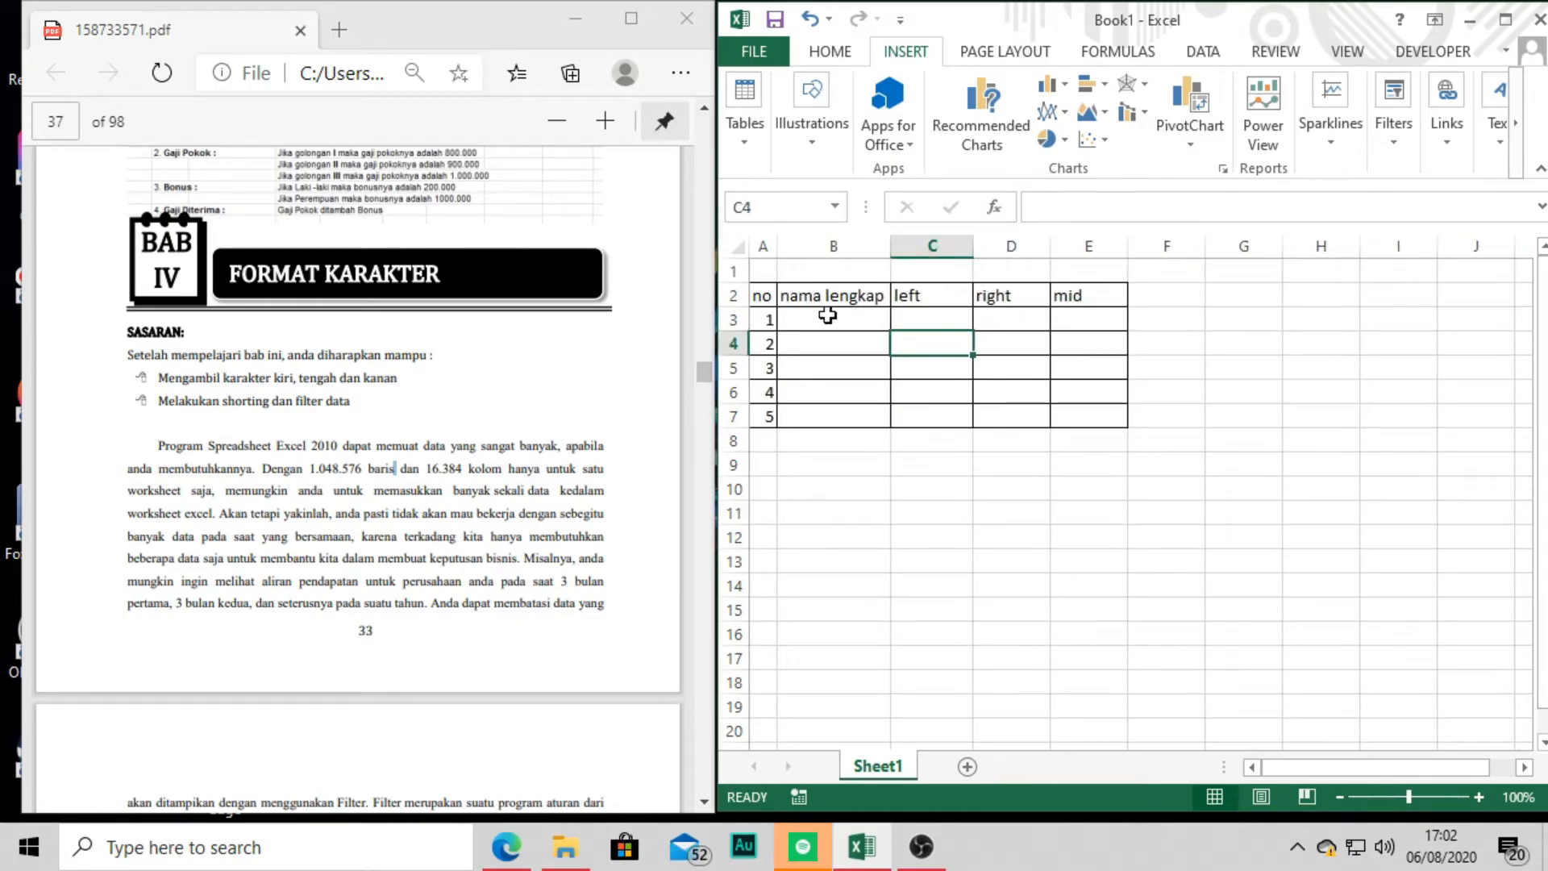
pyautogui.click(793, 319)
# Select the name cells B3:B7 and check the left and right headings
pyautogui.moveTo(830, 318); pyautogui.dragTo(832, 412)
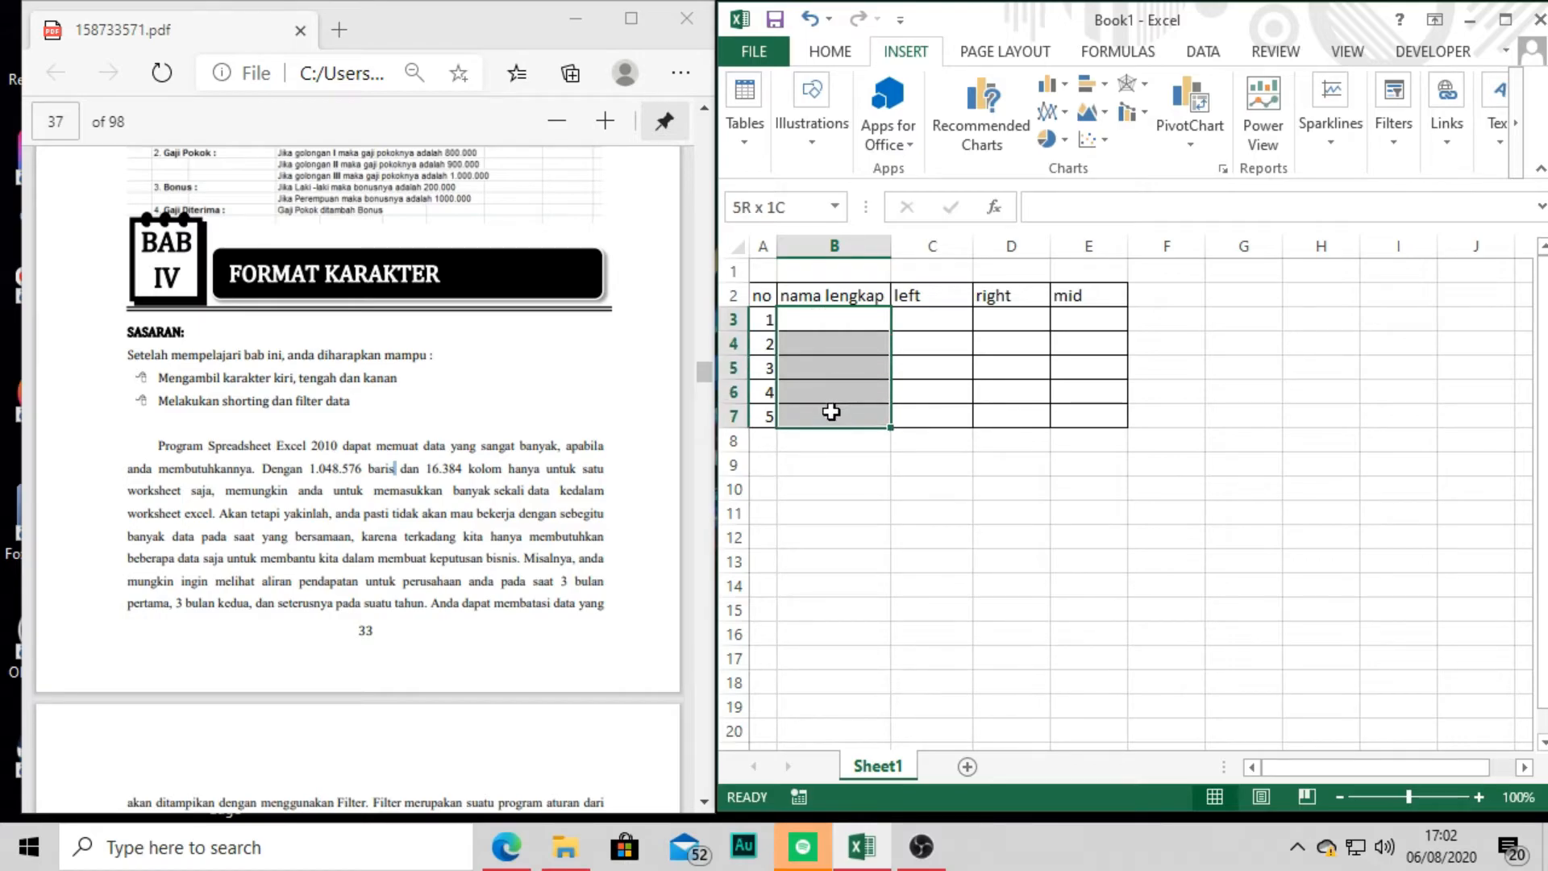
pyautogui.click(819, 327)
pyautogui.click(847, 514)
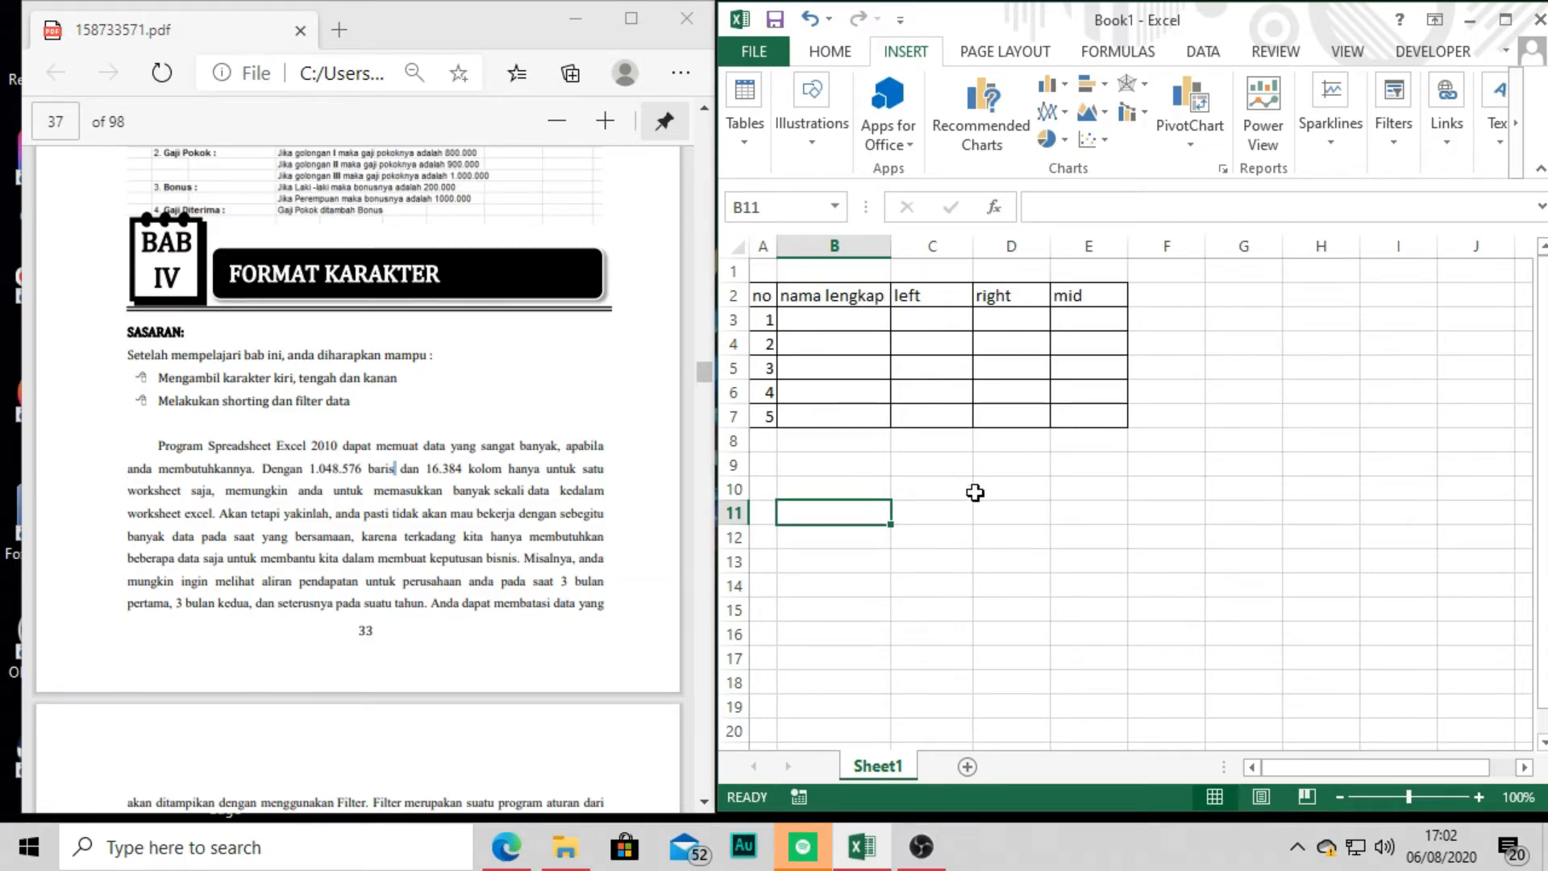
pyautogui.click(939, 318)
pyautogui.click(940, 295)
pyautogui.click(1012, 295)
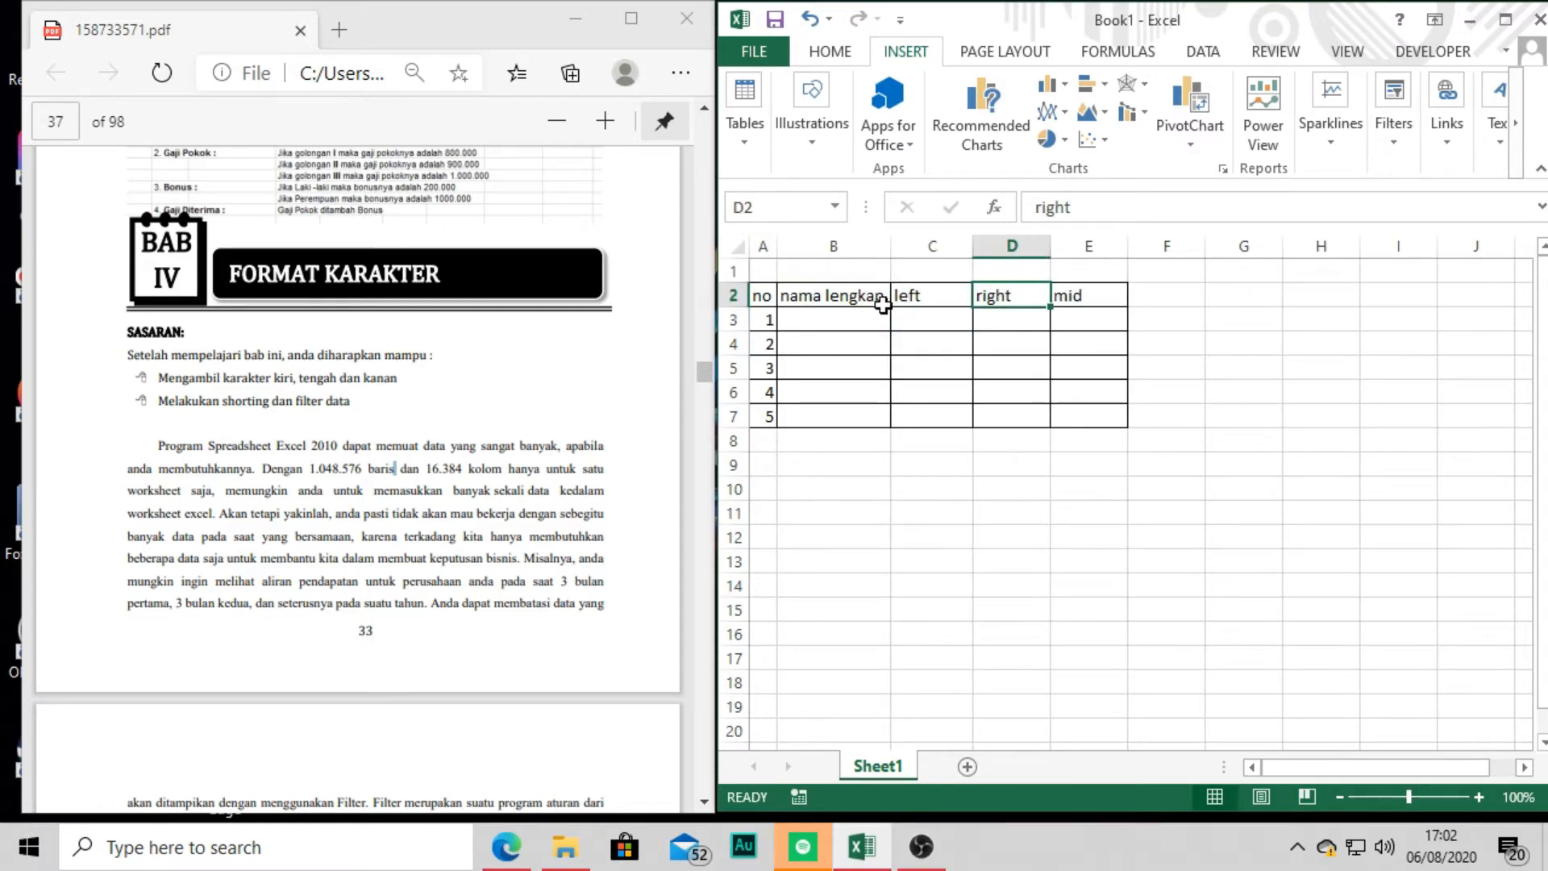
pyautogui.click(920, 301)
# Click through cells in and around the table, ending at G11
pyautogui.click(1004, 310)
pyautogui.click(1085, 303)
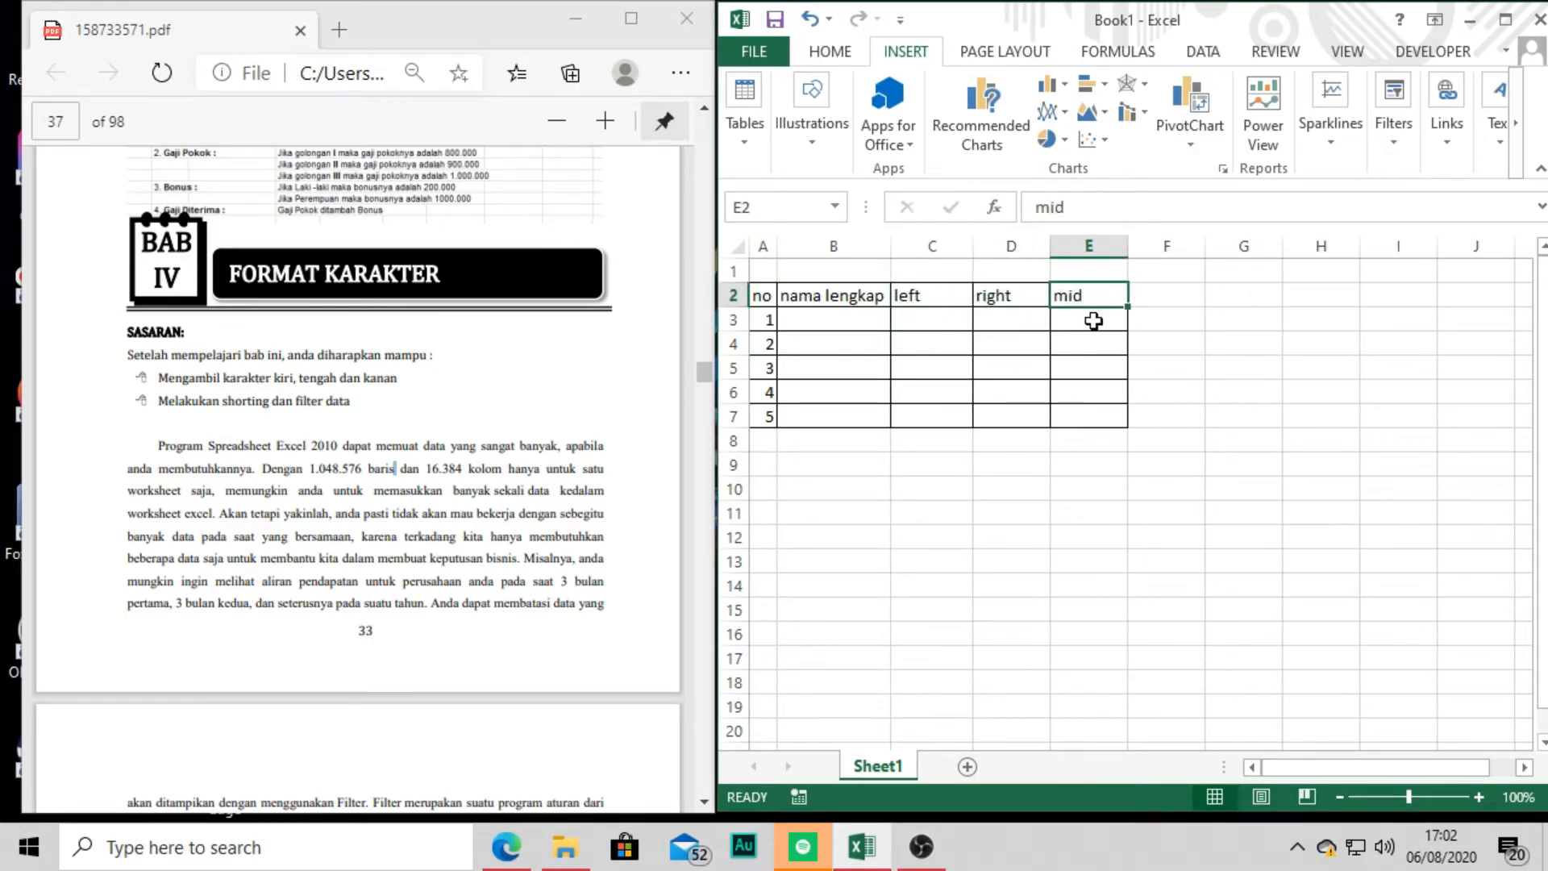
pyautogui.click(1034, 590)
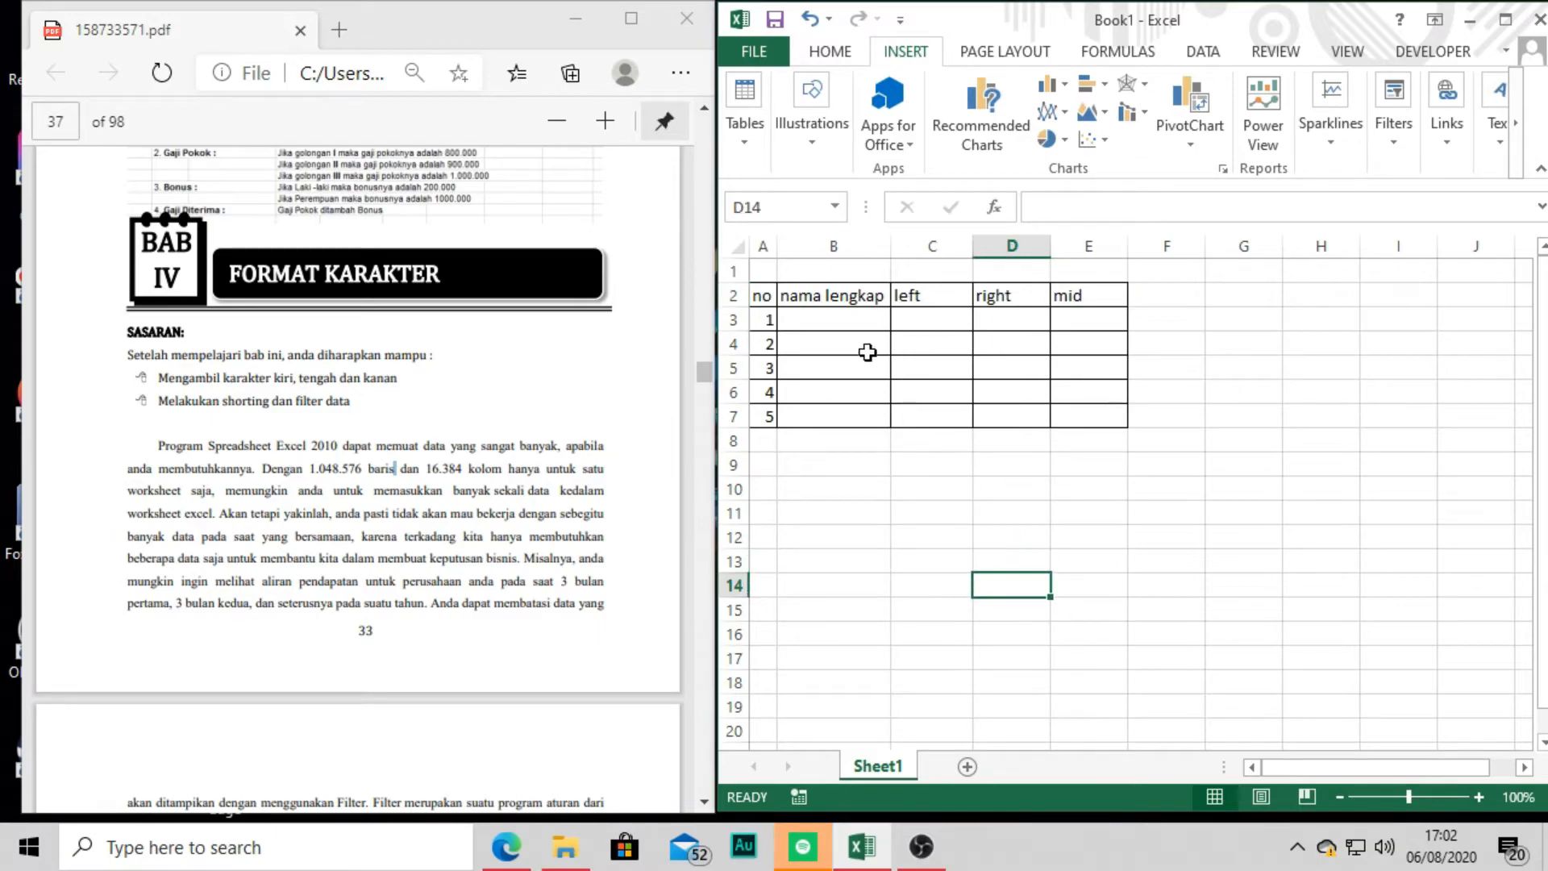
pyautogui.click(841, 316)
pyautogui.click(1108, 460)
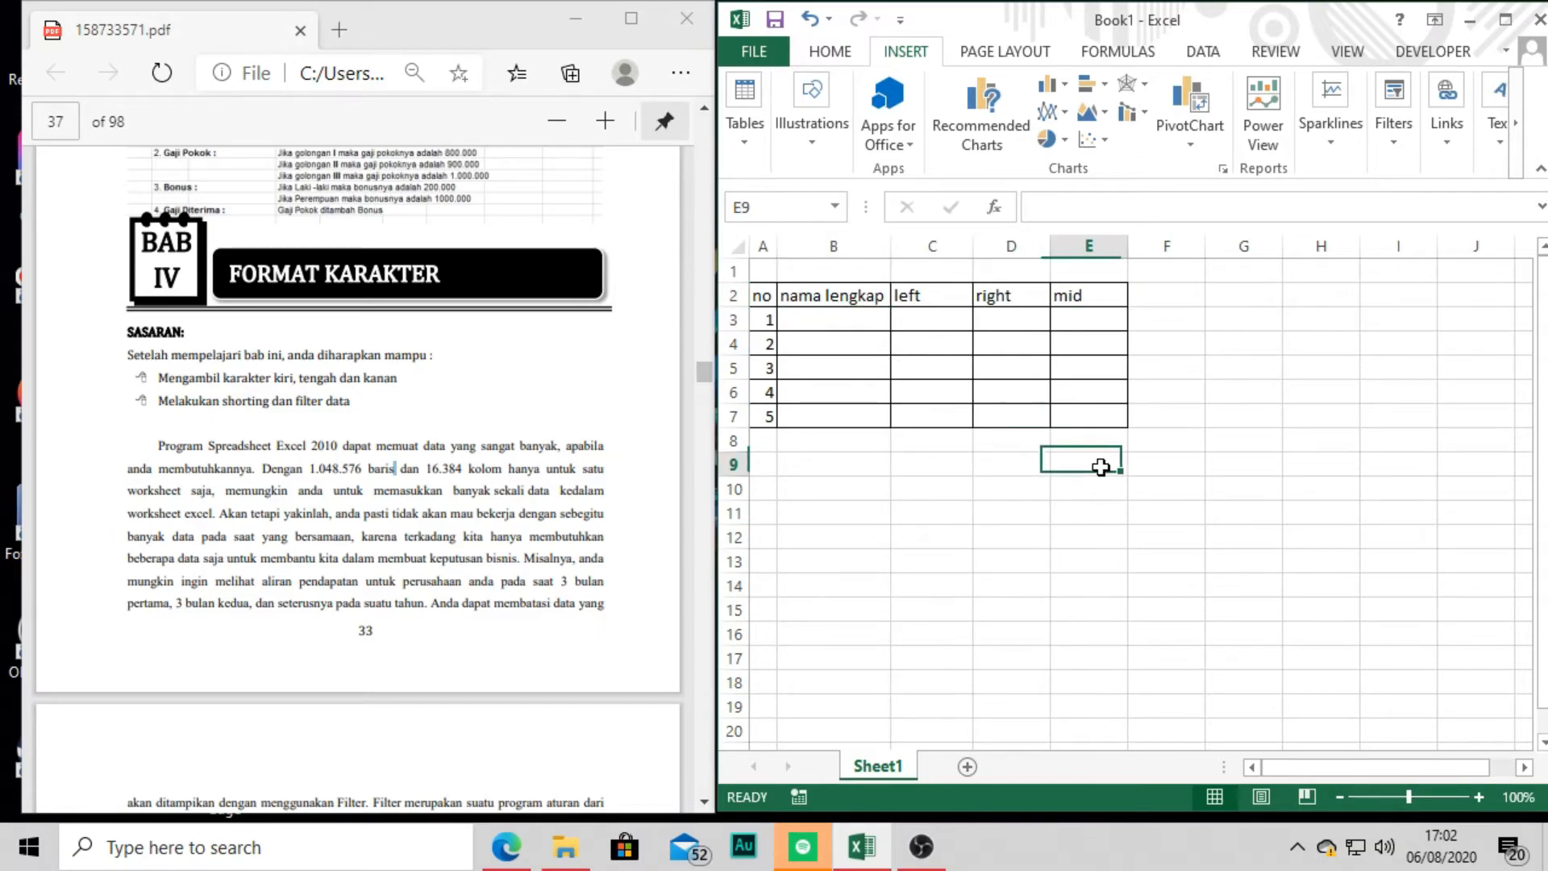
pyautogui.moveTo(803, 847)
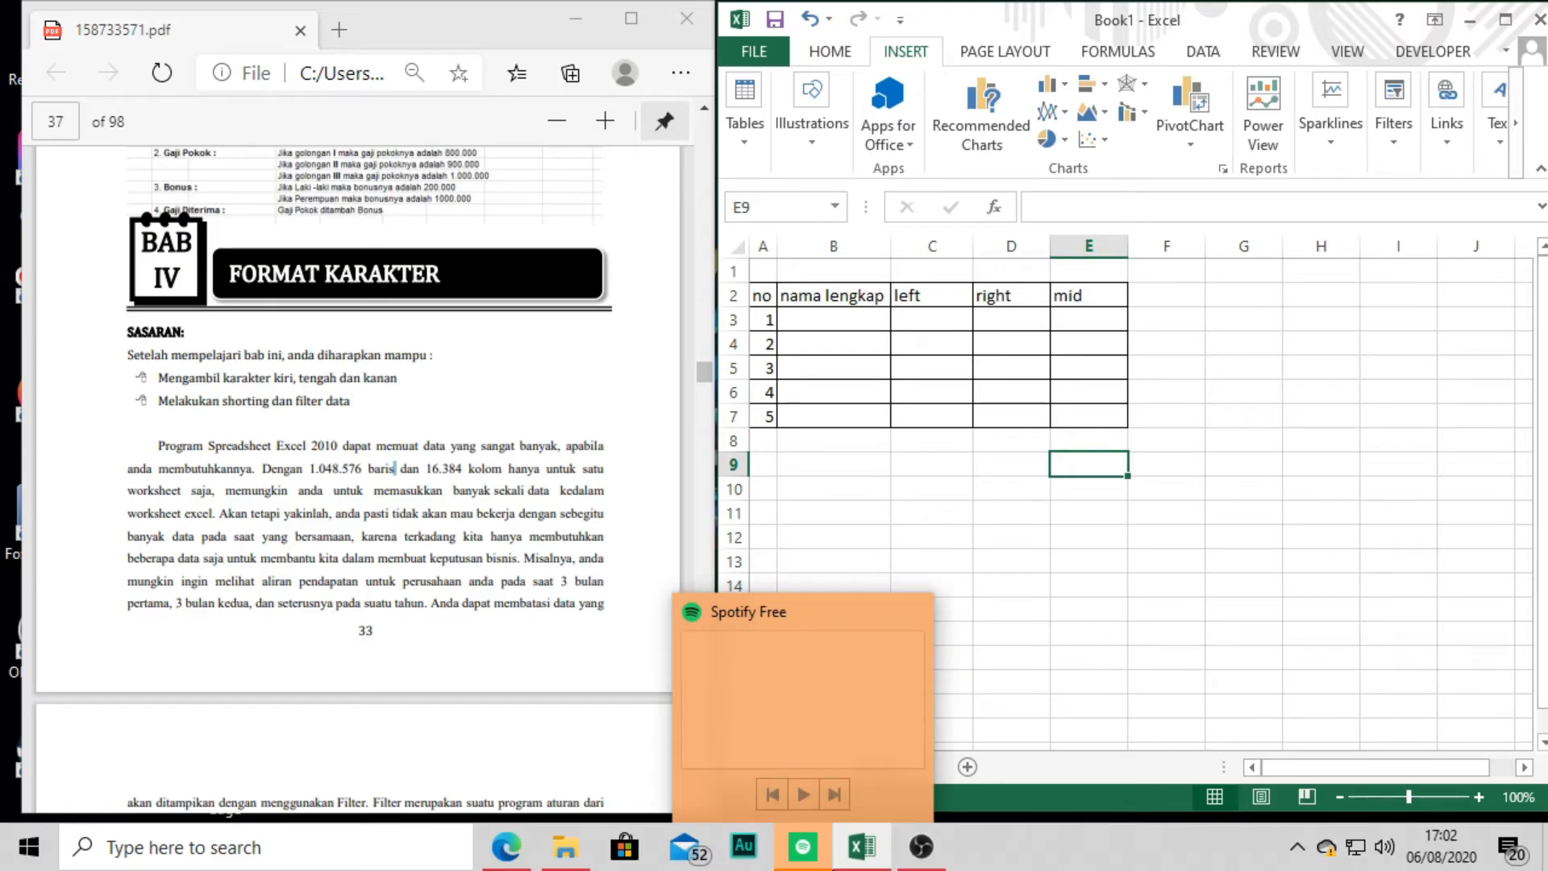
pyautogui.click(1250, 508)
# Type a three-word sample full name into cell E9
pyautogui.click(1068, 463)
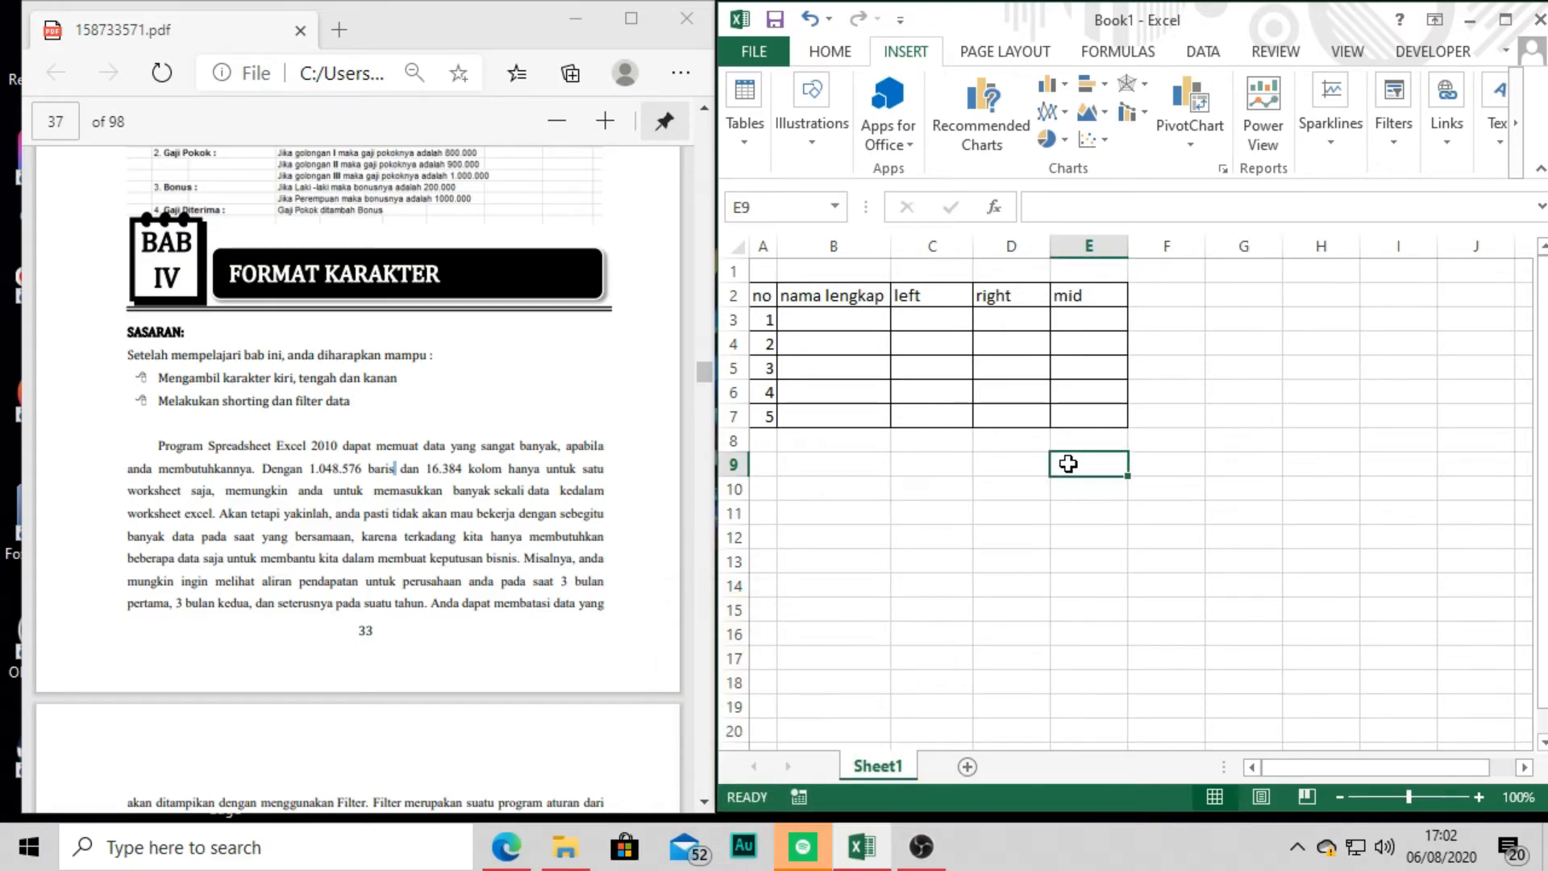
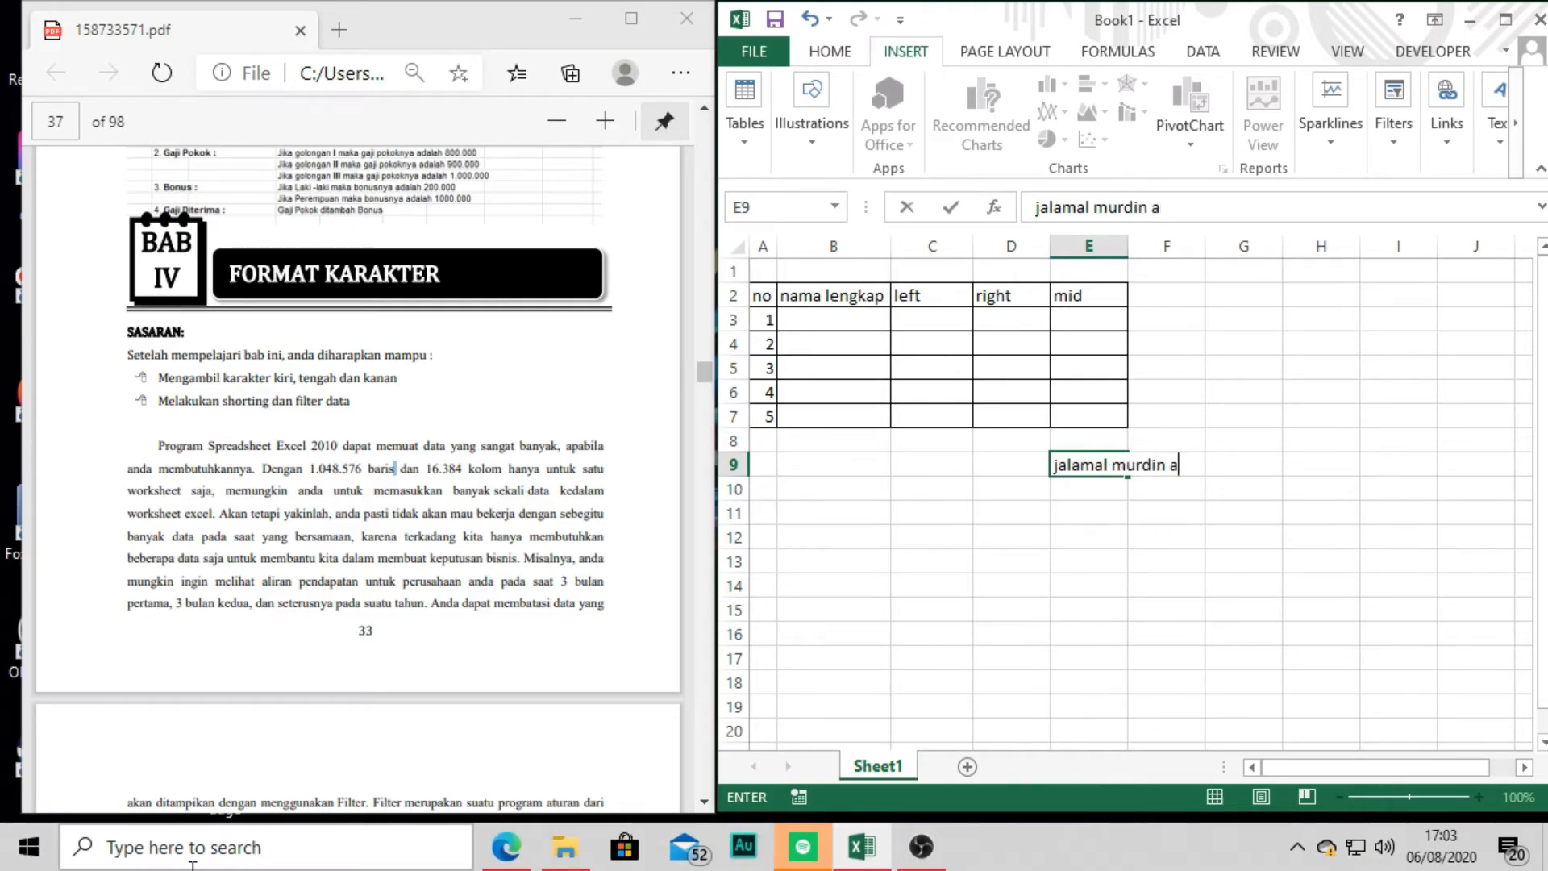
pyautogui.press('Return')
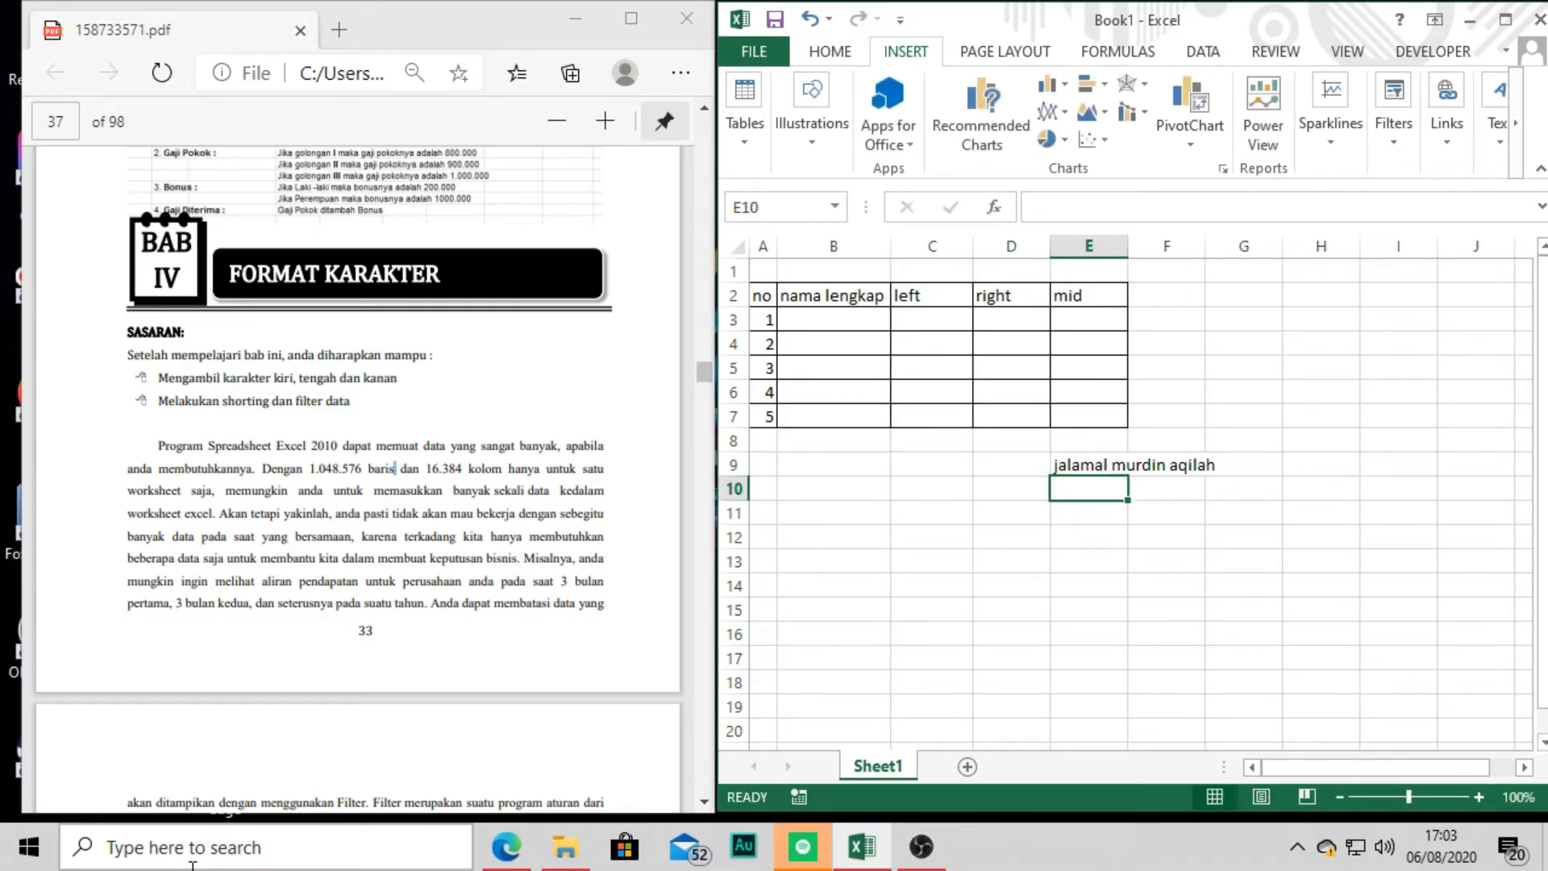
pyautogui.click(1145, 466)
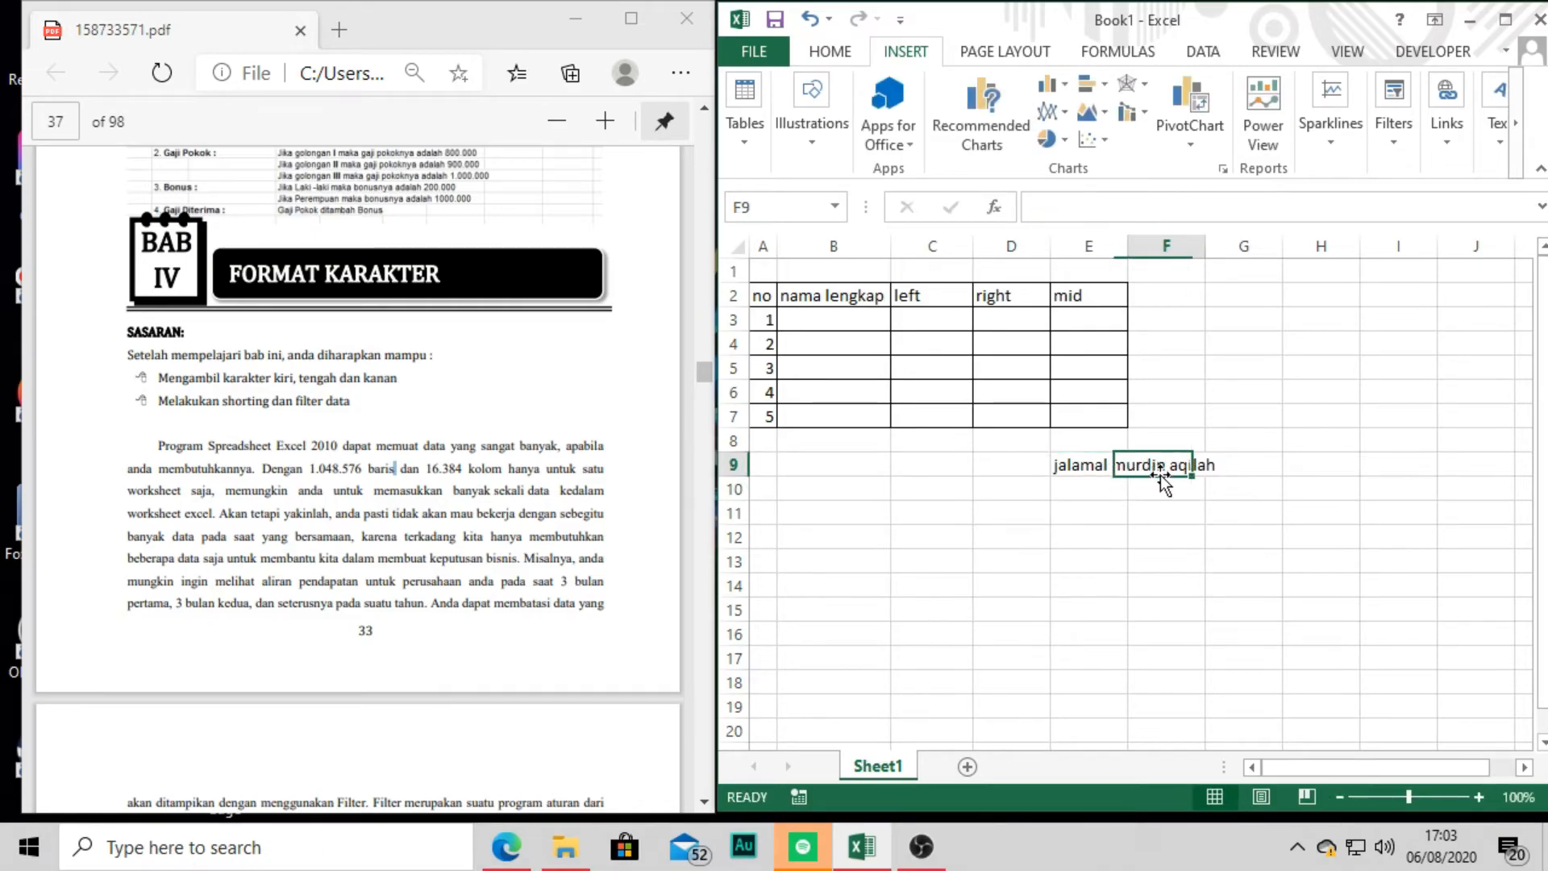
pyautogui.click(1088, 466)
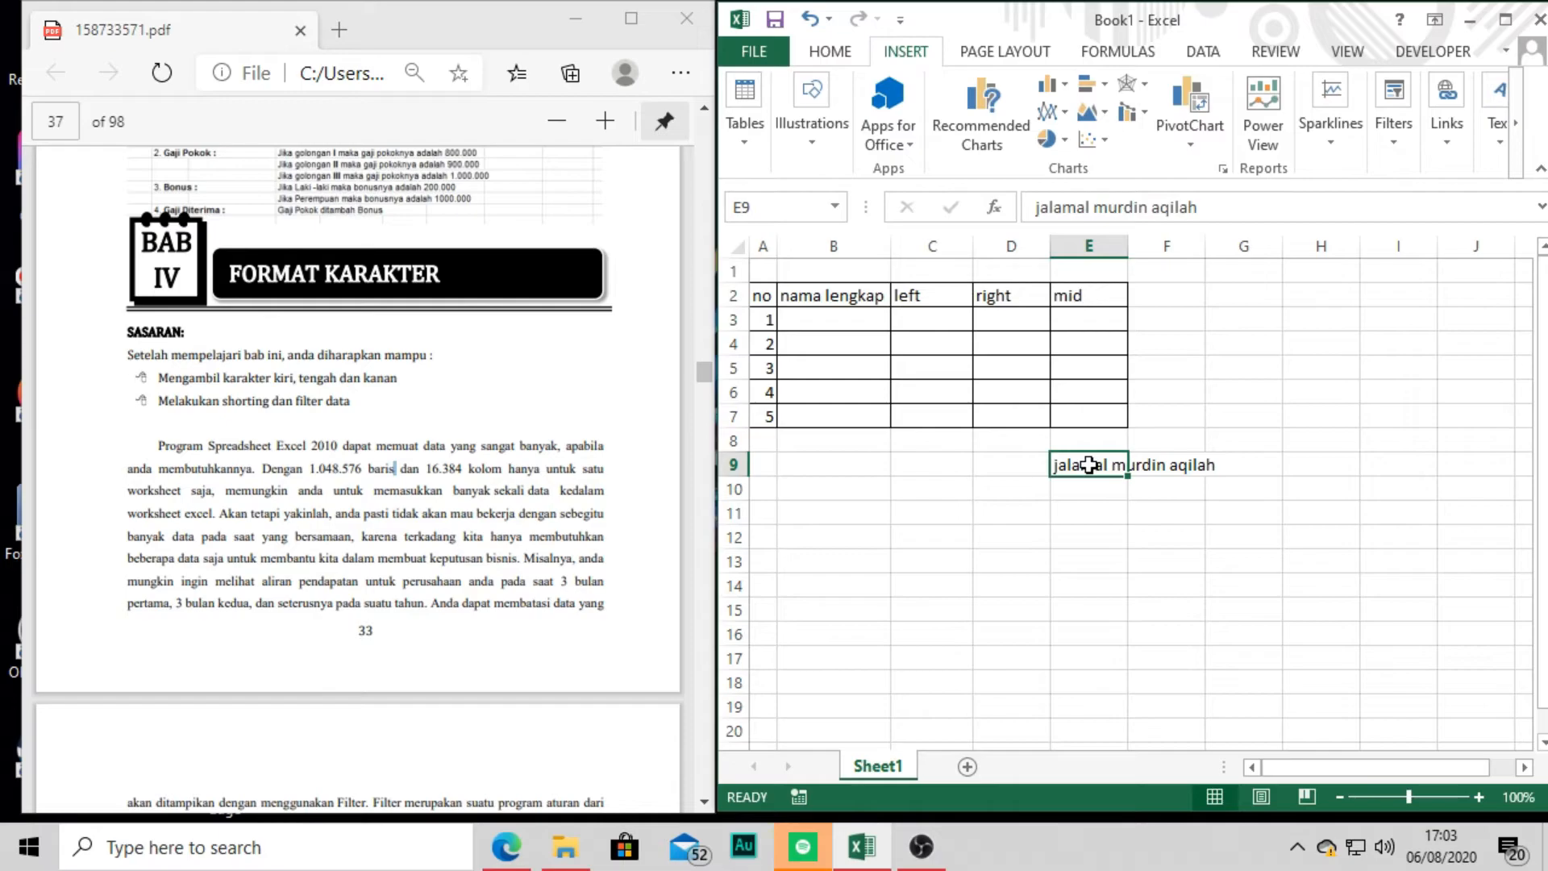
# Select the first-row result cells C3 through E3
pyautogui.click(933, 297)
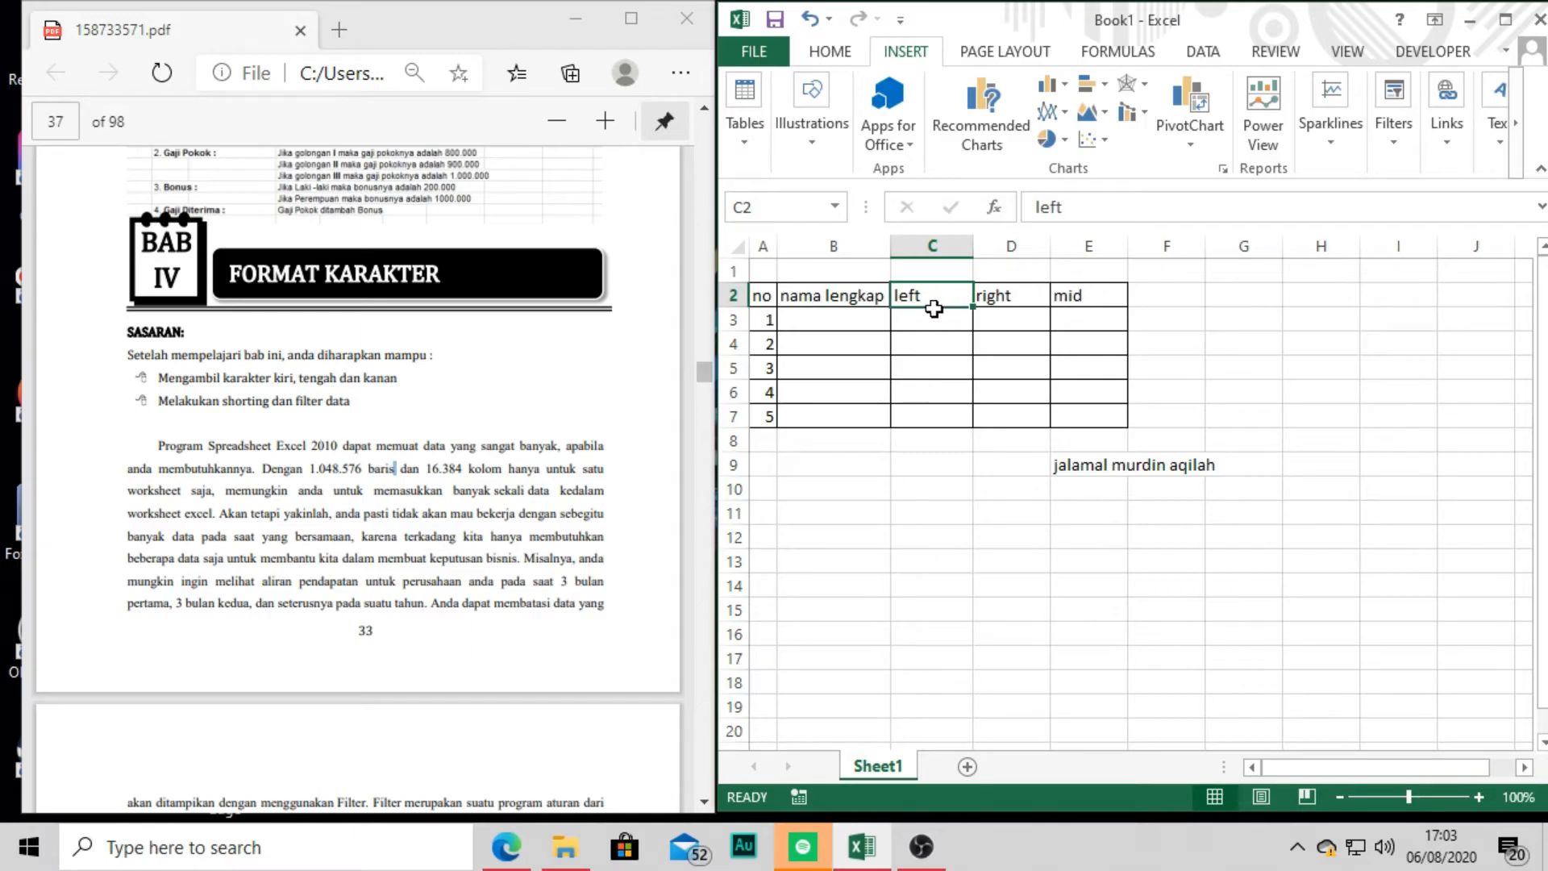
pyautogui.click(905, 322)
pyautogui.click(1000, 323)
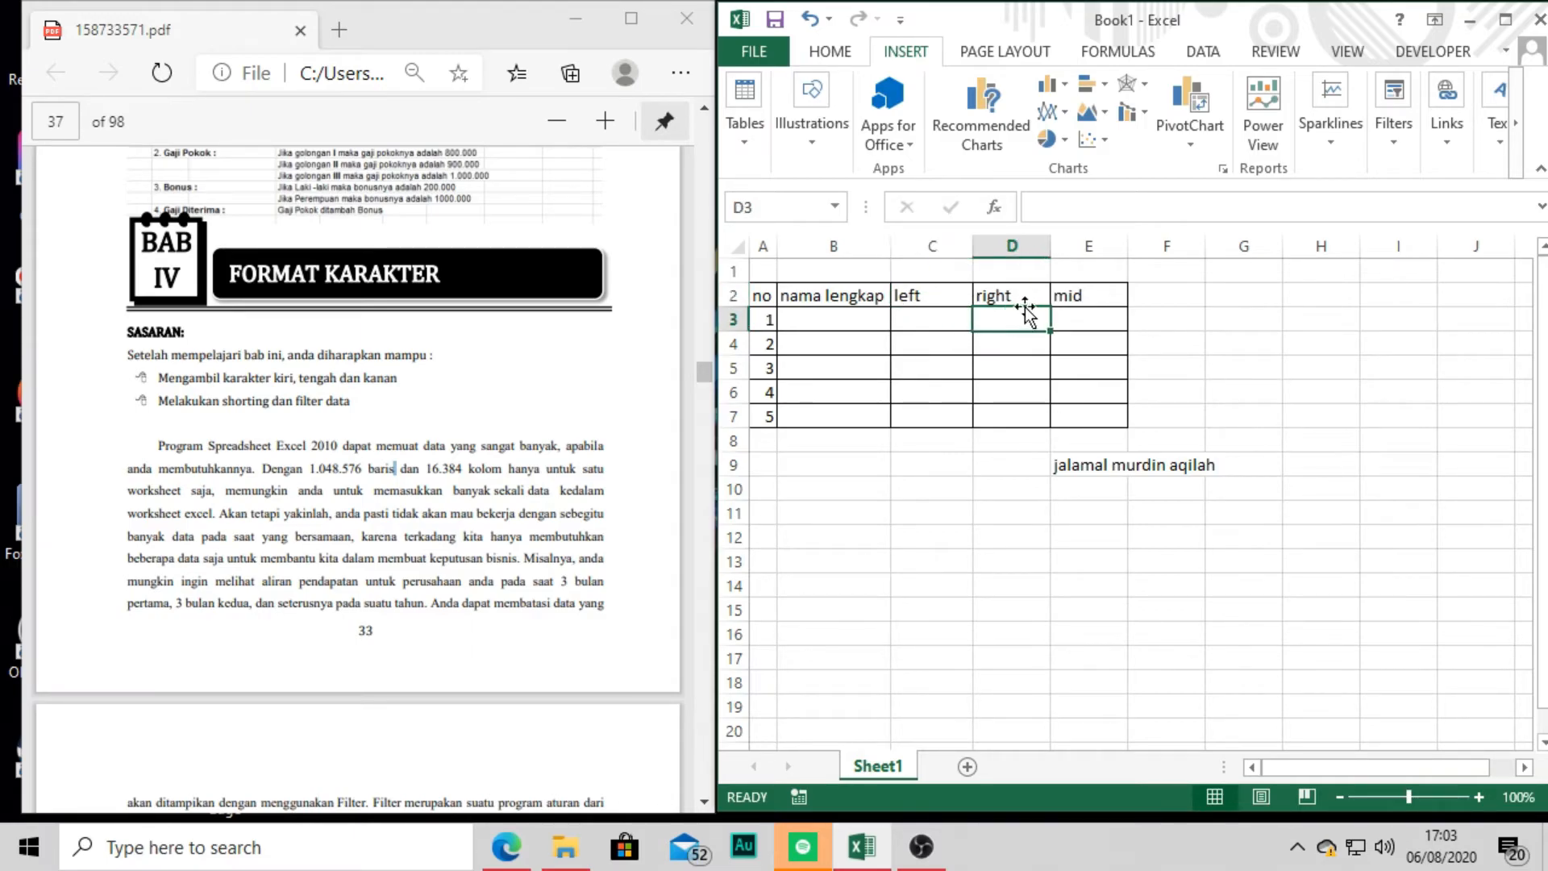
pyautogui.click(1086, 317)
pyautogui.moveTo(933, 318); pyautogui.dragTo(1125, 325)
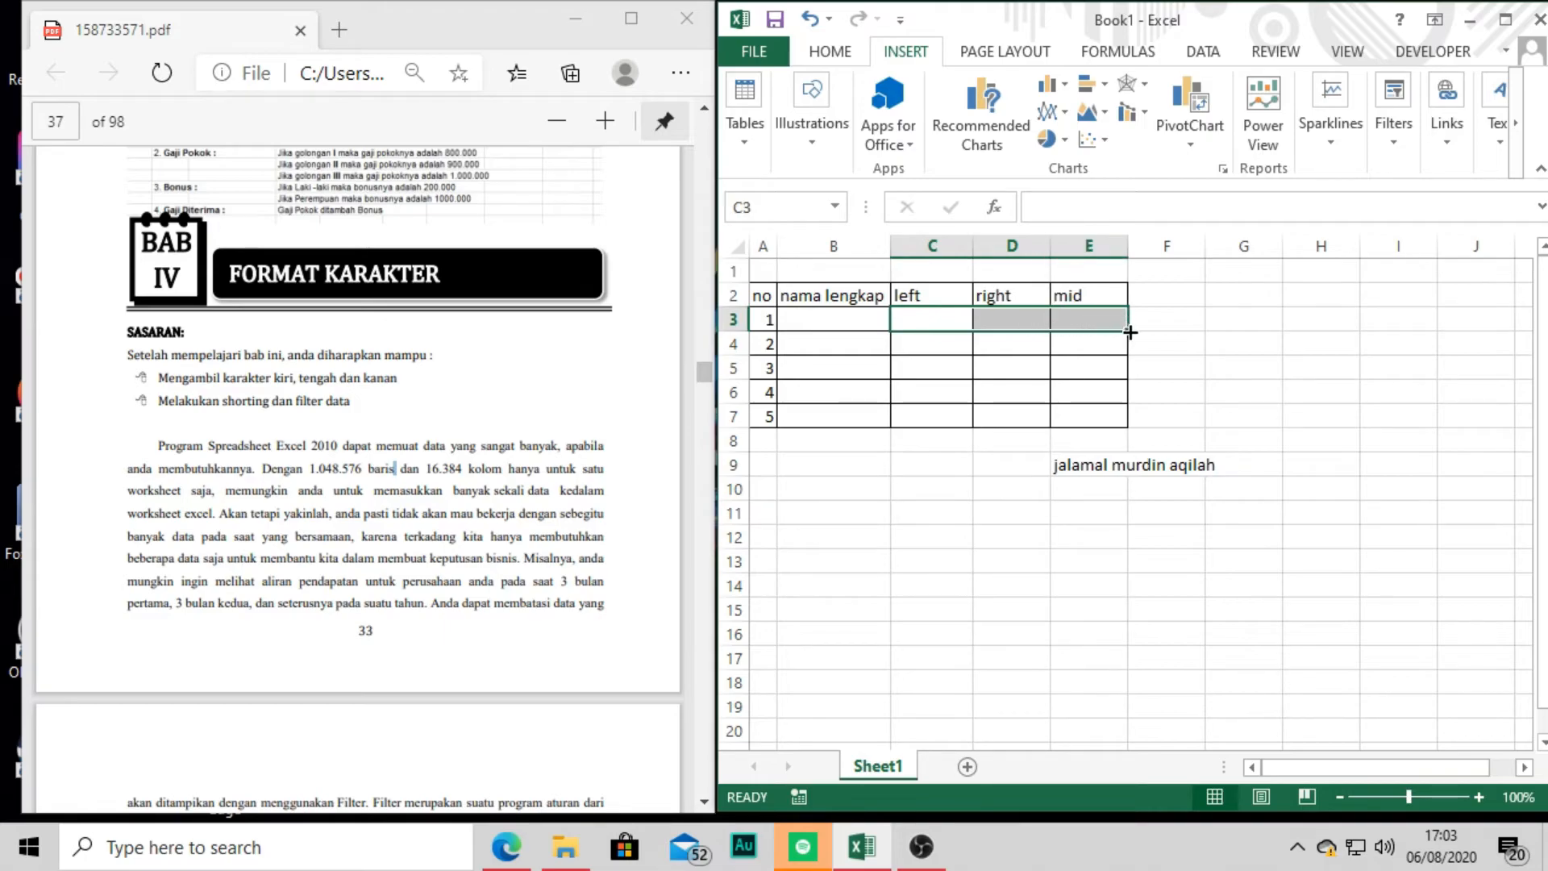
pyautogui.click(946, 338)
pyautogui.moveTo(940, 324); pyautogui.dragTo(1104, 328)
# Fill C3:E3 down to row 7, then reselect the sample name in E9
pyautogui.click(1072, 321)
pyautogui.click(940, 327)
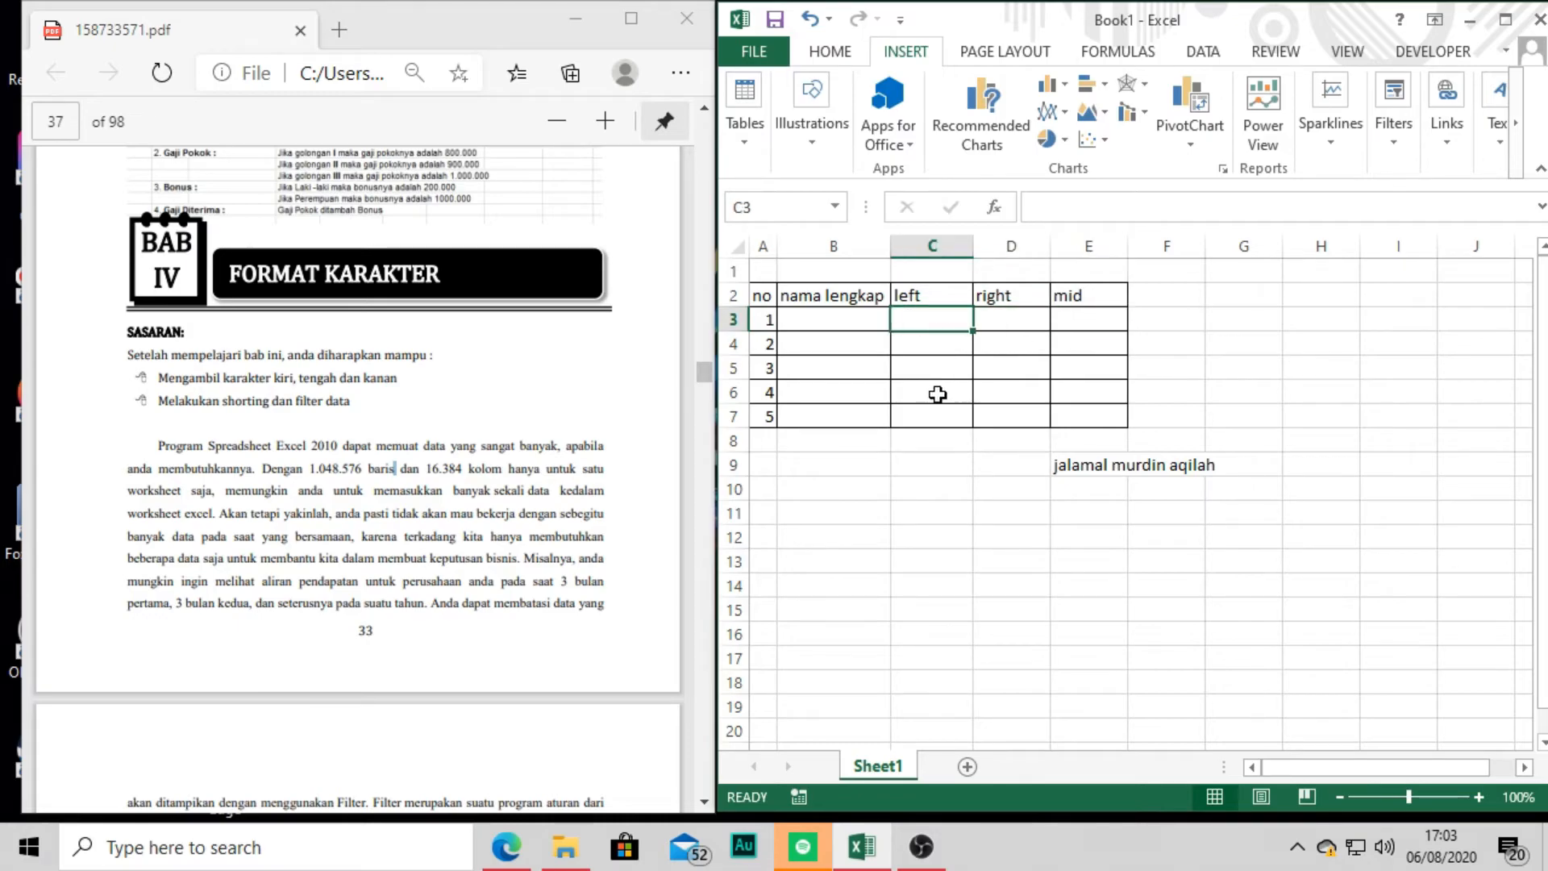
pyautogui.click(926, 300)
pyautogui.moveTo(958, 322); pyautogui.dragTo(1132, 423)
pyautogui.click(1166, 390)
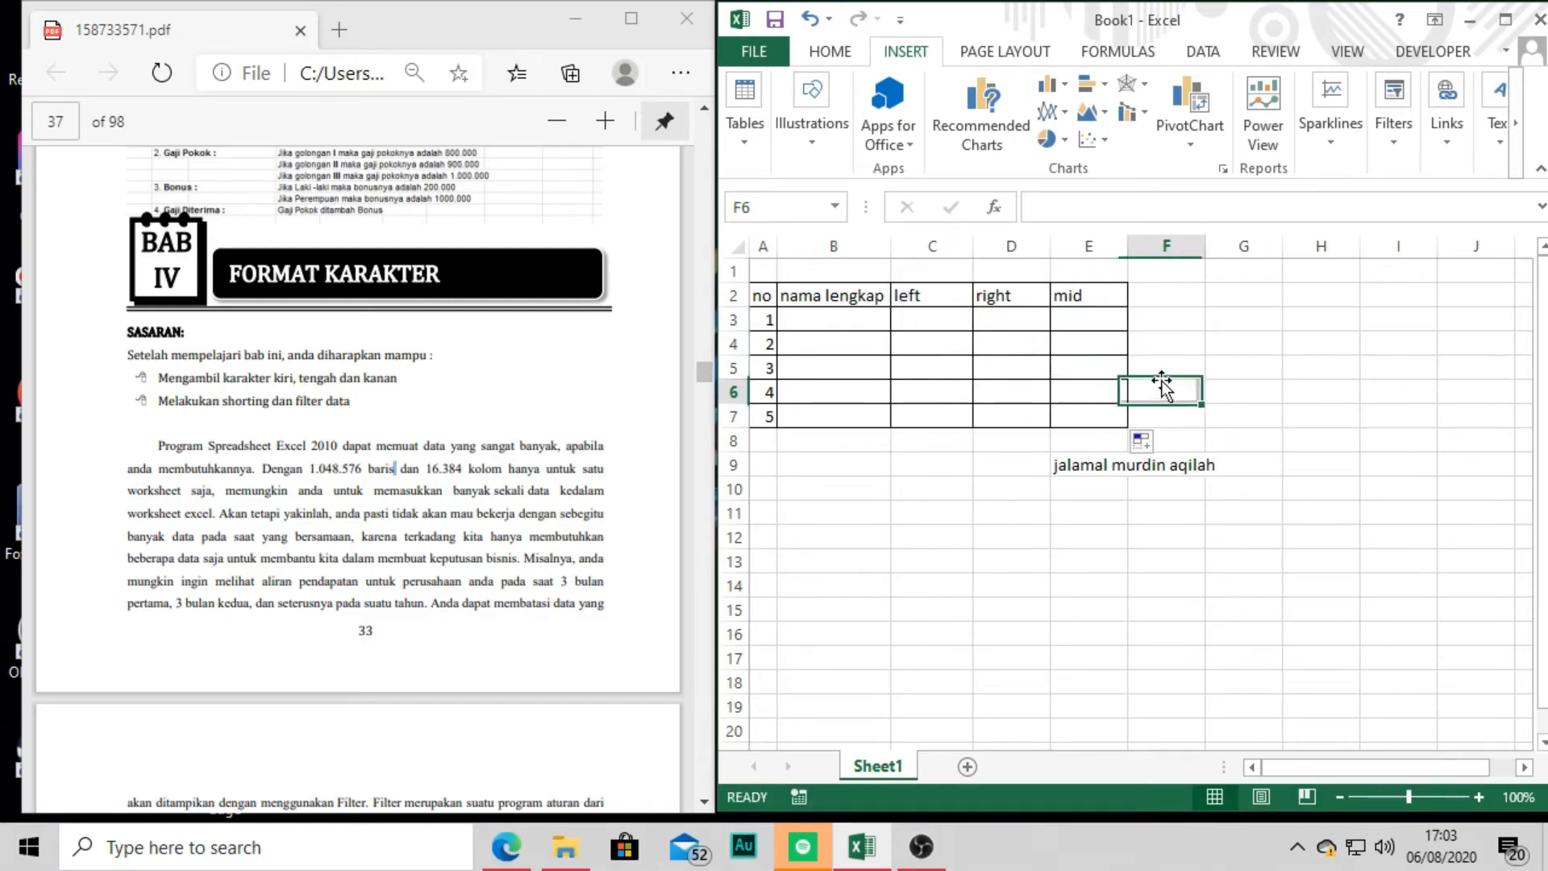
pyautogui.click(818, 316)
pyautogui.click(1069, 464)
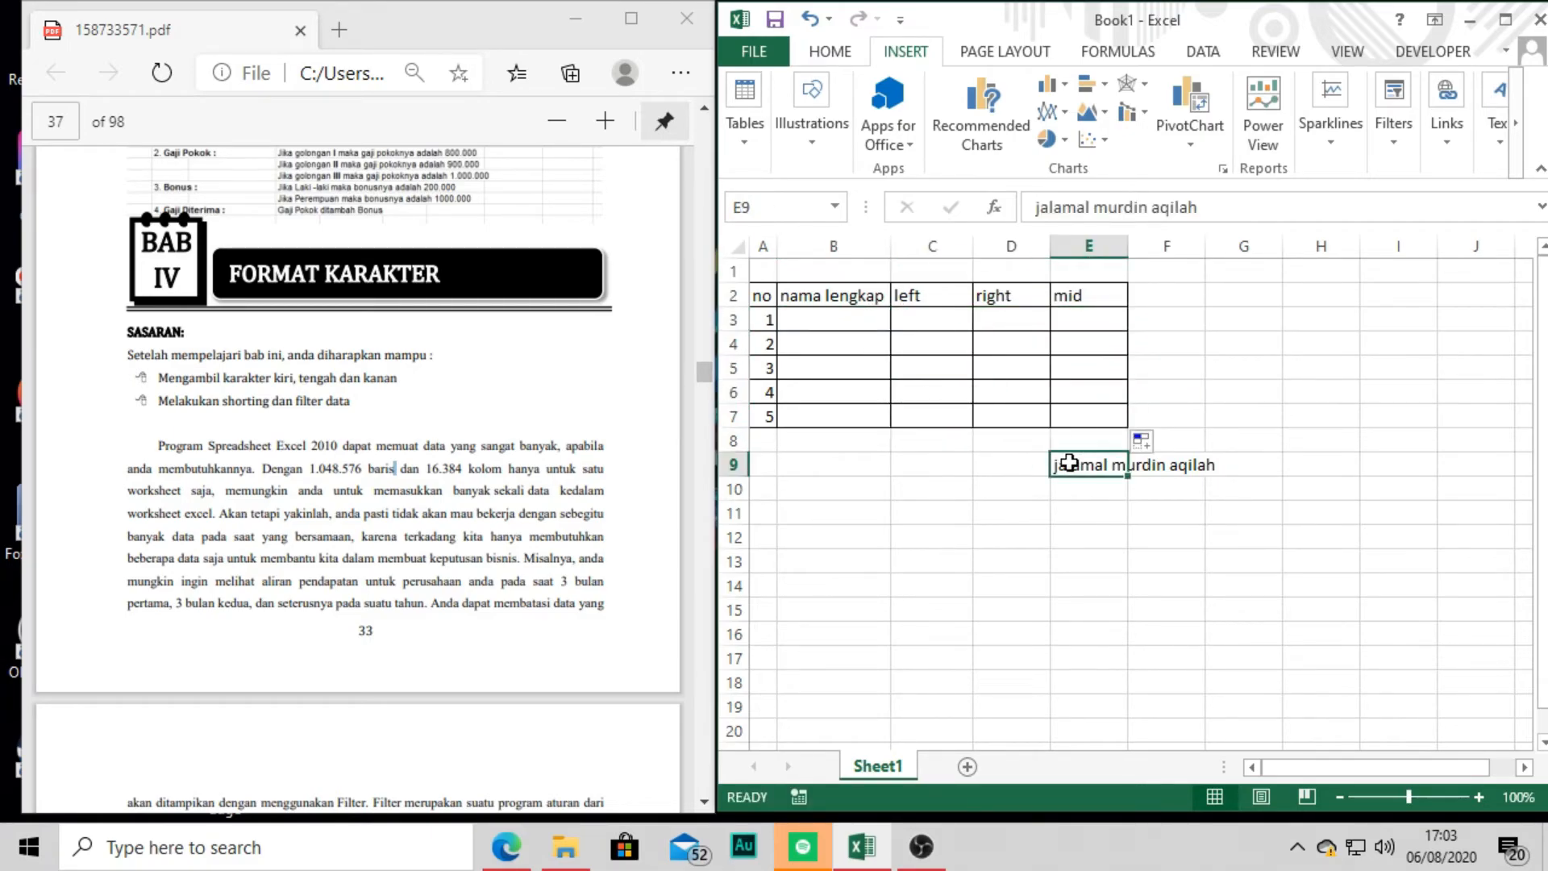
# Copy the sample name from E9 into B3 and widen column B to fit it
pyautogui.hotkey('ctrl', 'c')
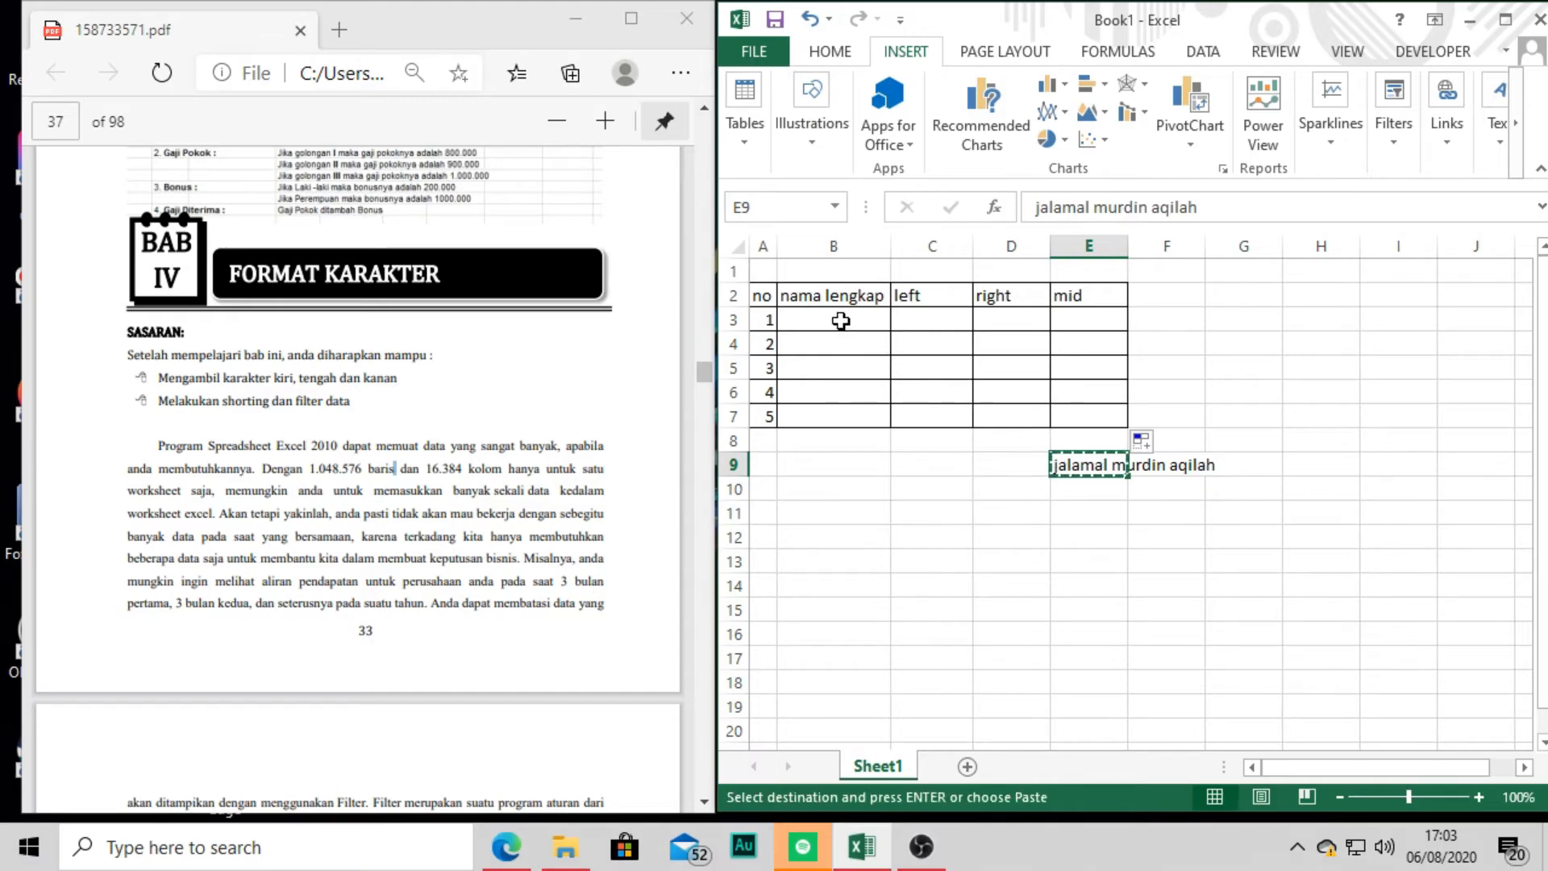
pyautogui.click(833, 321)
pyautogui.press('Return')
pyautogui.click(893, 486)
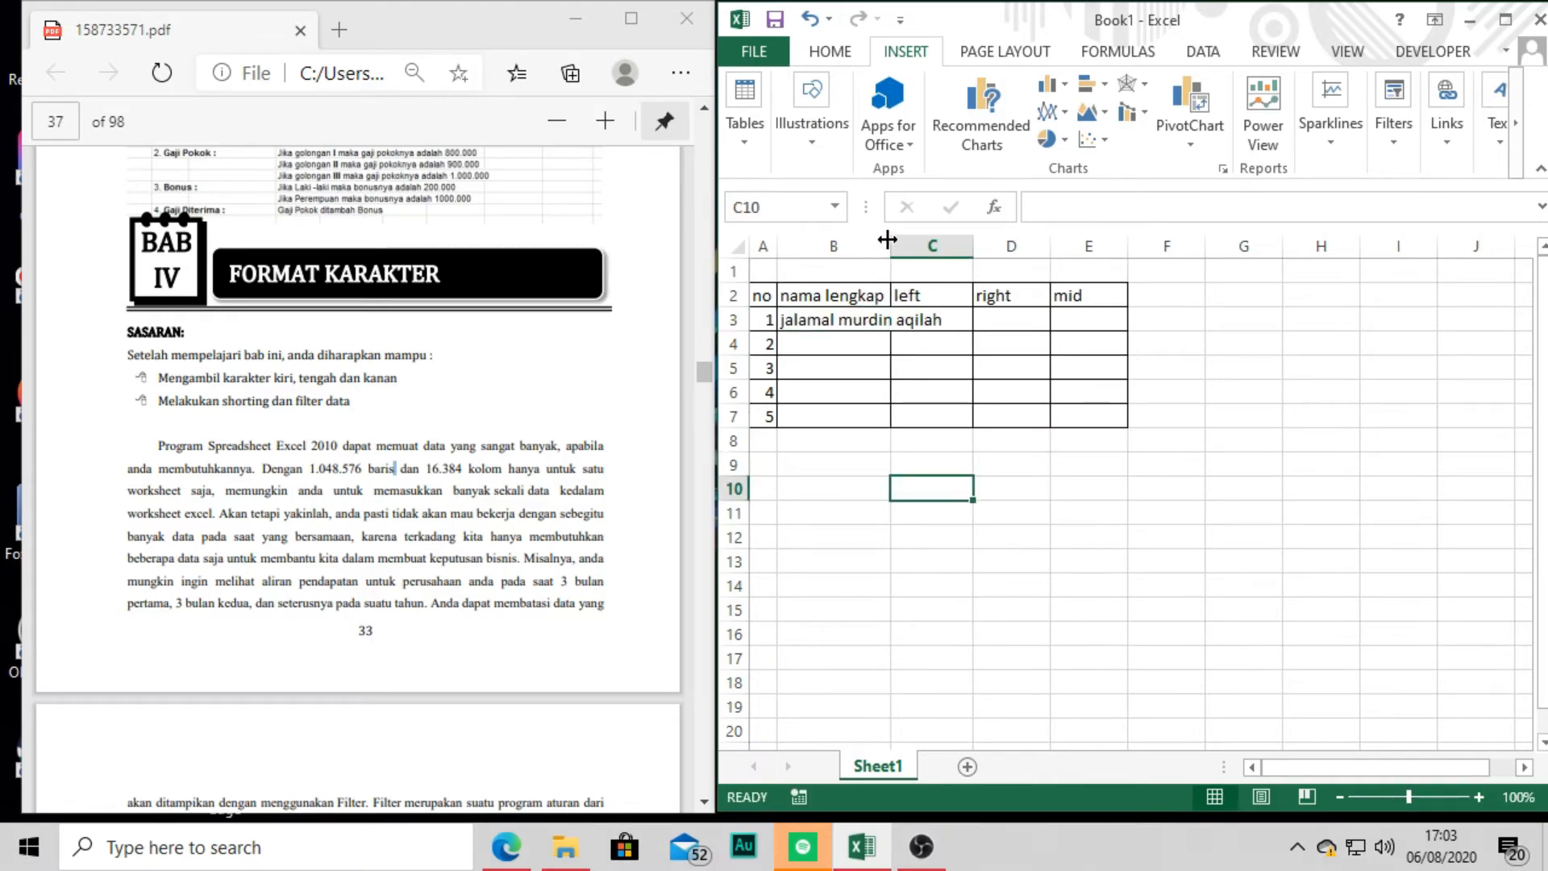
pyautogui.doubleClick(891, 246)
# Enter =left(B3;7) in C3 to extract the first 7 characters of the name
pyautogui.click(998, 319)
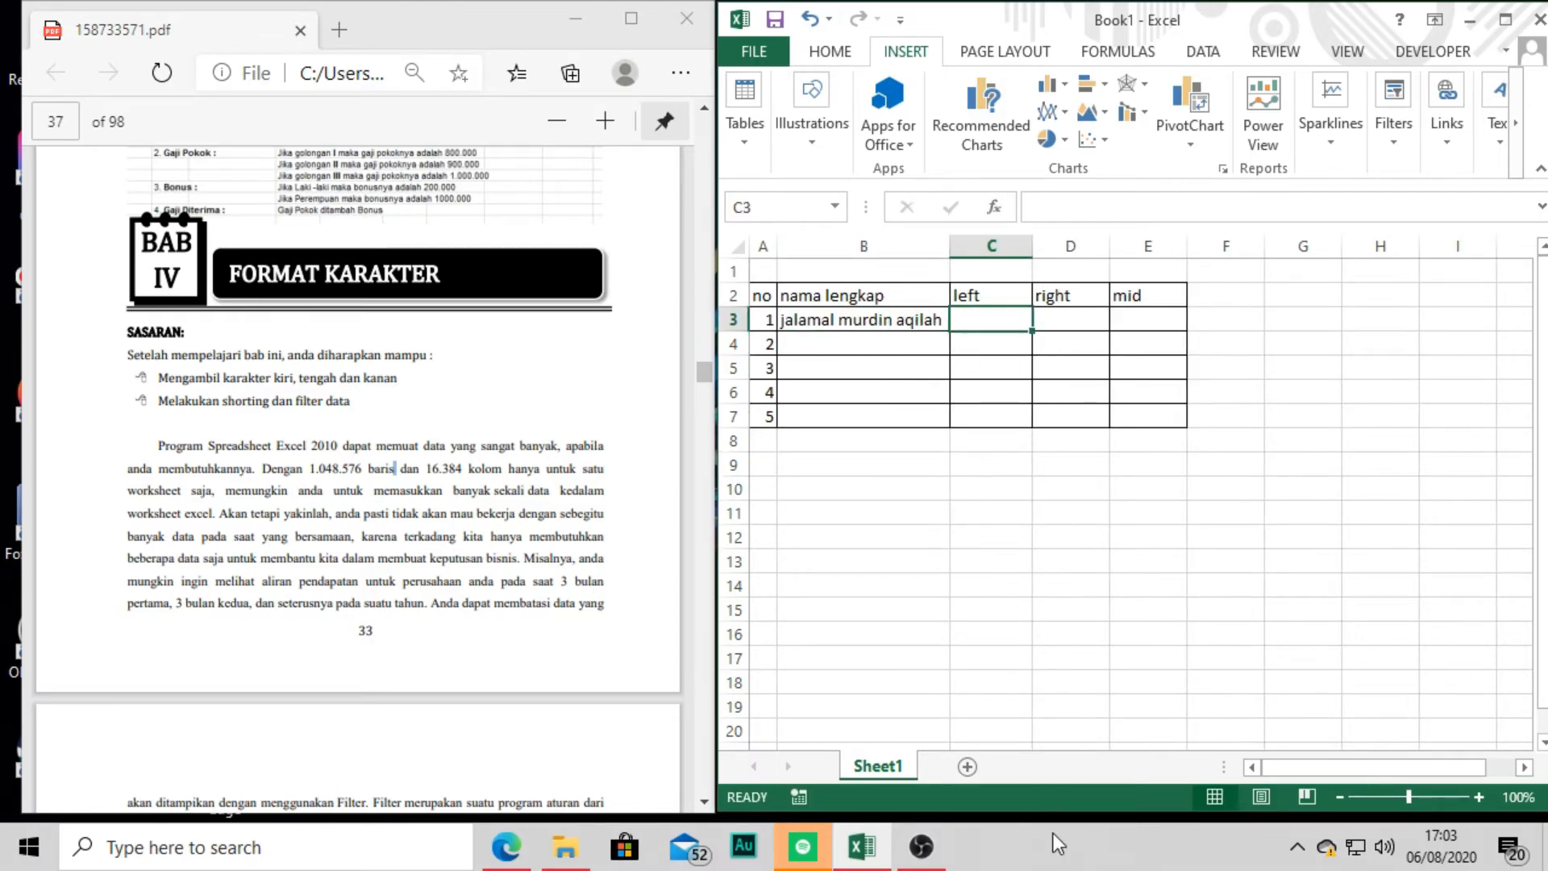
pyautogui.write('=left(')
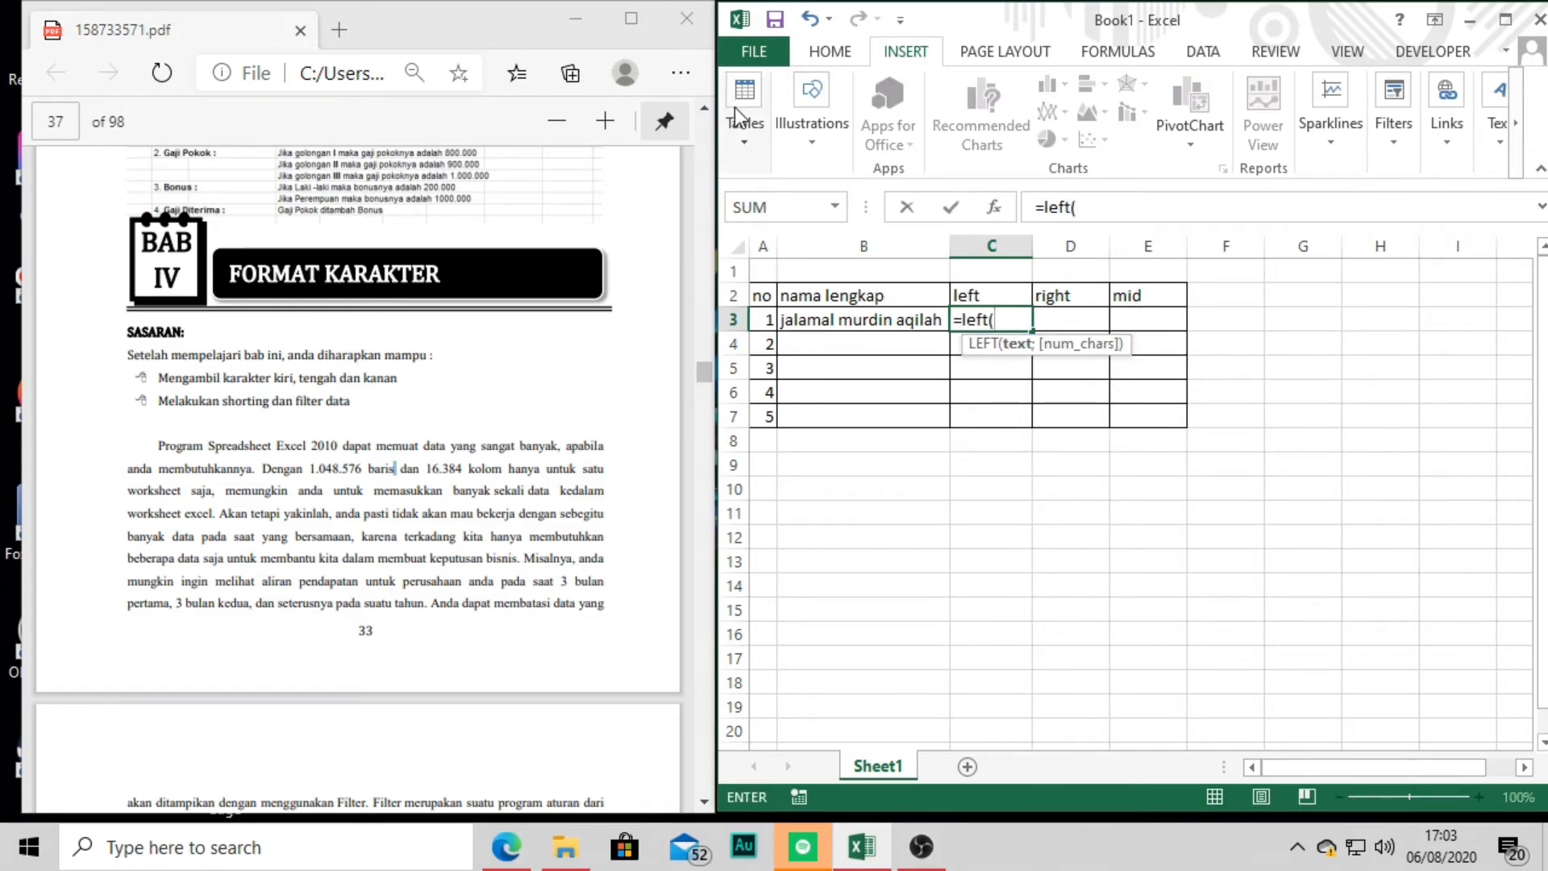
pyautogui.click(816, 318)
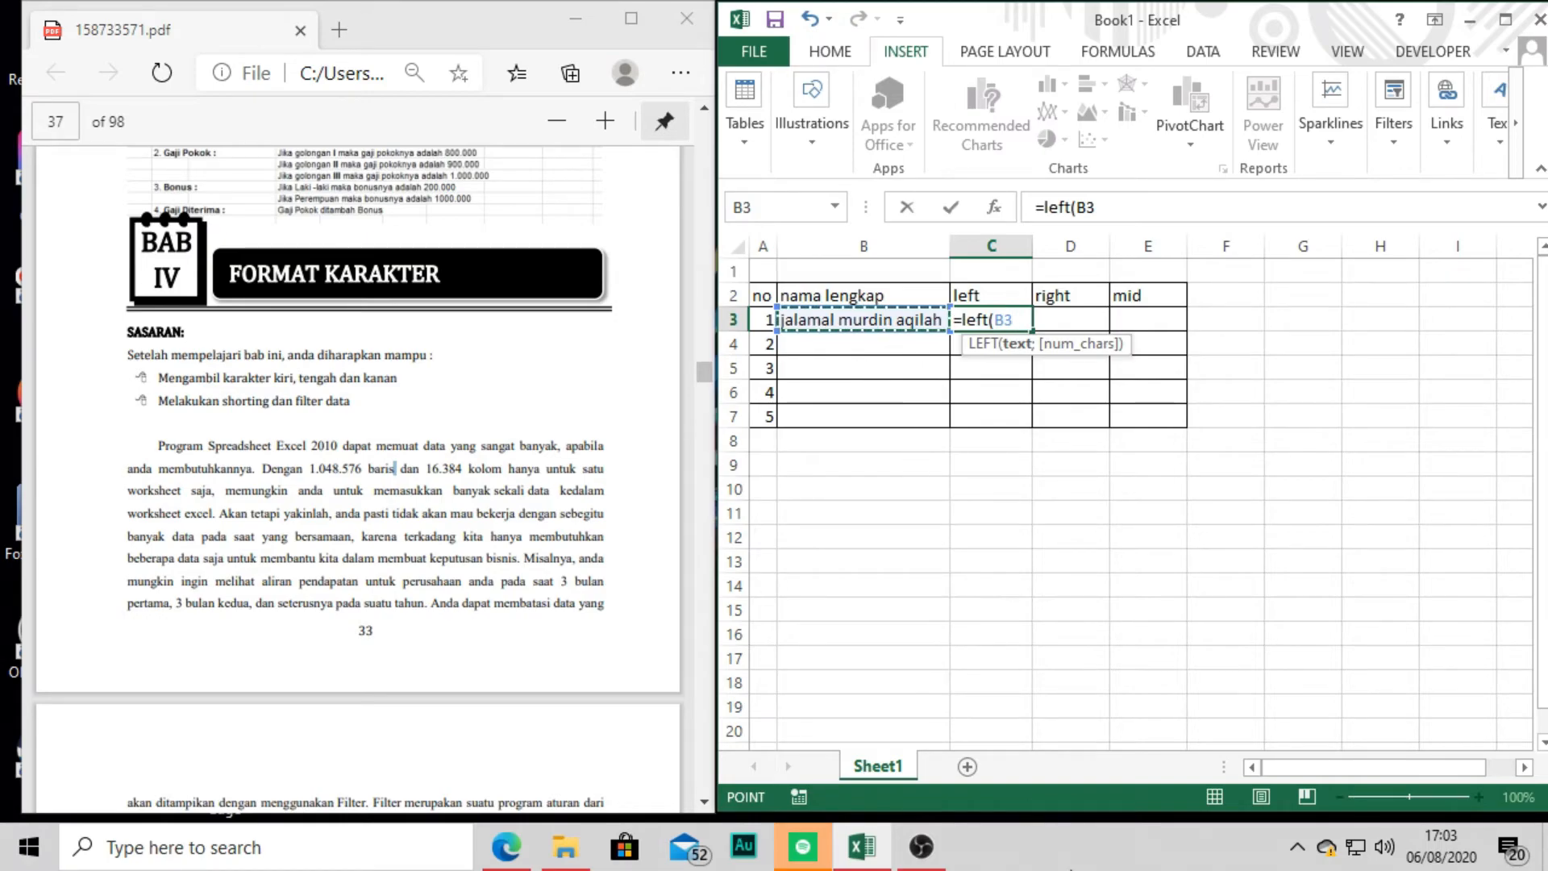
pyautogui.write(';')
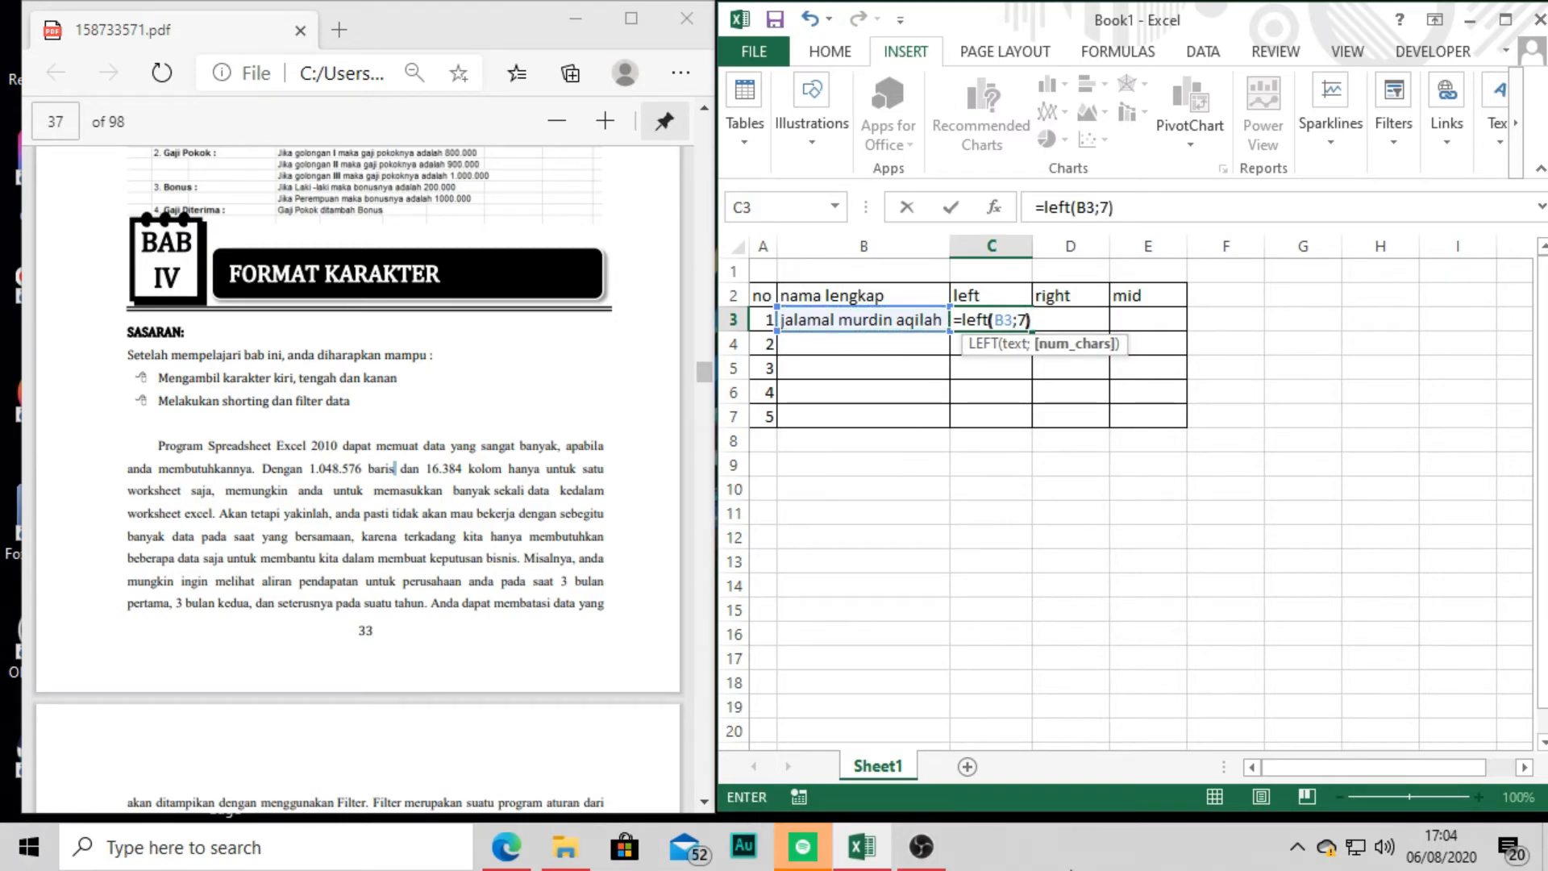
pyautogui.write('7)')
pyautogui.press('Return')
# Enter =right(B3;6) in D3 to return the last 6 characters of the name
pyautogui.click(1066, 321)
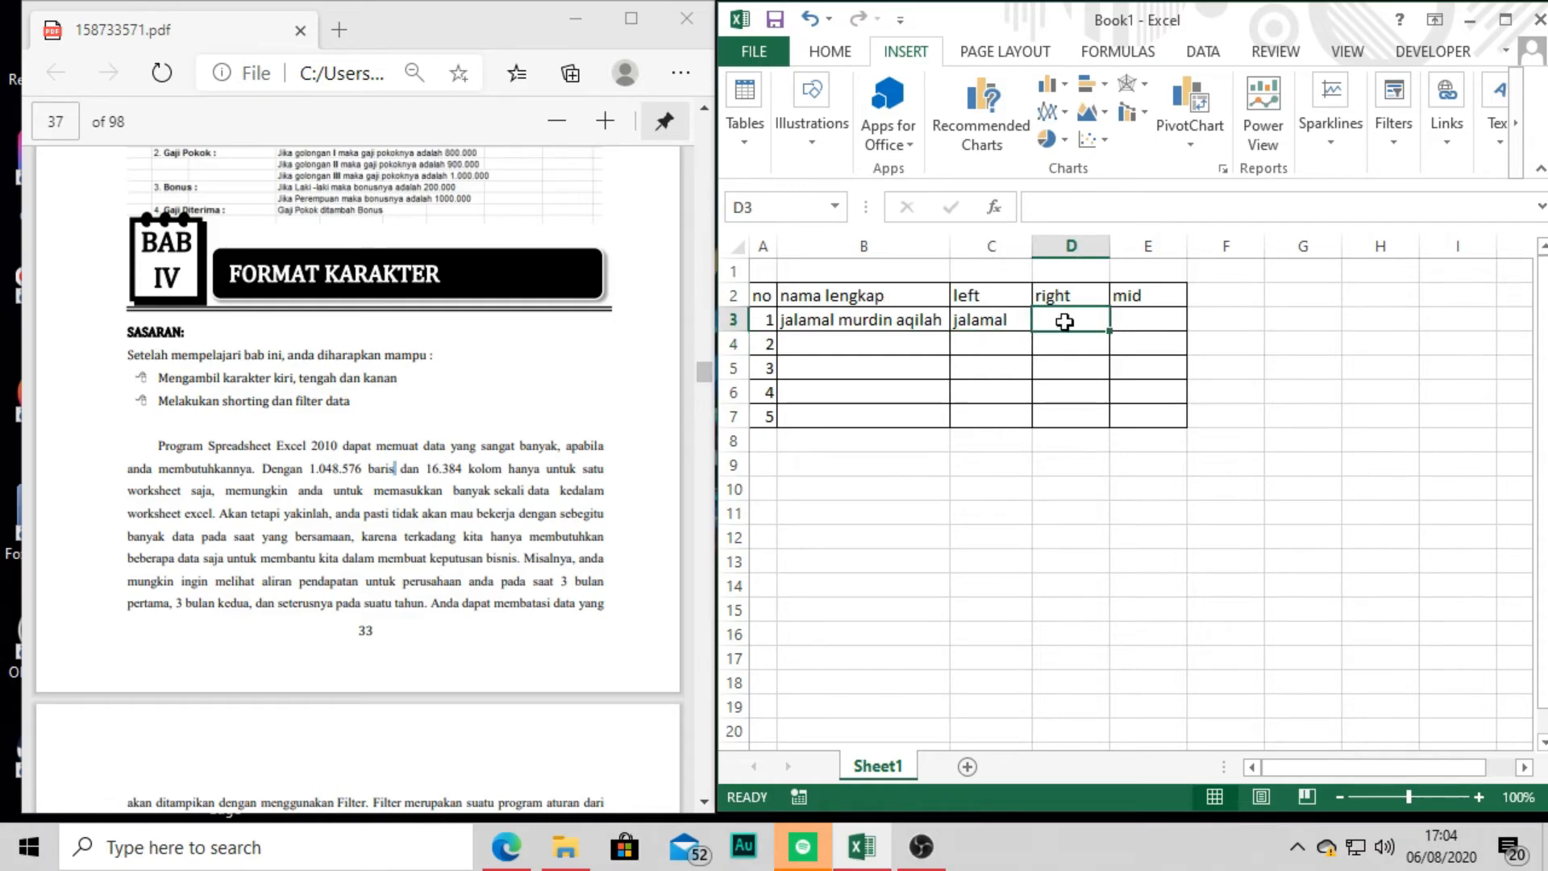
pyautogui.write('-')
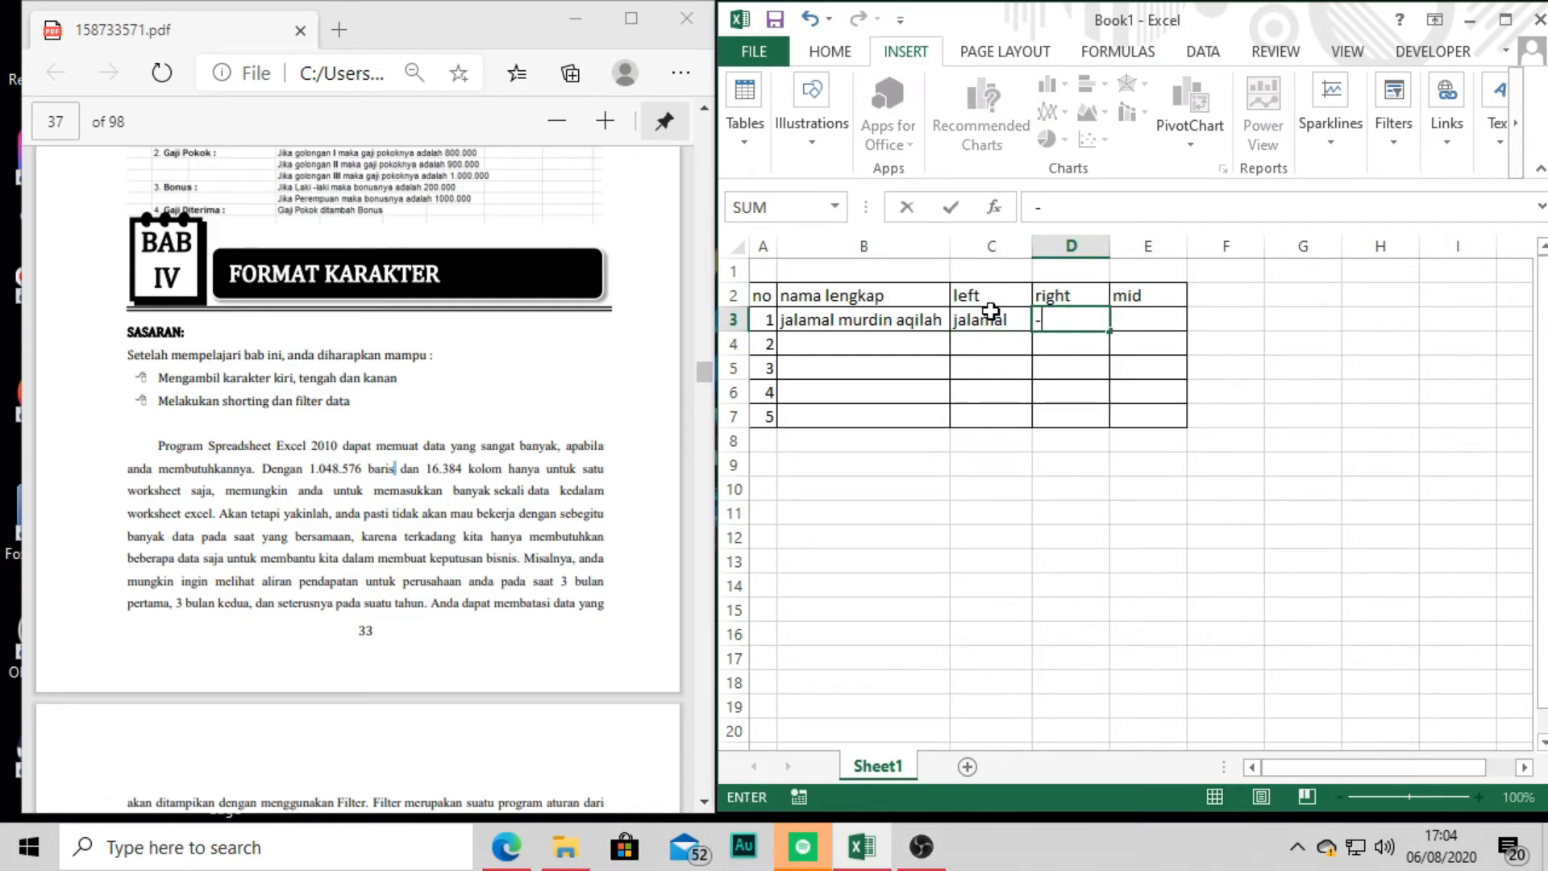
pyautogui.write('right(')
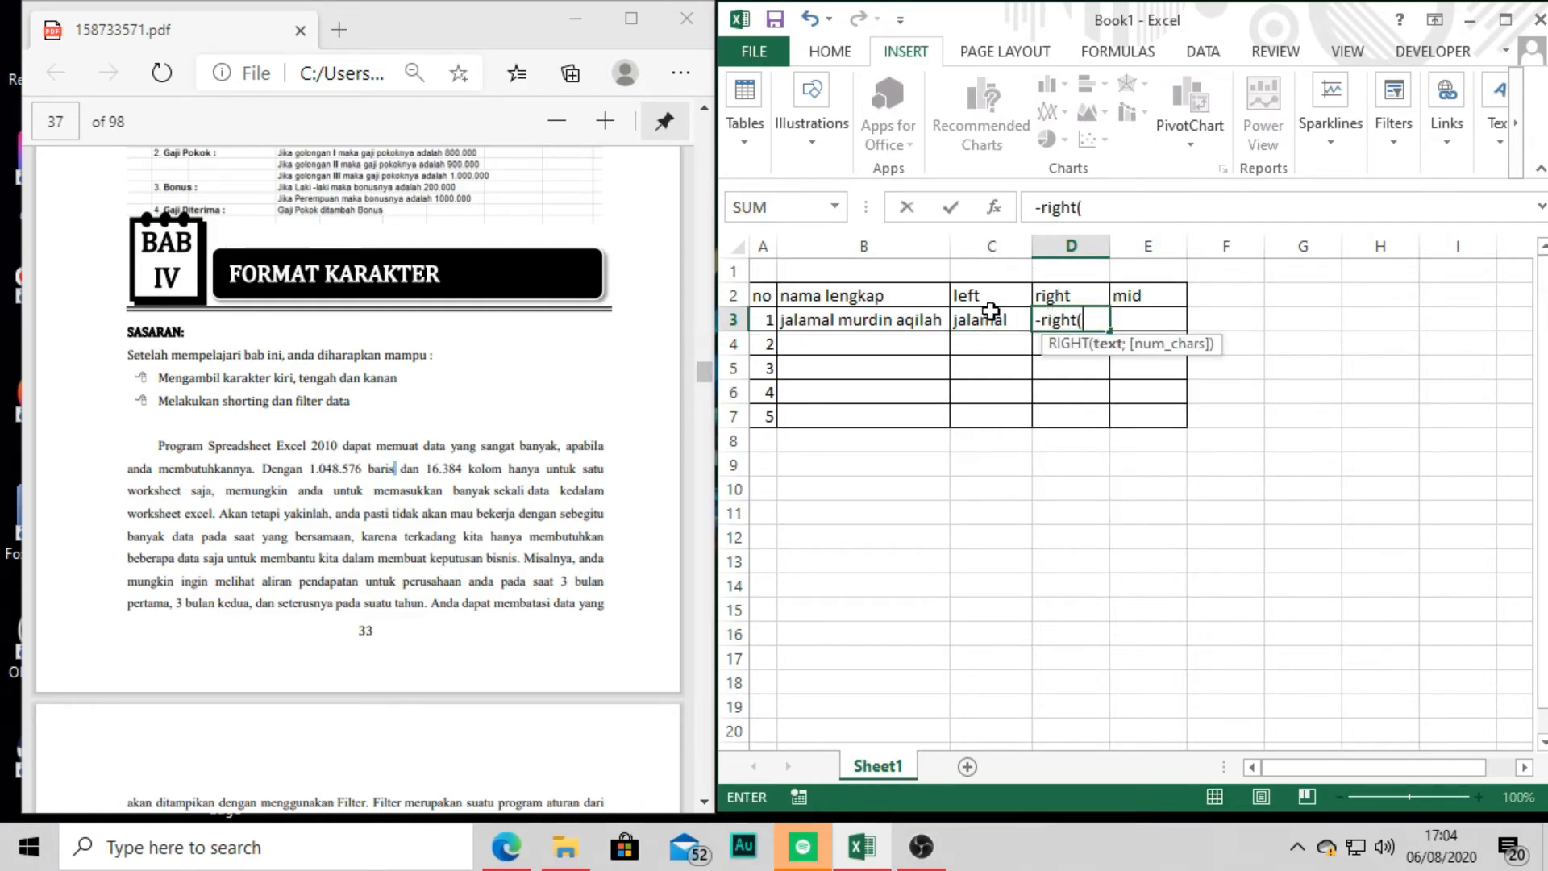
pyautogui.click(1043, 208)
pyautogui.press('Left')
pyautogui.press('BackSpace')
pyautogui.write('=')
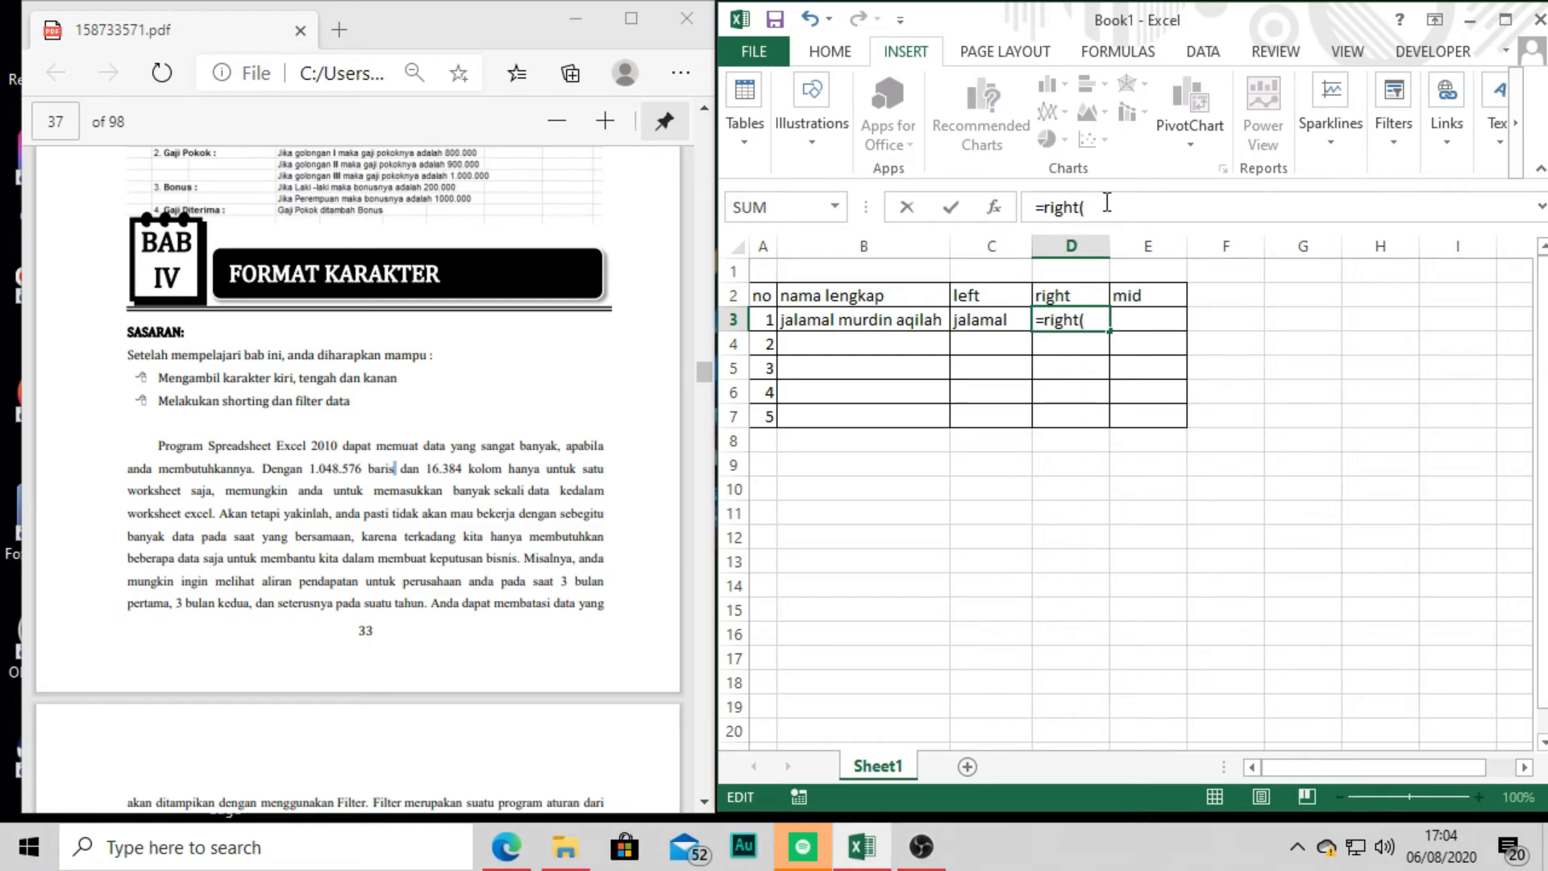
pyautogui.click(871, 320)
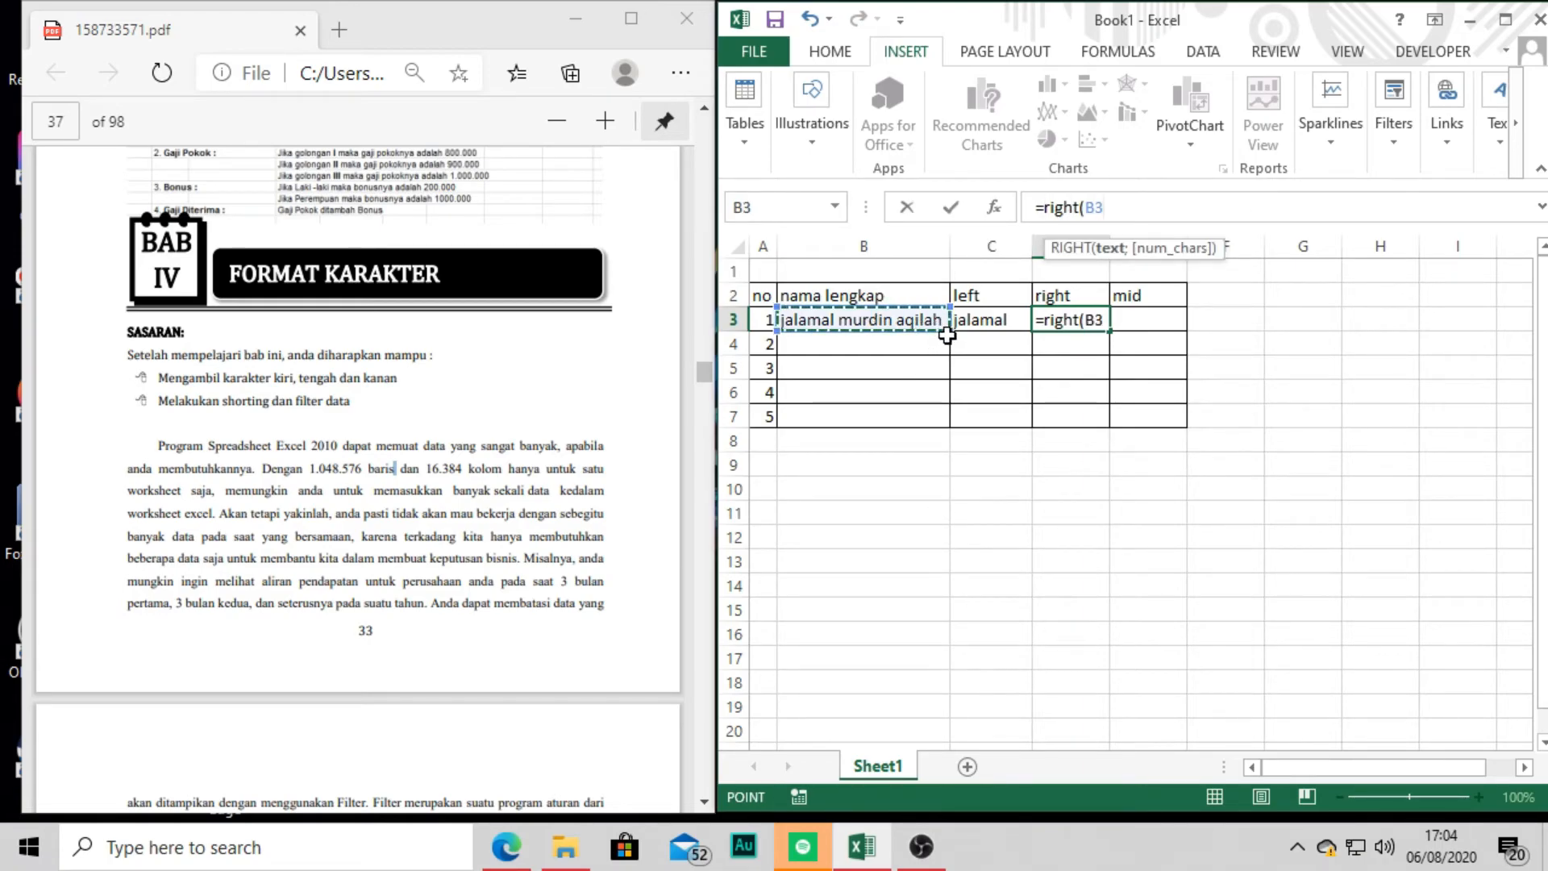
pyautogui.write(';6)')
pyautogui.press('Return')
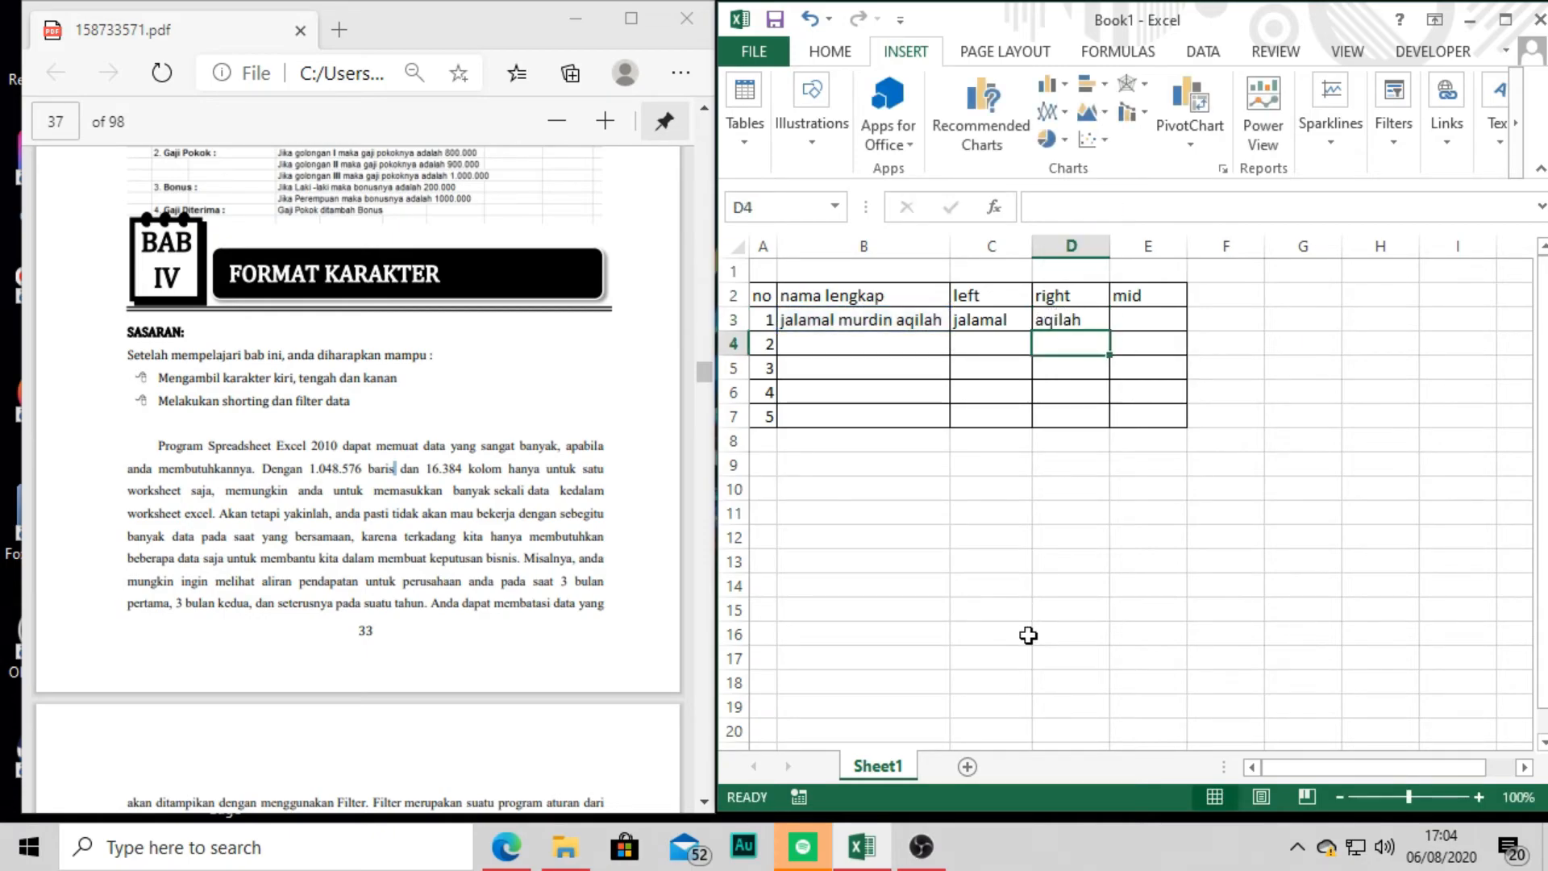
# Enter a MID formula =mid(B3;8;…) in E3 to extract the middle name
pyautogui.click(1130, 315)
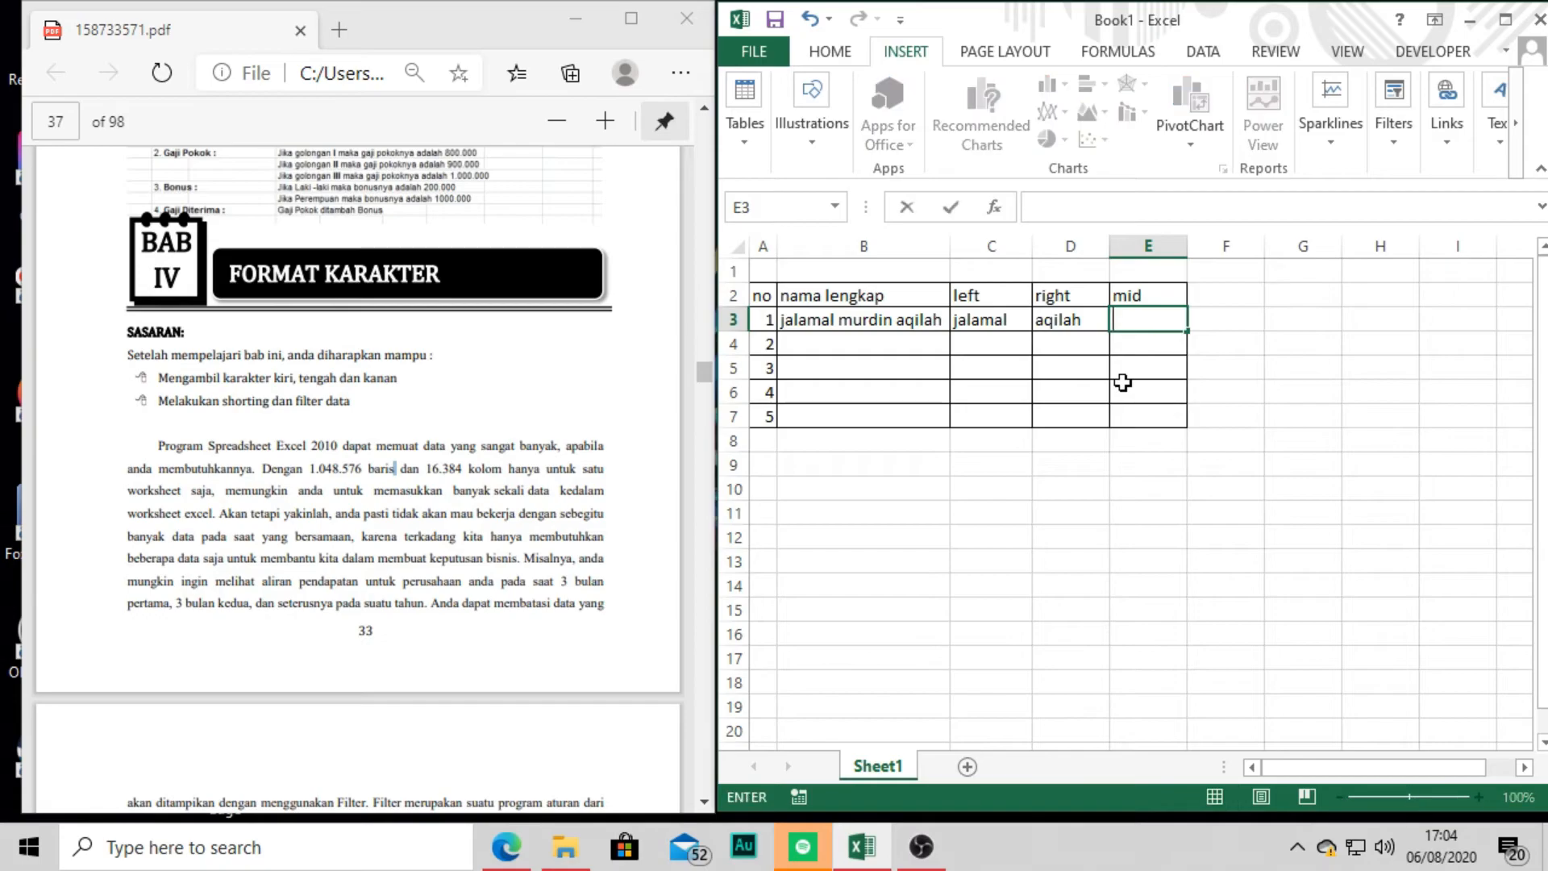
pyautogui.write('=,')
pyautogui.press('BackSpace')
pyautogui.write('mid(')
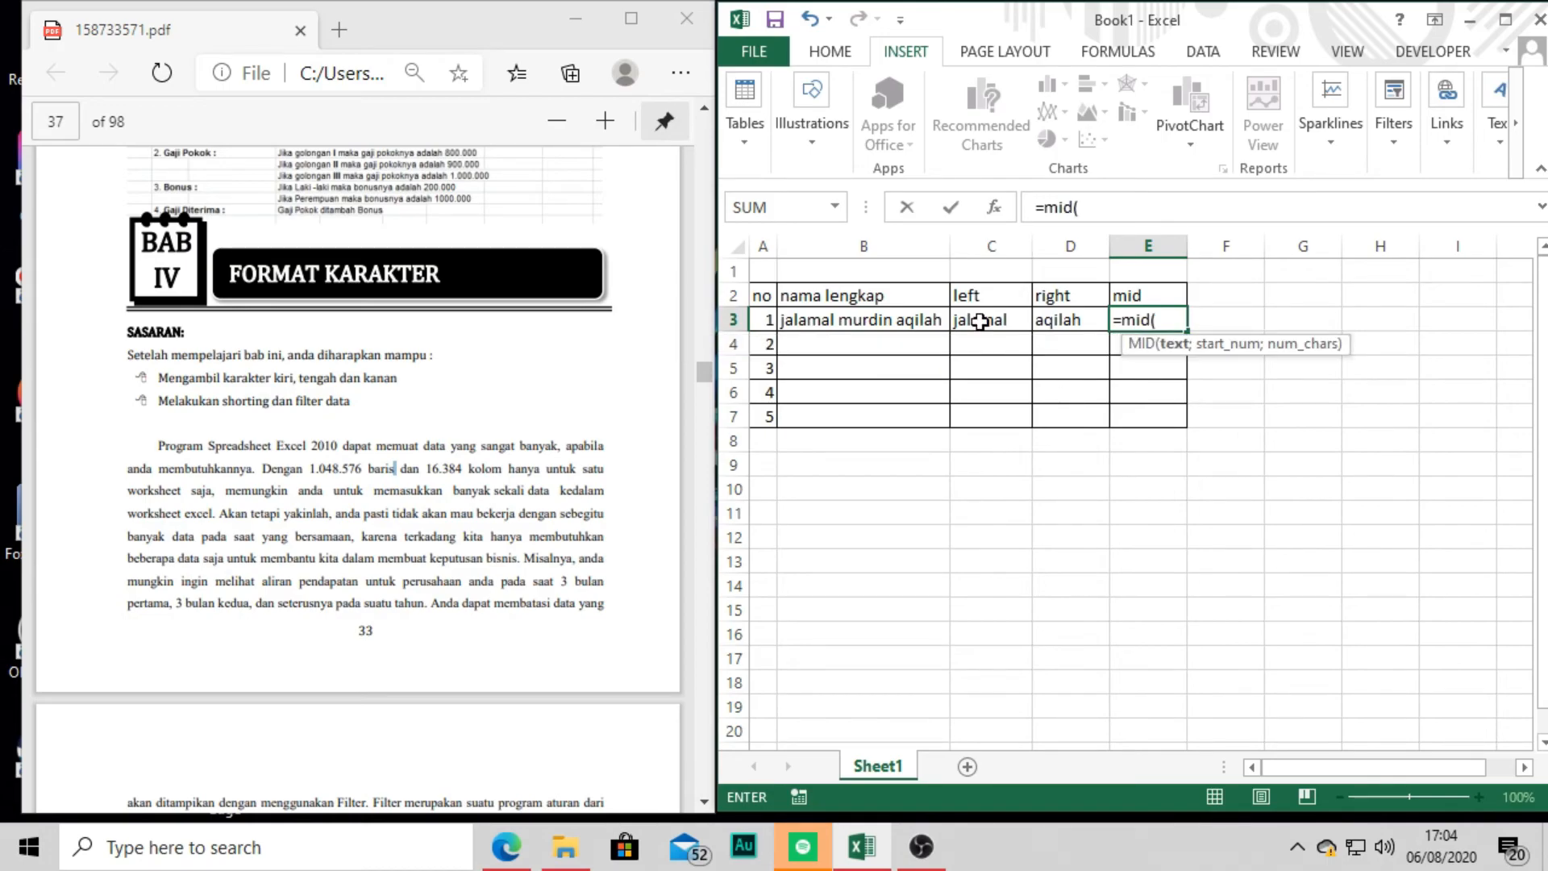
pyautogui.click(865, 322)
pyautogui.write(';')
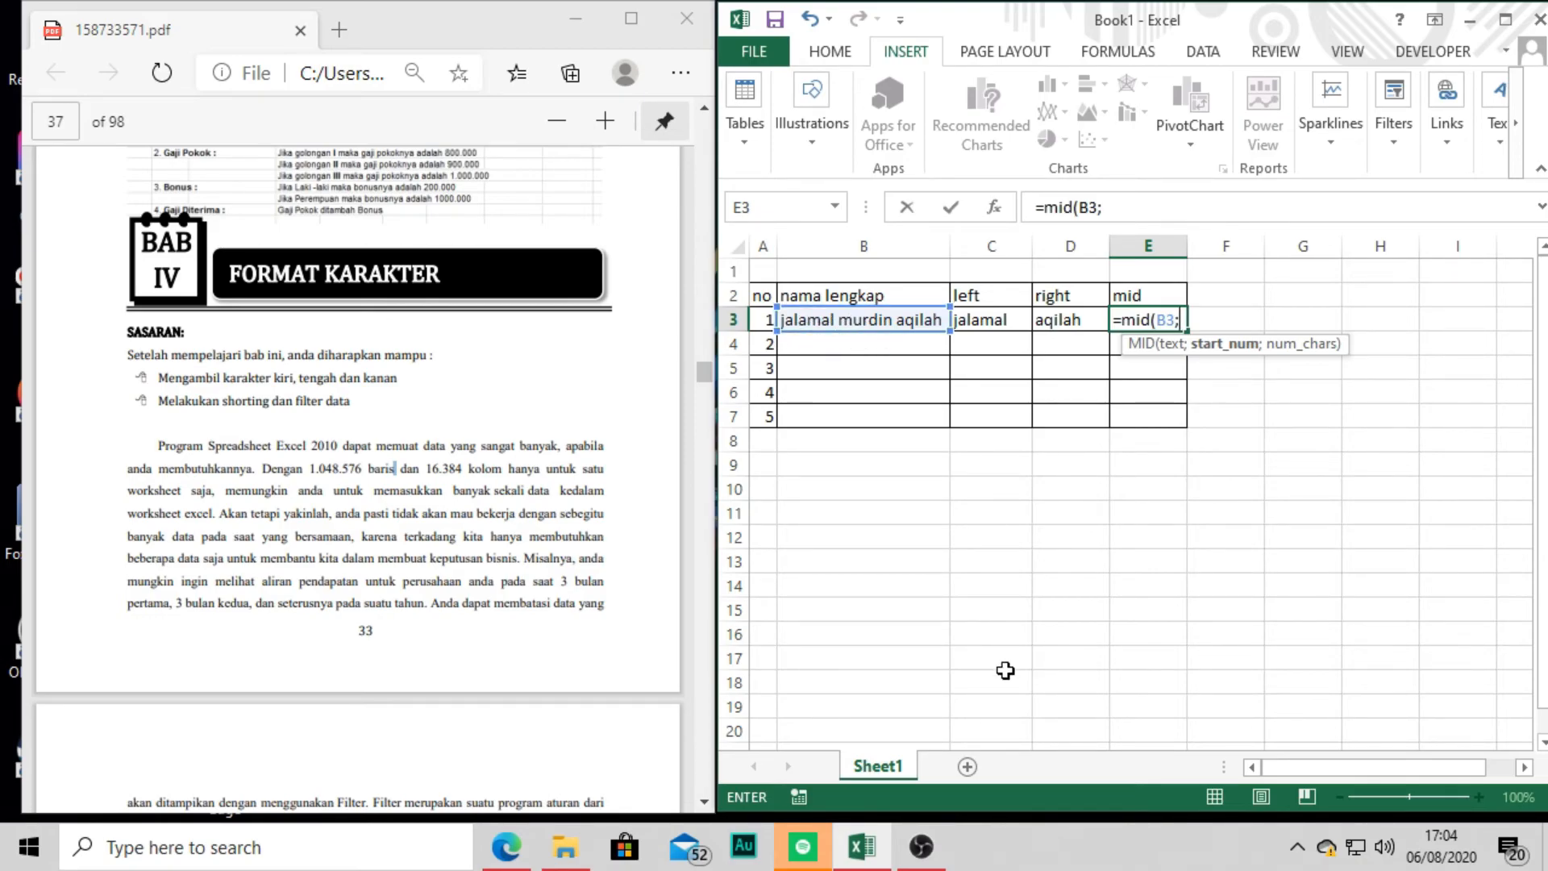
pyautogui.write('8;')
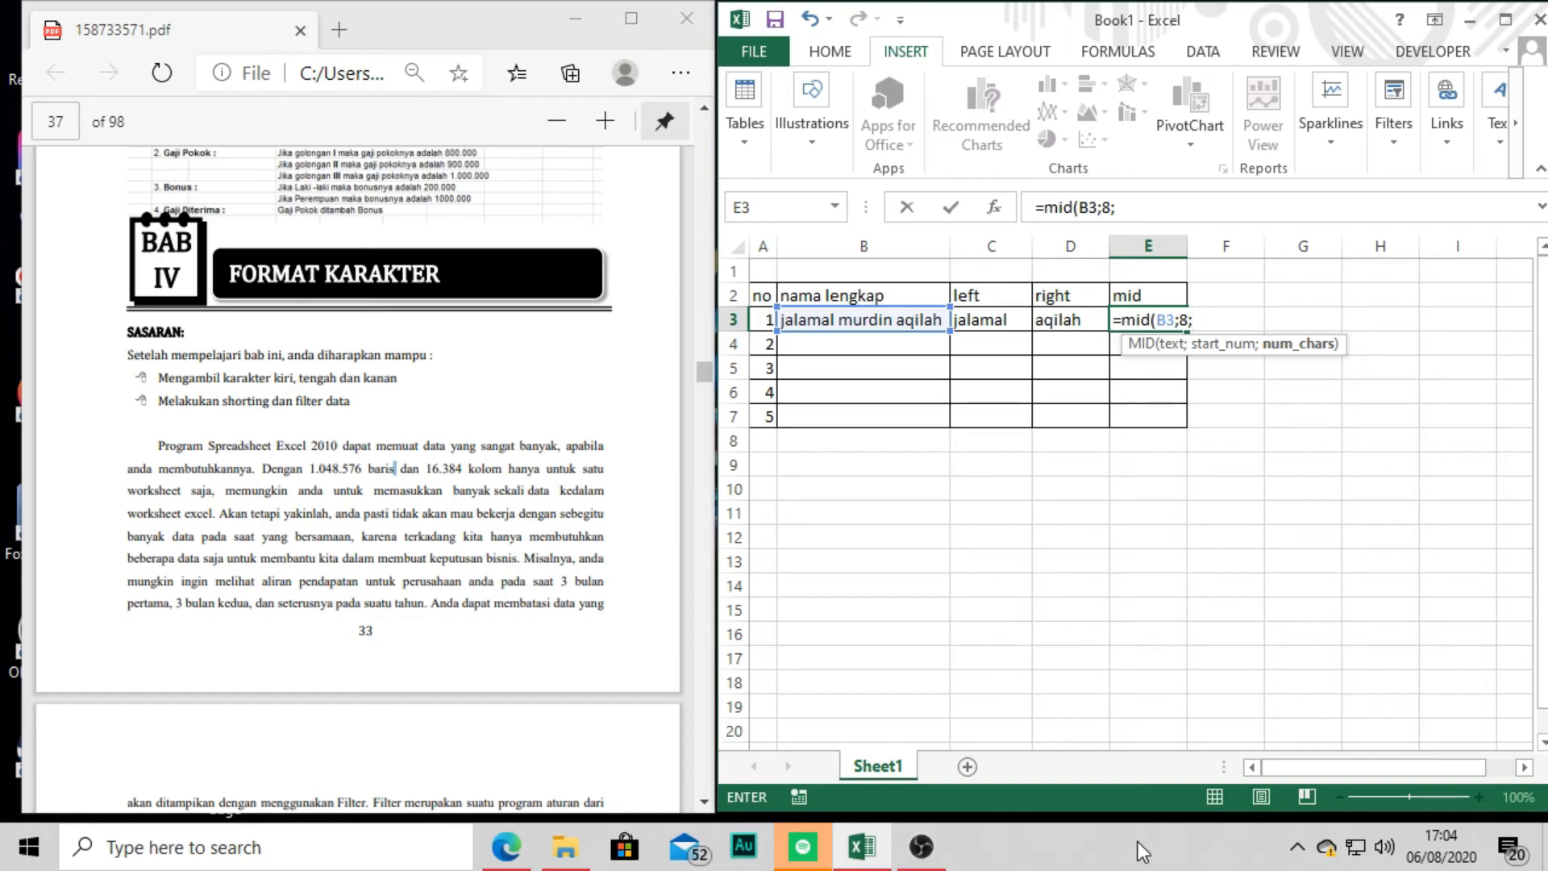
pyautogui.press('Return')
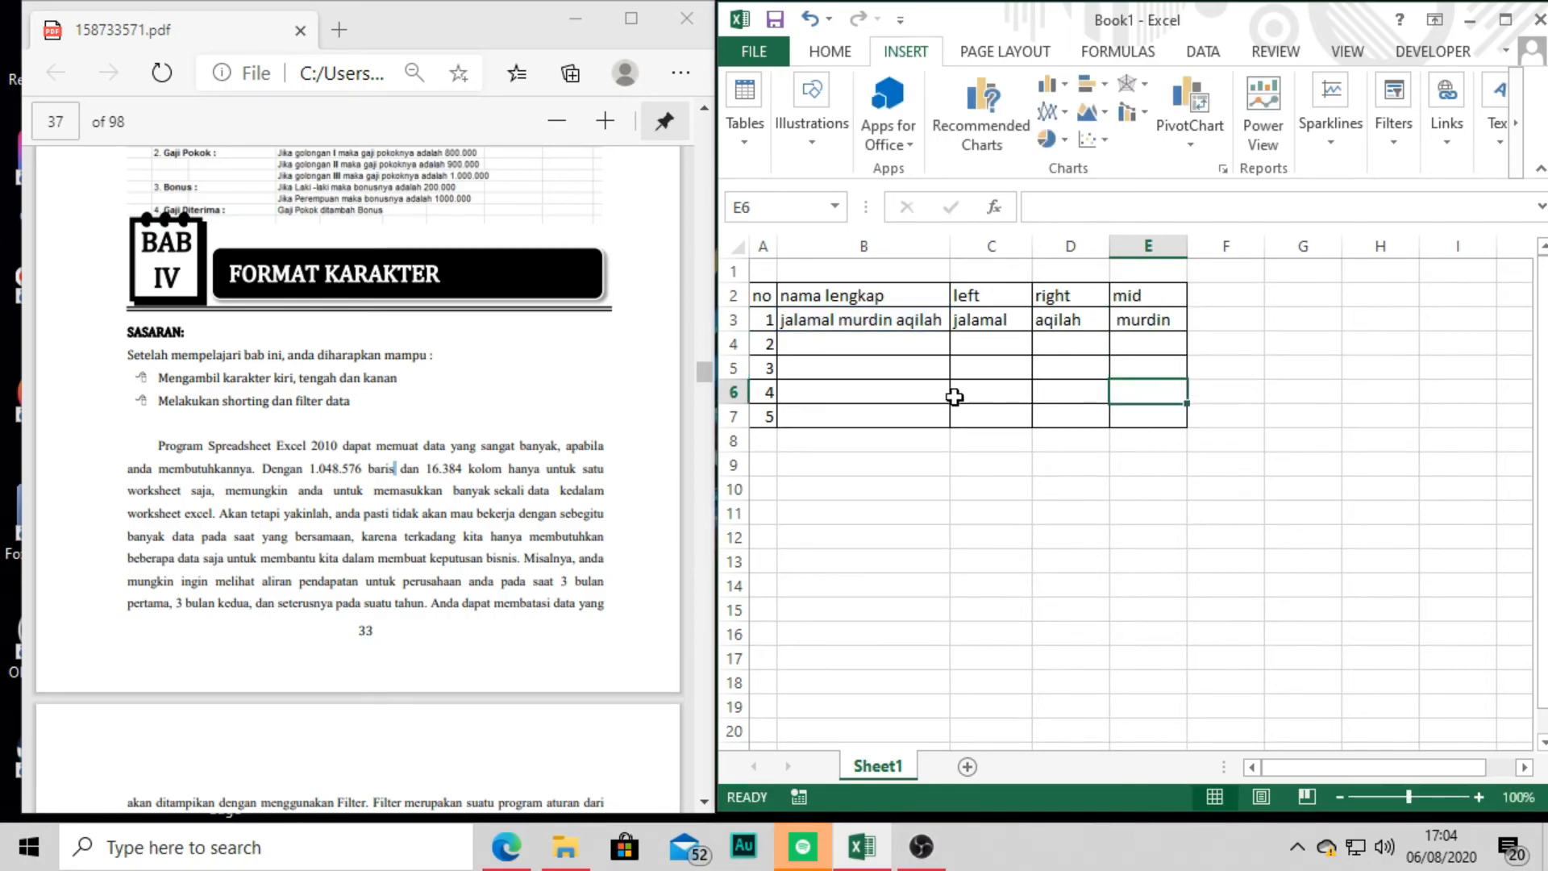
# Type a second three-word full name into B4 and AutoFit column B to fit it
pyautogui.click(856, 345)
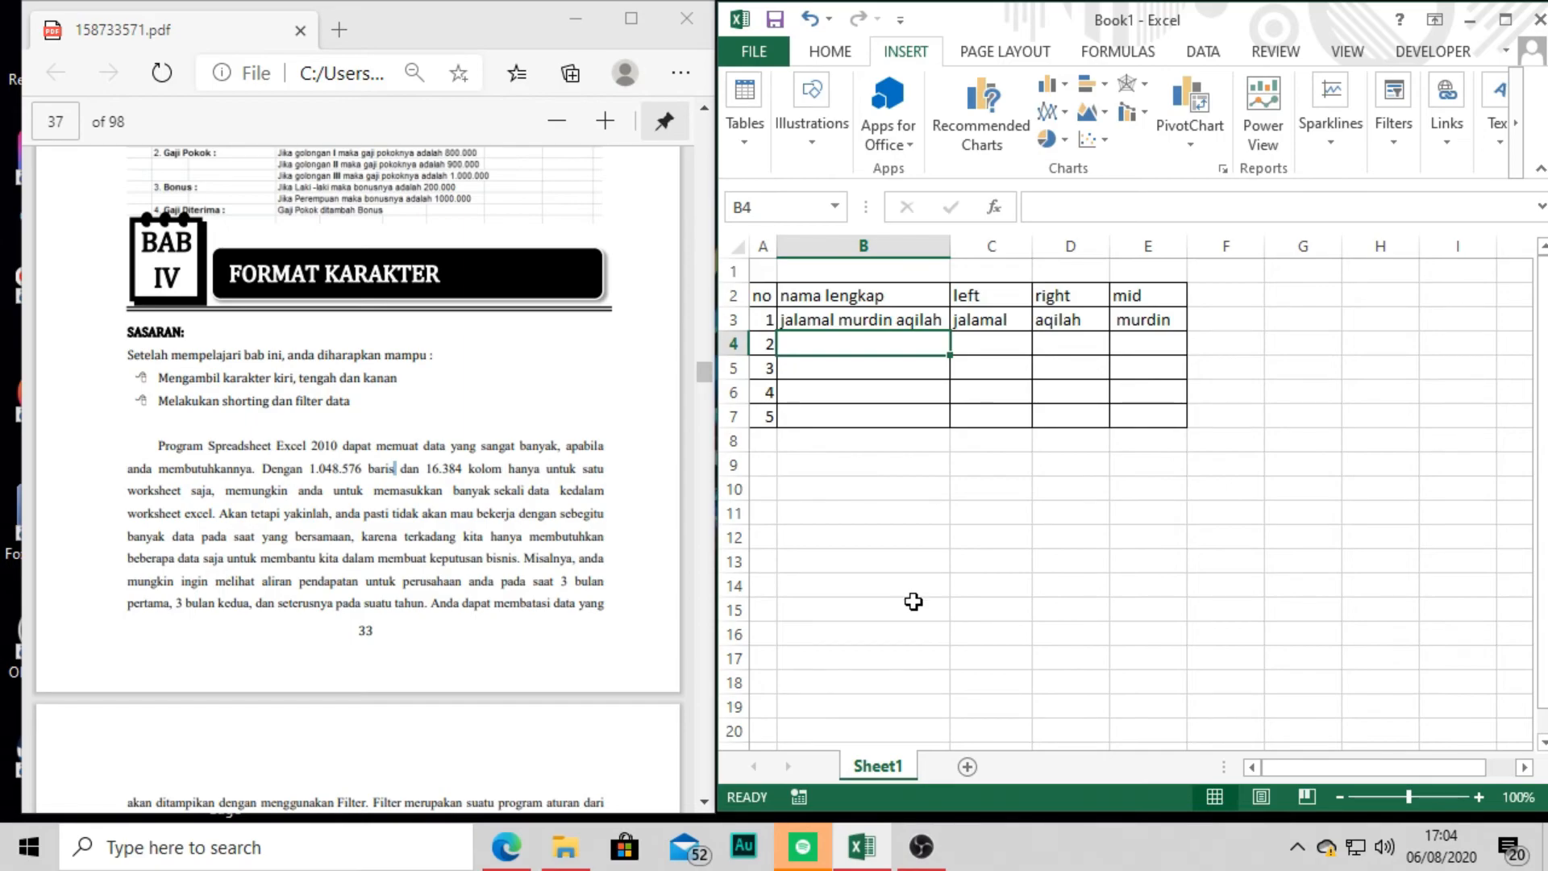
pyautogui.write('sup[')
pyautogui.press('BackSpace')
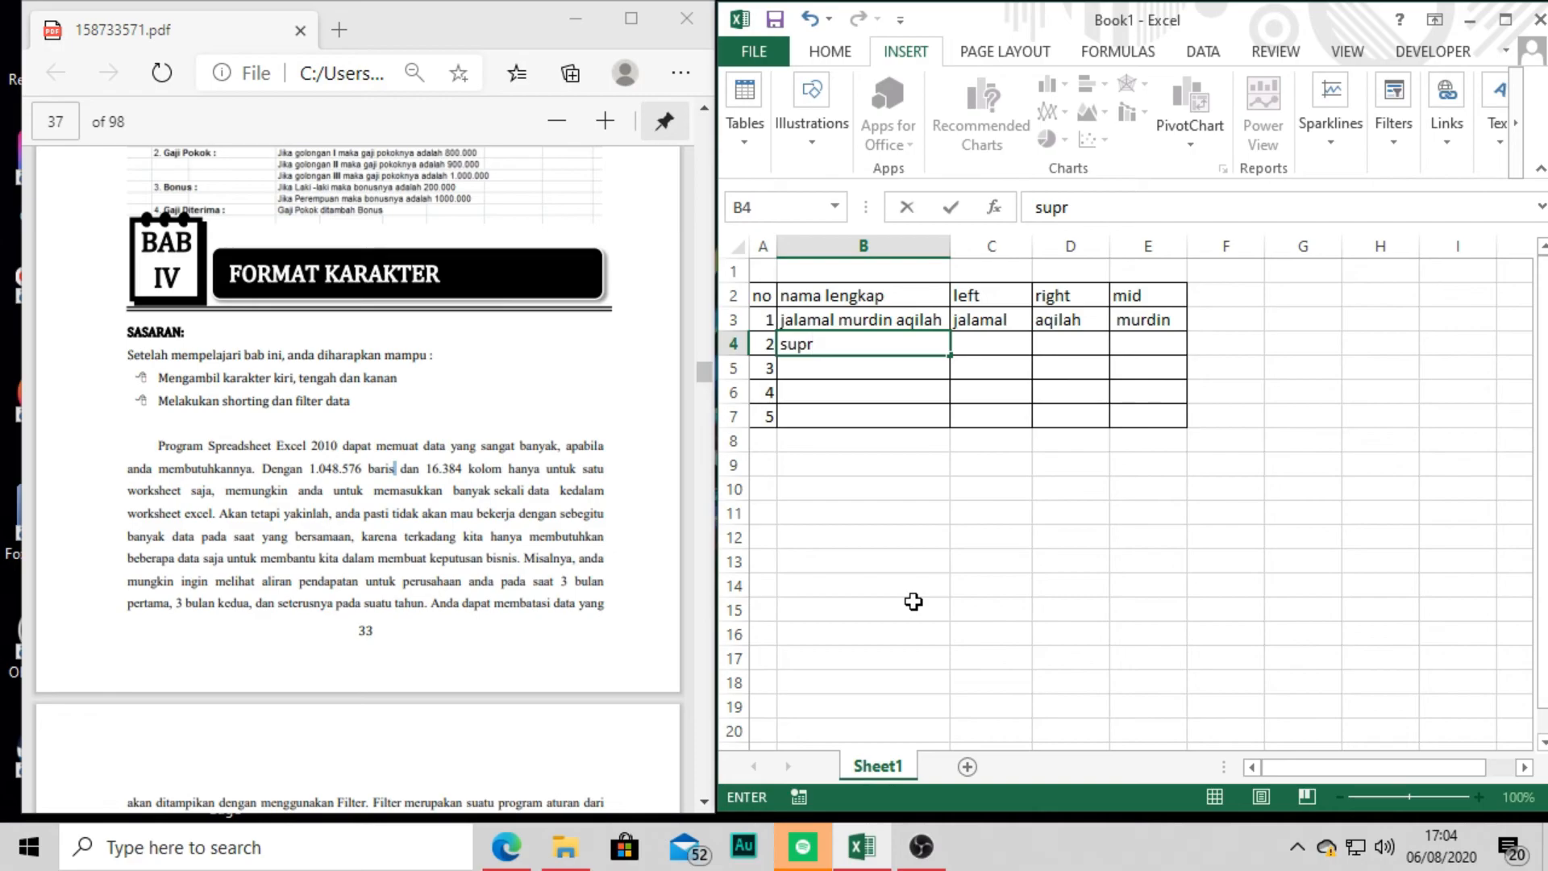
pyautogui.write('pra semakin')
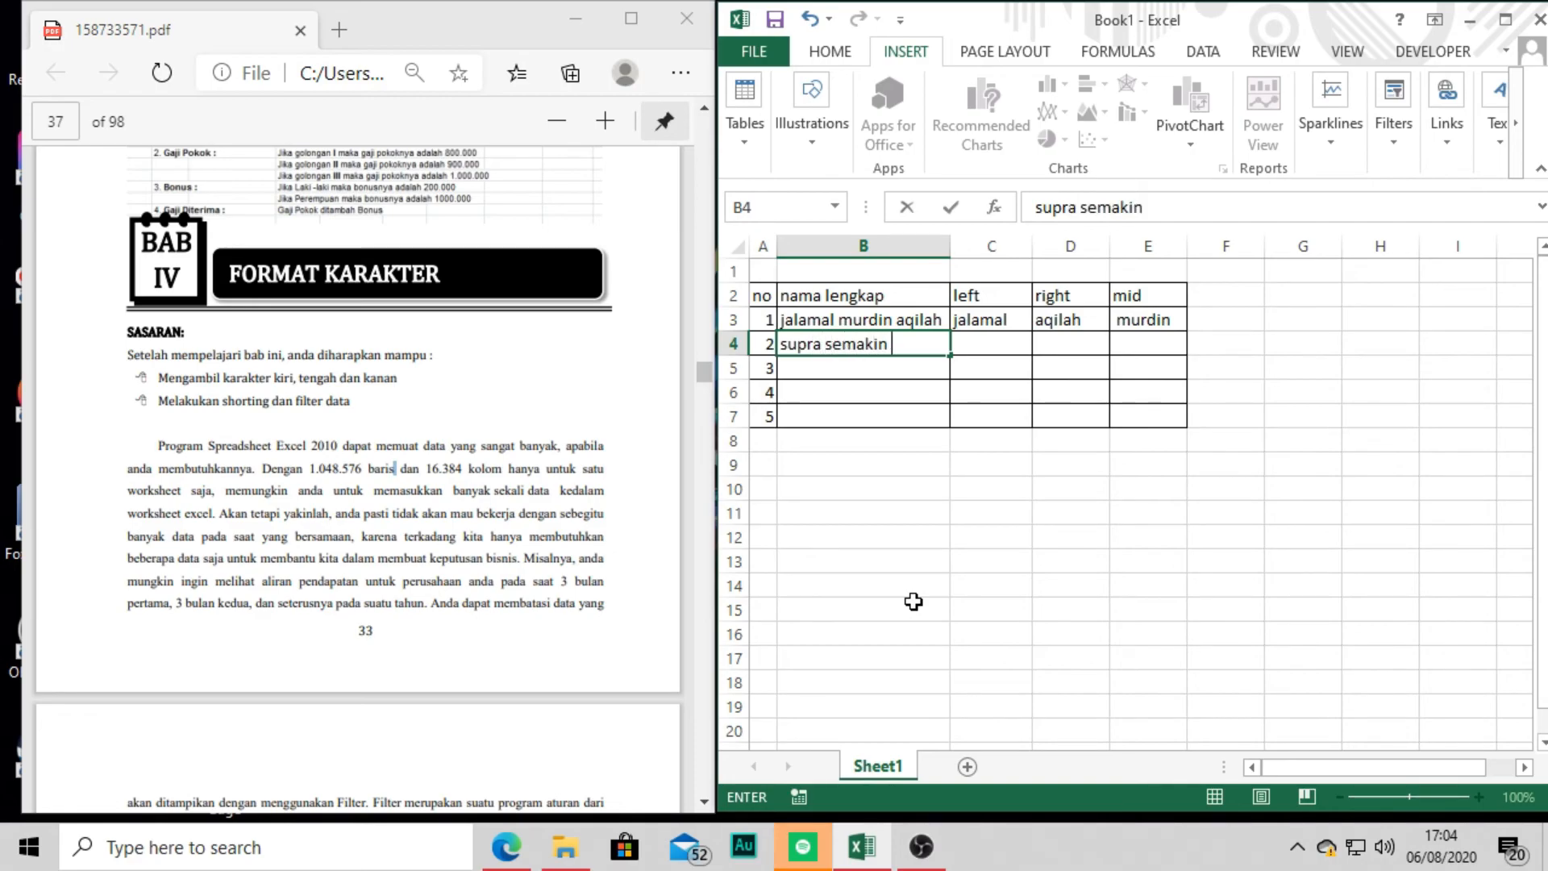
pyautogui.write(' didepan\\')
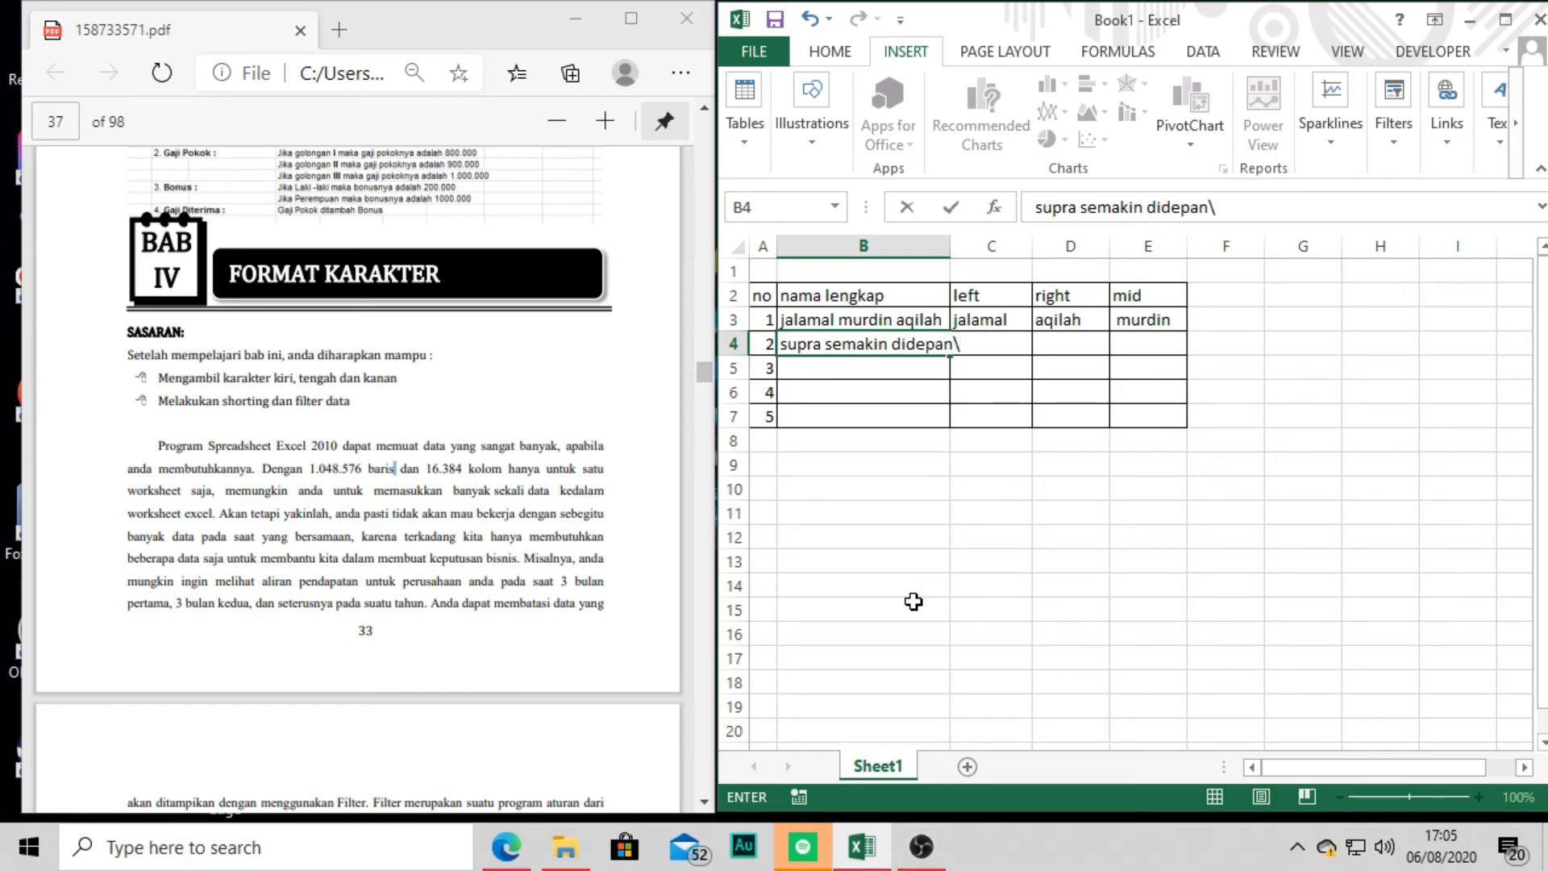
pyautogui.press('BackSpace')
pyautogui.press('Return')
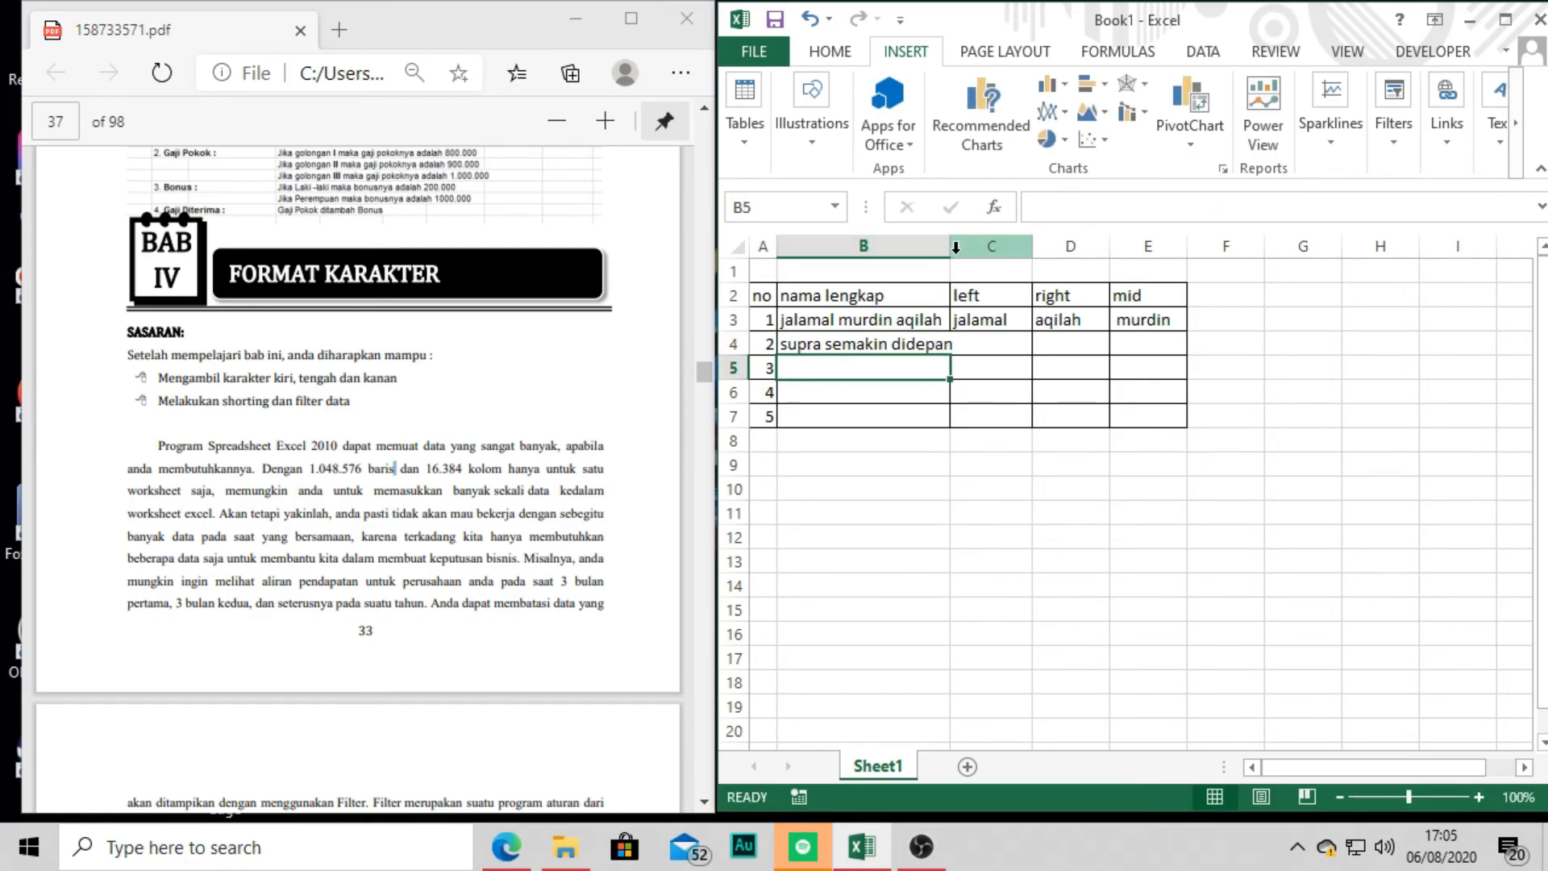
pyautogui.click(958, 246)
pyautogui.doubleClick(950, 246)
# Fill the LEFT, RIGHT and MID formulas in C3:E3 down to row 7
pyautogui.click(1027, 442)
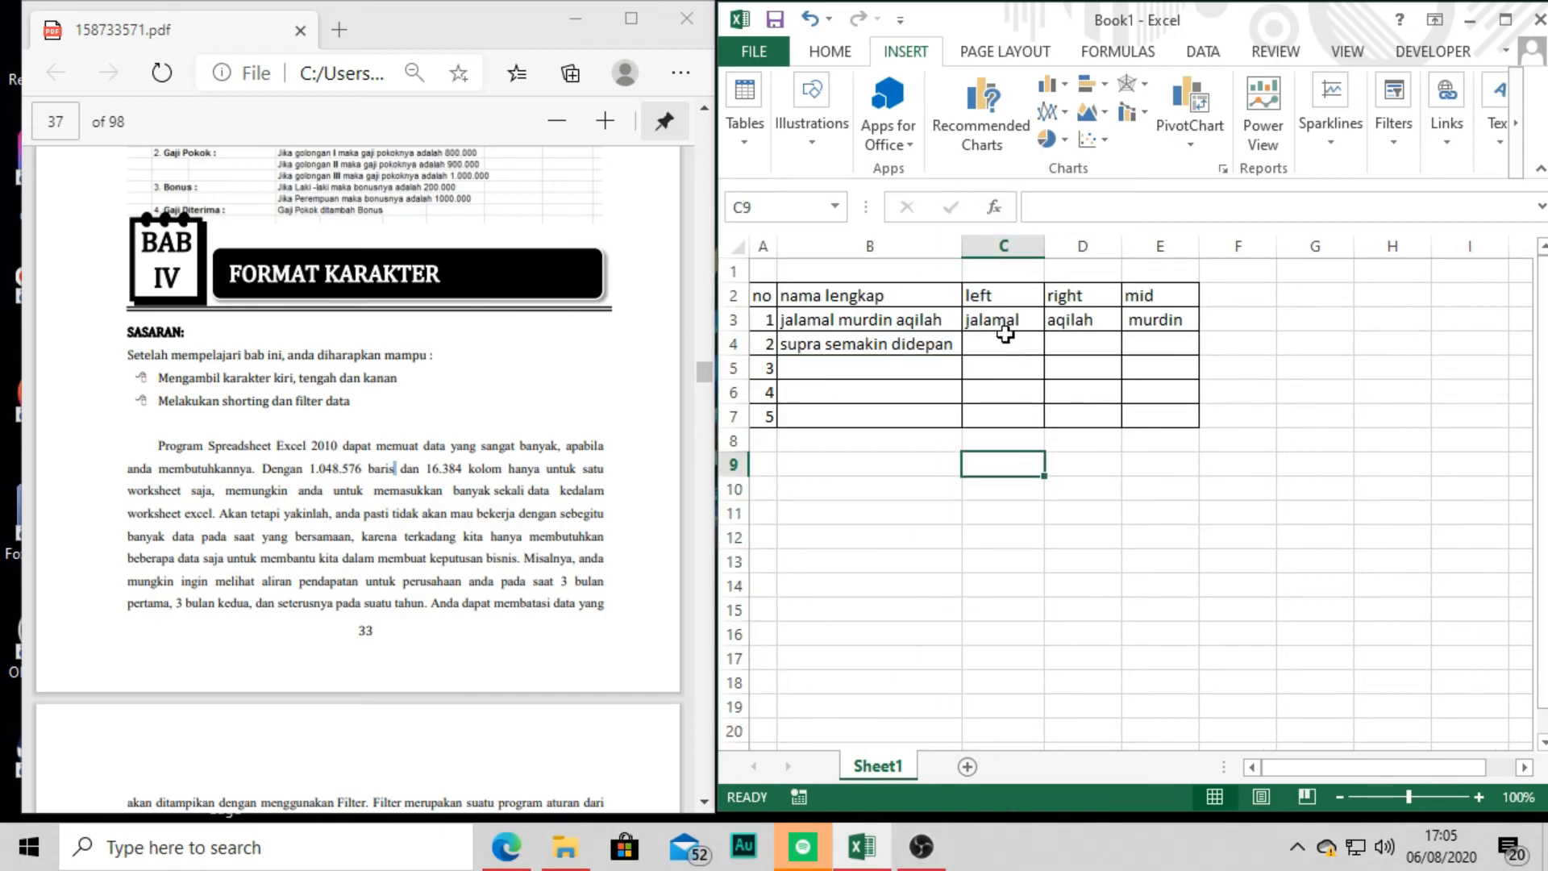
pyautogui.click(1004, 323)
pyautogui.moveTo(1004, 323); pyautogui.dragTo(1186, 325)
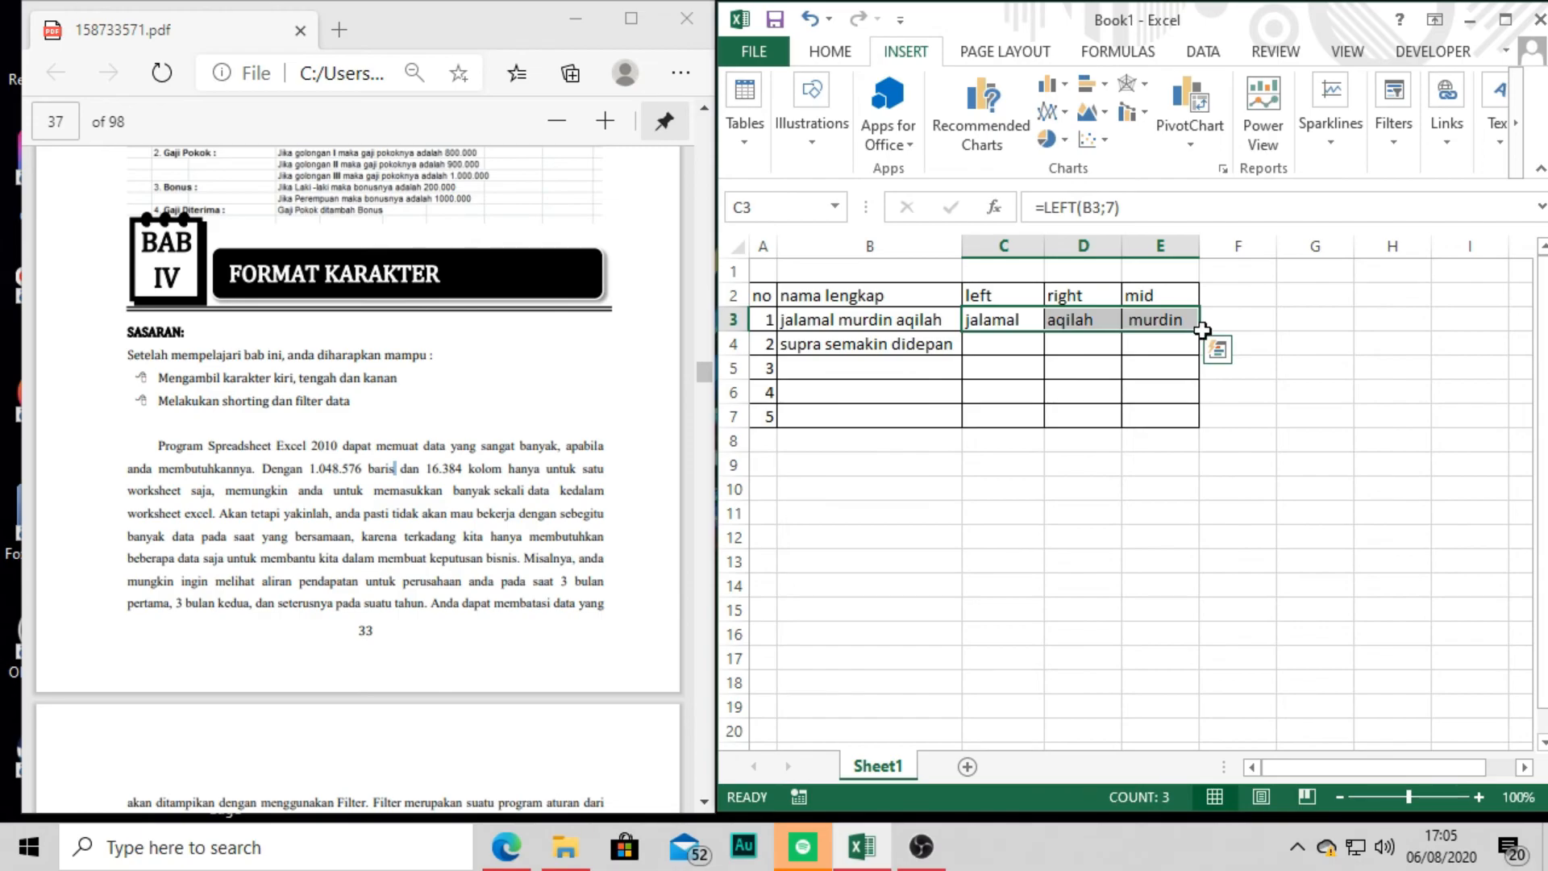
pyautogui.moveTo(1202, 330); pyautogui.dragTo(1200, 426)
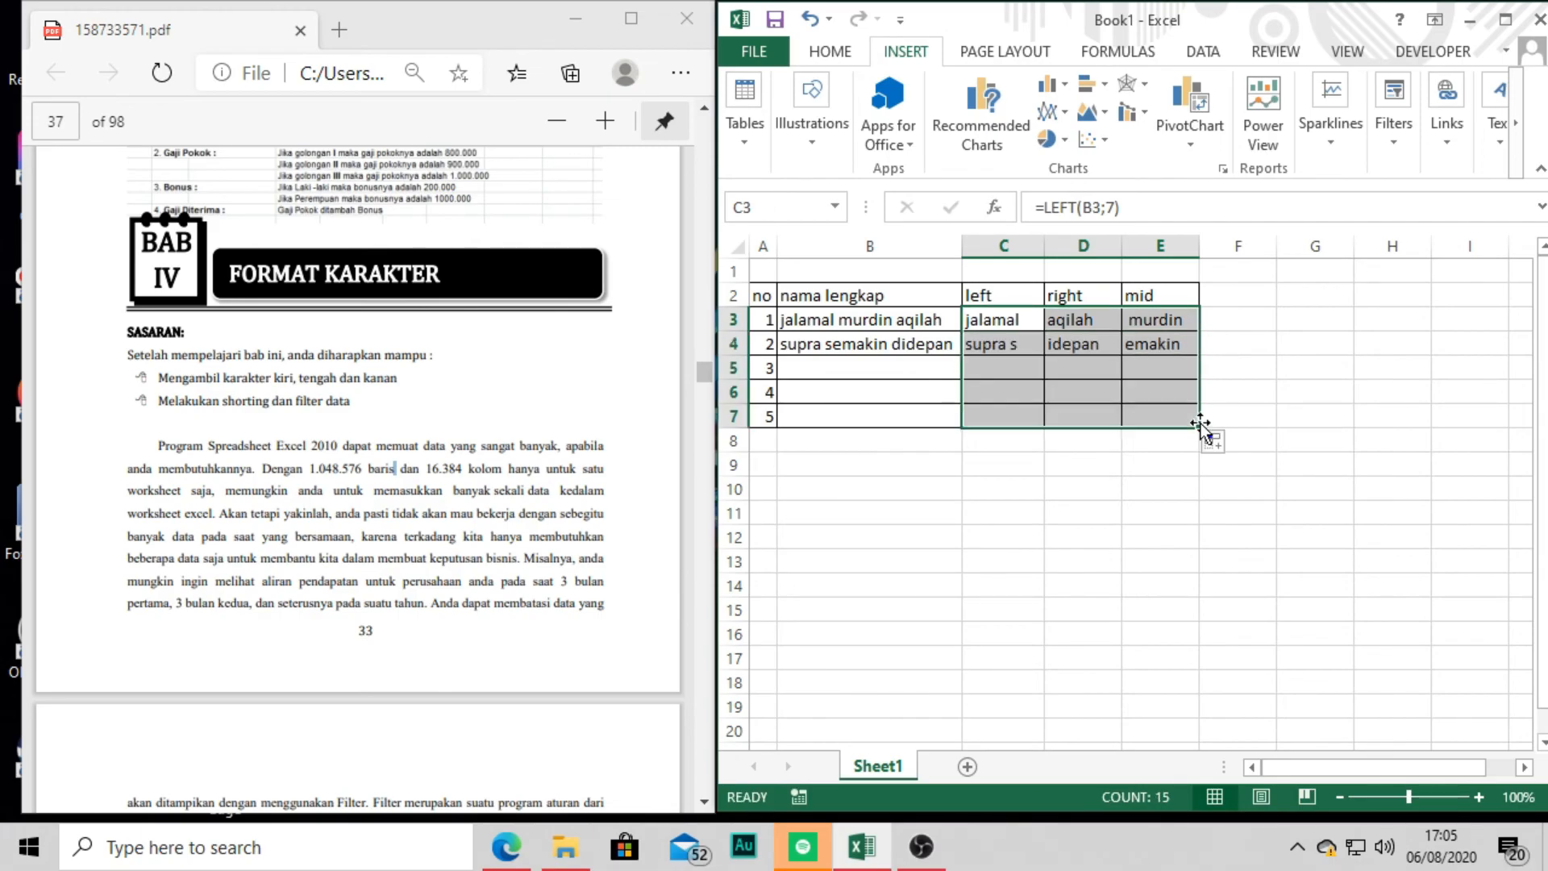
pyautogui.click(1139, 511)
# Select the row 4 results and compare the second name in B4 with B3
pyautogui.moveTo(1024, 342); pyautogui.dragTo(1164, 345)
pyautogui.click(949, 358)
pyautogui.click(994, 353)
pyautogui.click(903, 349)
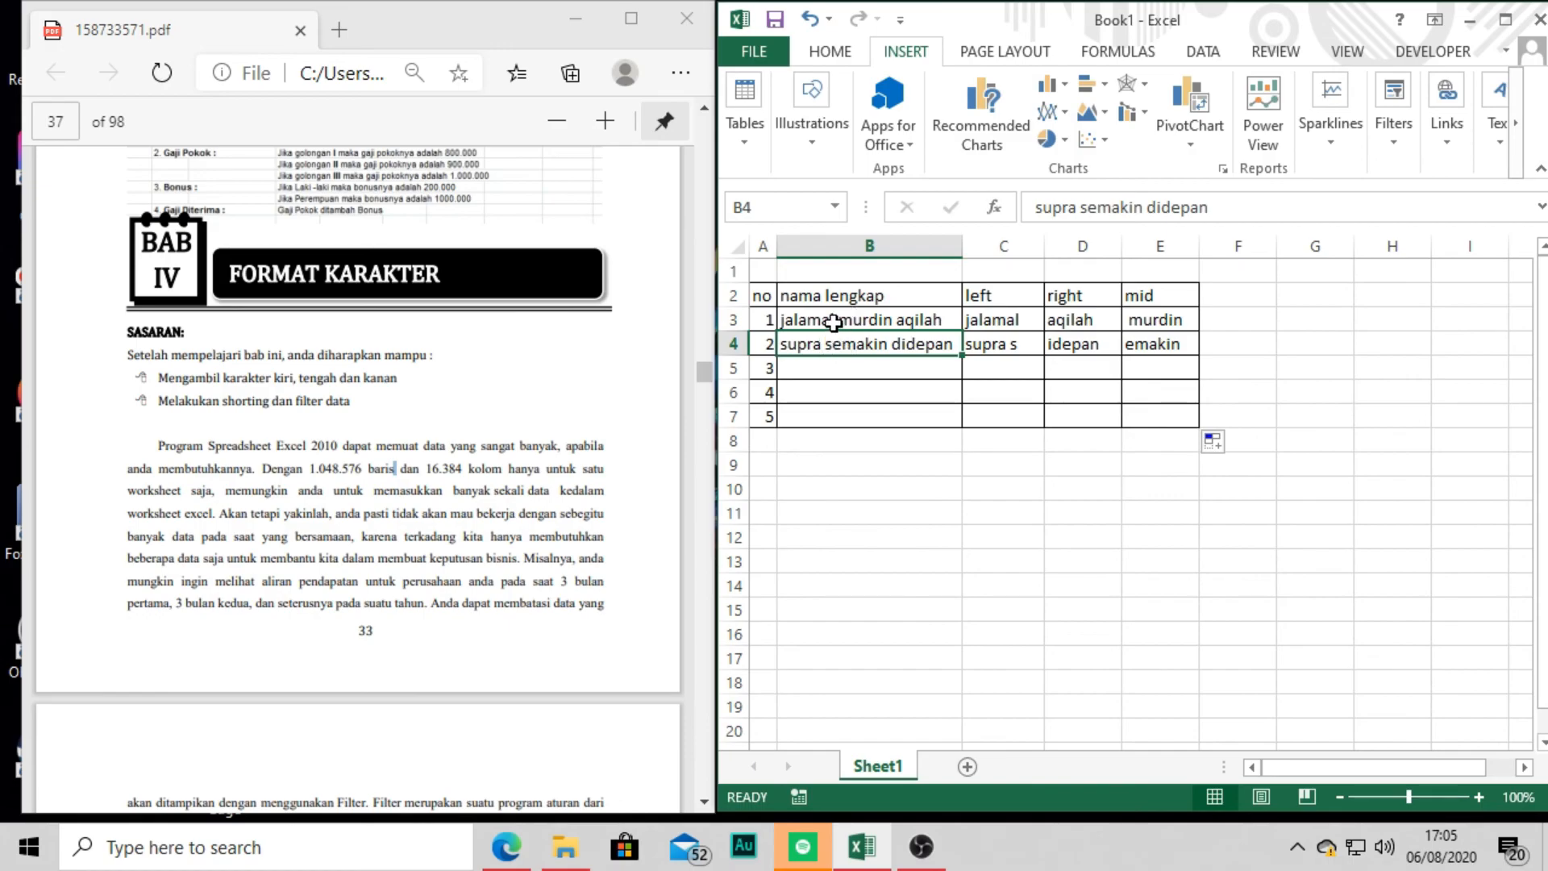
pyautogui.click(792, 319)
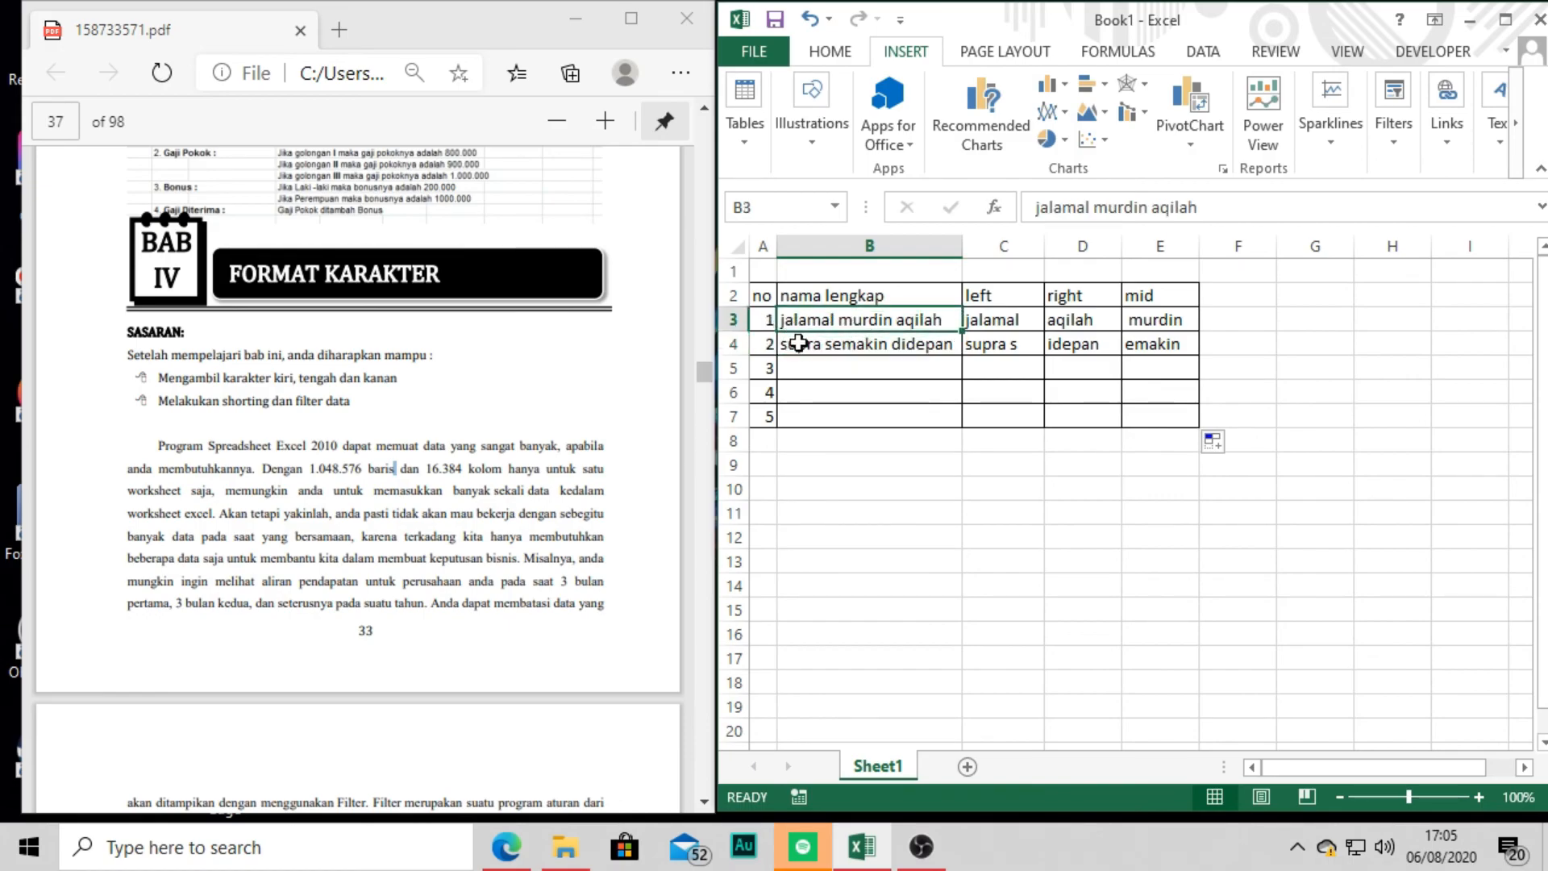
pyautogui.click(798, 343)
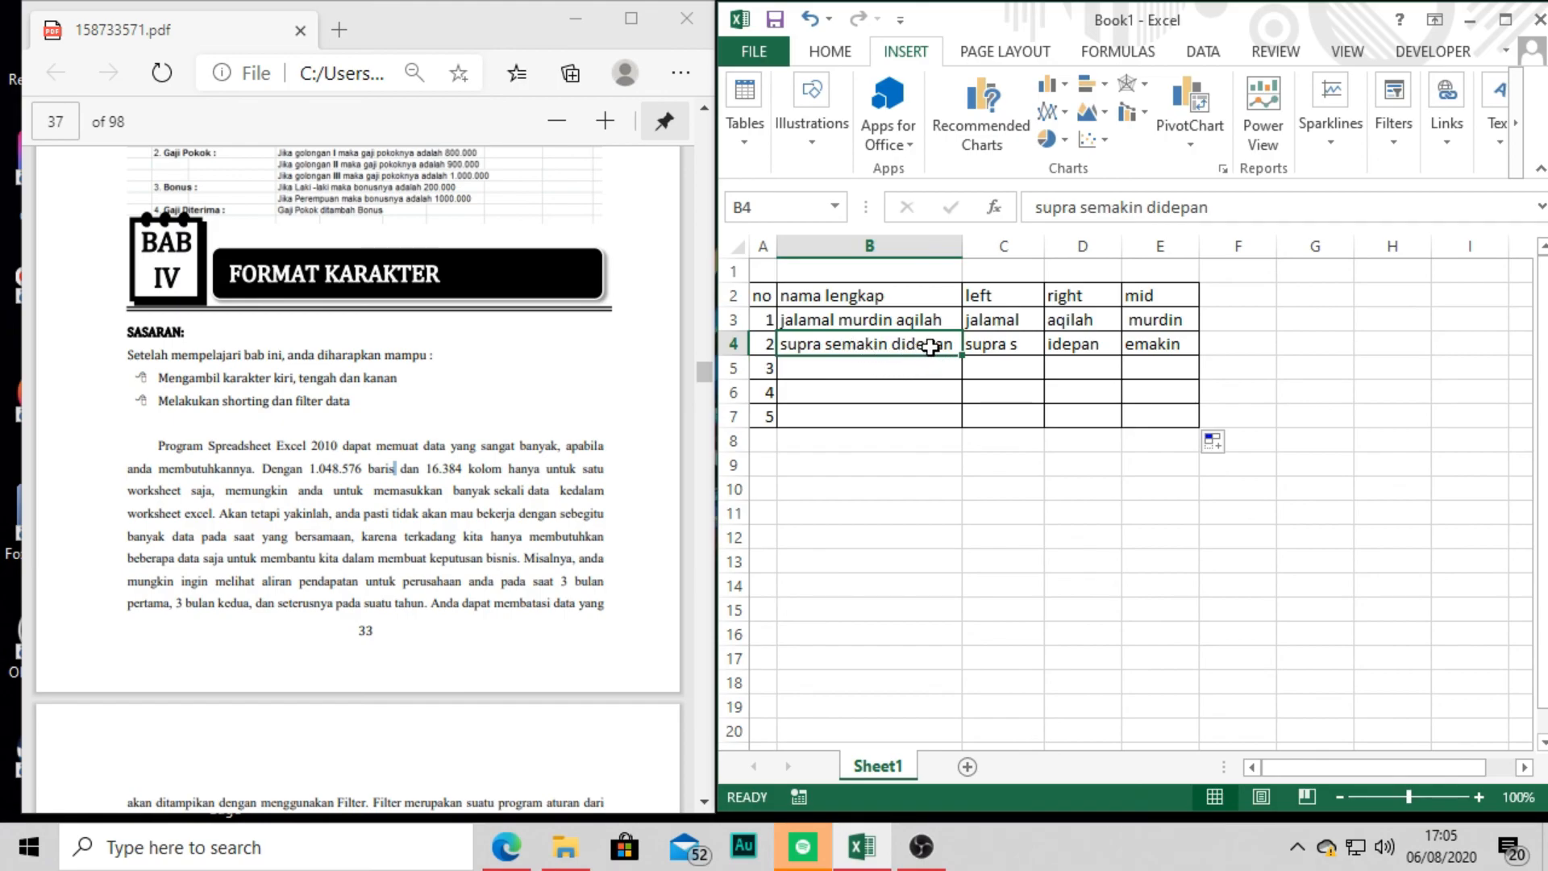
# Clear the incorrect results in C4:E4 with Clear Contents and check the remaining formulas
pyautogui.moveTo(996, 349); pyautogui.dragTo(1169, 332)
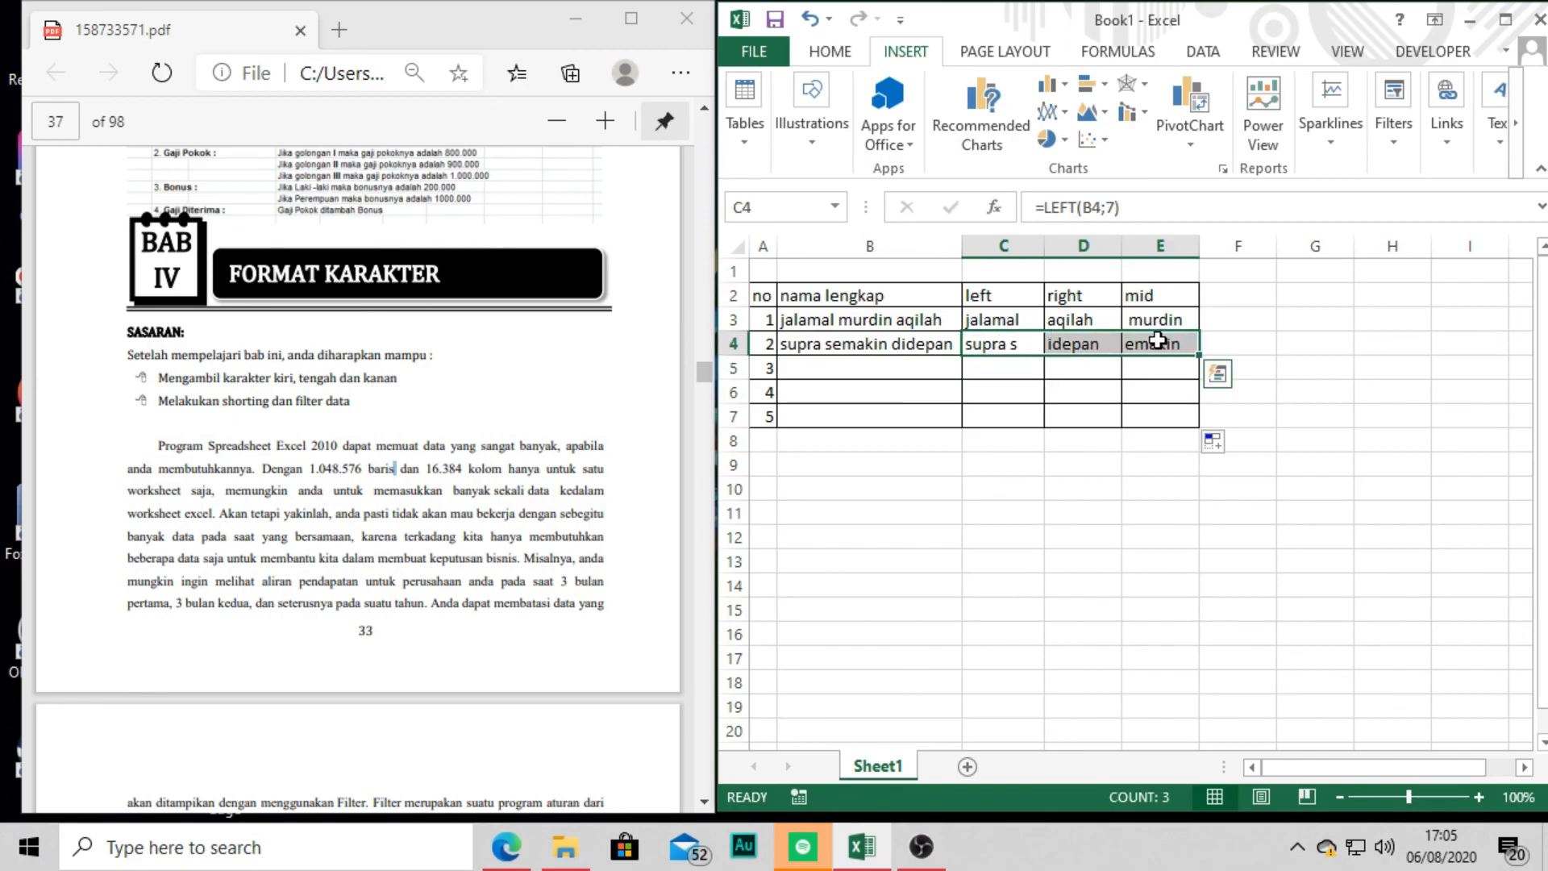
pyautogui.rightClick(1161, 340)
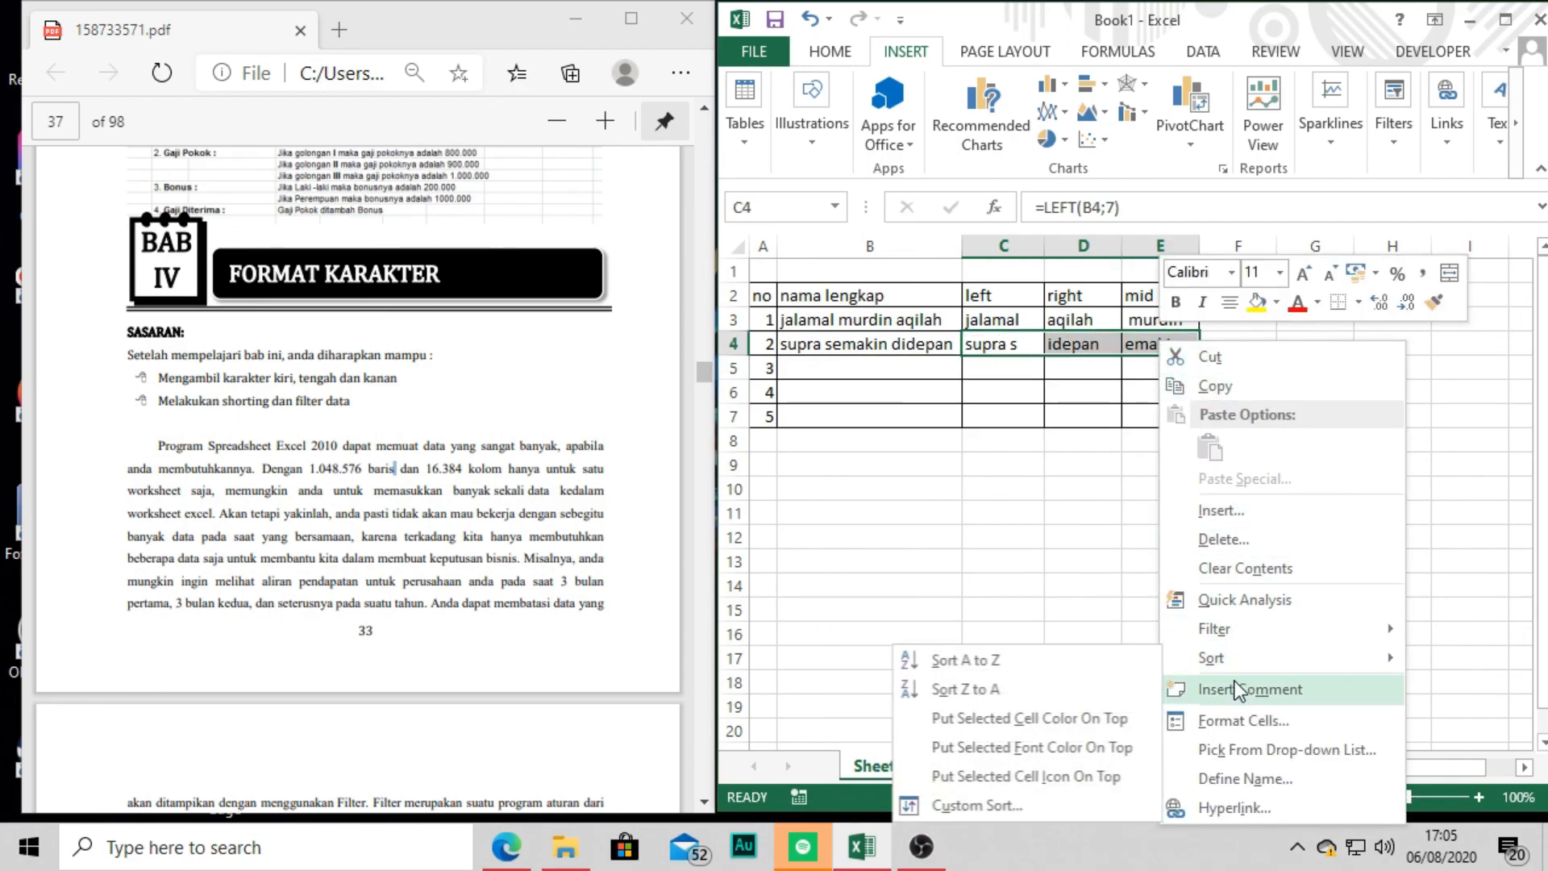
pyautogui.click(1247, 565)
pyautogui.click(1161, 537)
pyautogui.click(1083, 489)
pyautogui.click(1011, 345)
pyautogui.click(1096, 345)
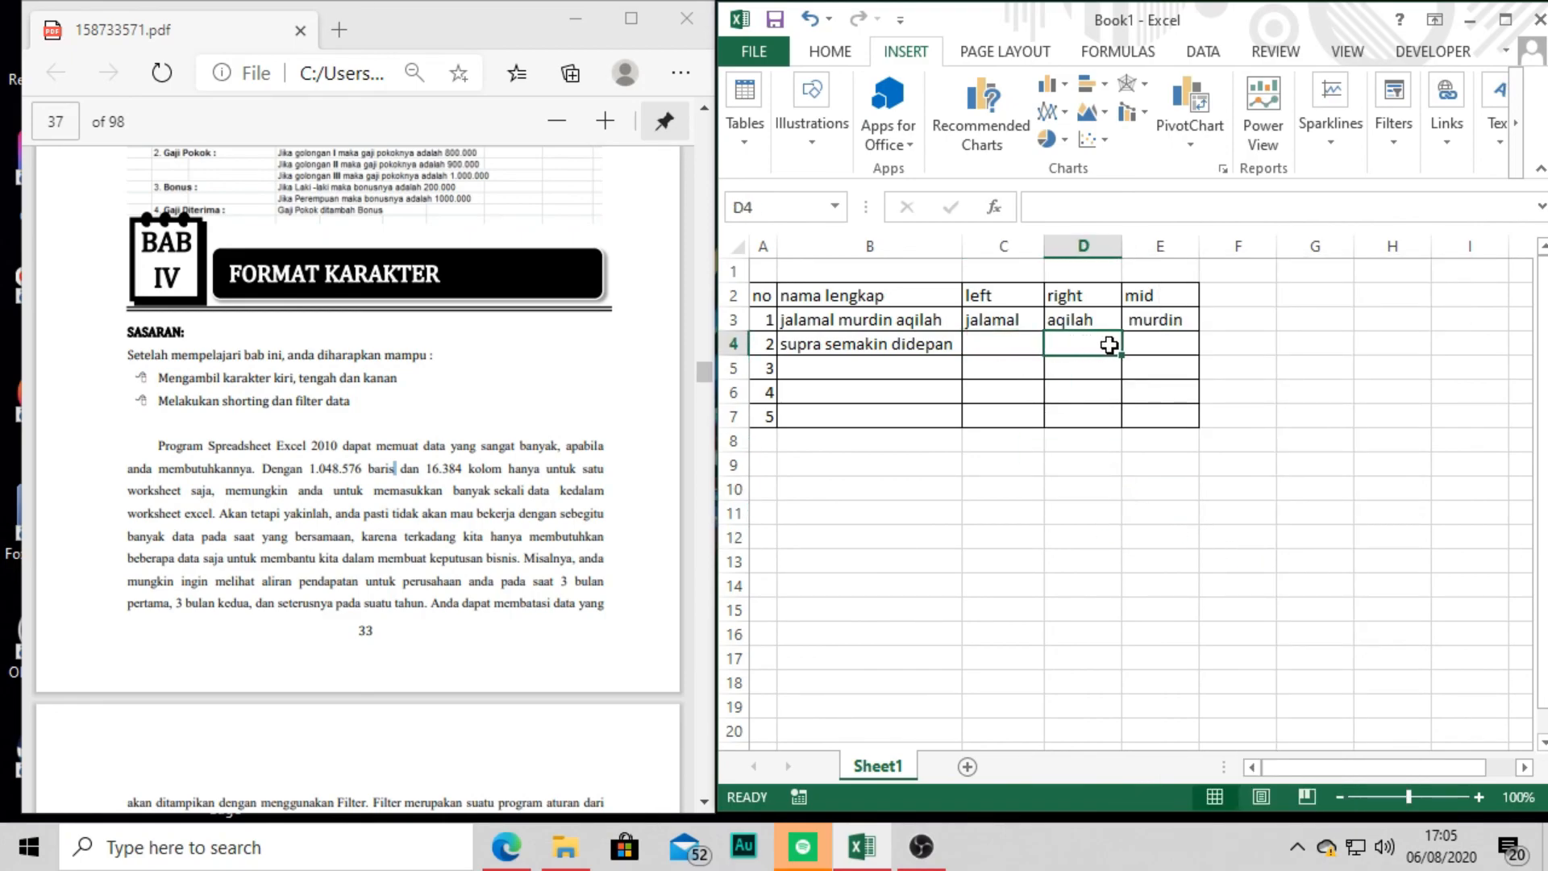
pyautogui.click(1224, 345)
pyautogui.click(980, 364)
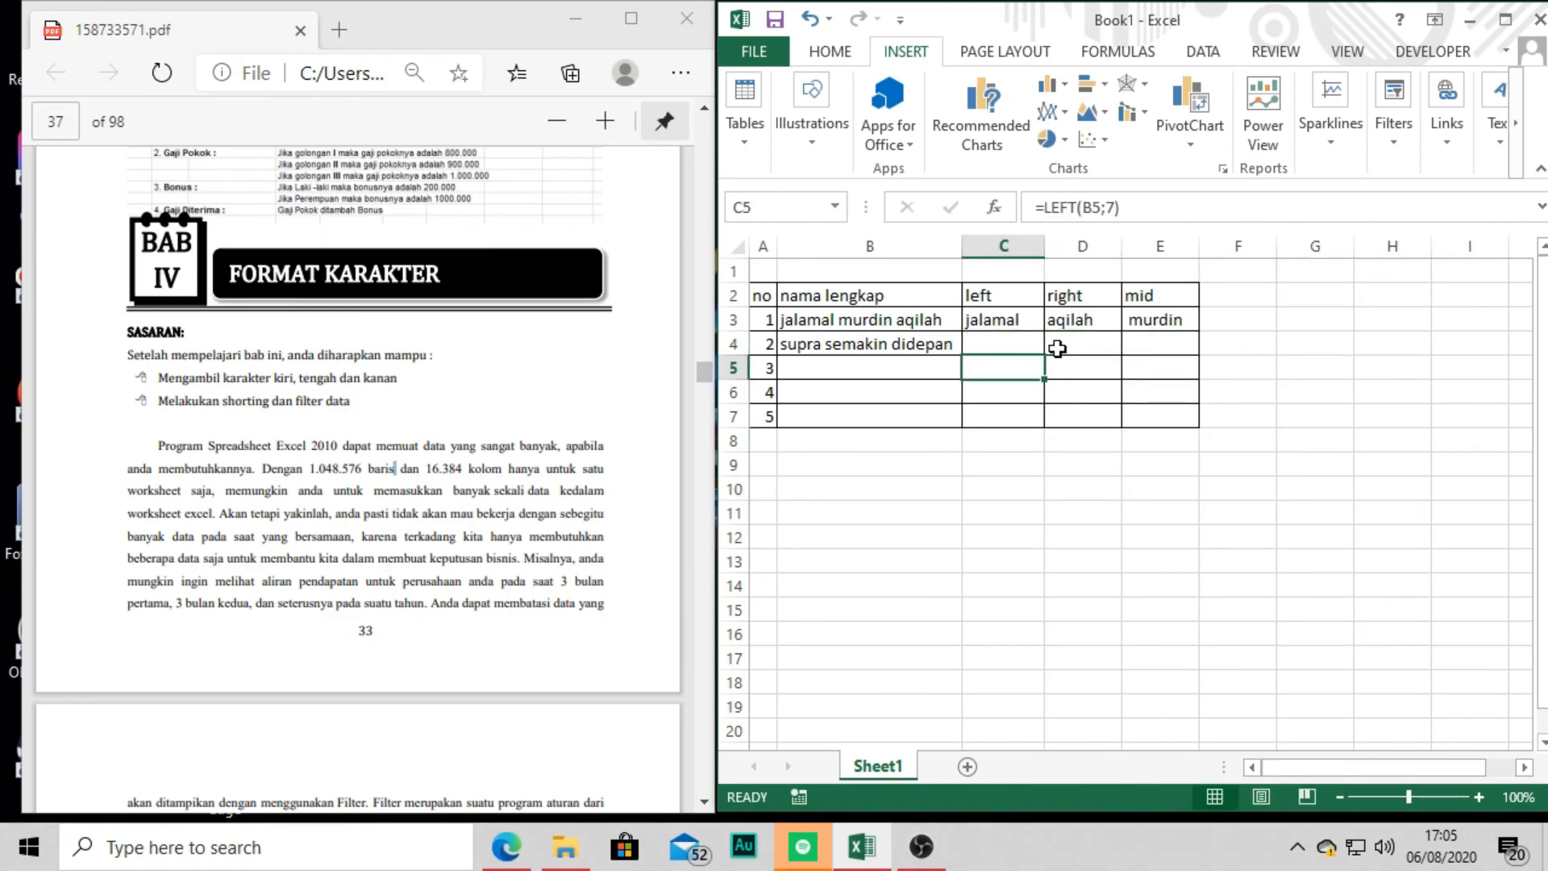
pyautogui.click(862, 345)
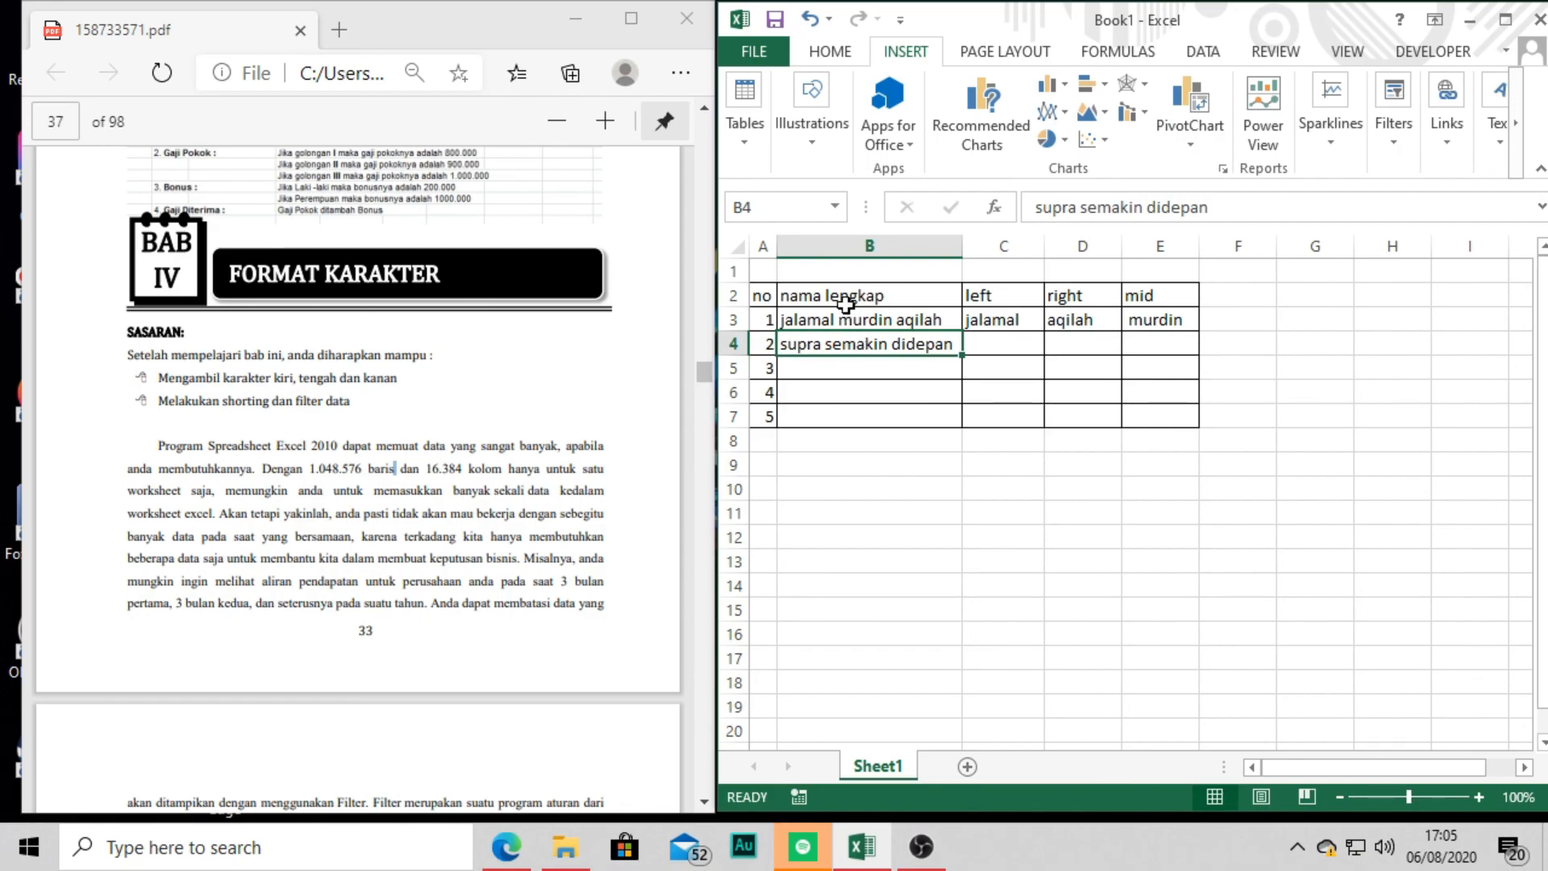
pyautogui.click(859, 513)
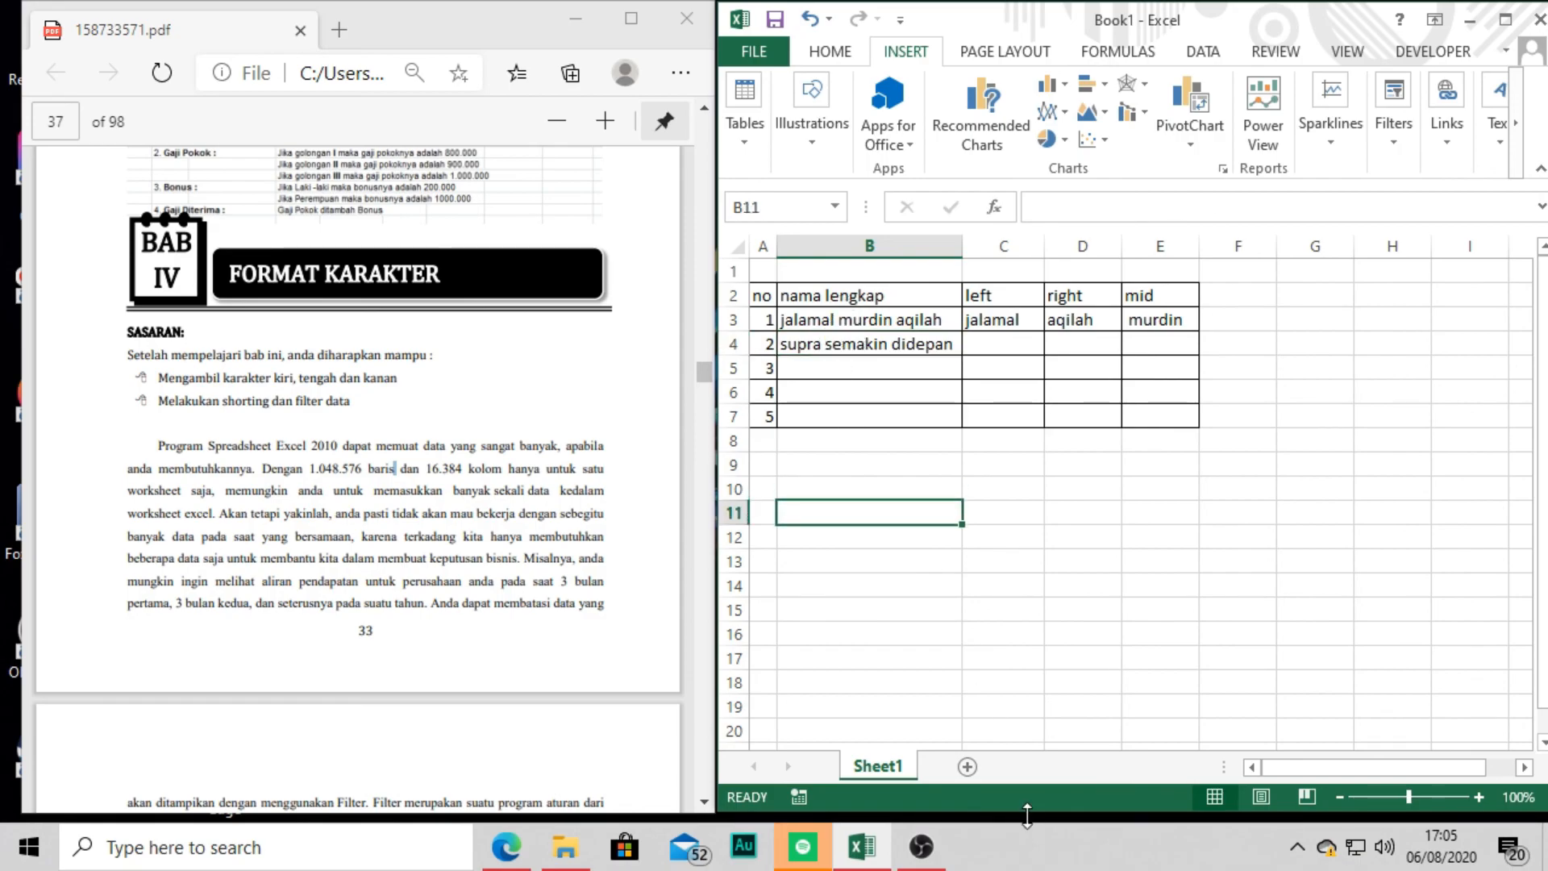